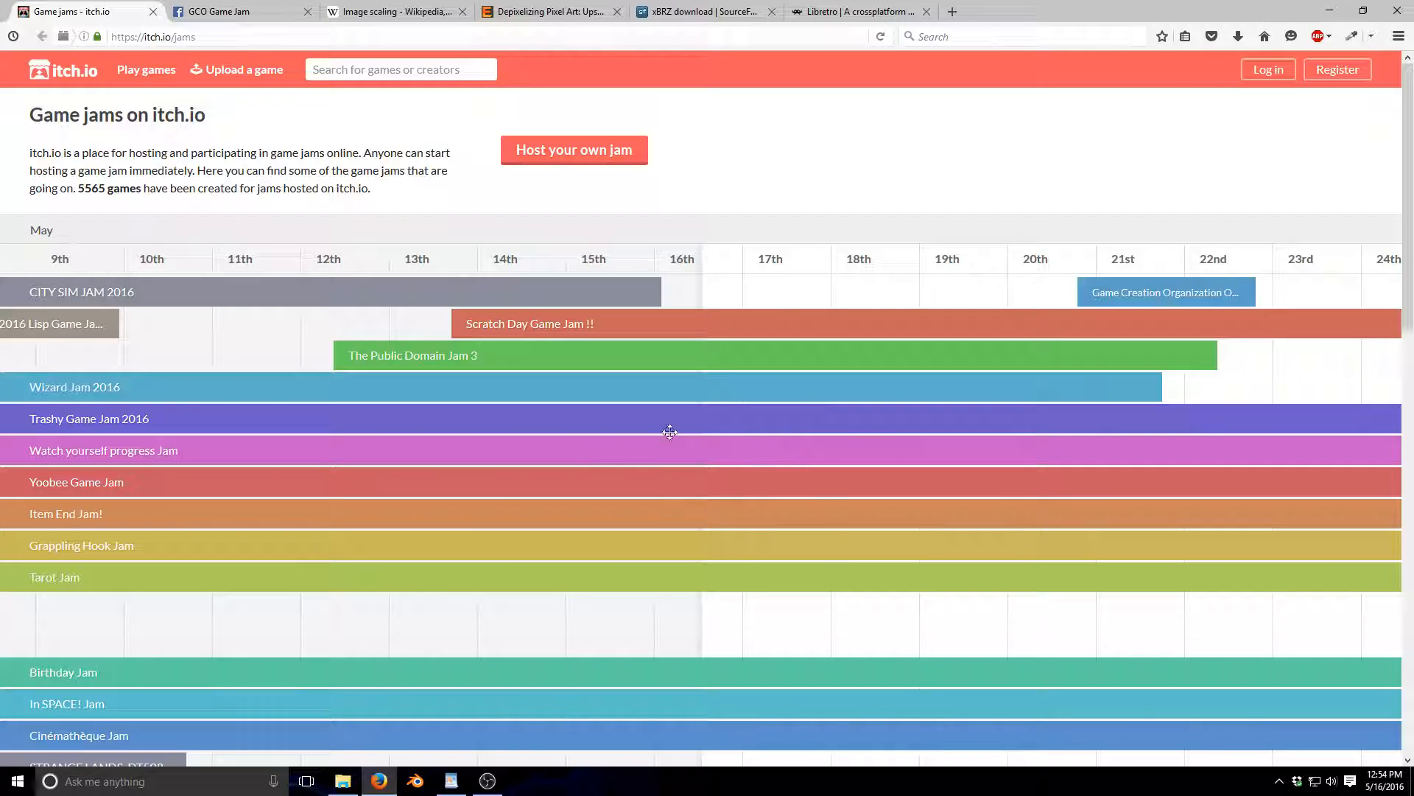
- Show the WordPad game jam announcement, return to Firefox and open the Game Creation Organization jam from the May calendar
click(456, 784)
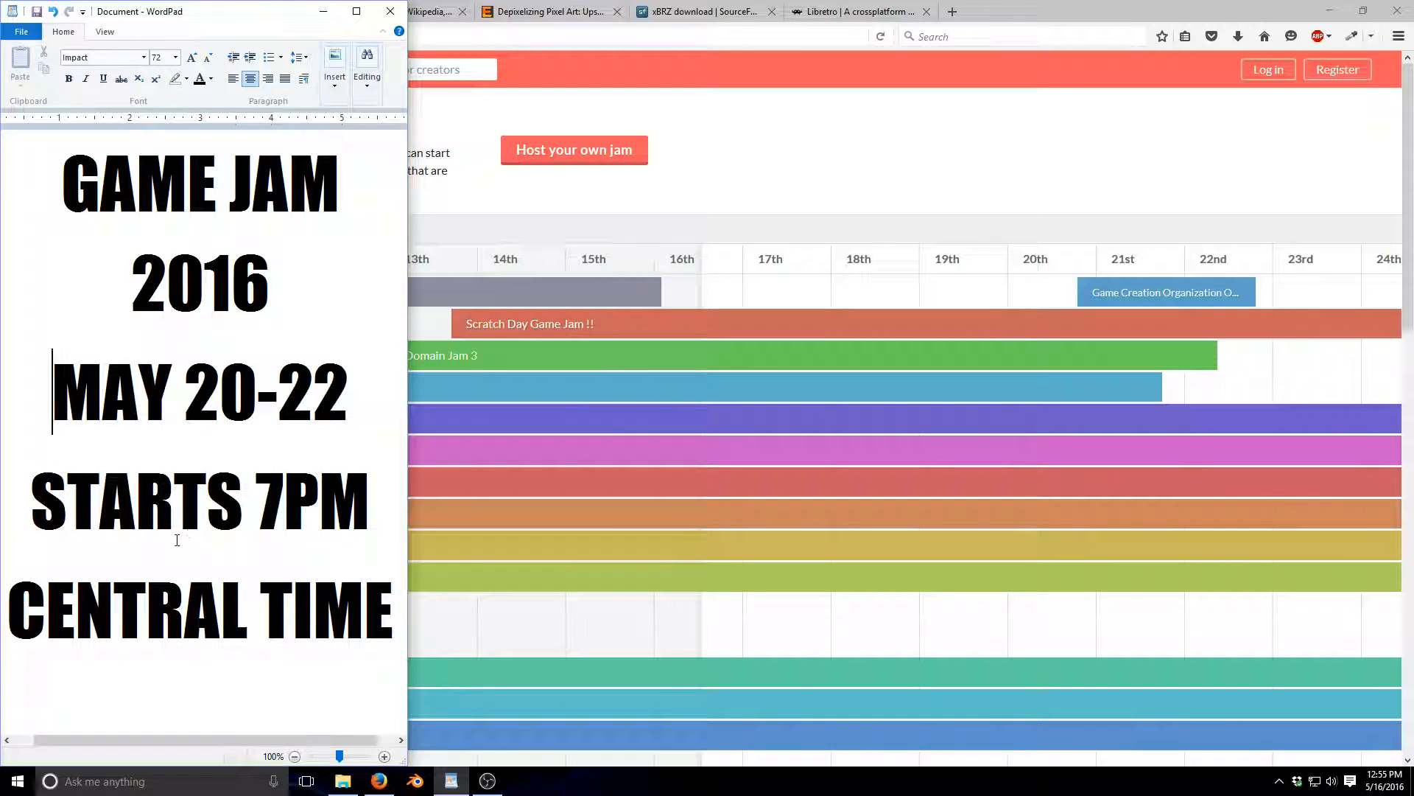
click(949, 168)
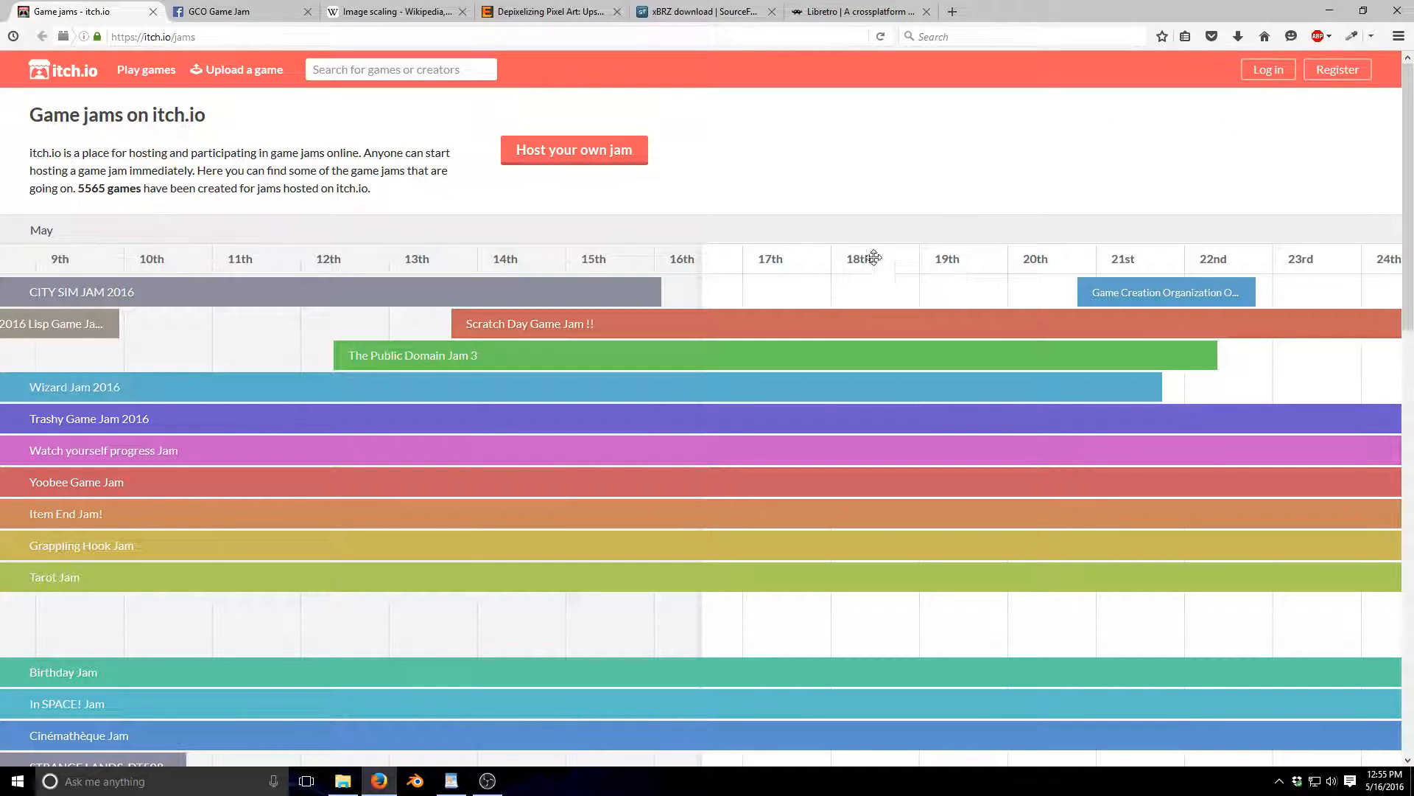
click(1166, 295)
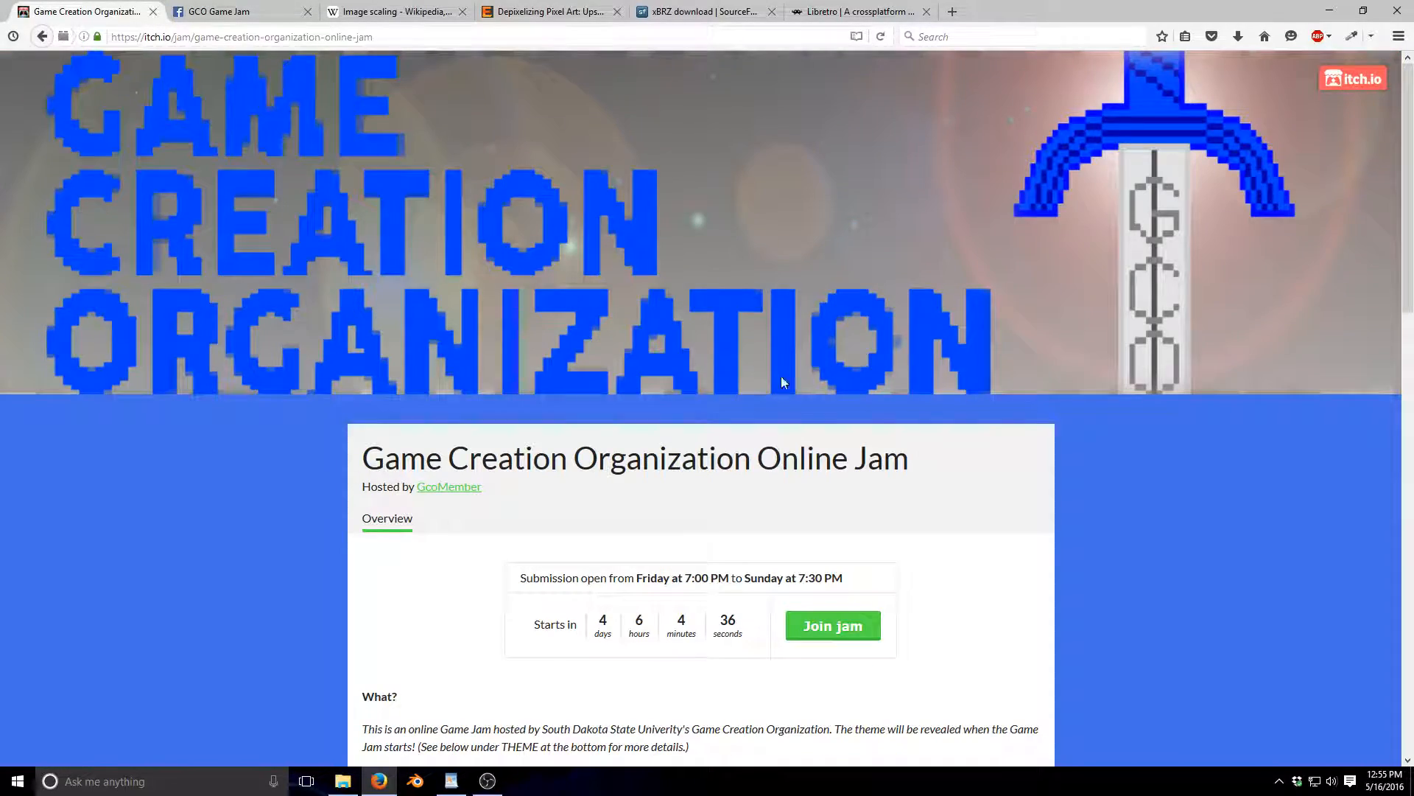
- Read the jam page's overview, rules, theme and judging sections, and view the GCO Game Jam event on Facebook
scroll(759, 402, down, 10)
scroll(755, 414, down, 4)
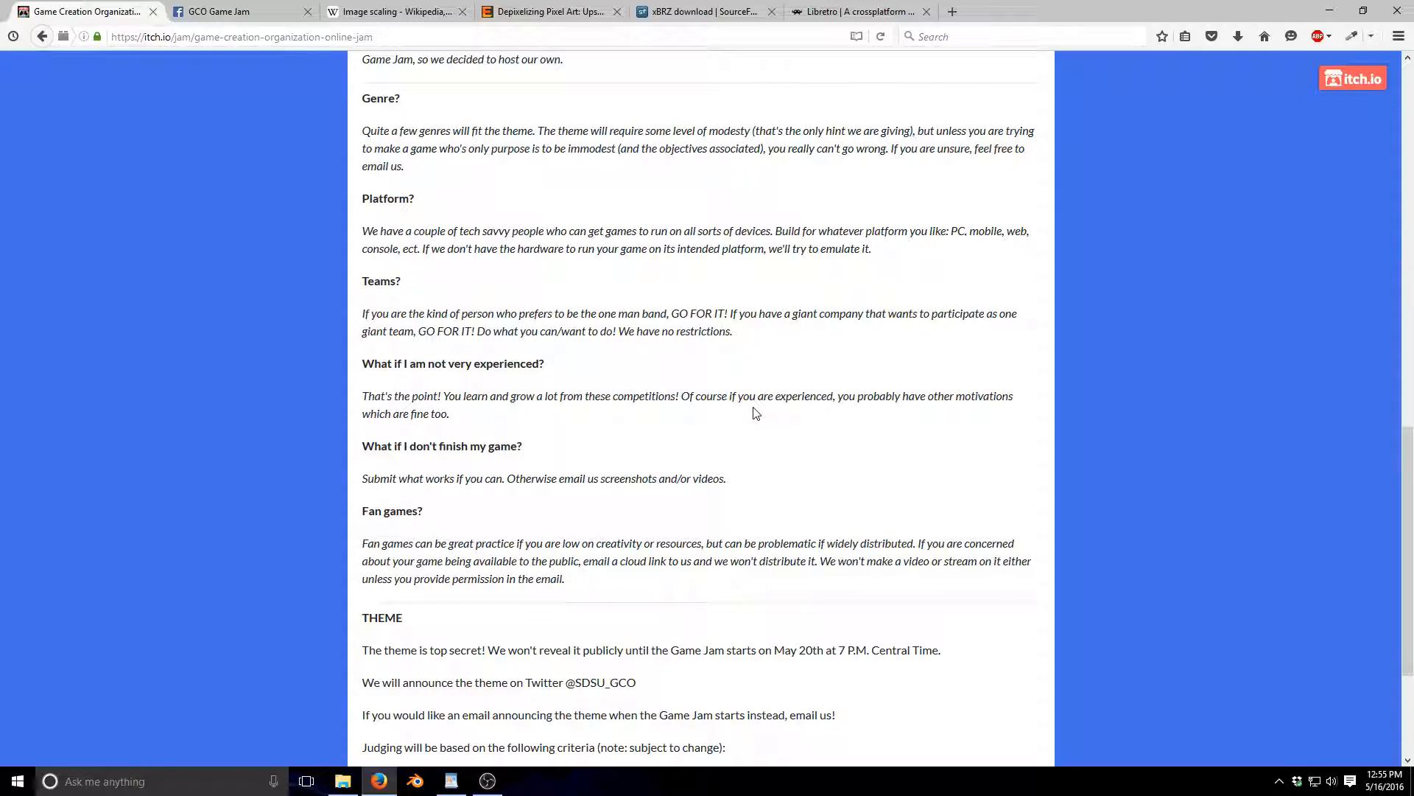
scroll(755, 413, down, 3)
scroll(756, 413, up, 2)
scroll(755, 413, up, 2)
scroll(755, 413, up, 3)
scroll(755, 414, up, 3)
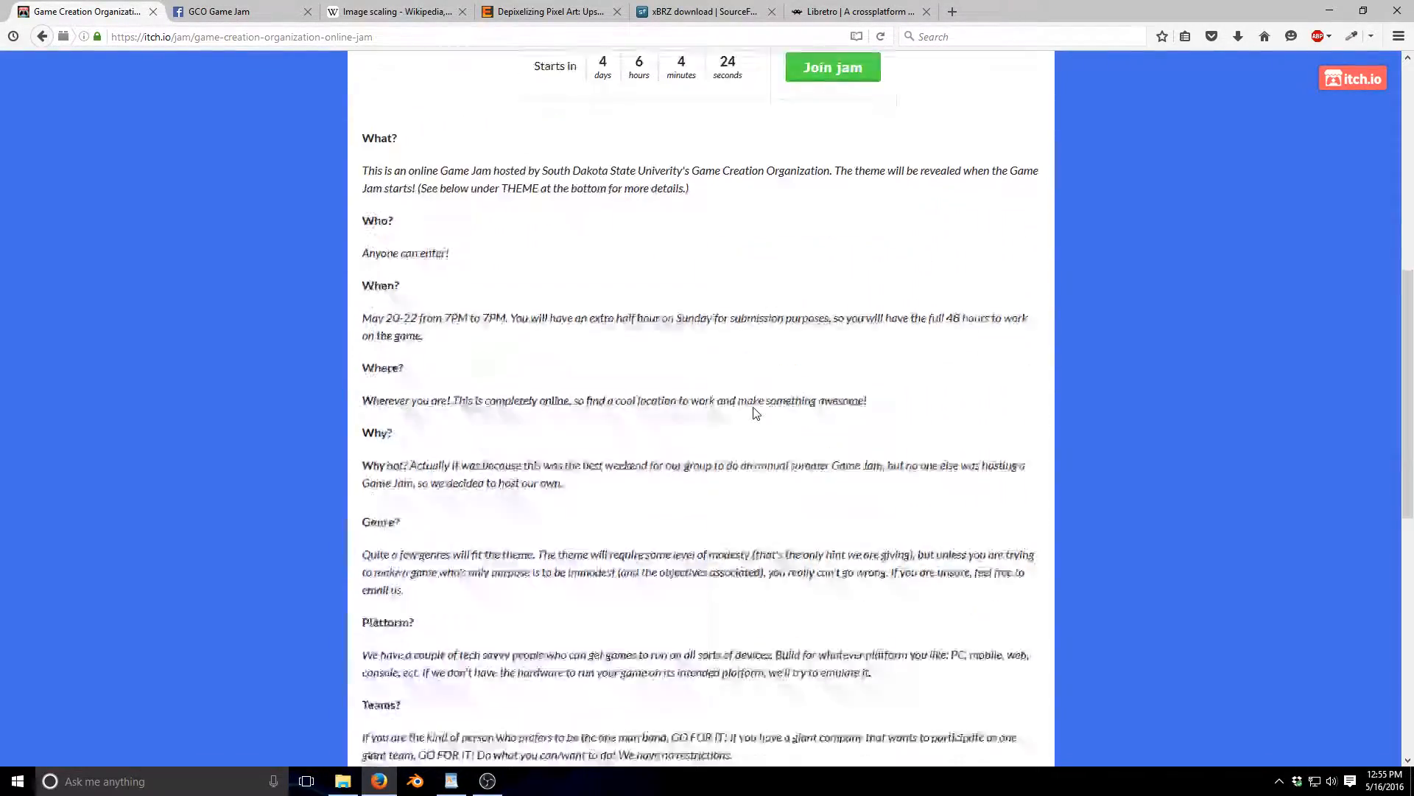
scroll(755, 413, down, 9)
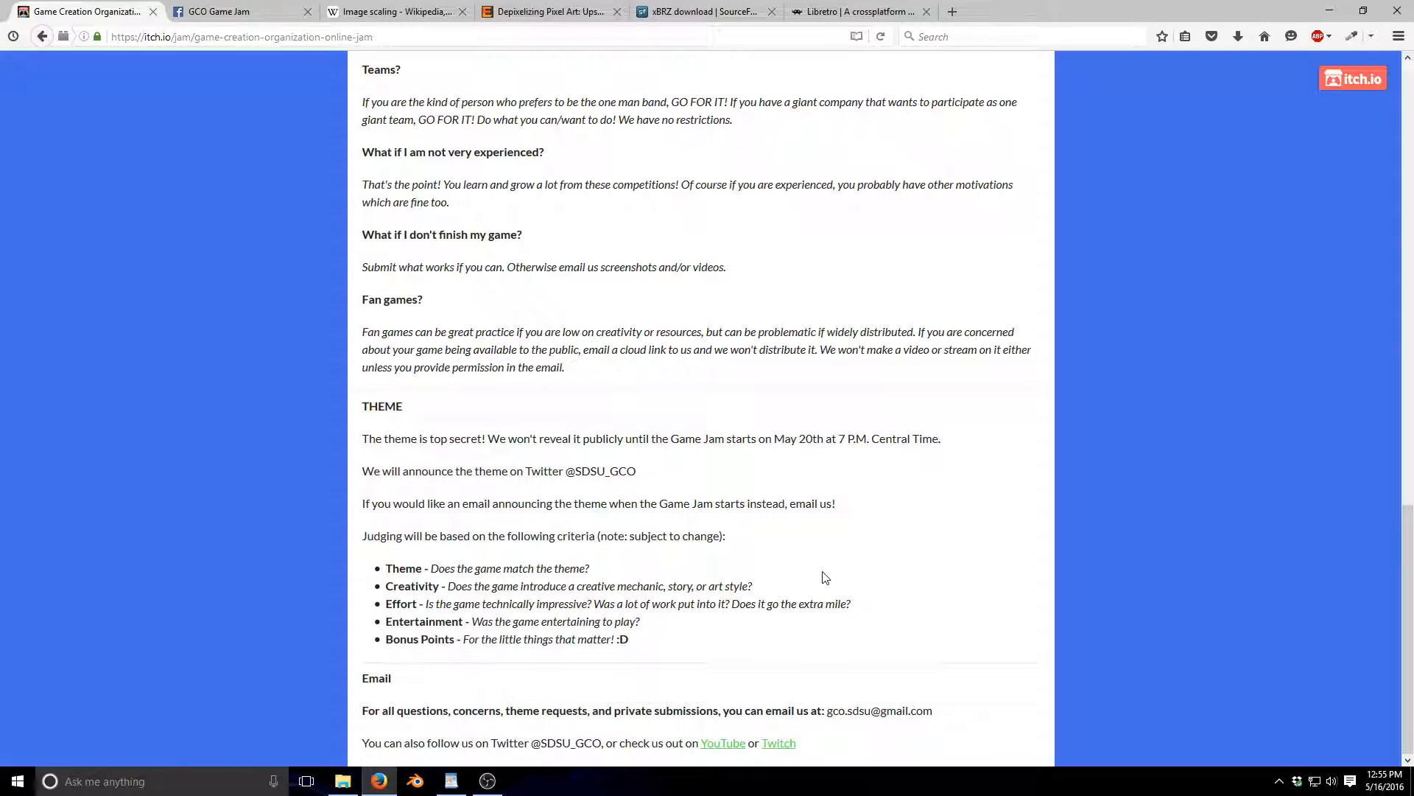
scroll(821, 578, up, 10)
scroll(824, 571, up, 2)
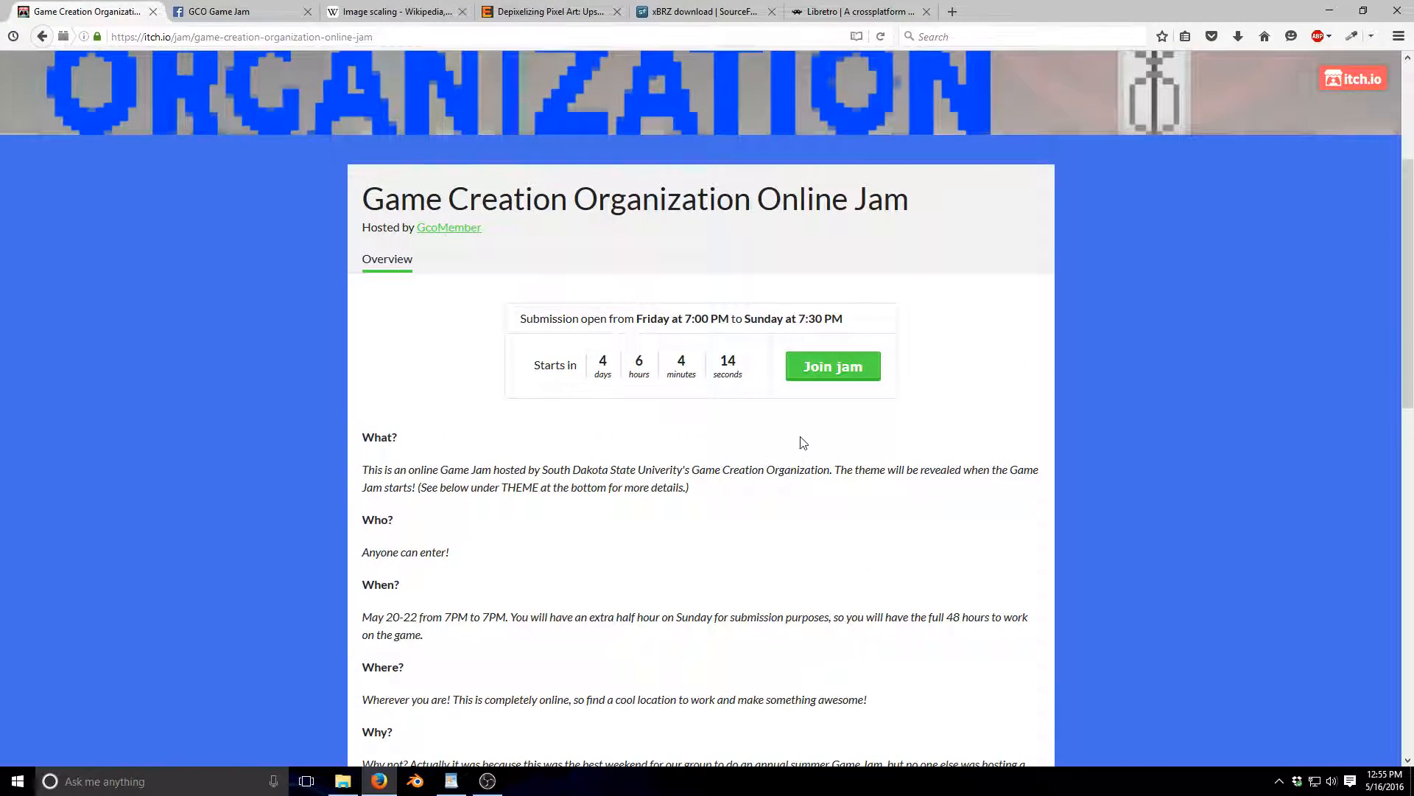
scroll(783, 540, down, 5)
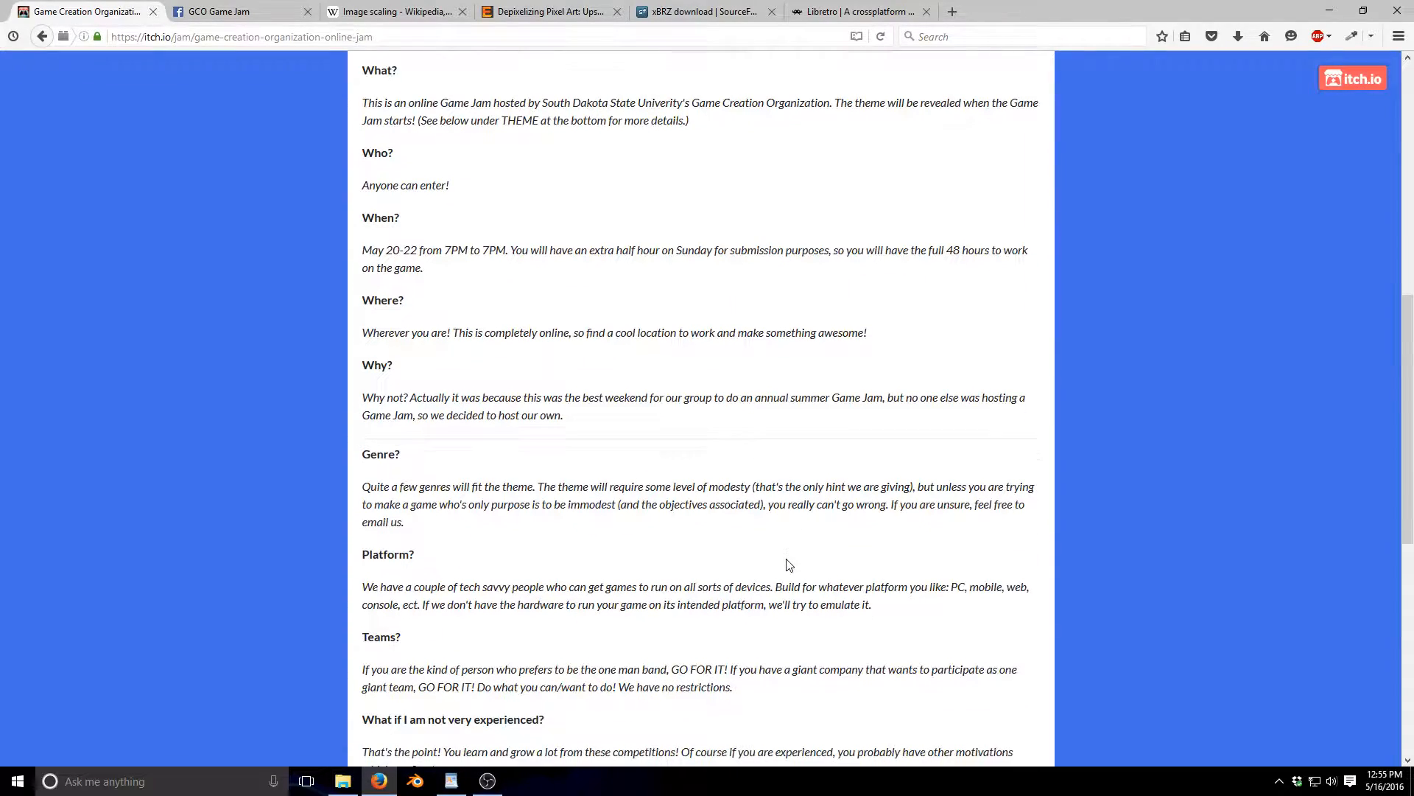
scroll(713, 591, down, 3)
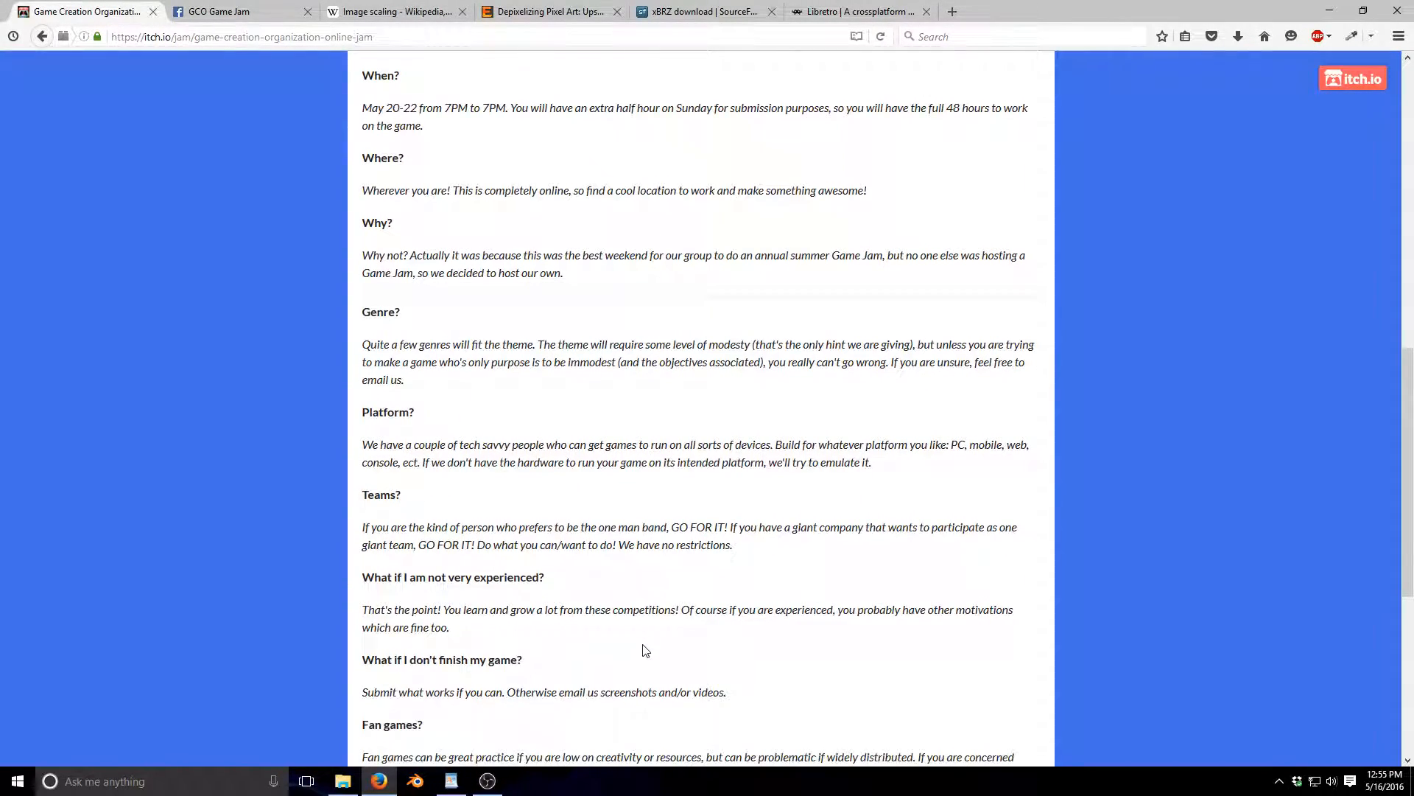
scroll(652, 678, down, 5)
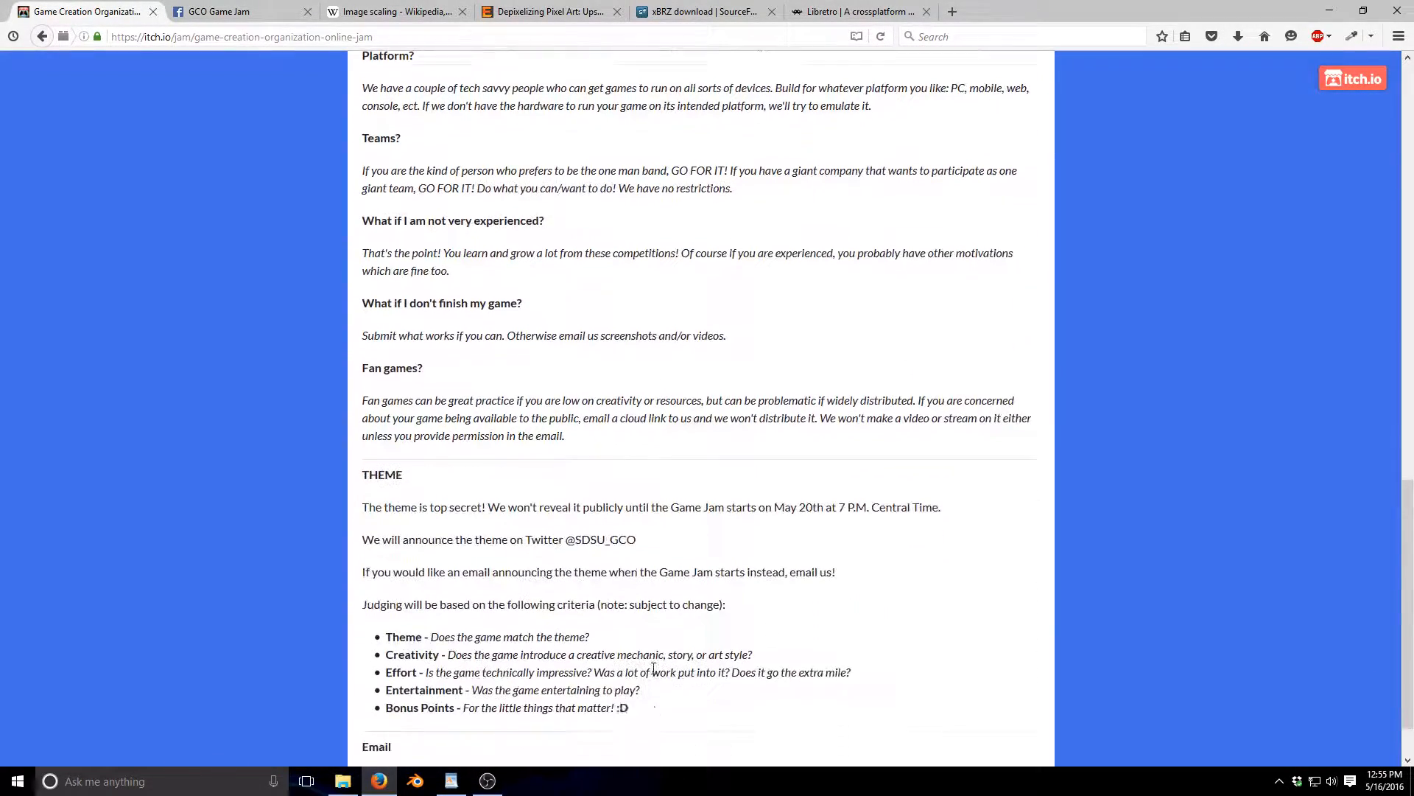
scroll(662, 675, up, 1)
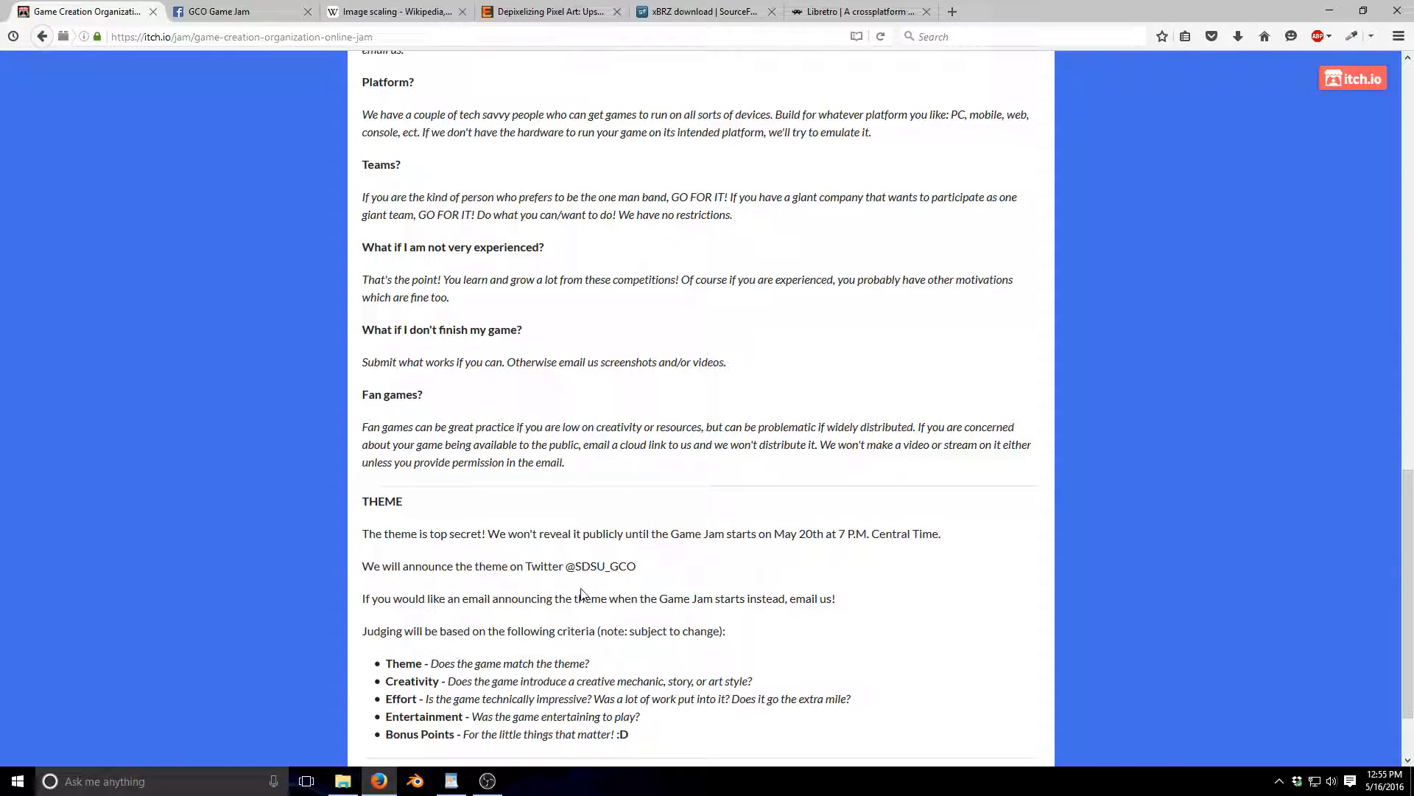
scroll(766, 594, up, 5)
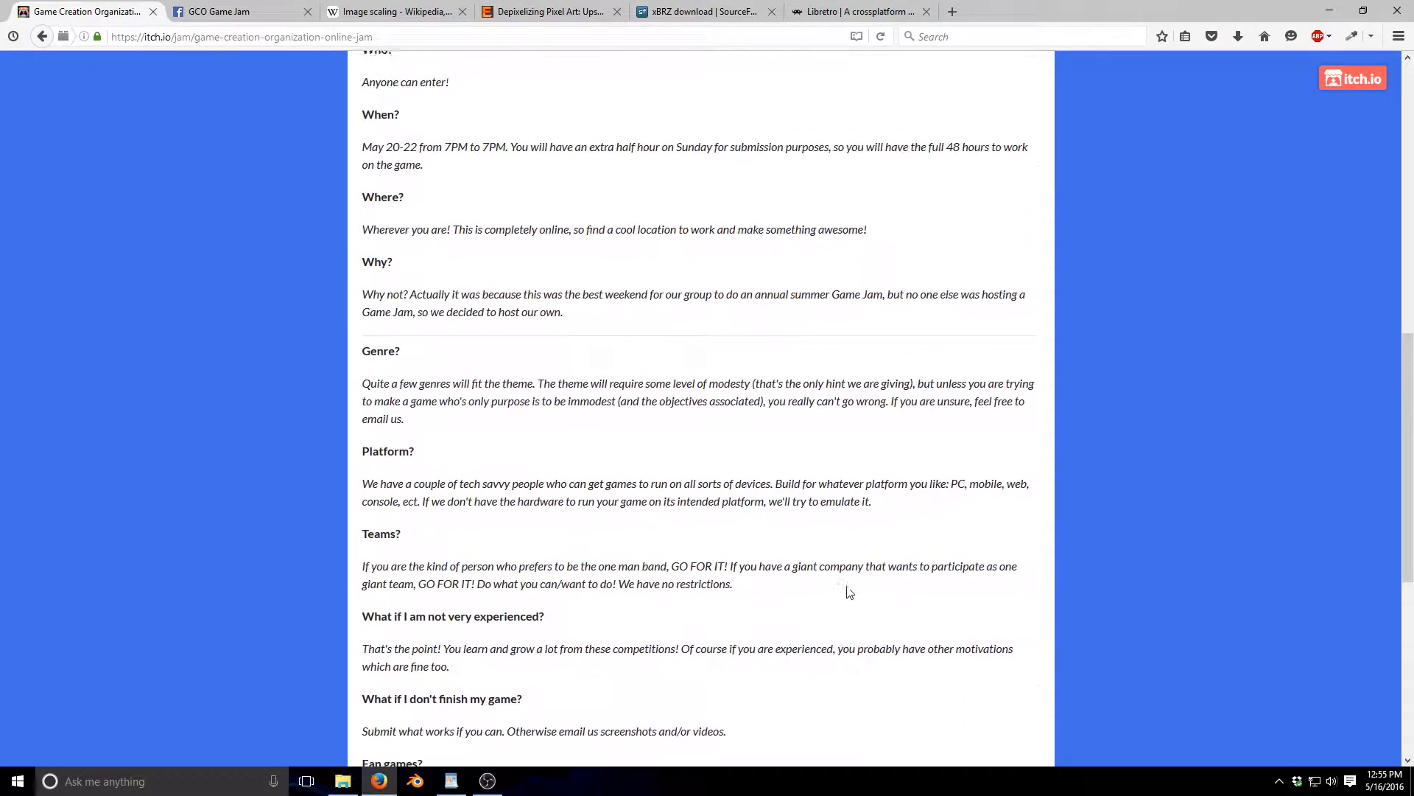
scroll(850, 589, up, 7)
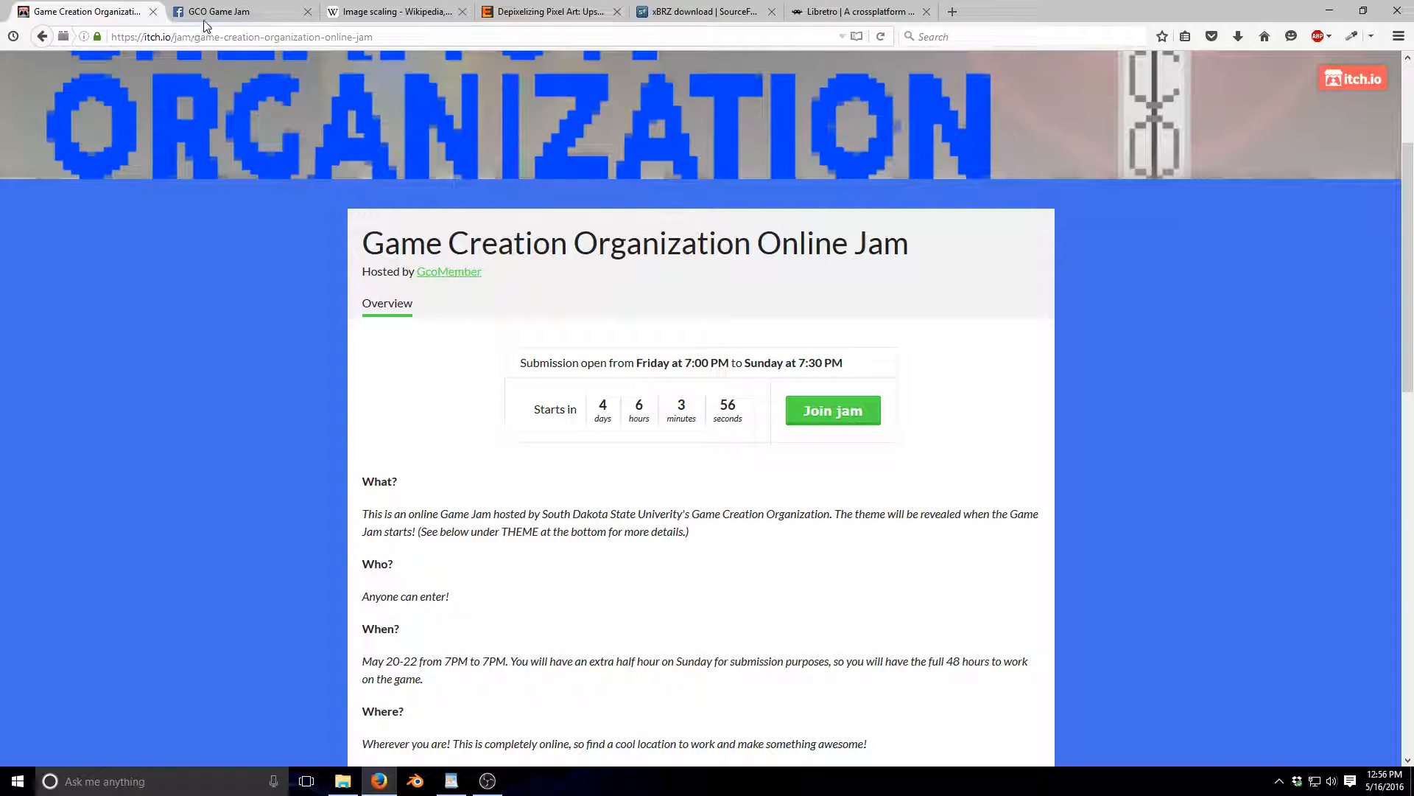
click(243, 19)
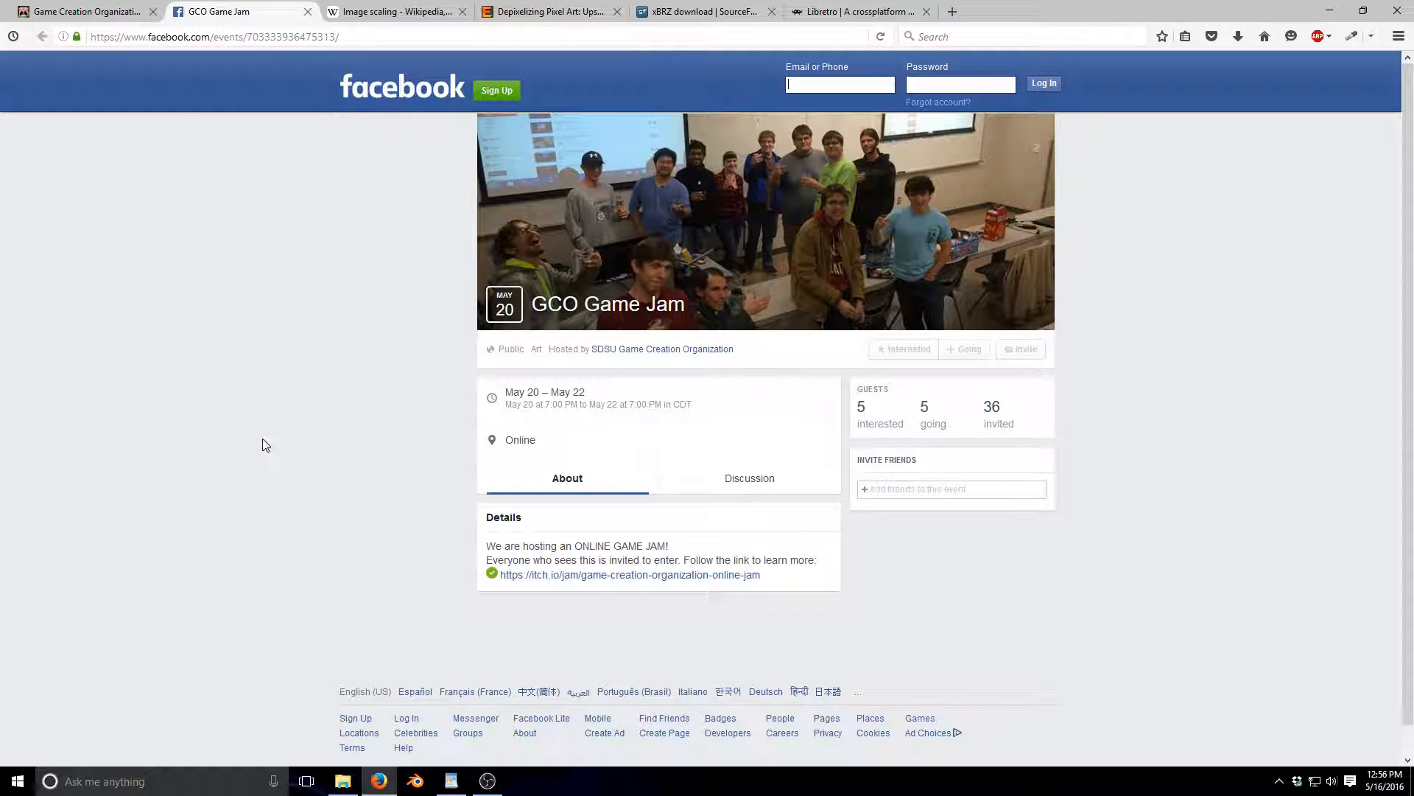
- Open the Wikipedia article on image scaling and examine its hqnx and xBR family sections with their sample images
click(380, 11)
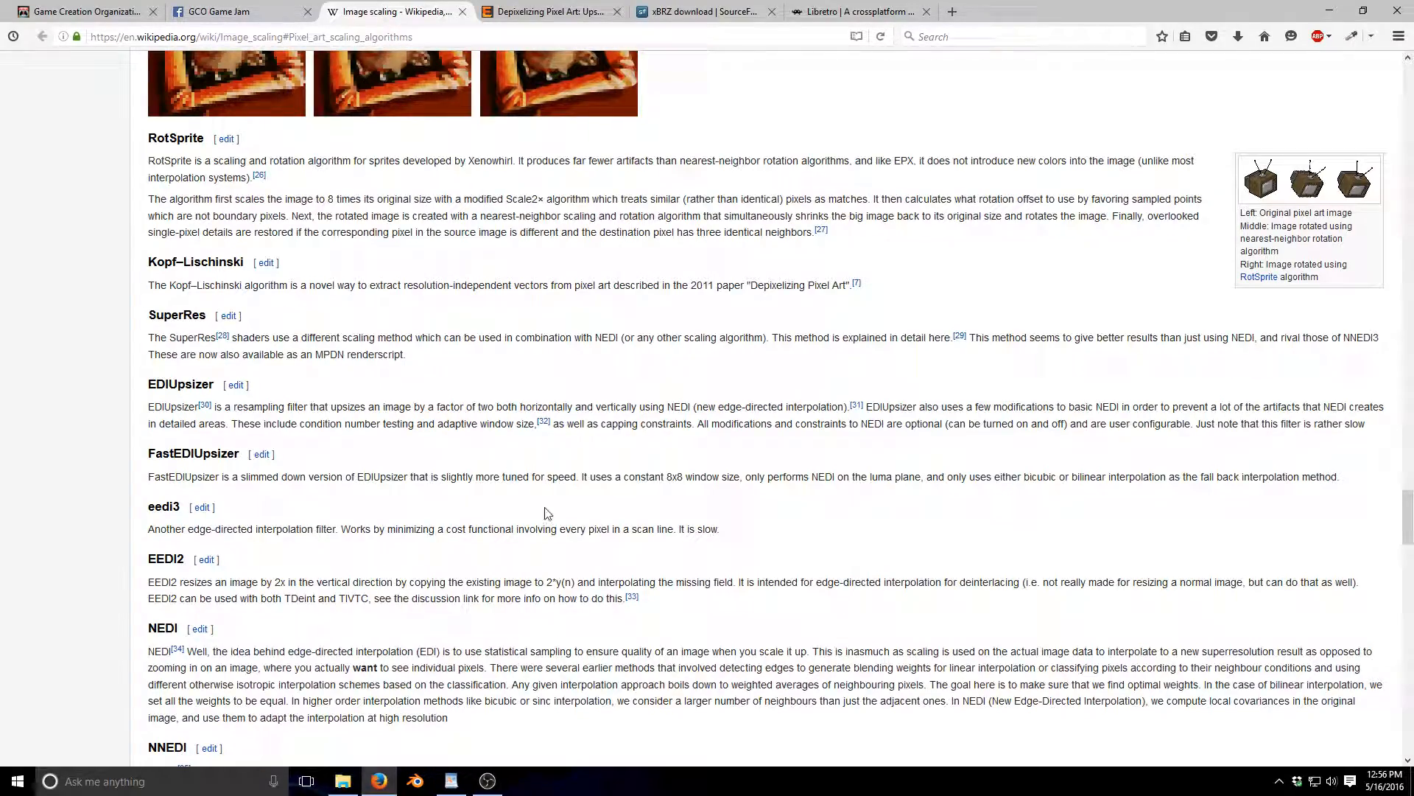
scroll(594, 543, up, 2)
scroll(799, 583, up, 6)
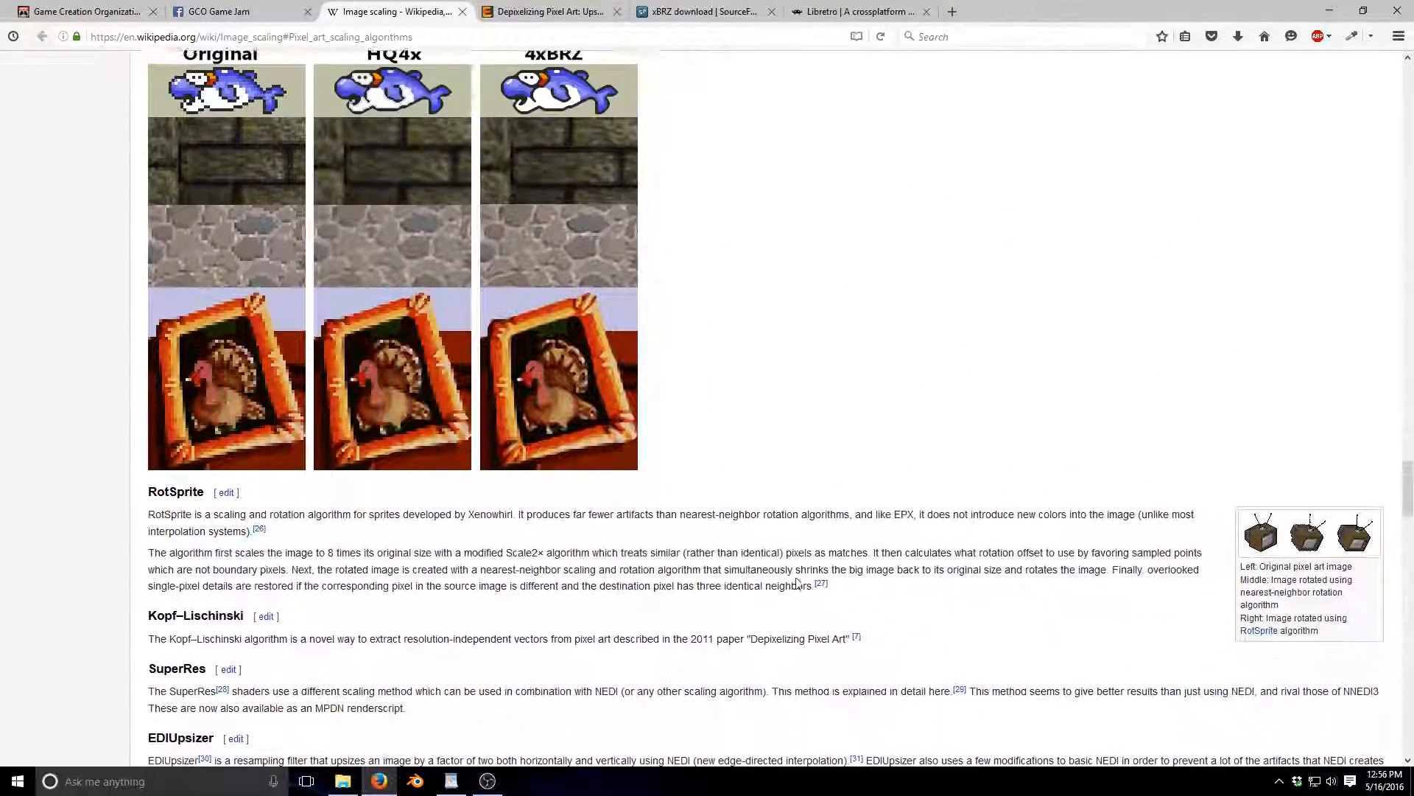
scroll(799, 583, up, 6)
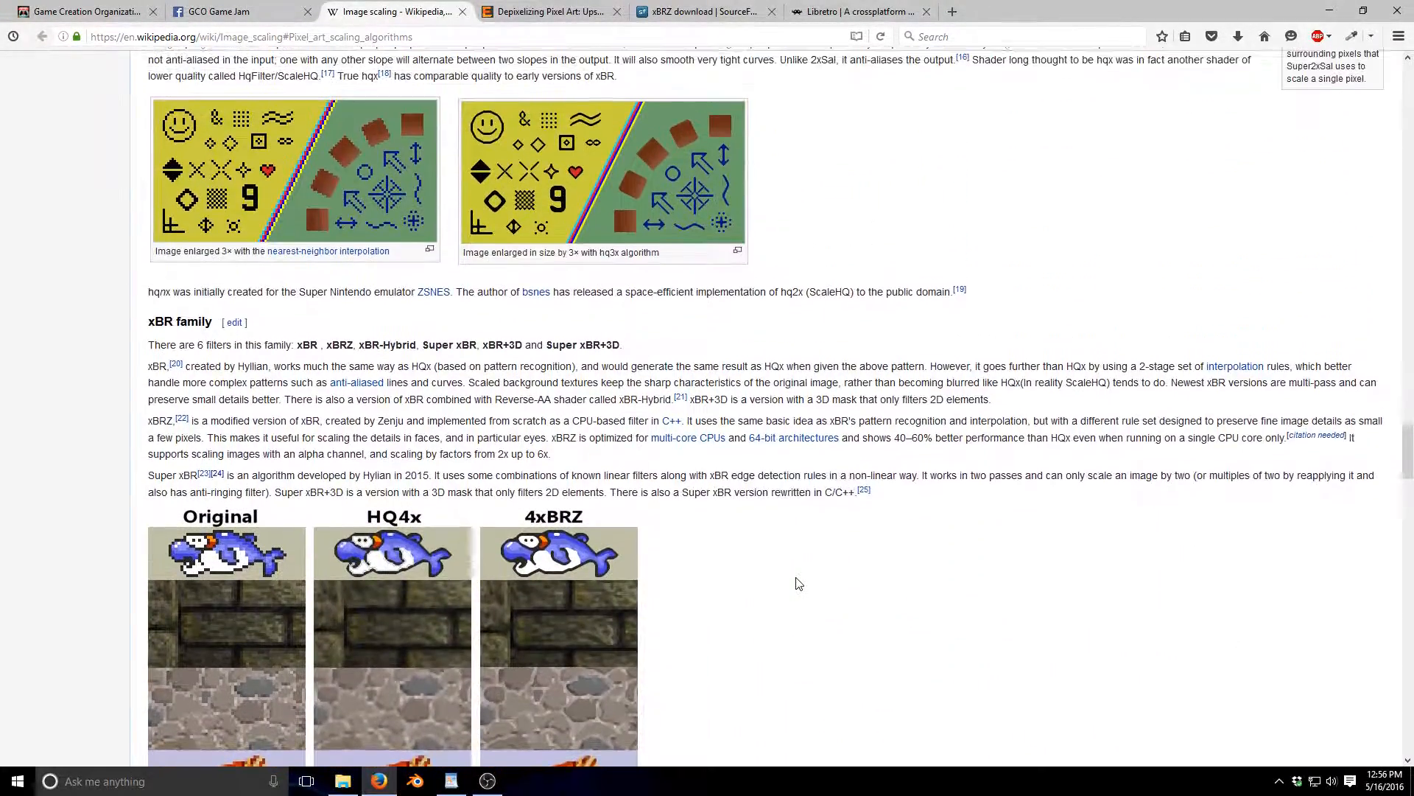
scroll(799, 584, up, 3)
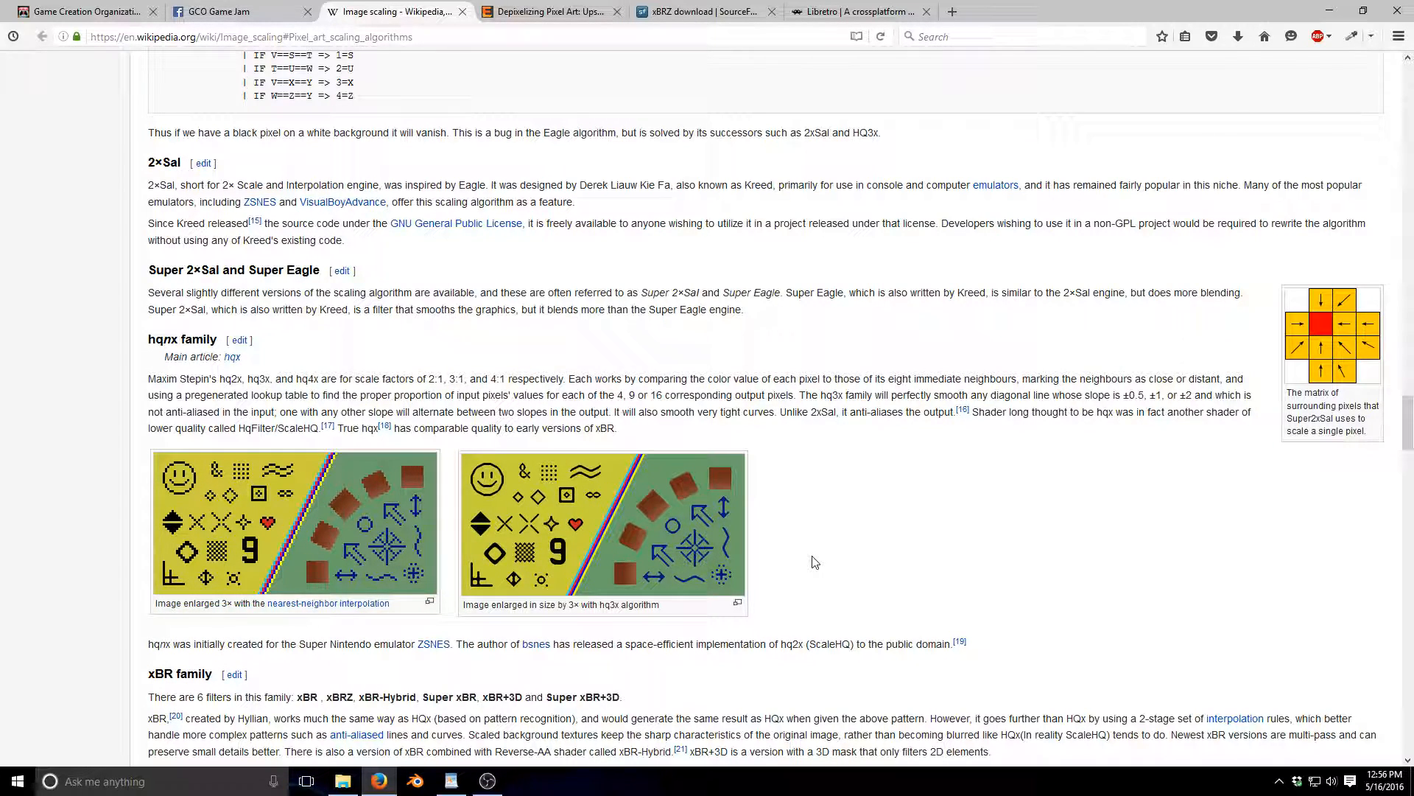
scroll(830, 569, down, 3)
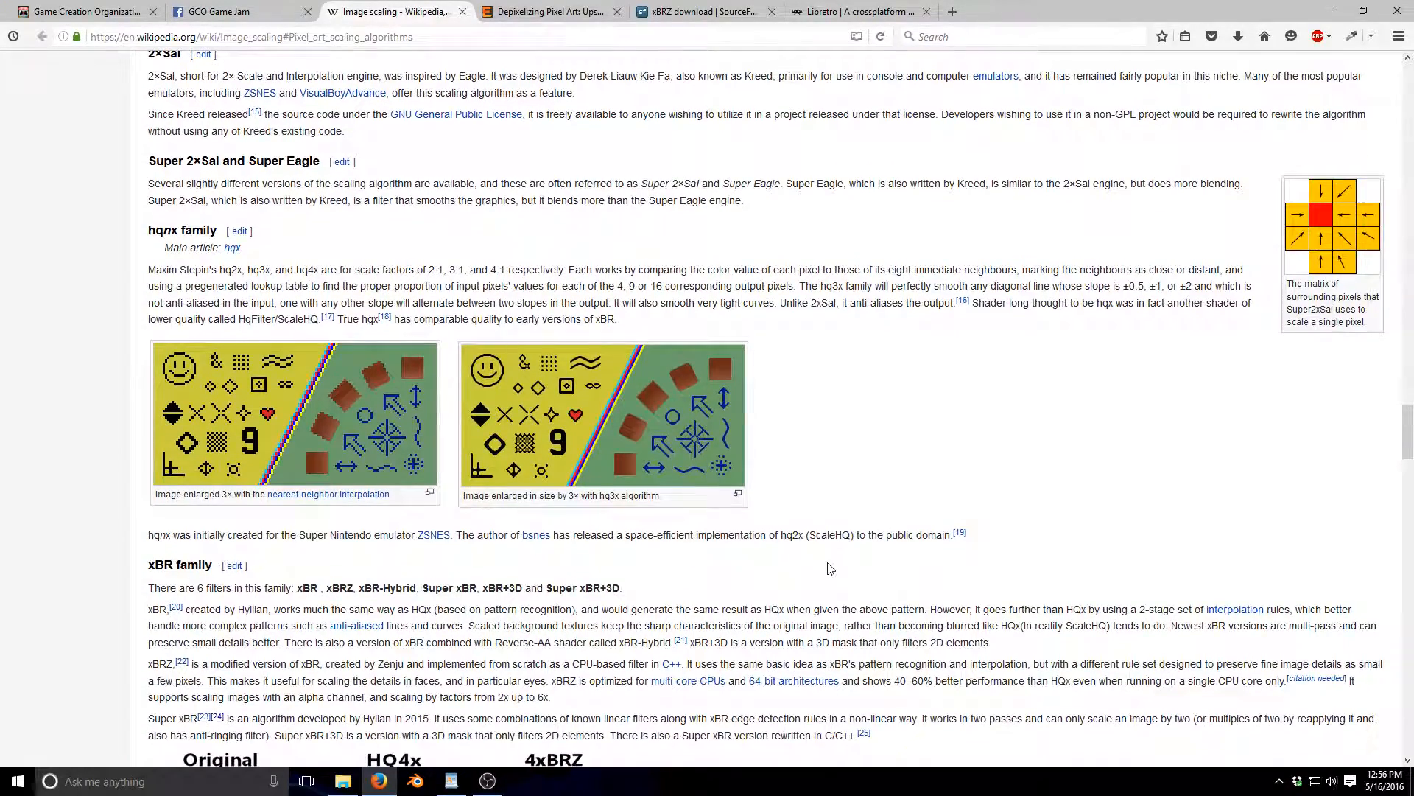
scroll(830, 569, down, 4)
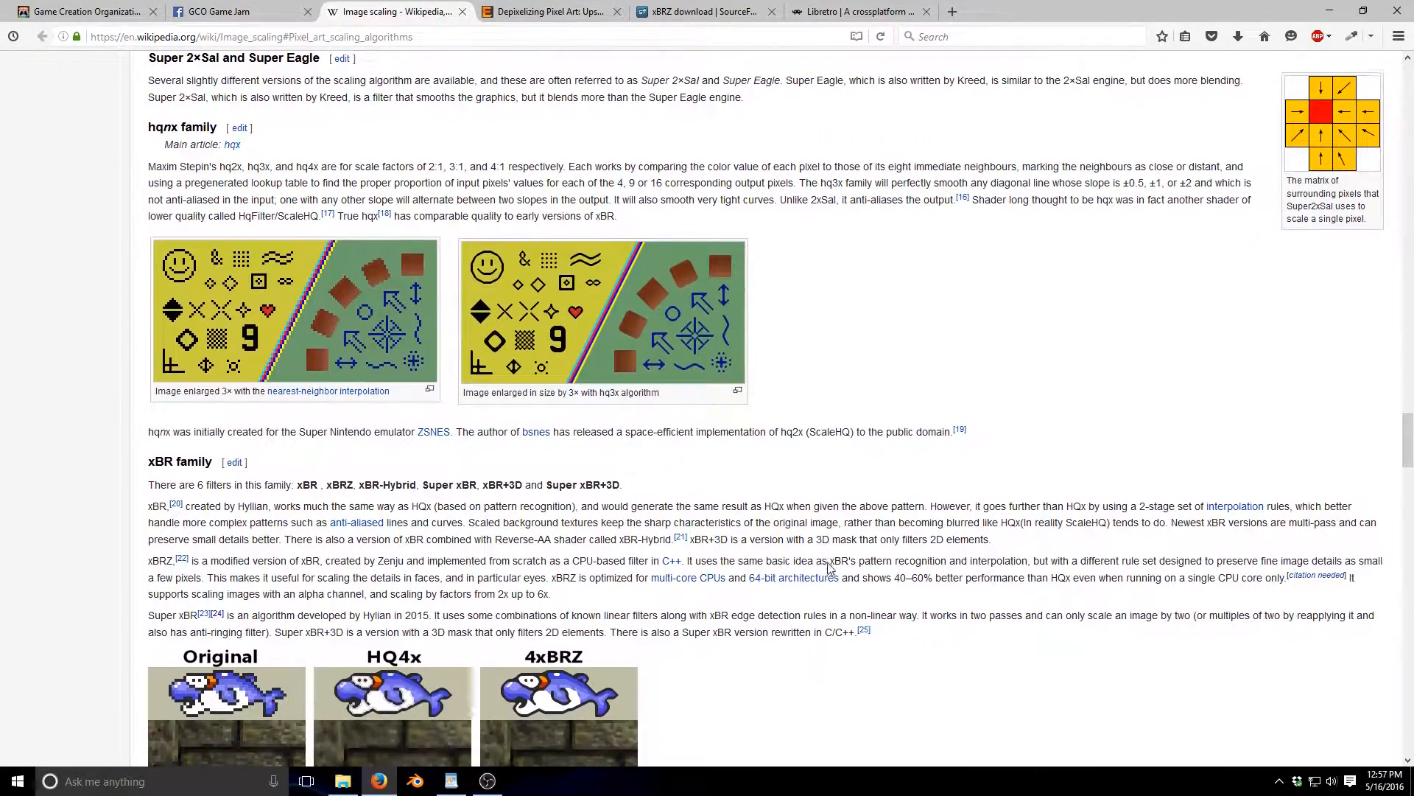
scroll(831, 569, down, 1)
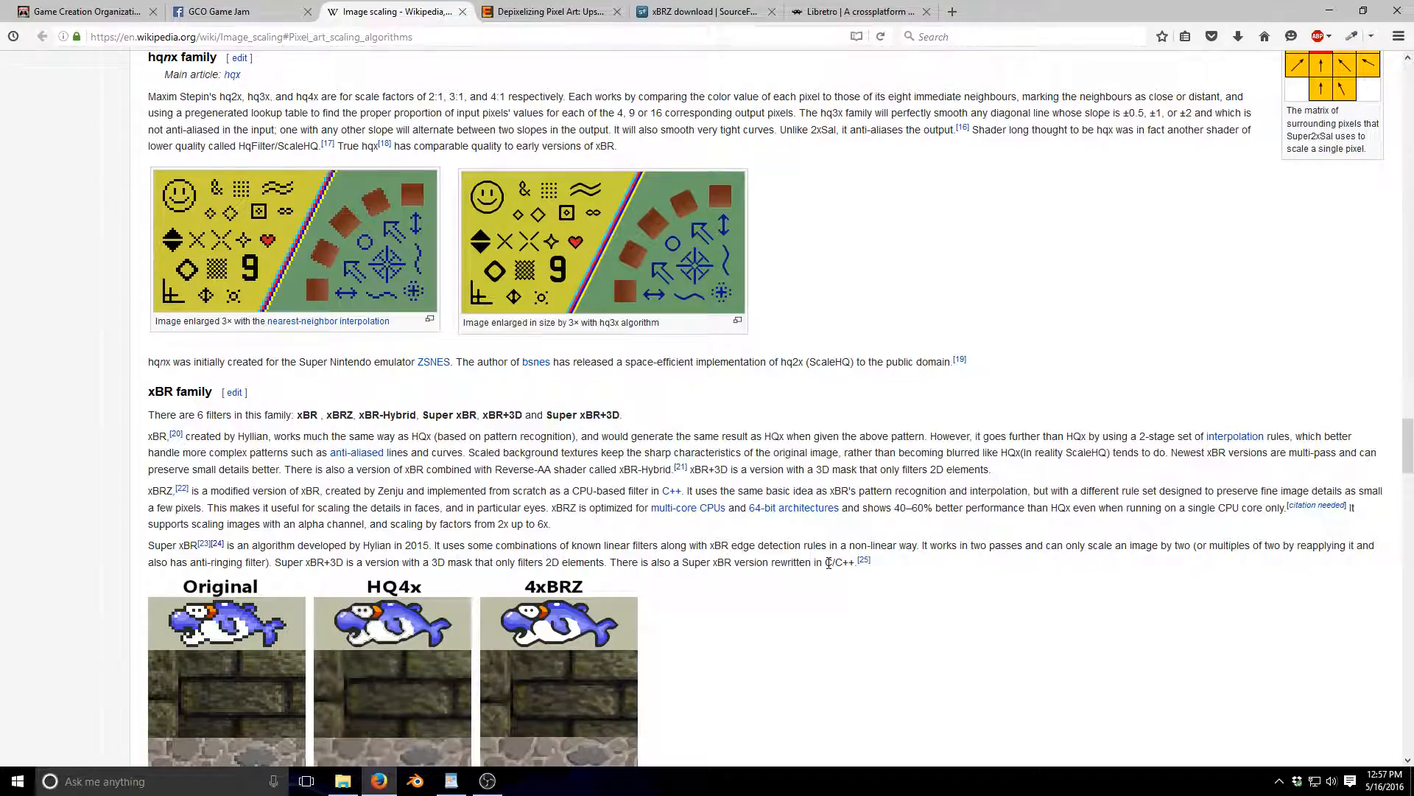
scroll(829, 563, down, 8)
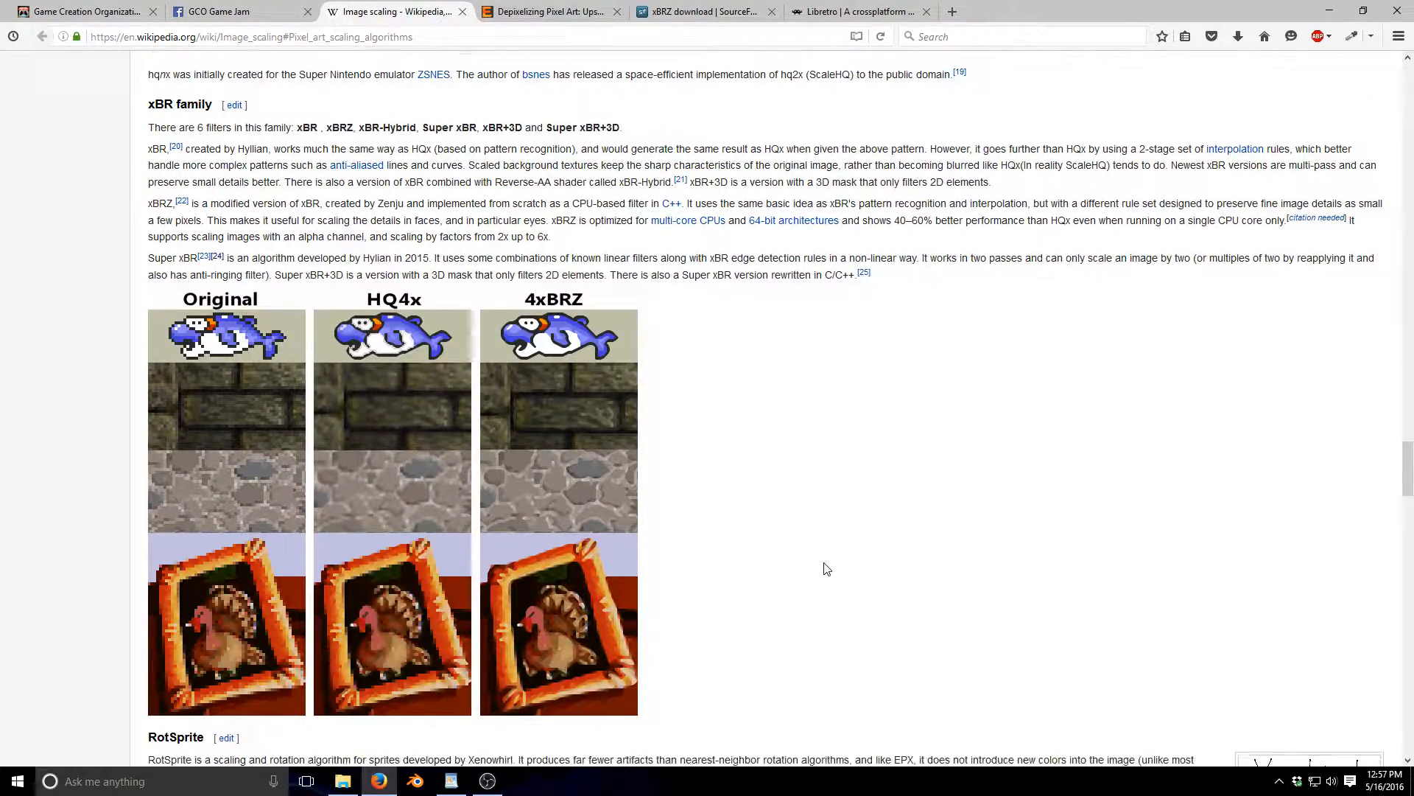
- Look over the article's earlier pixel-art scaling algorithms, including Scale3× and Eagle, and return to the xBR family comparison
scroll(828, 569, up, 7)
scroll(826, 569, up, 10)
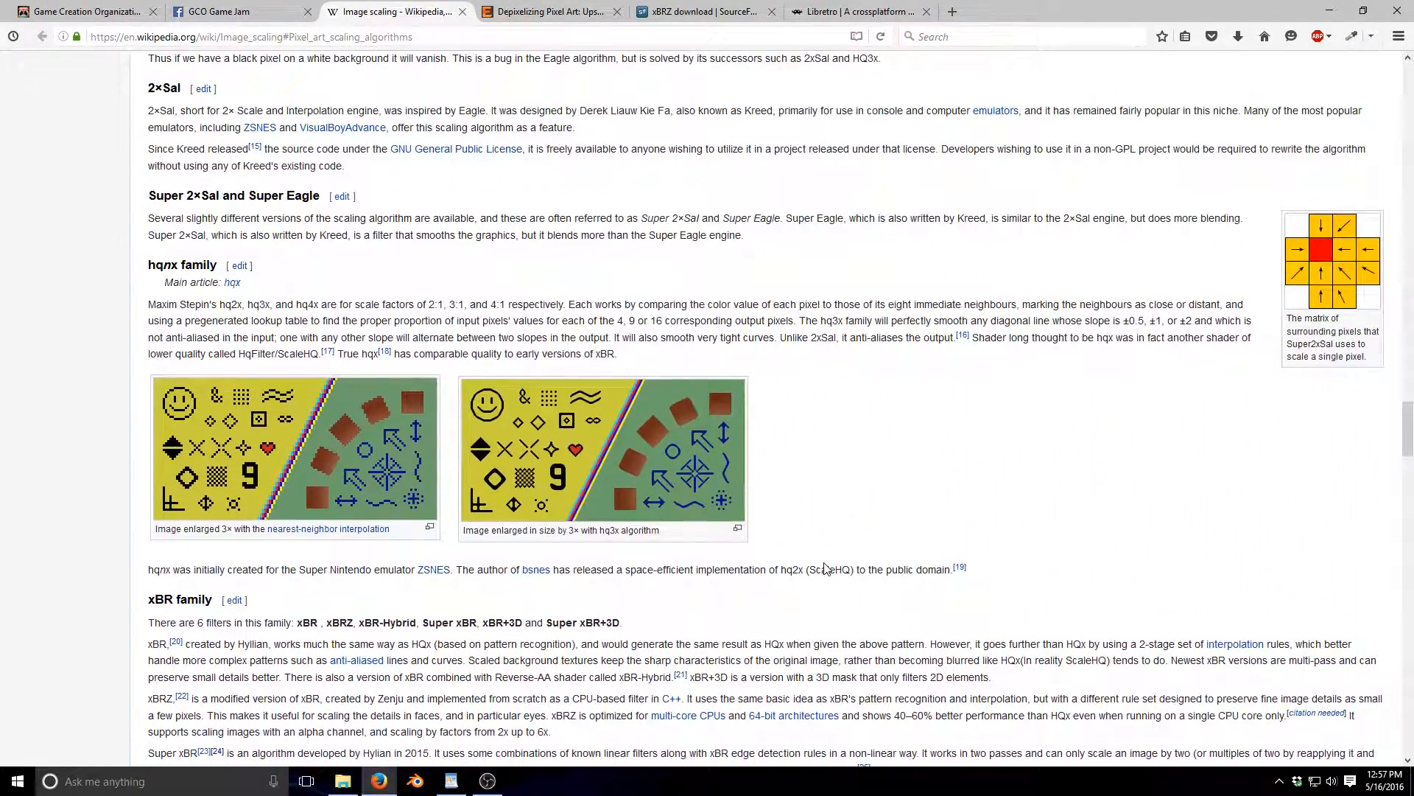
scroll(828, 552, up, 10)
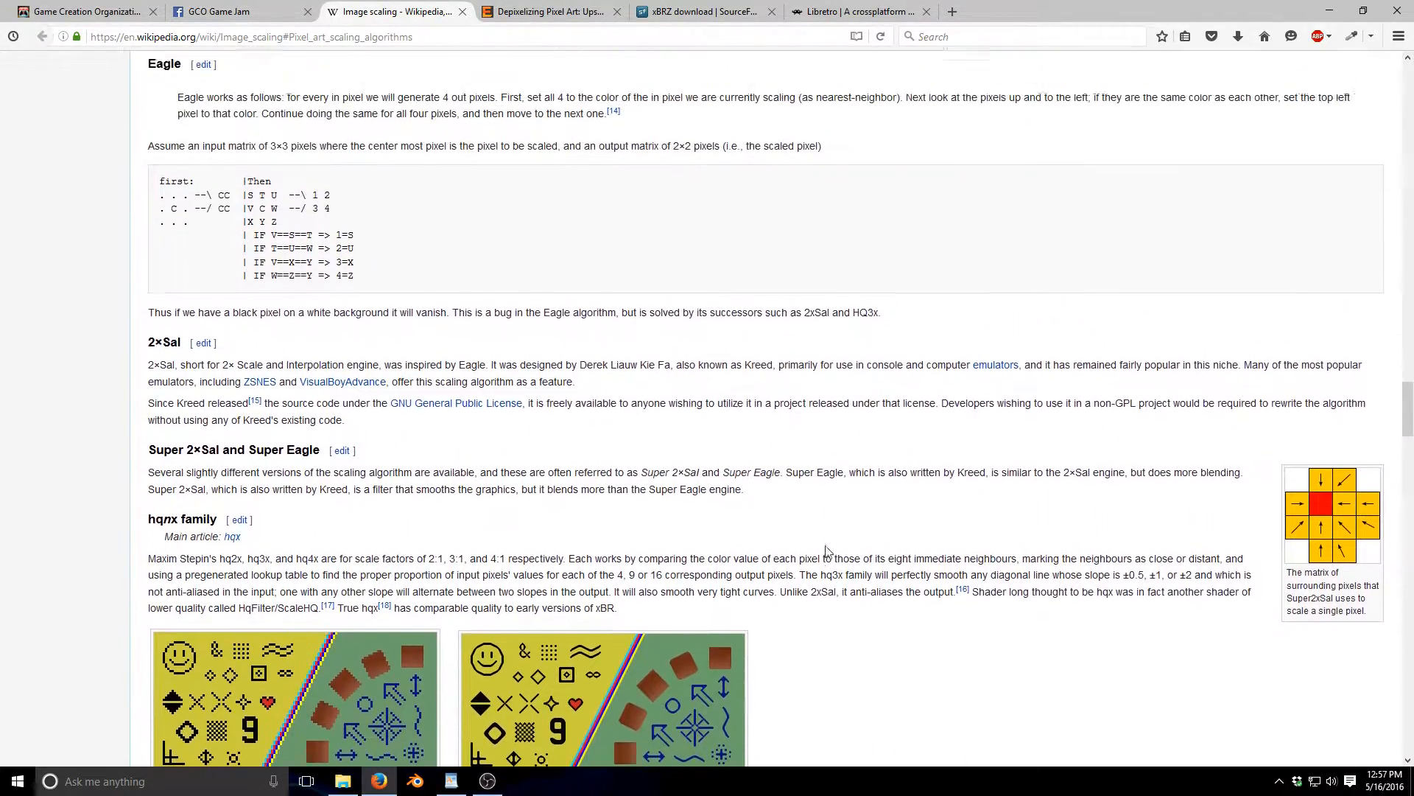
scroll(828, 552, up, 7)
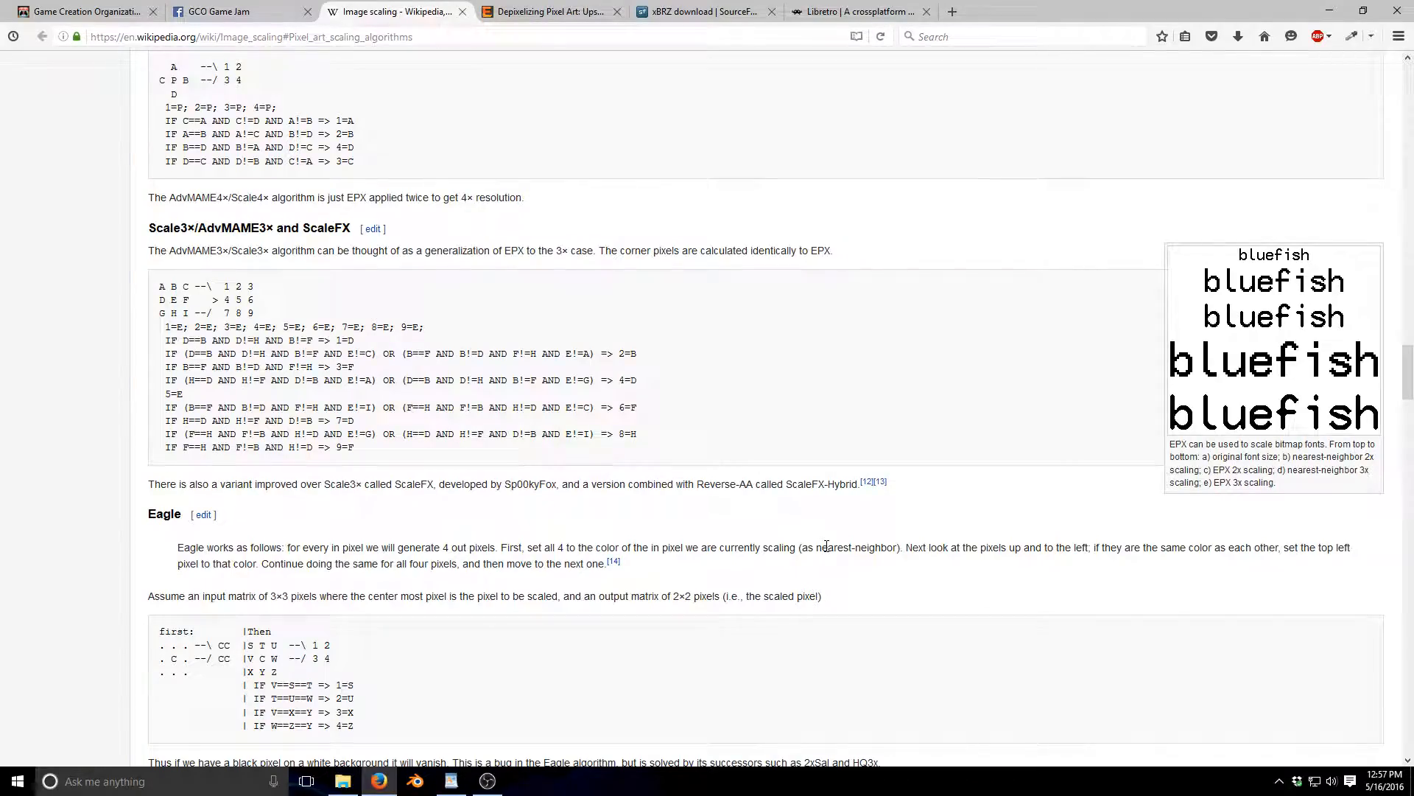
scroll(828, 552, up, 2)
scroll(828, 552, down, 19)
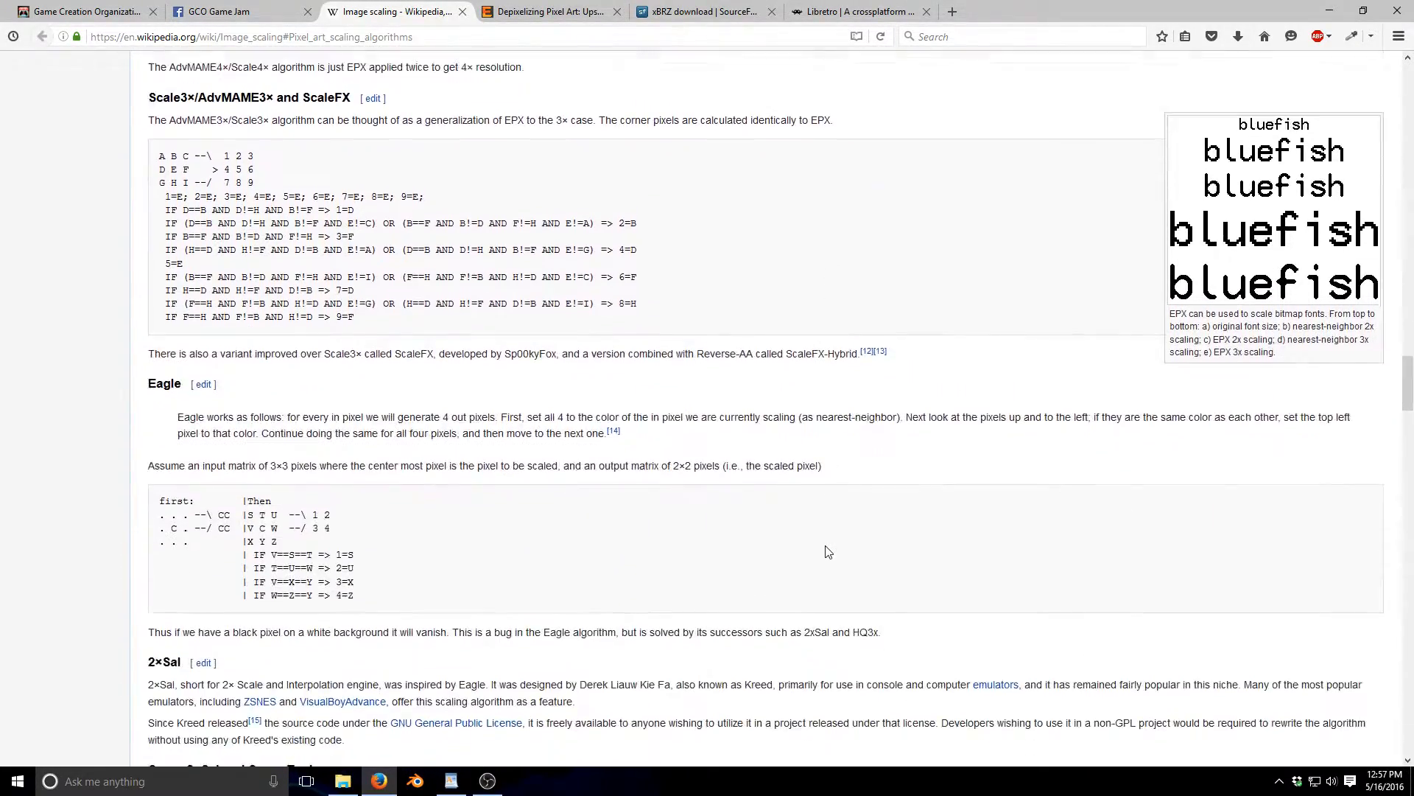
scroll(828, 553, down, 13)
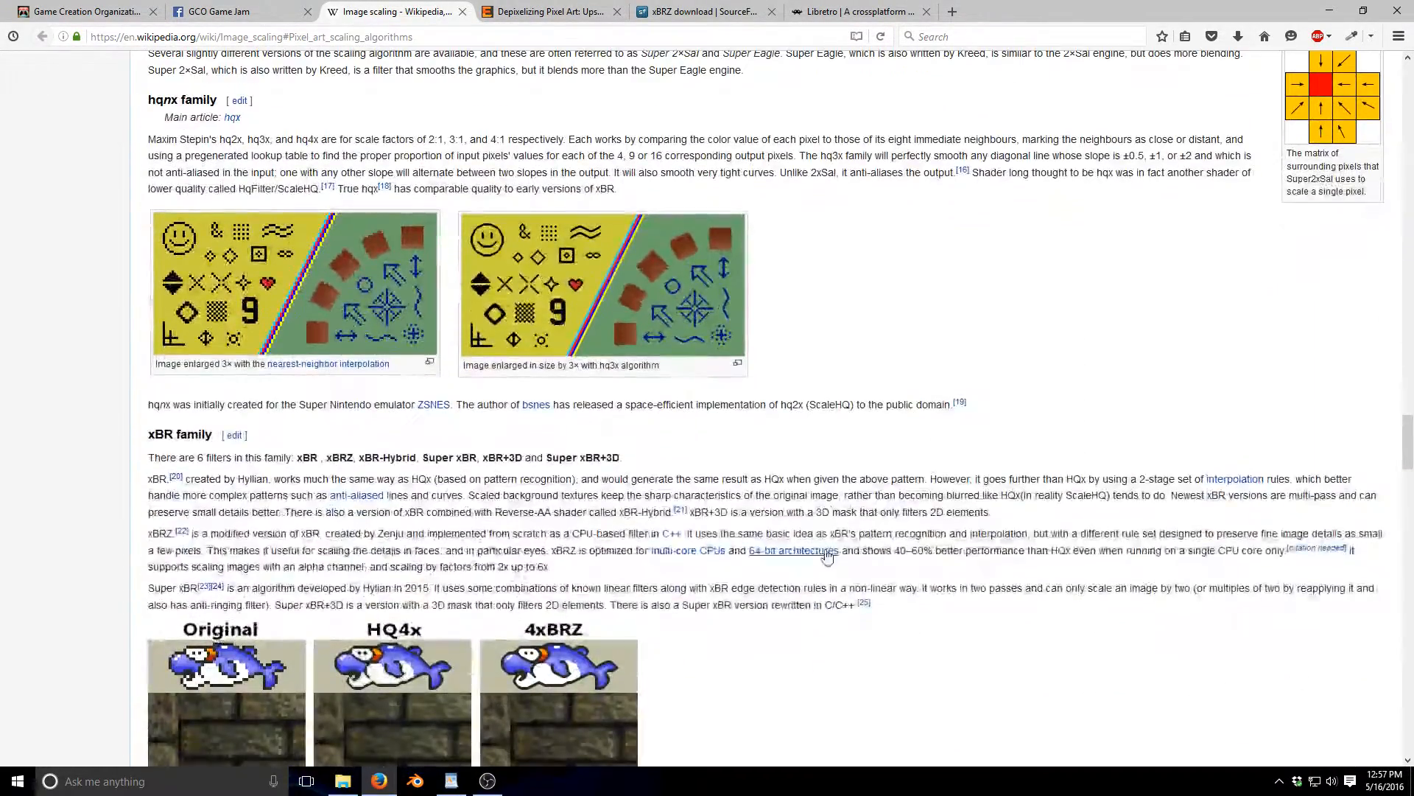
scroll(828, 557, down, 3)
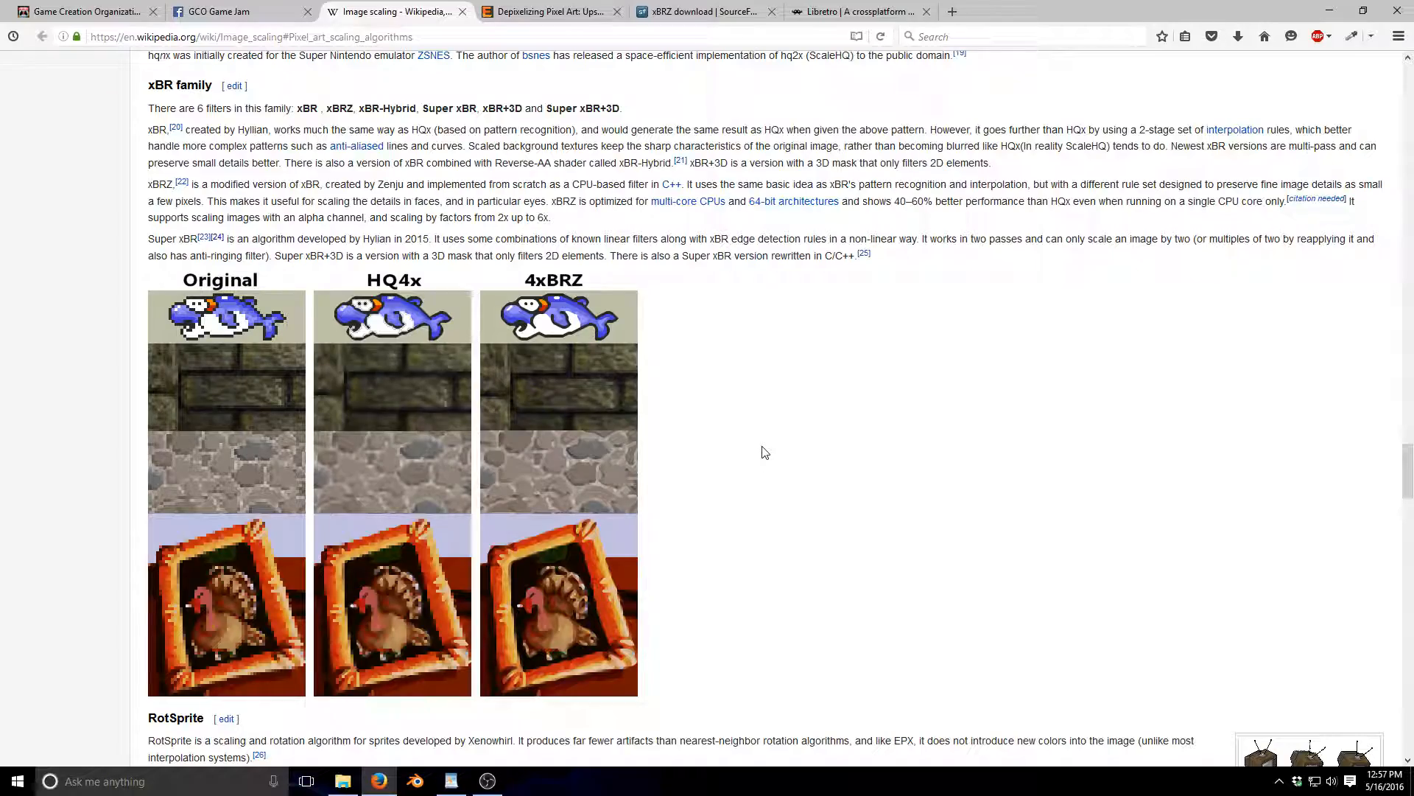
- Compare the Original, HQ4x and 4xBRZ sample images, and examine the RotSprite and Kopf–Lischinski sections
scroll(755, 446, up, 6)
scroll(744, 435, down, 5)
scroll(744, 435, down, 1)
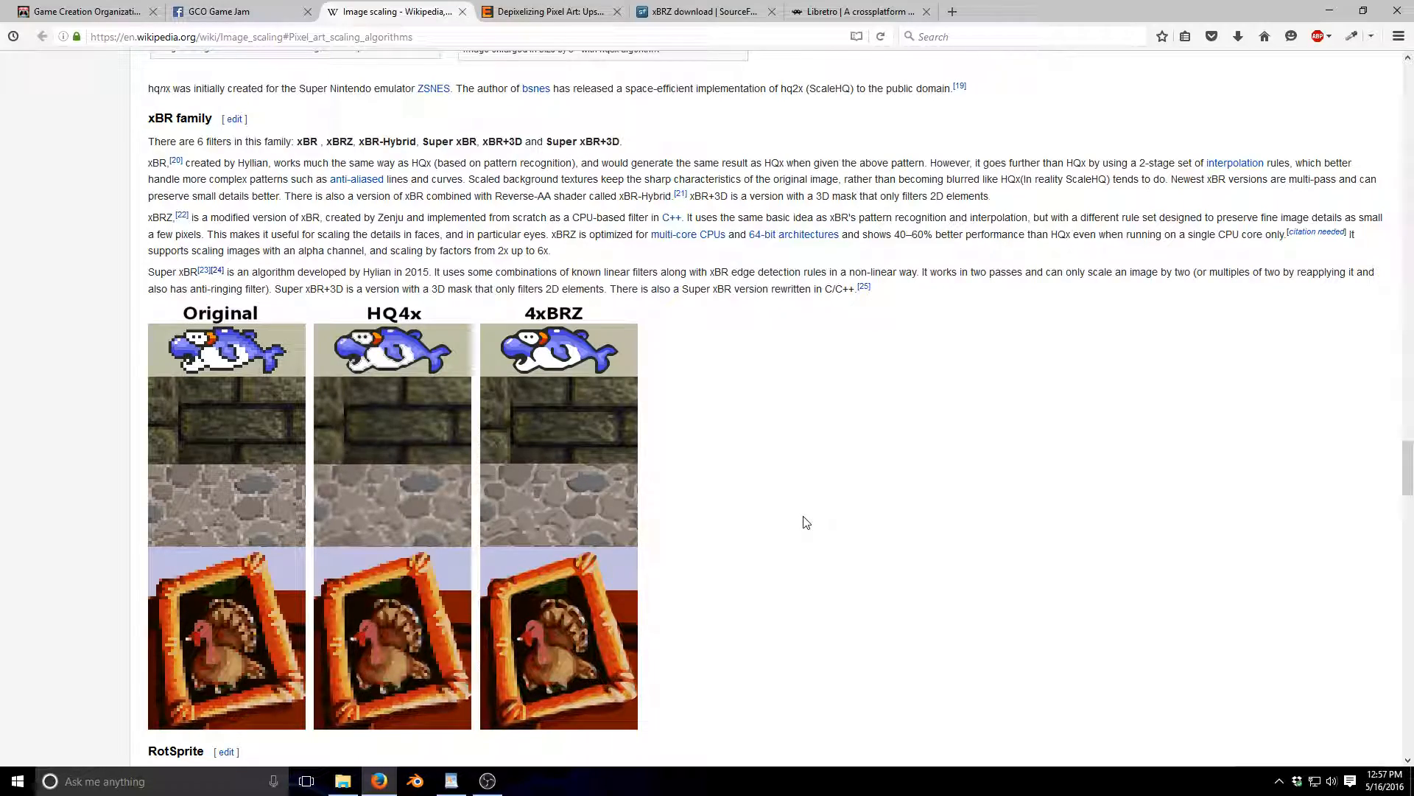
scroll(806, 522, up, 5)
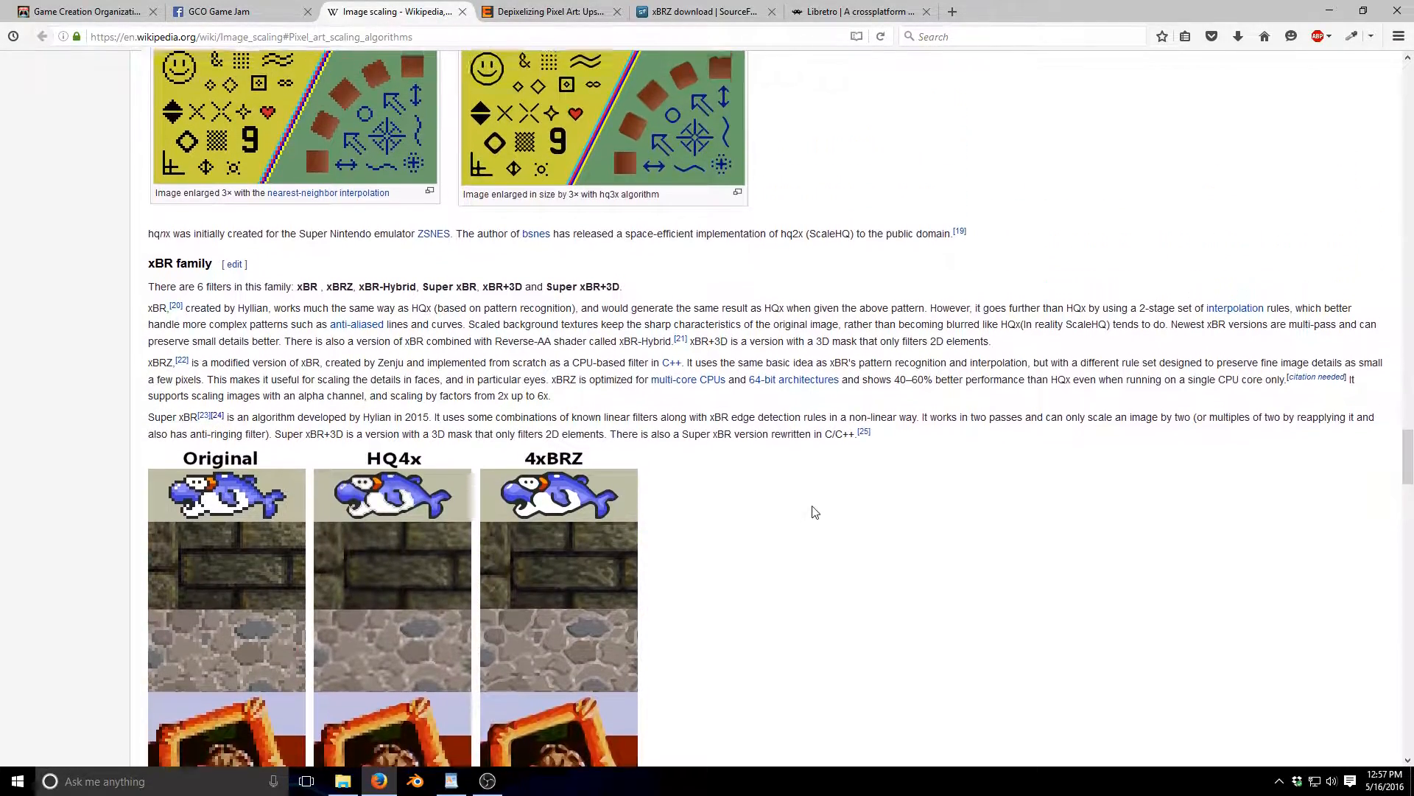
scroll(837, 466, down, 4)
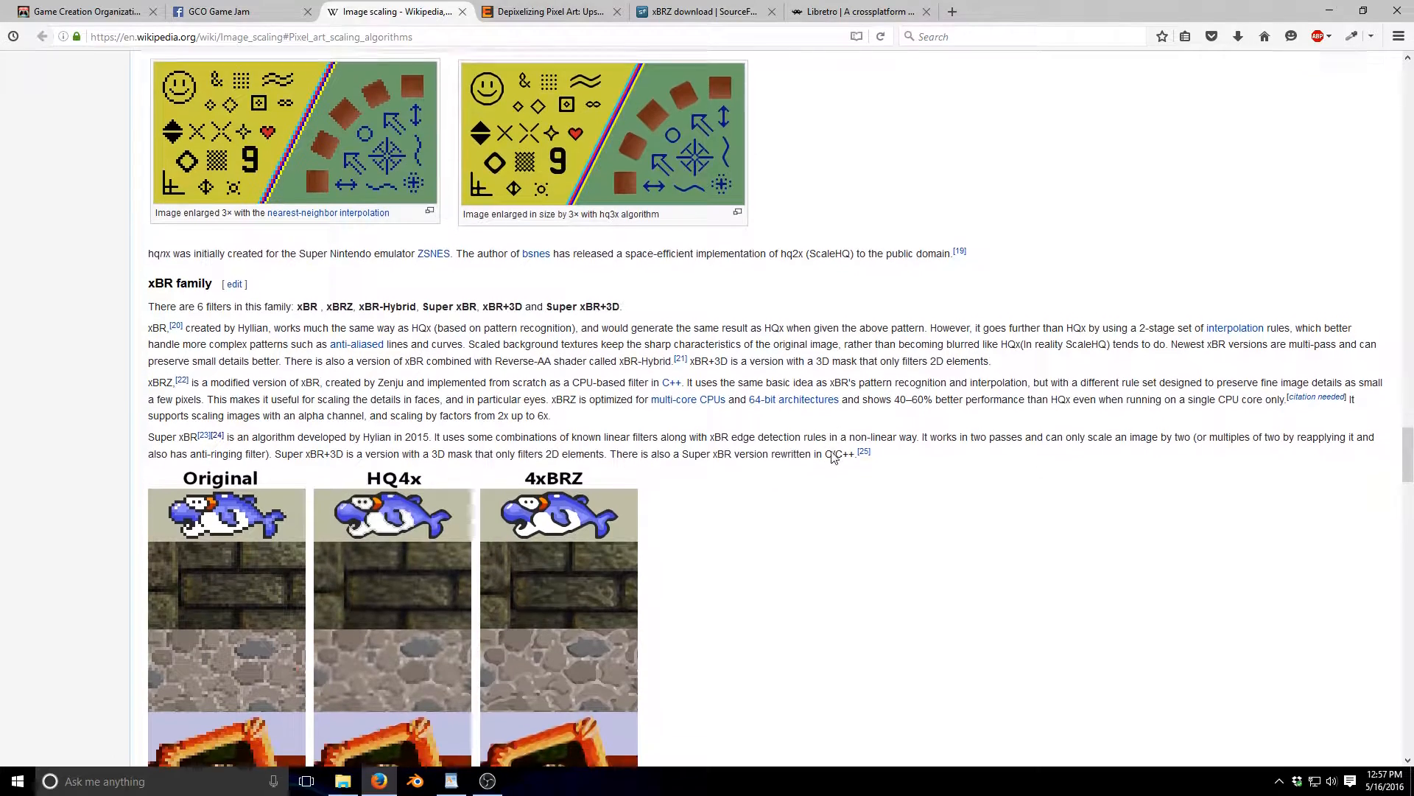
scroll(837, 466, down, 2)
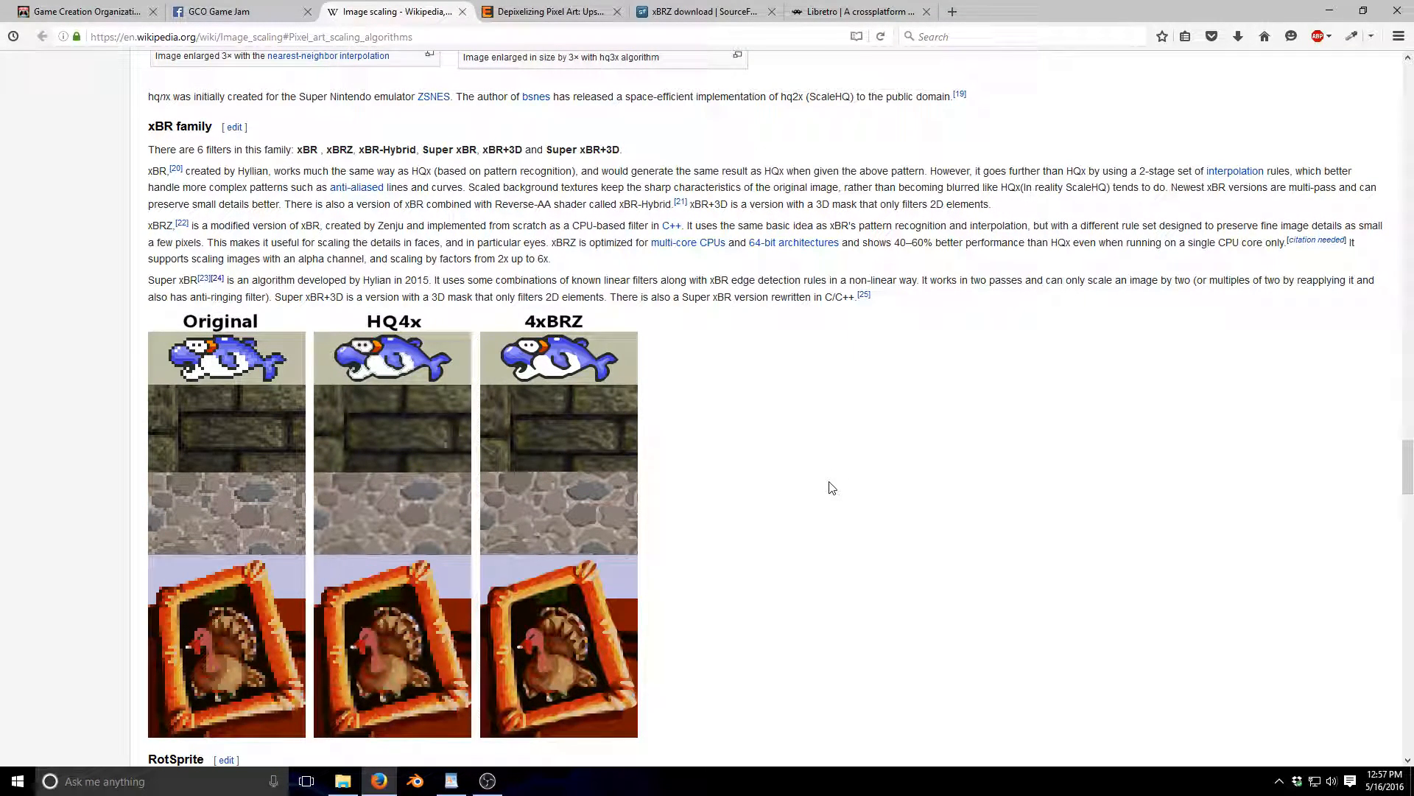
scroll(831, 487, down, 12)
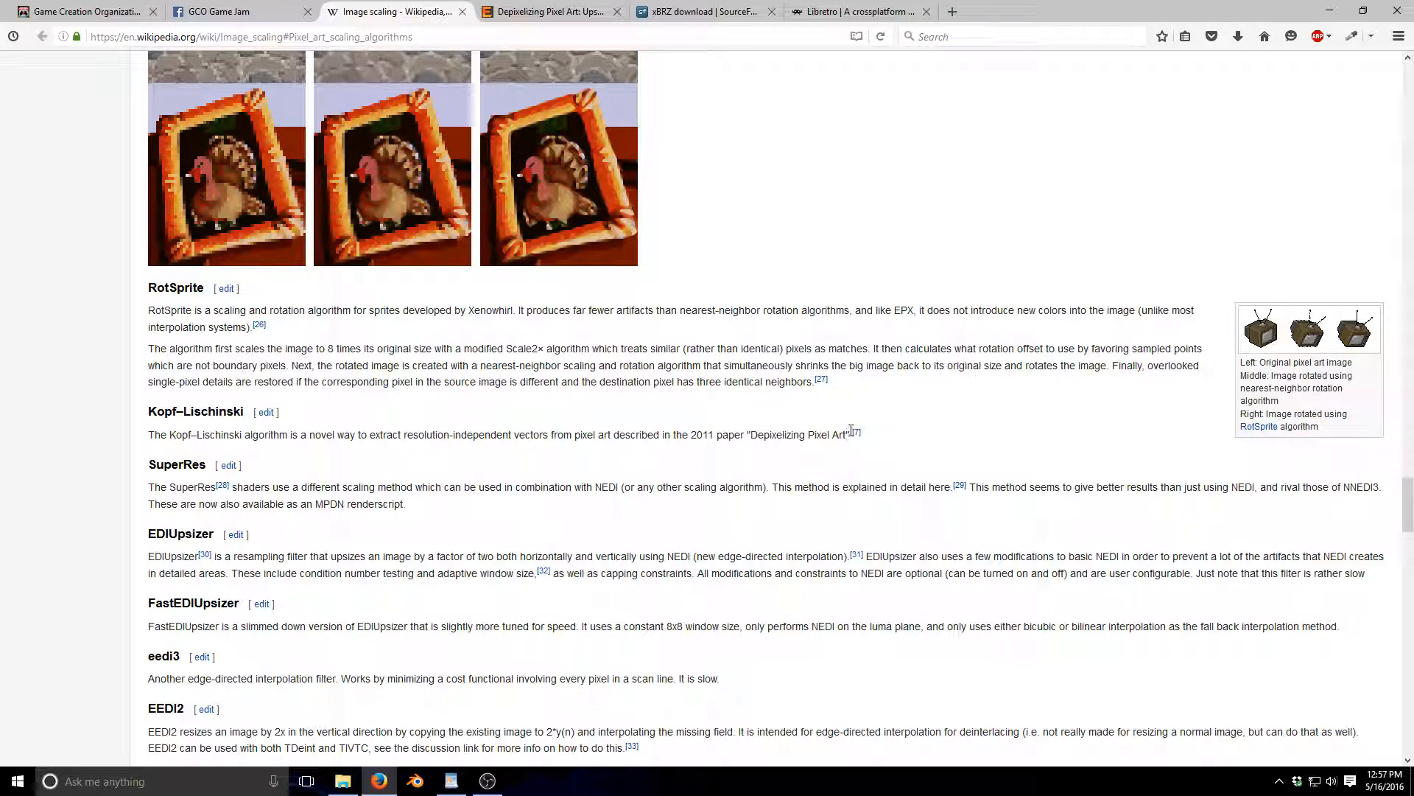
scroll(805, 482, up, 1)
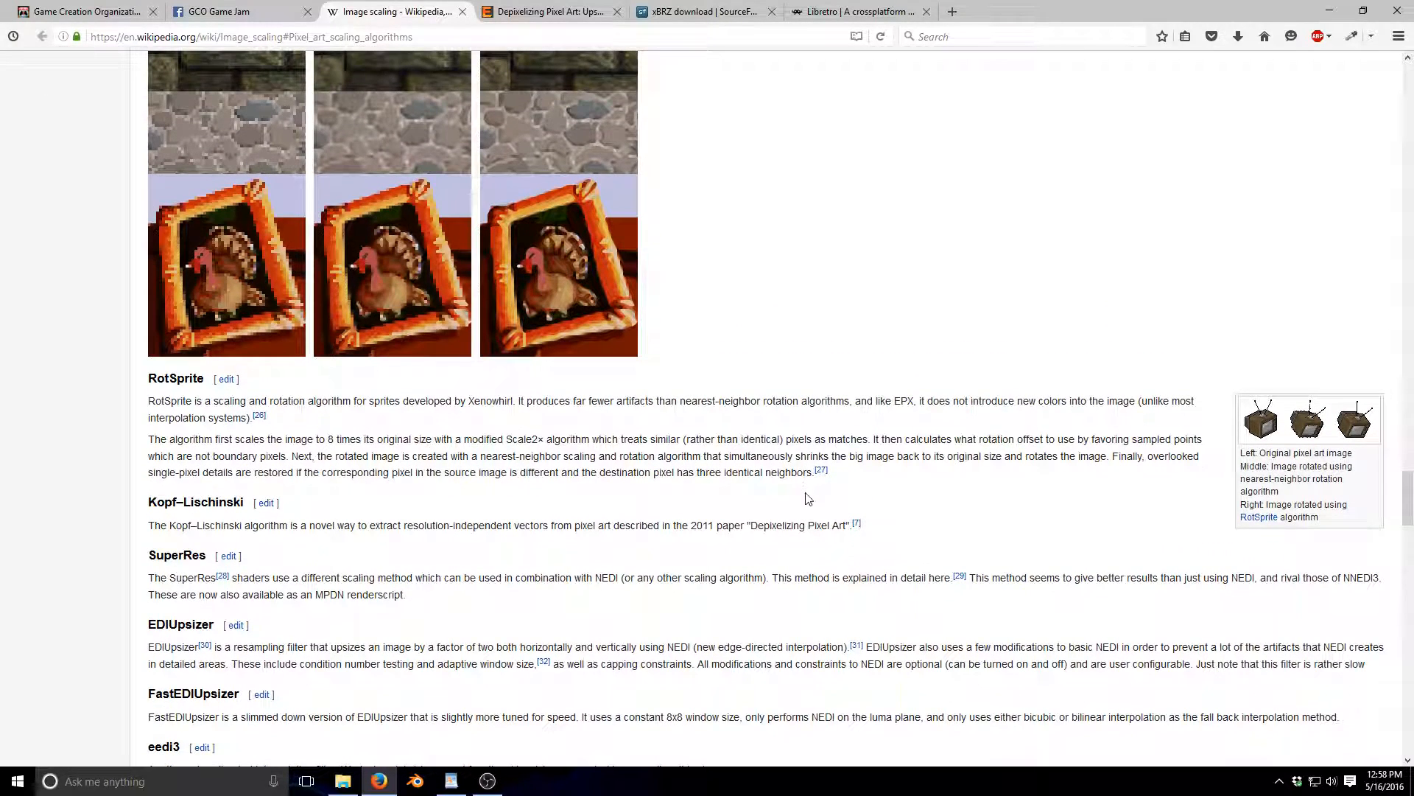
scroll(864, 528, up, 6)
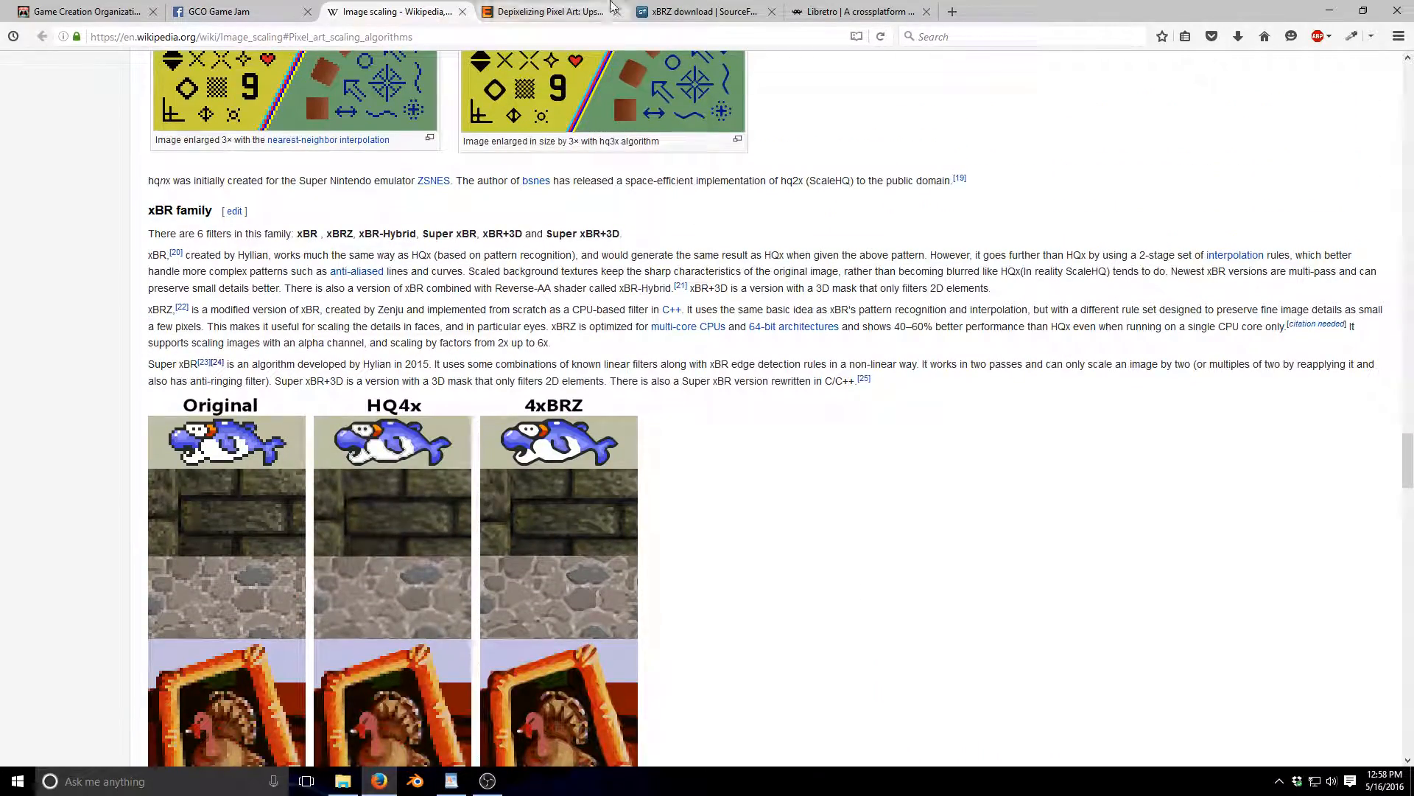
- Read the ExtremeTech article on depixelizing pixel art and compare its smoothed dolphin result with the nearest-neighbor sprite
click(550, 11)
scroll(233, 325, down, 12)
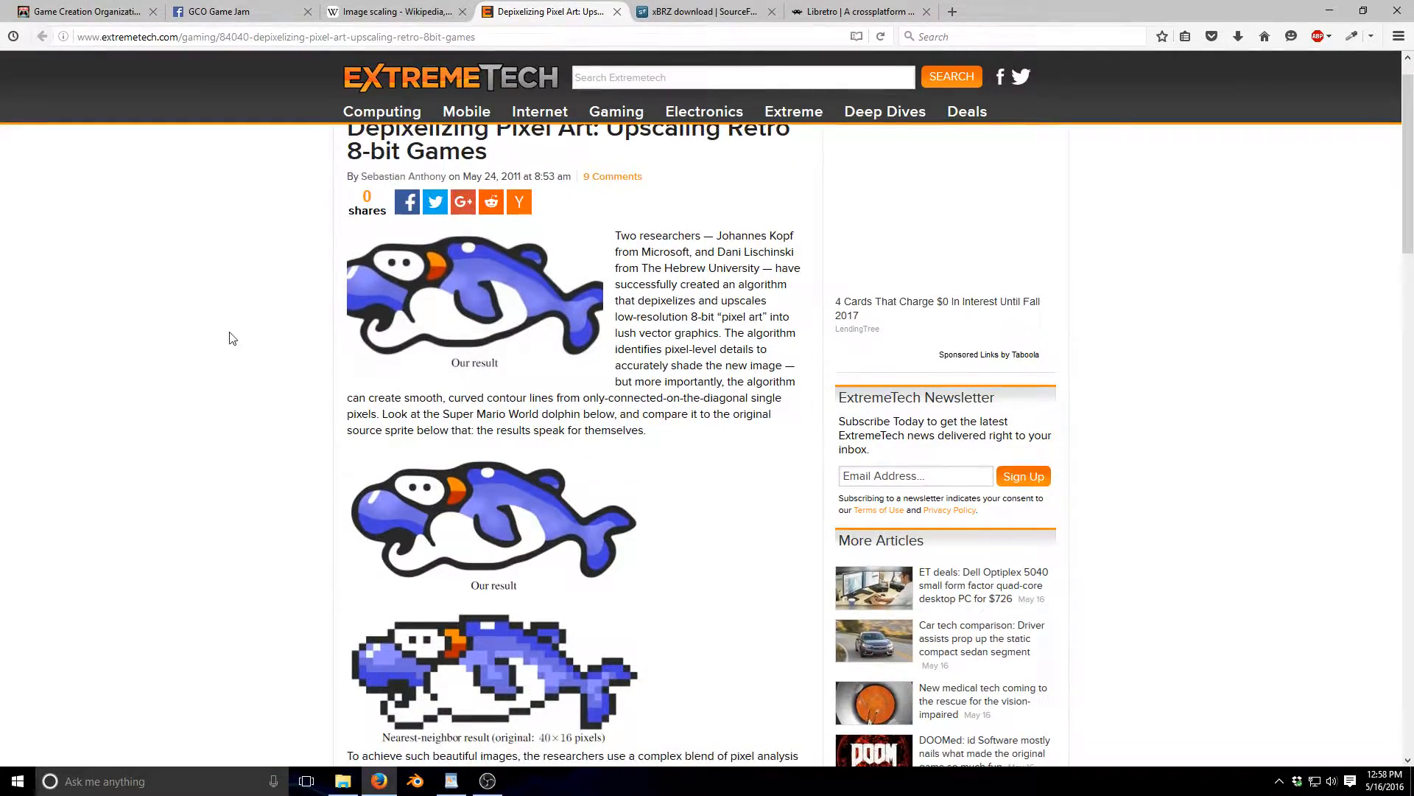
scroll(258, 467, up, 5)
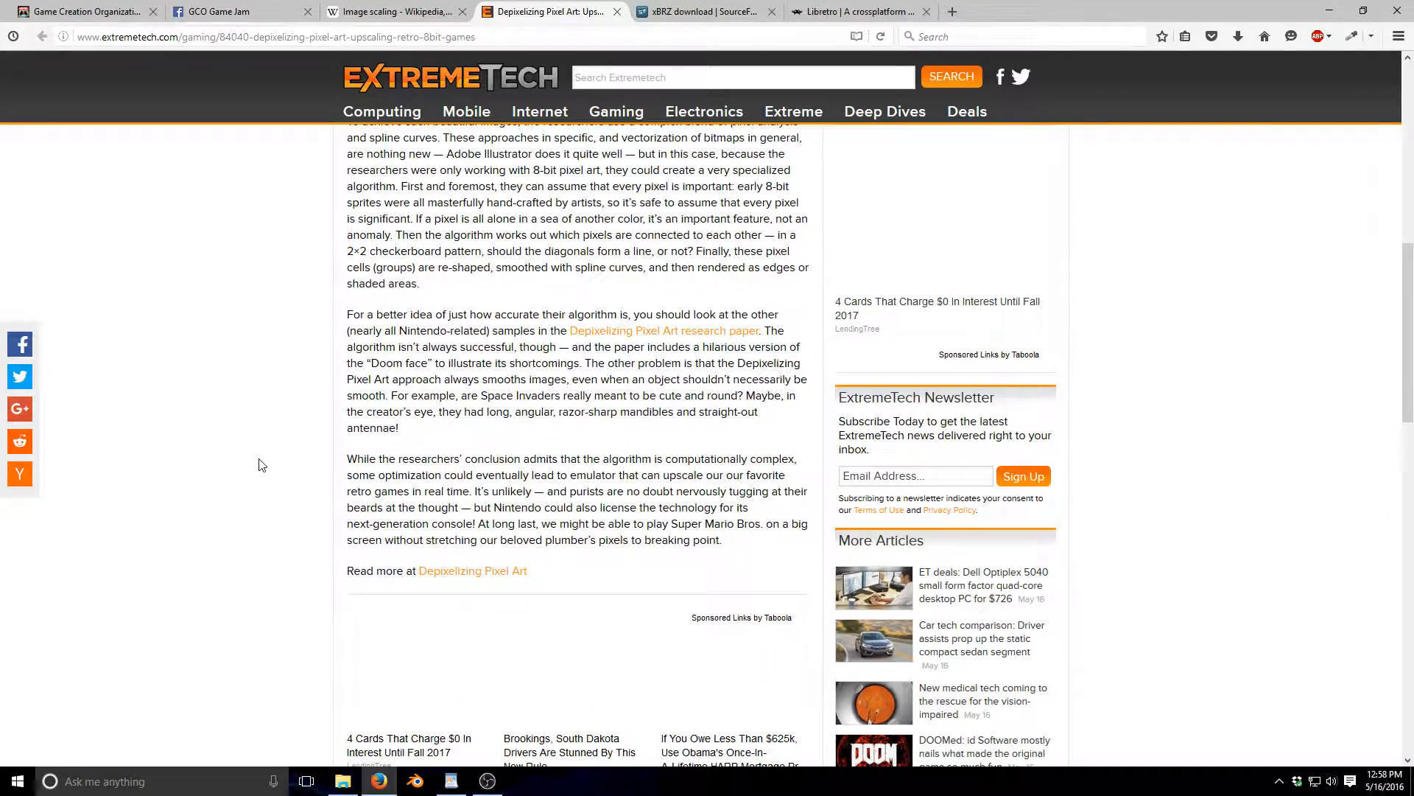
scroll(418, 661, up, 3)
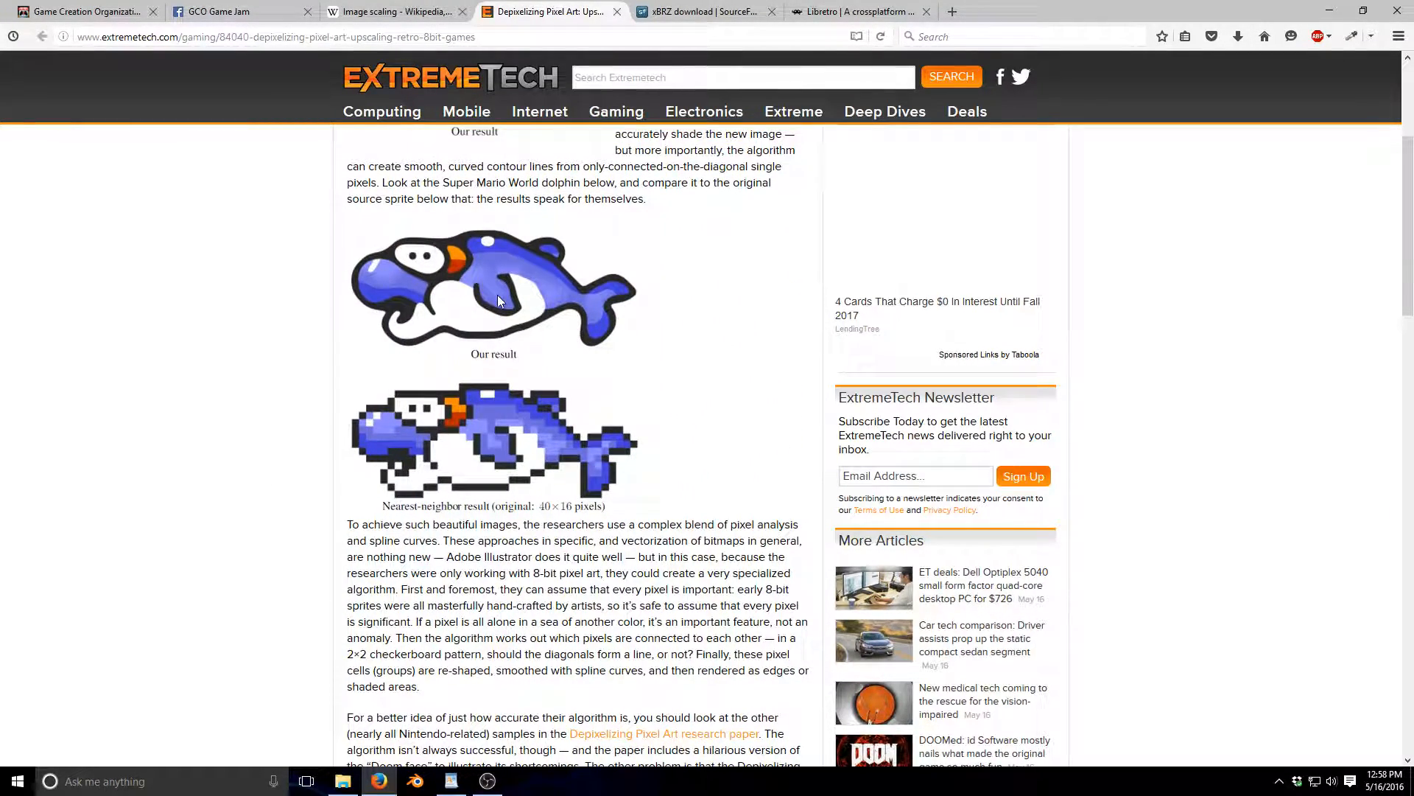
scroll(512, 383, down, 2)
scroll(526, 475, down, 2)
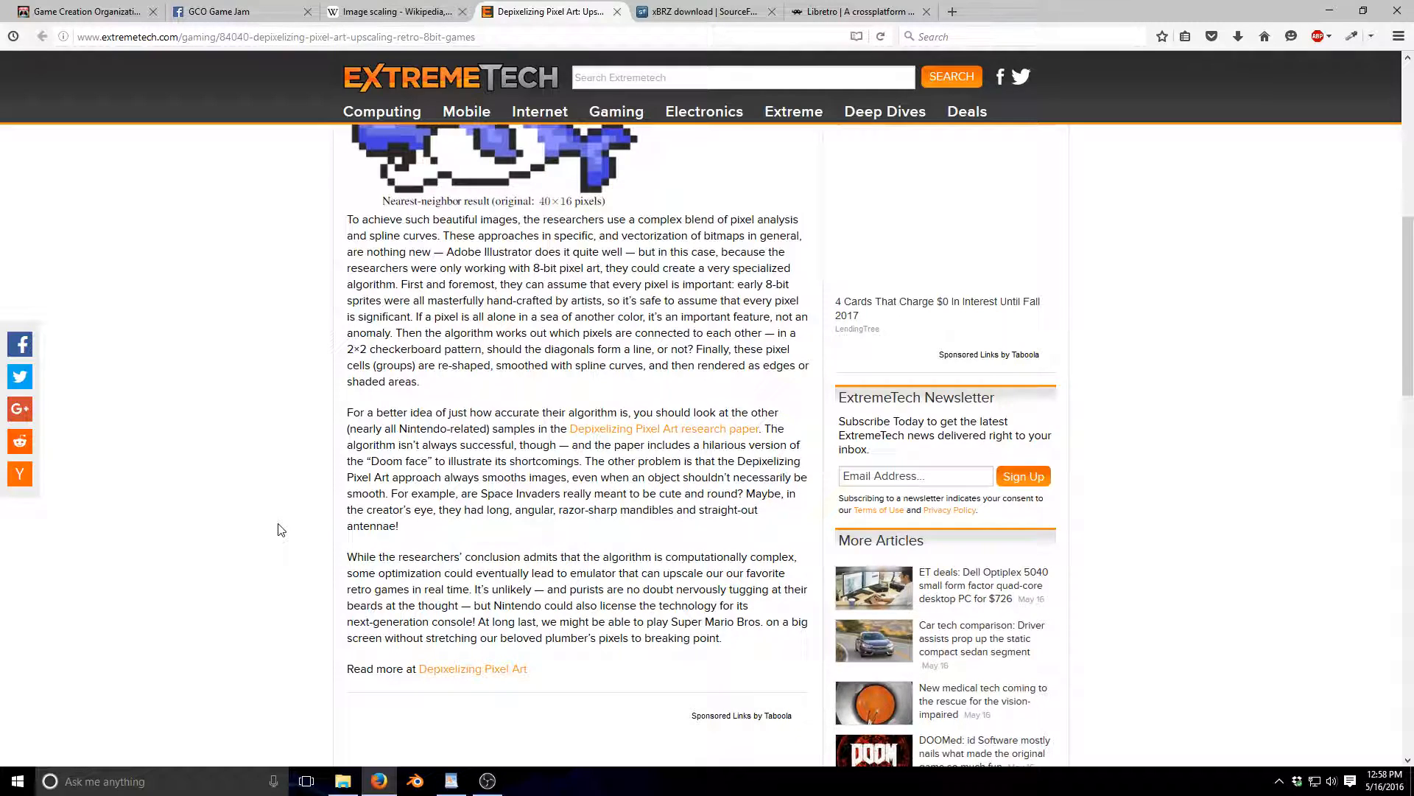
scroll(280, 530, up, 6)
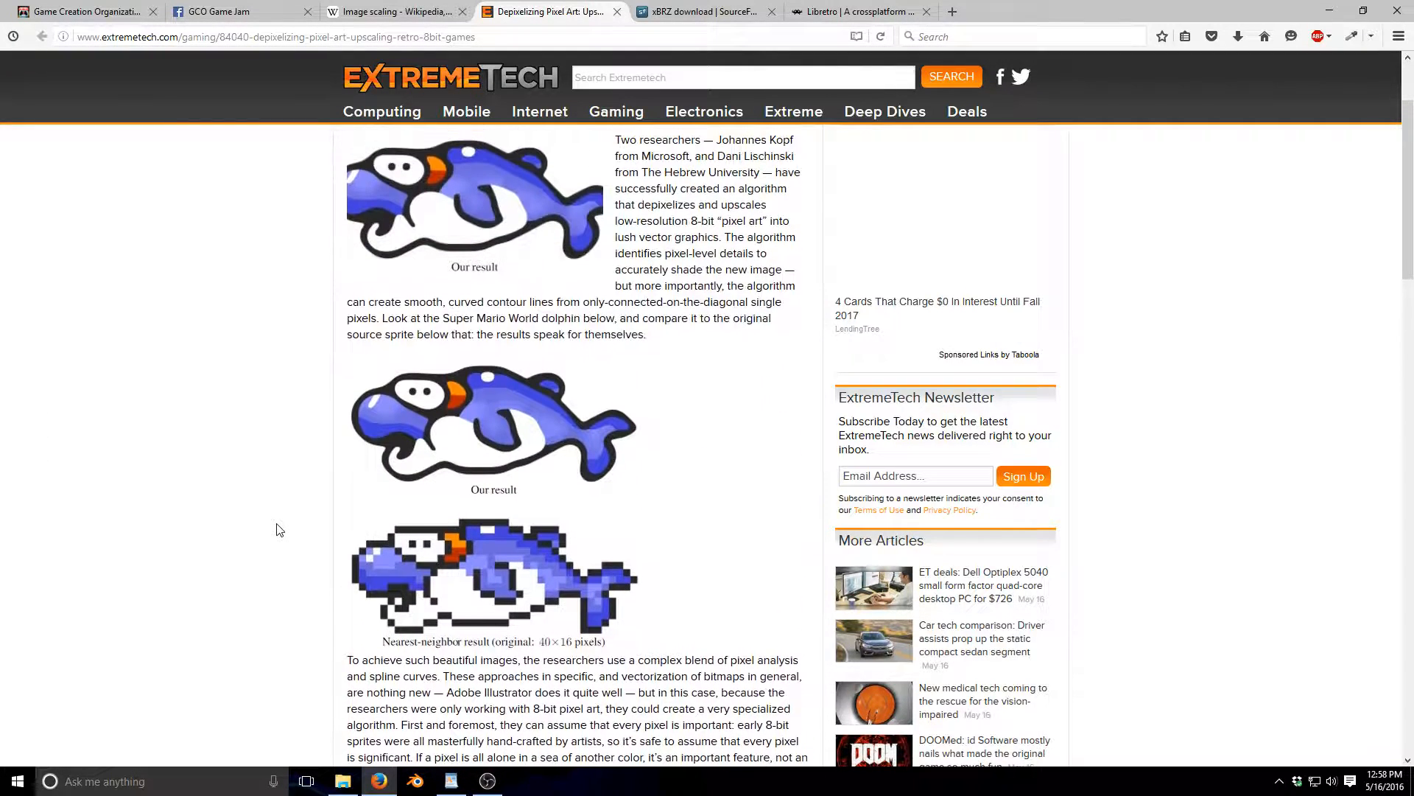
scroll(280, 529, up, 2)
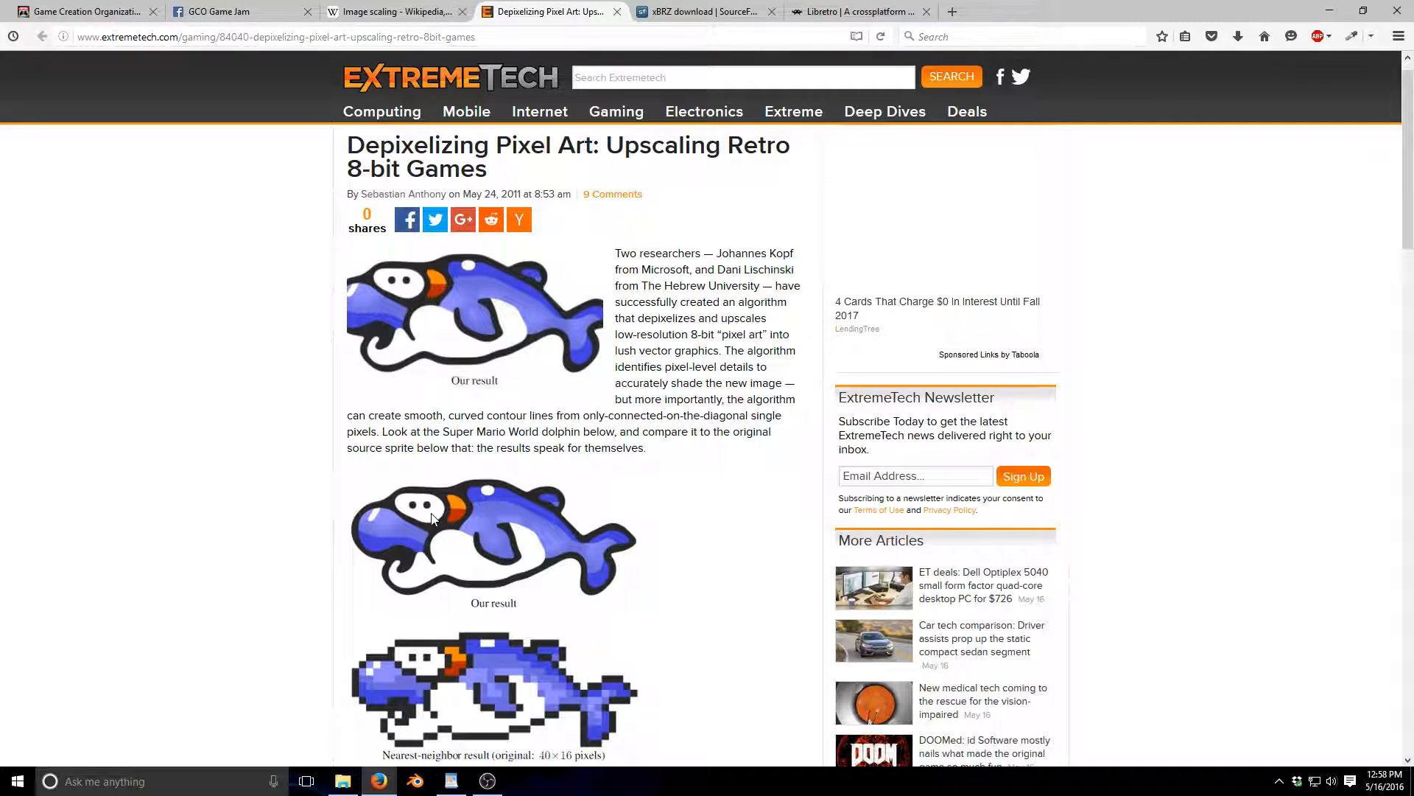
scroll(516, 643, down, 1)
scroll(518, 661, down, 2)
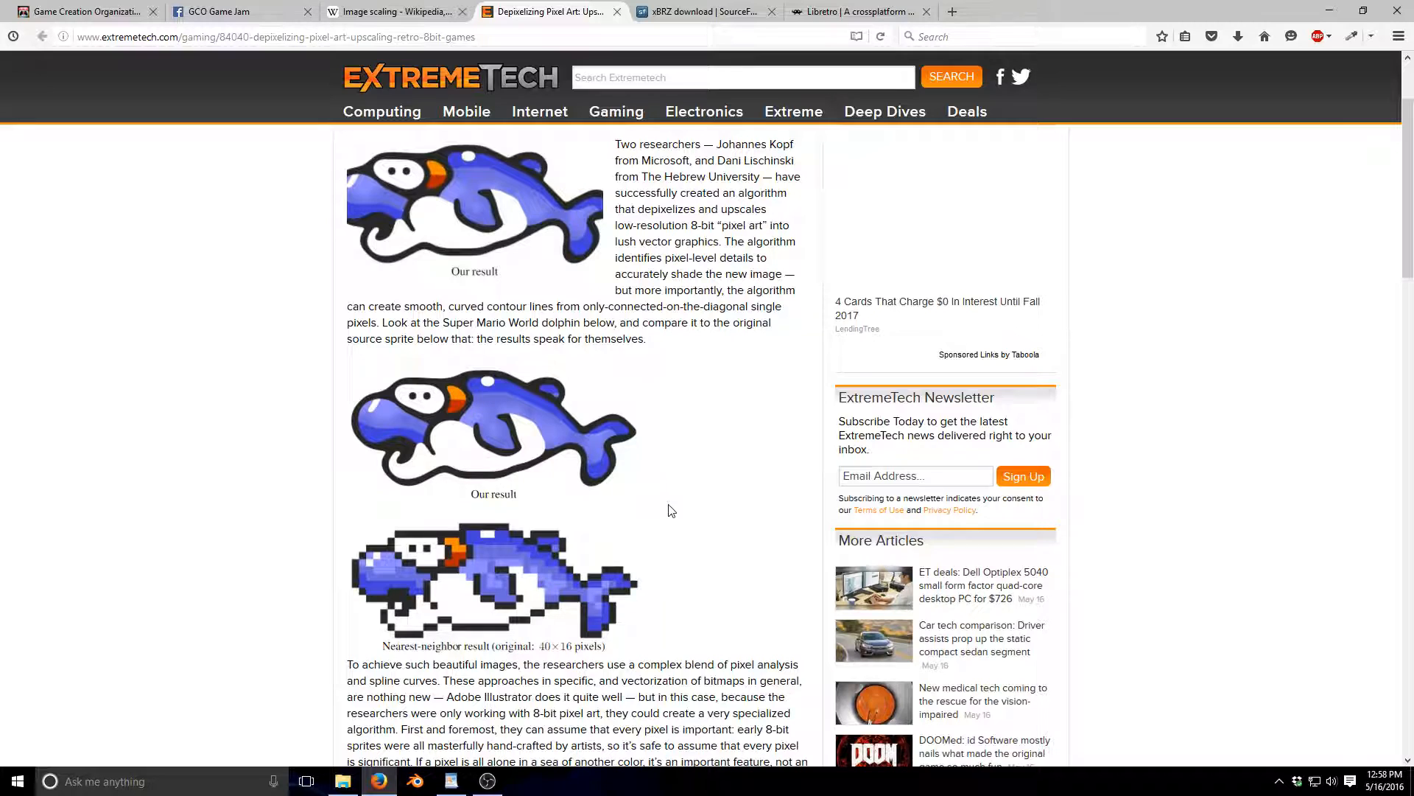
scroll(671, 512, up, 1)
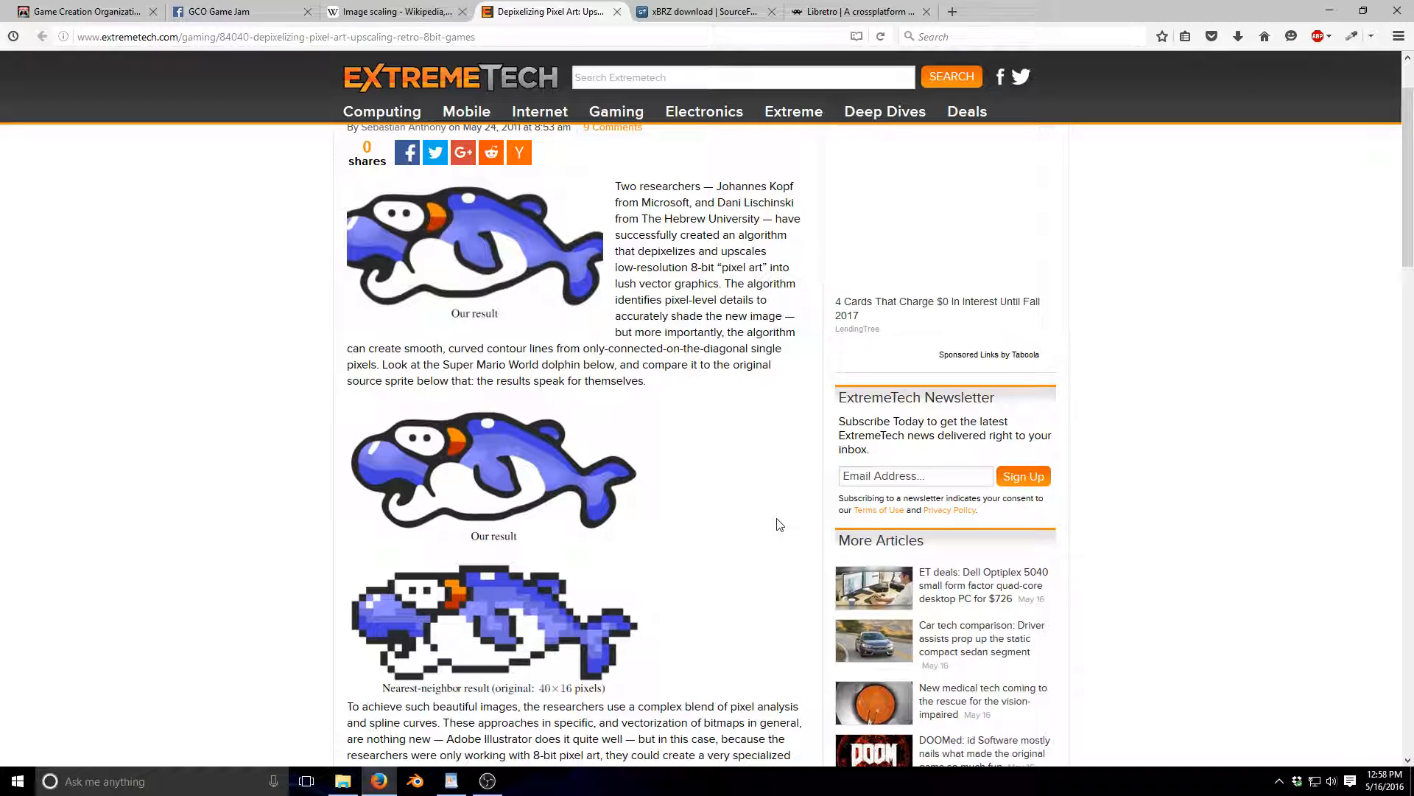
scroll(775, 523, up, 2)
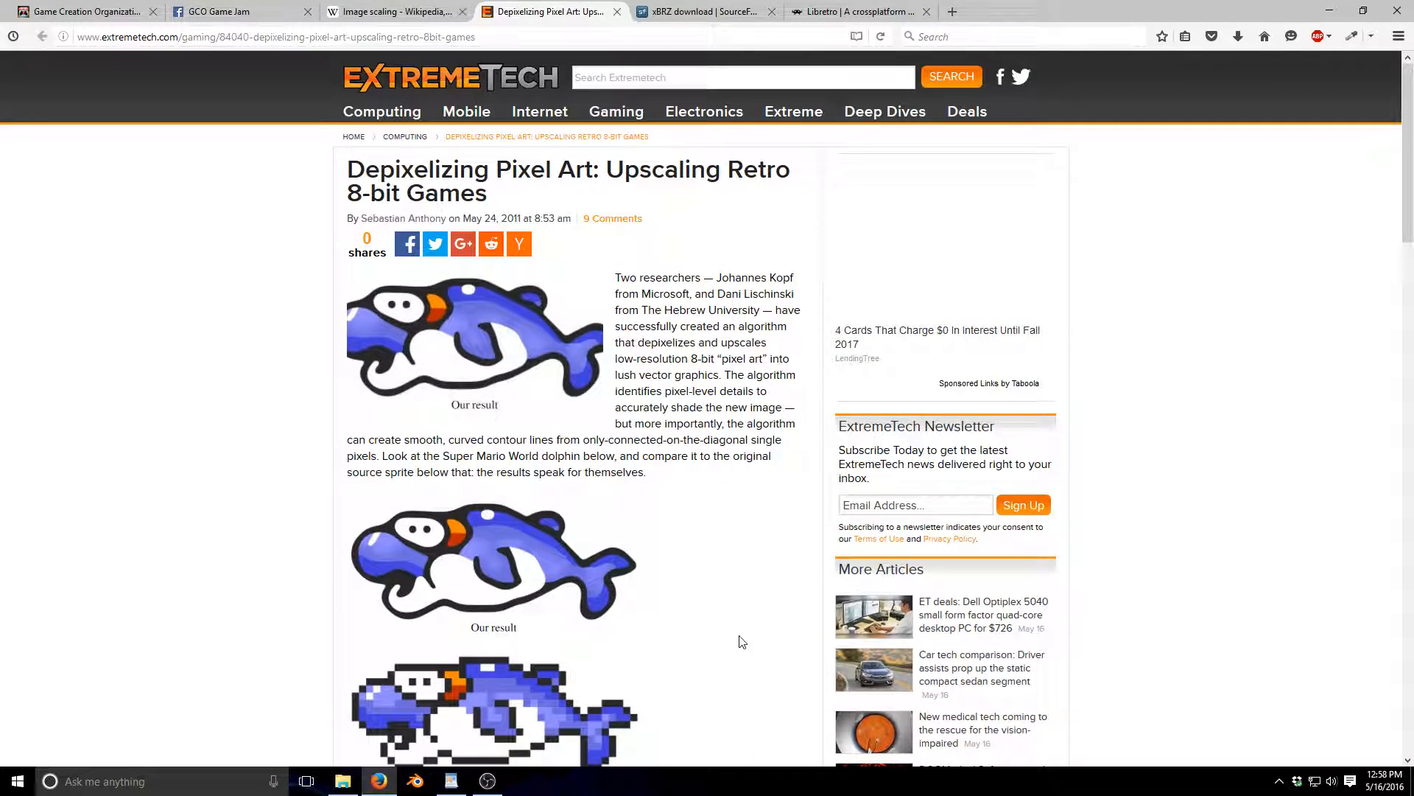
- Review the Wikipedia comparison of Original, HQ4x and 4xBRZ samples again, and read the xBRZ project's description and features on SourceForge
click(431, 13)
scroll(589, 331, down, 4)
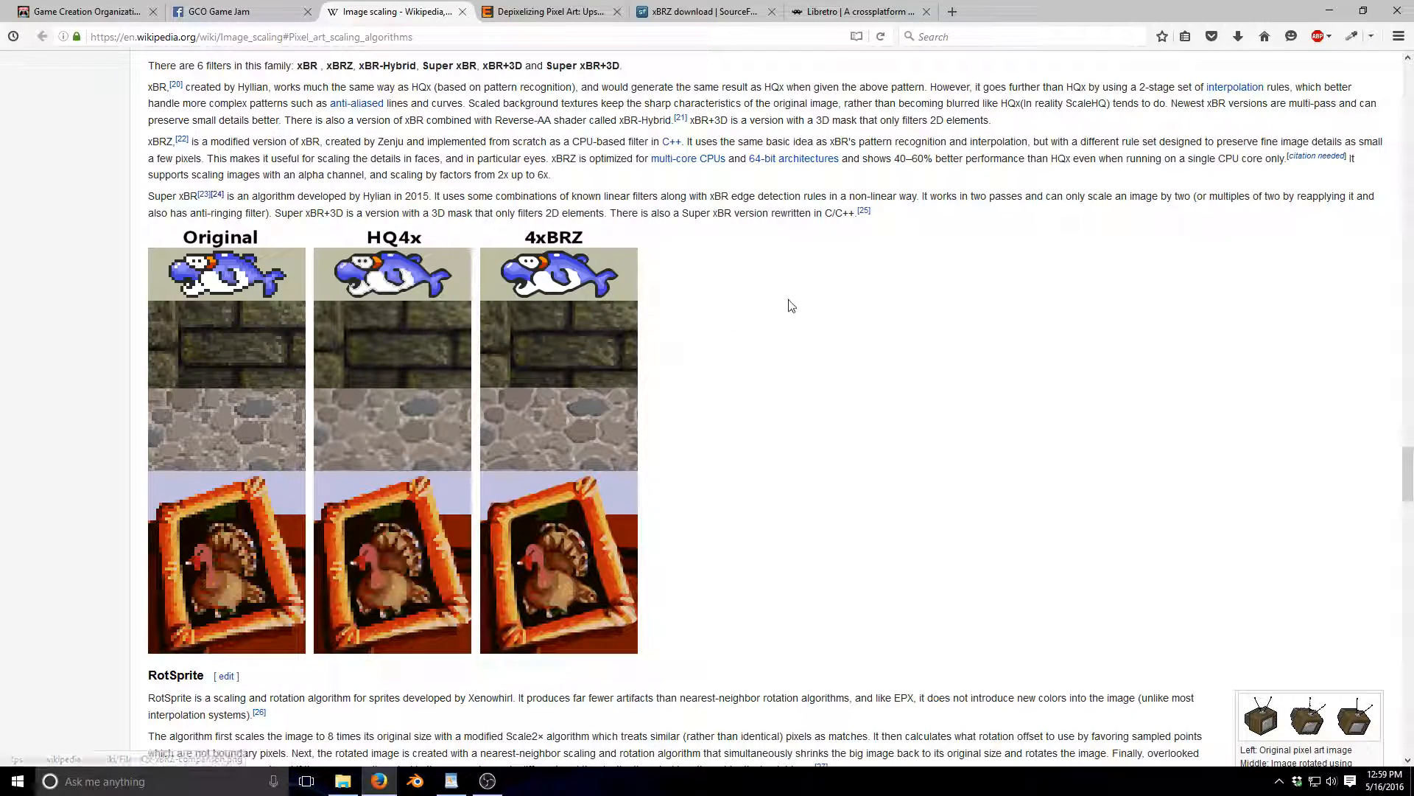
scroll(745, 341, down, 2)
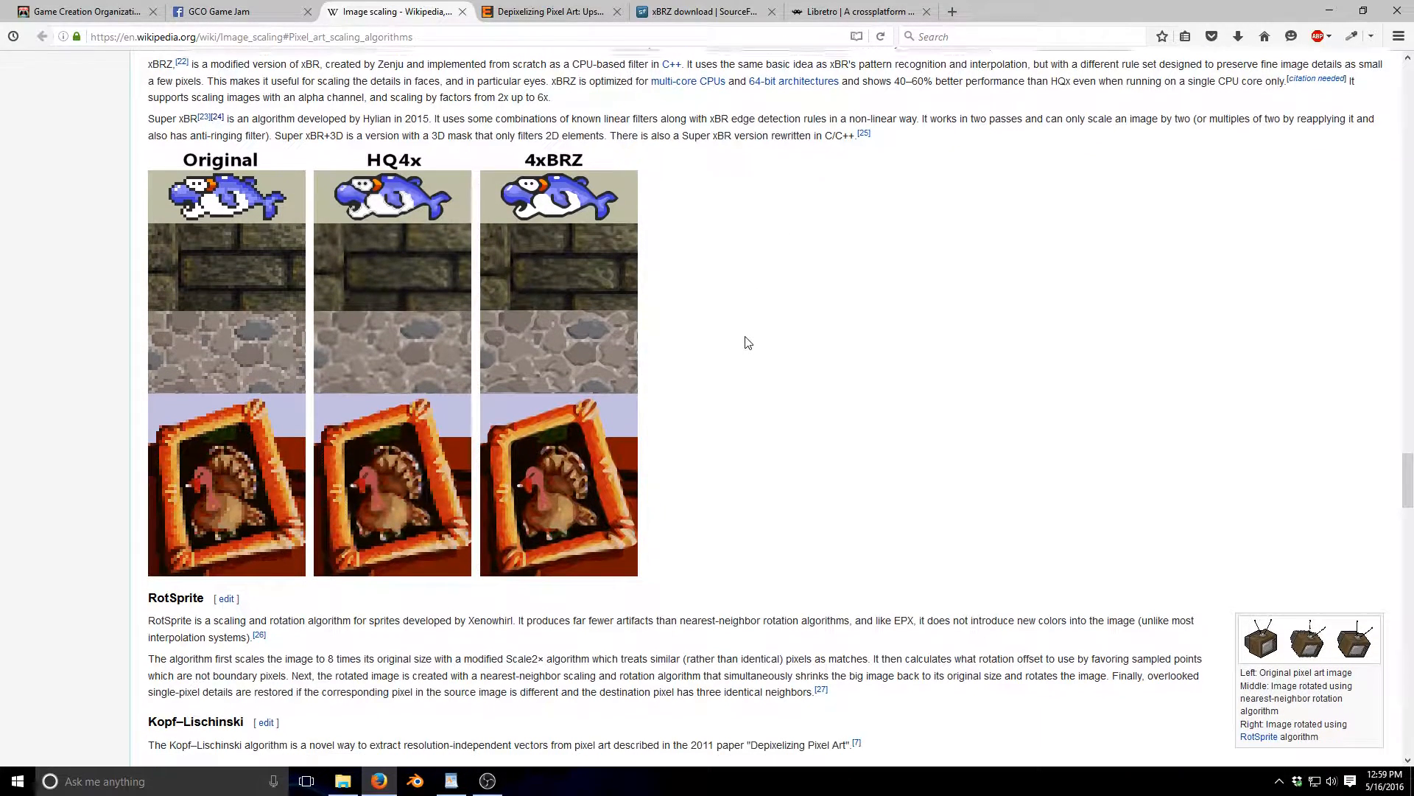
scroll(744, 343, up, 2)
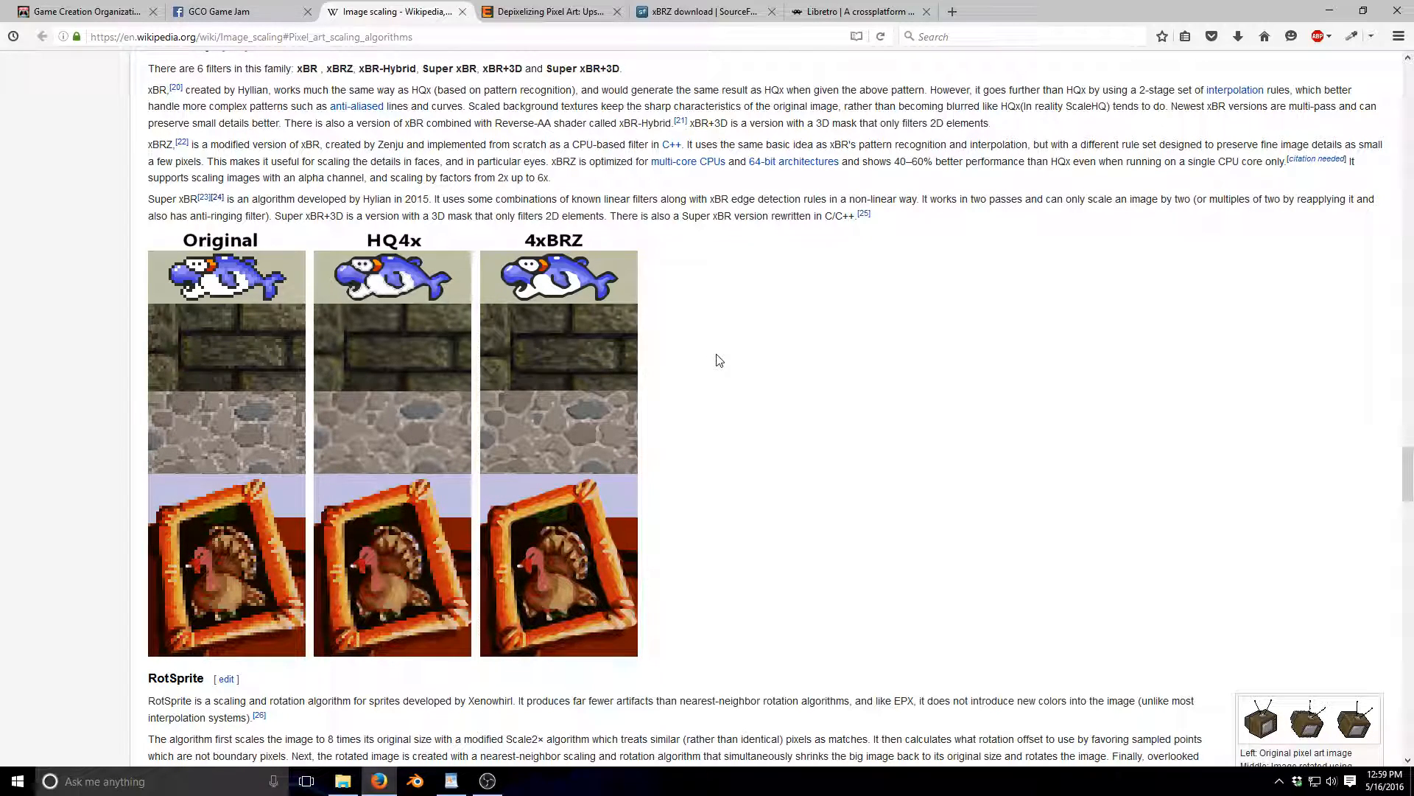
scroll(719, 360, down, 3)
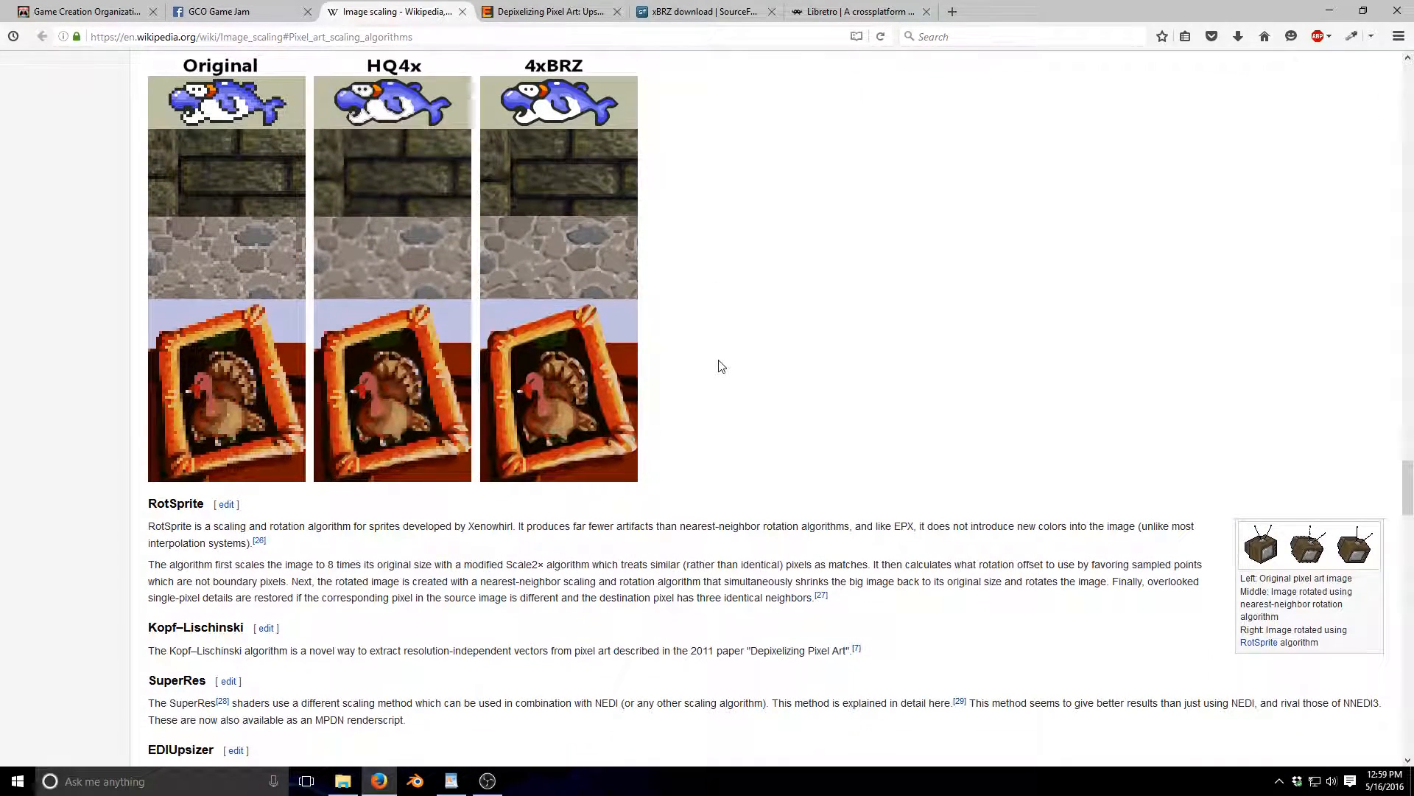
scroll(722, 366, down, 10)
scroll(719, 361, up, 3)
scroll(719, 360, up, 8)
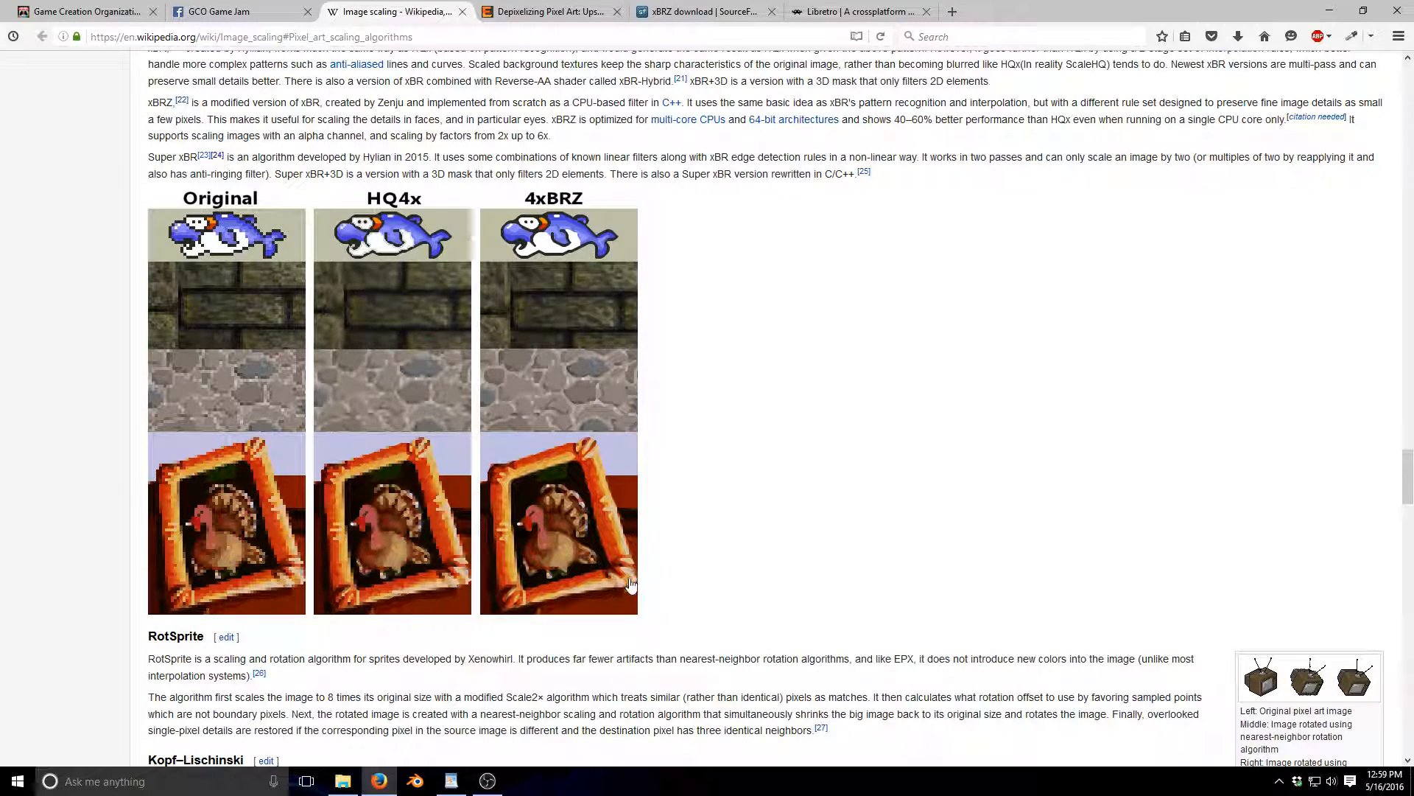
click(700, 11)
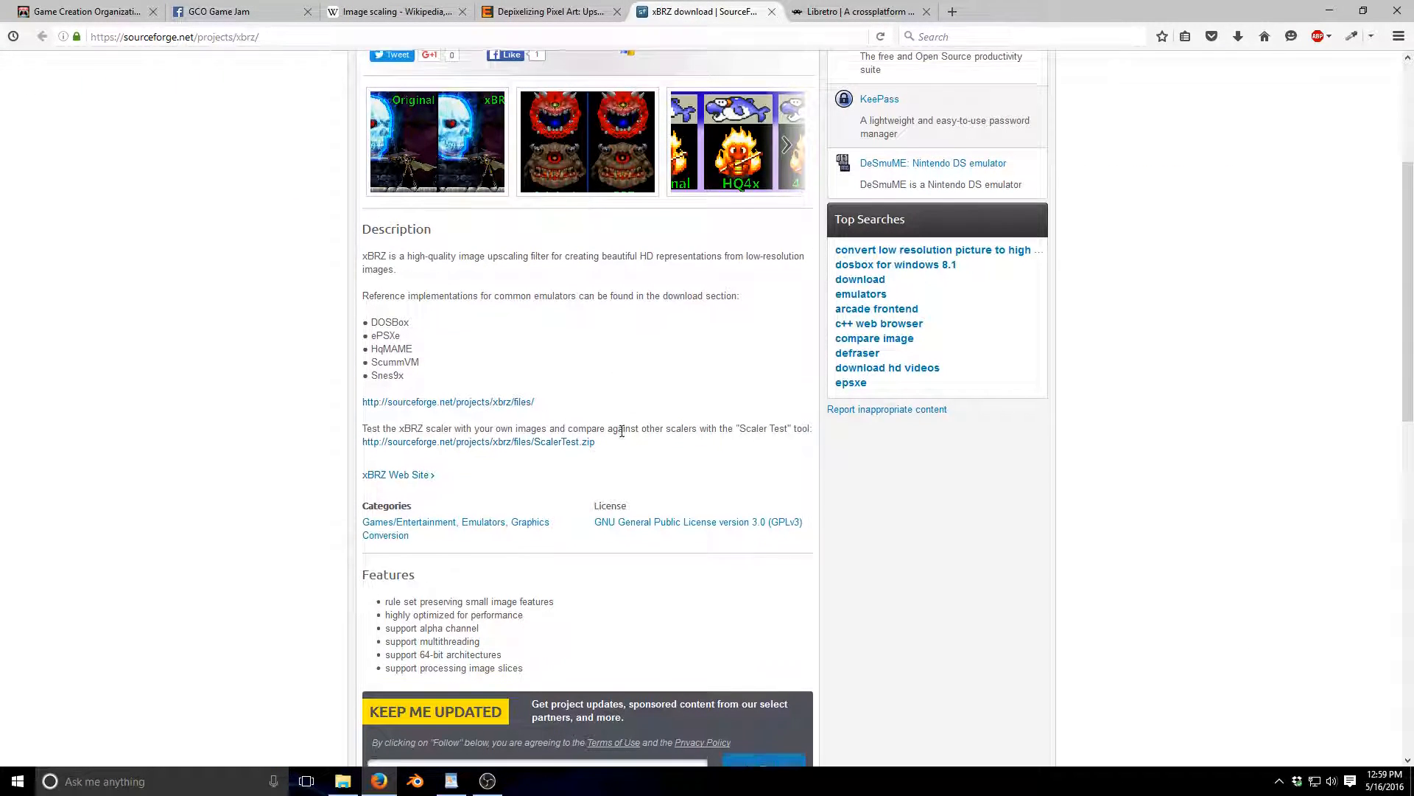
scroll(621, 431, down, 3)
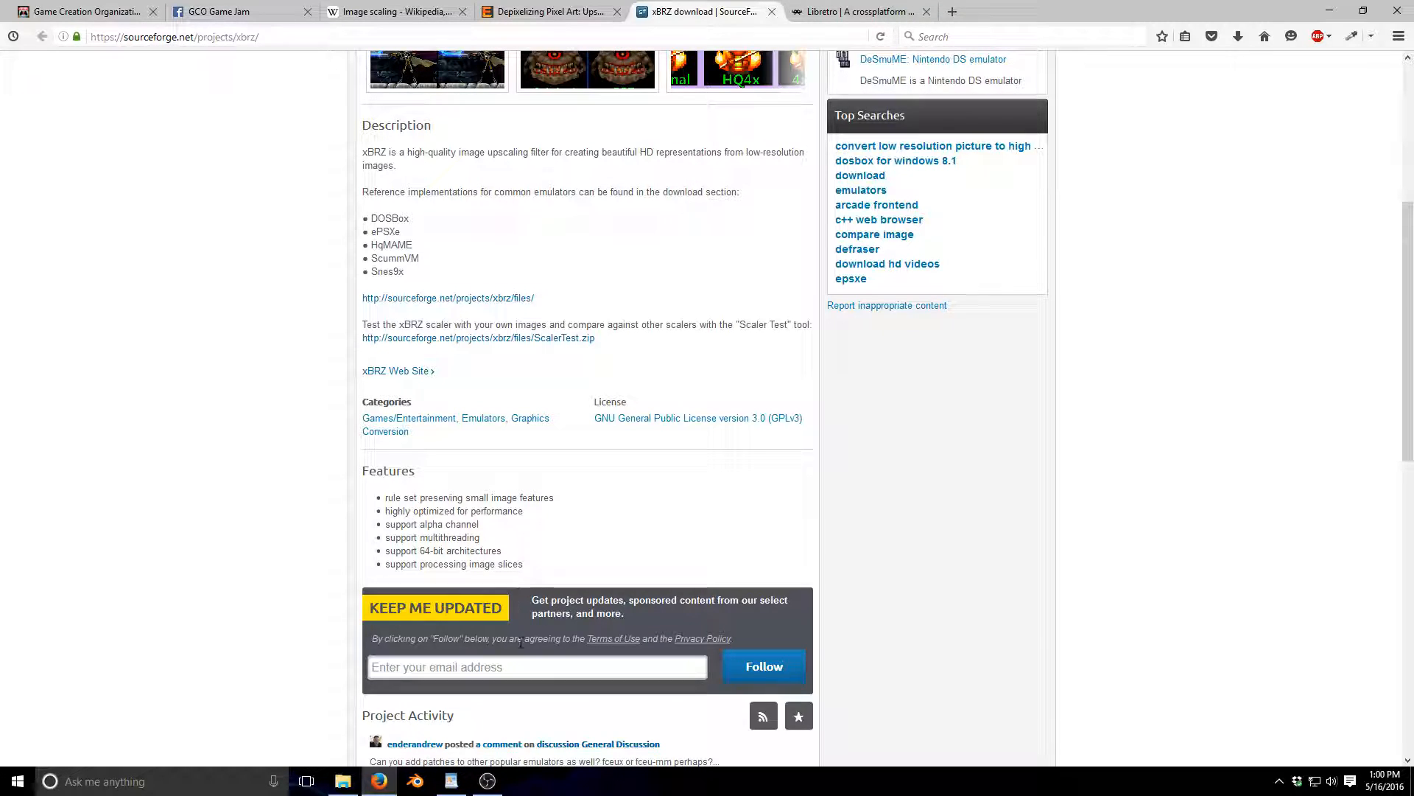
- Switch to File Explorer and launch ScalerTest.exe from the Testing folder in Pictures
click(343, 782)
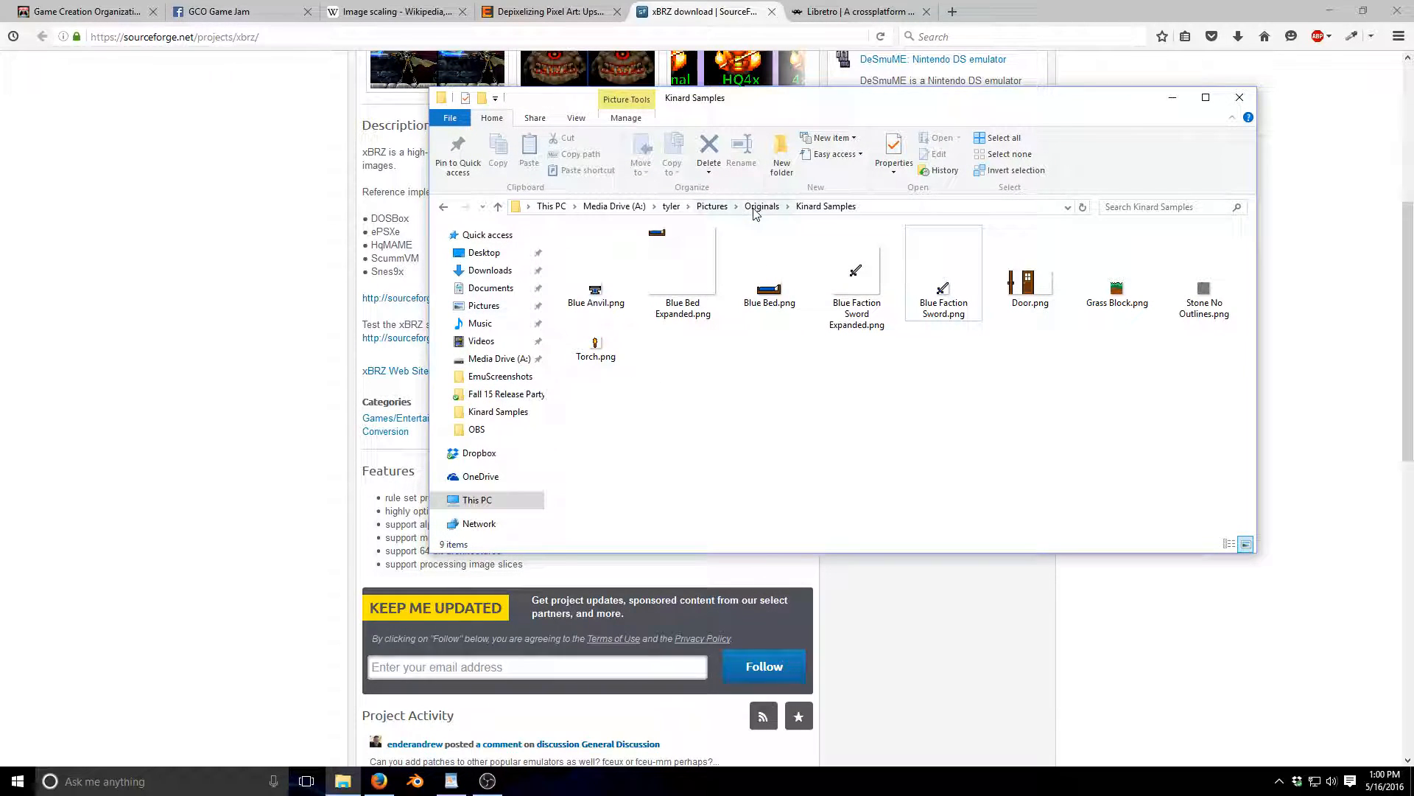
click(711, 206)
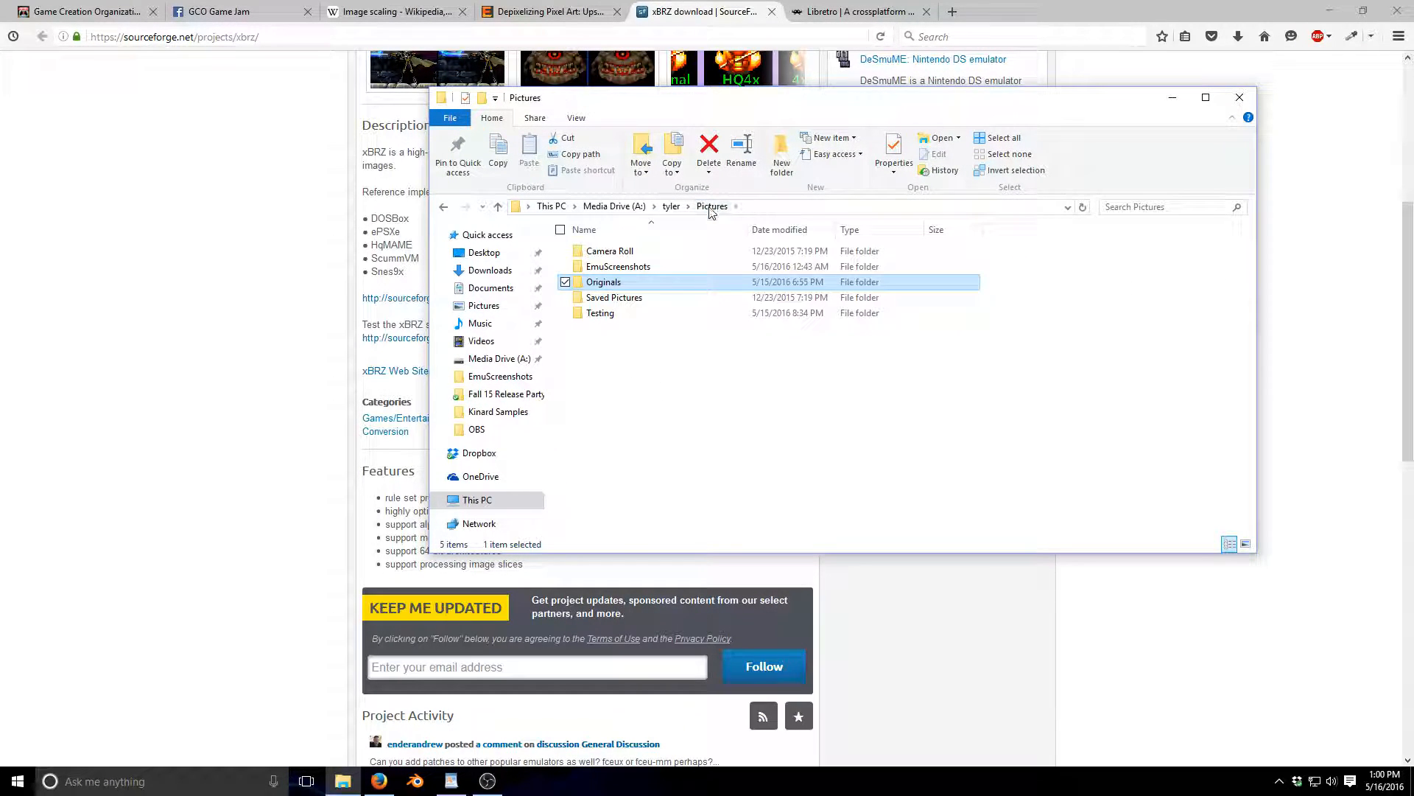
double_click(621, 312)
scroll(804, 359, down, 5)
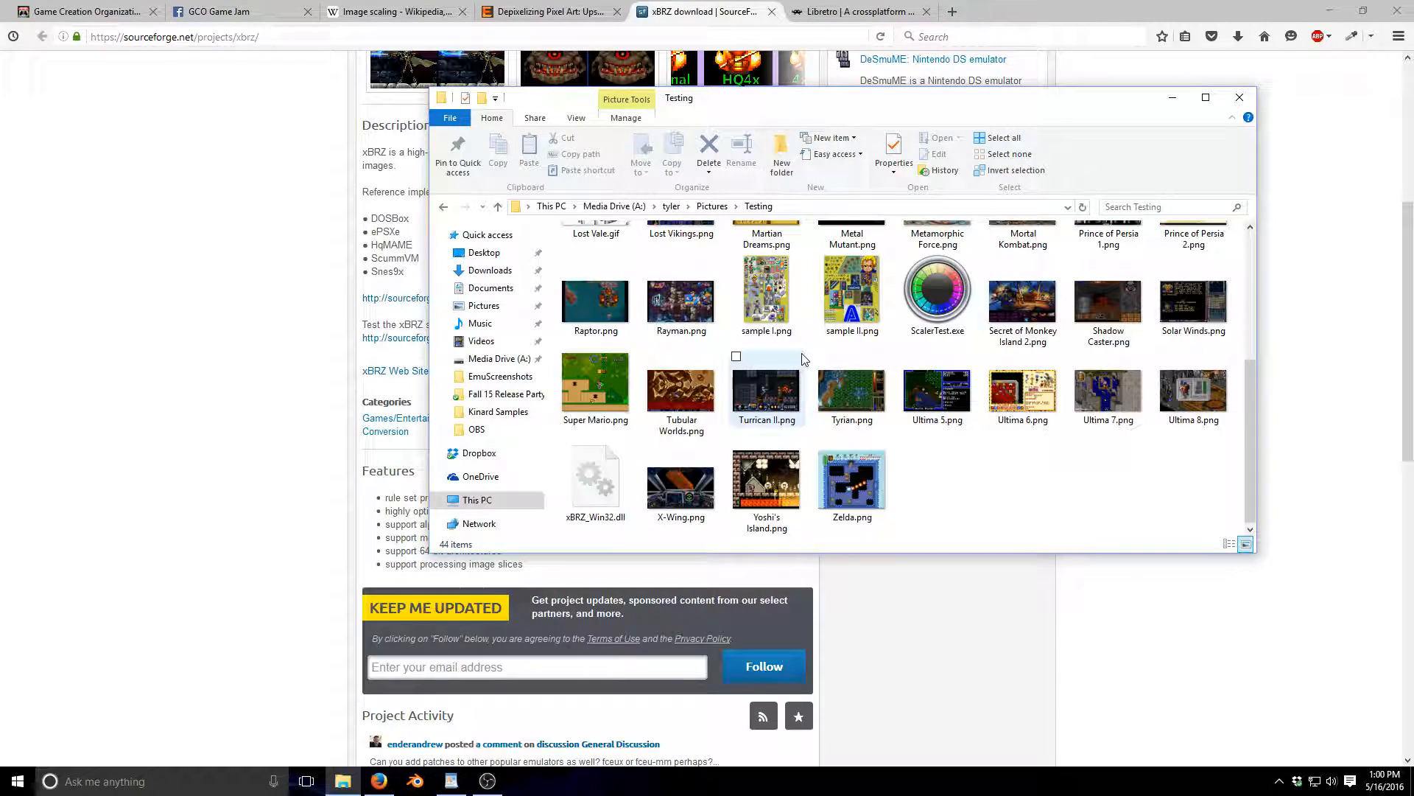
click(948, 311)
double_click(950, 310)
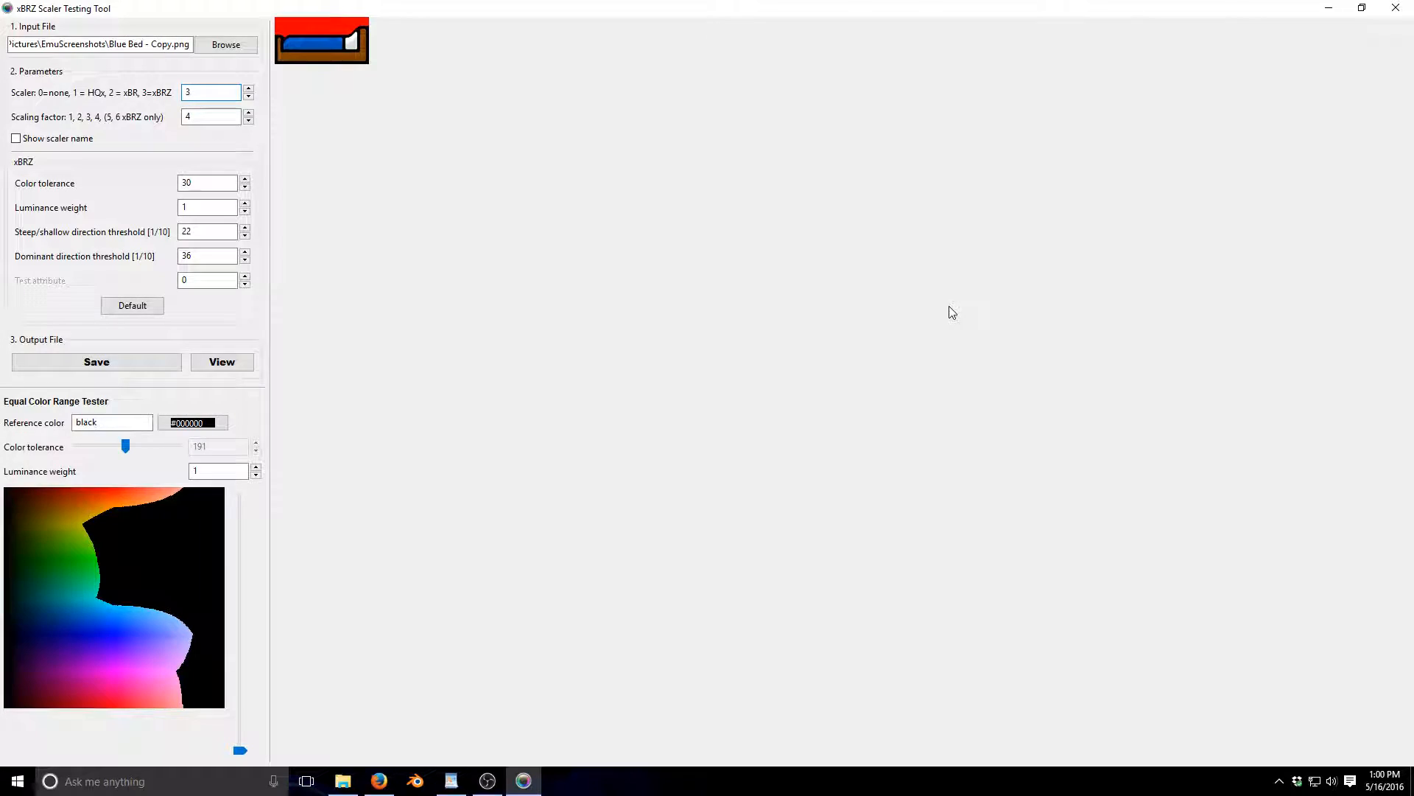
- Load Blue Faction Sword Expanded.png from the Kinard Samples folder in Pictures\Originals as the input file
click(220, 46)
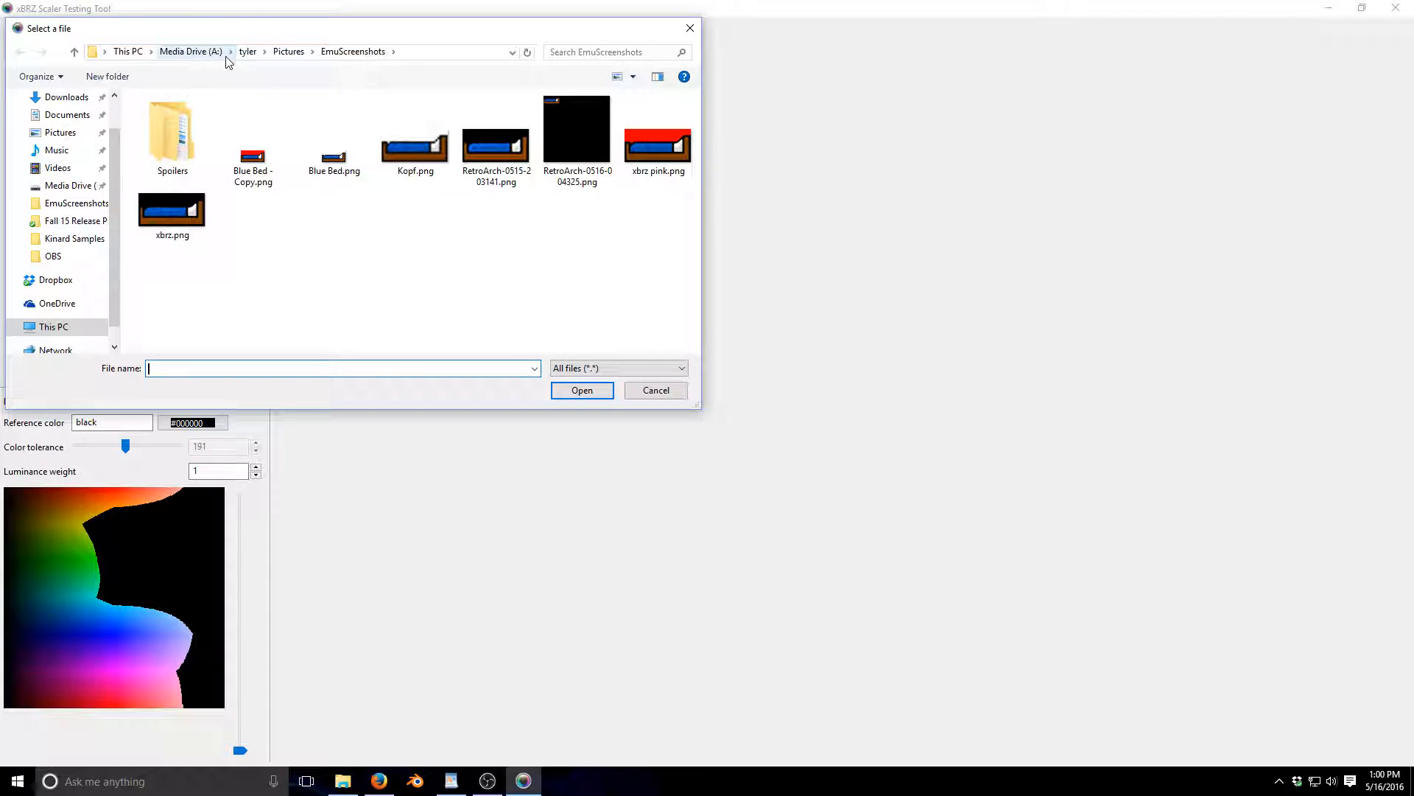
click(288, 51)
double_click(193, 150)
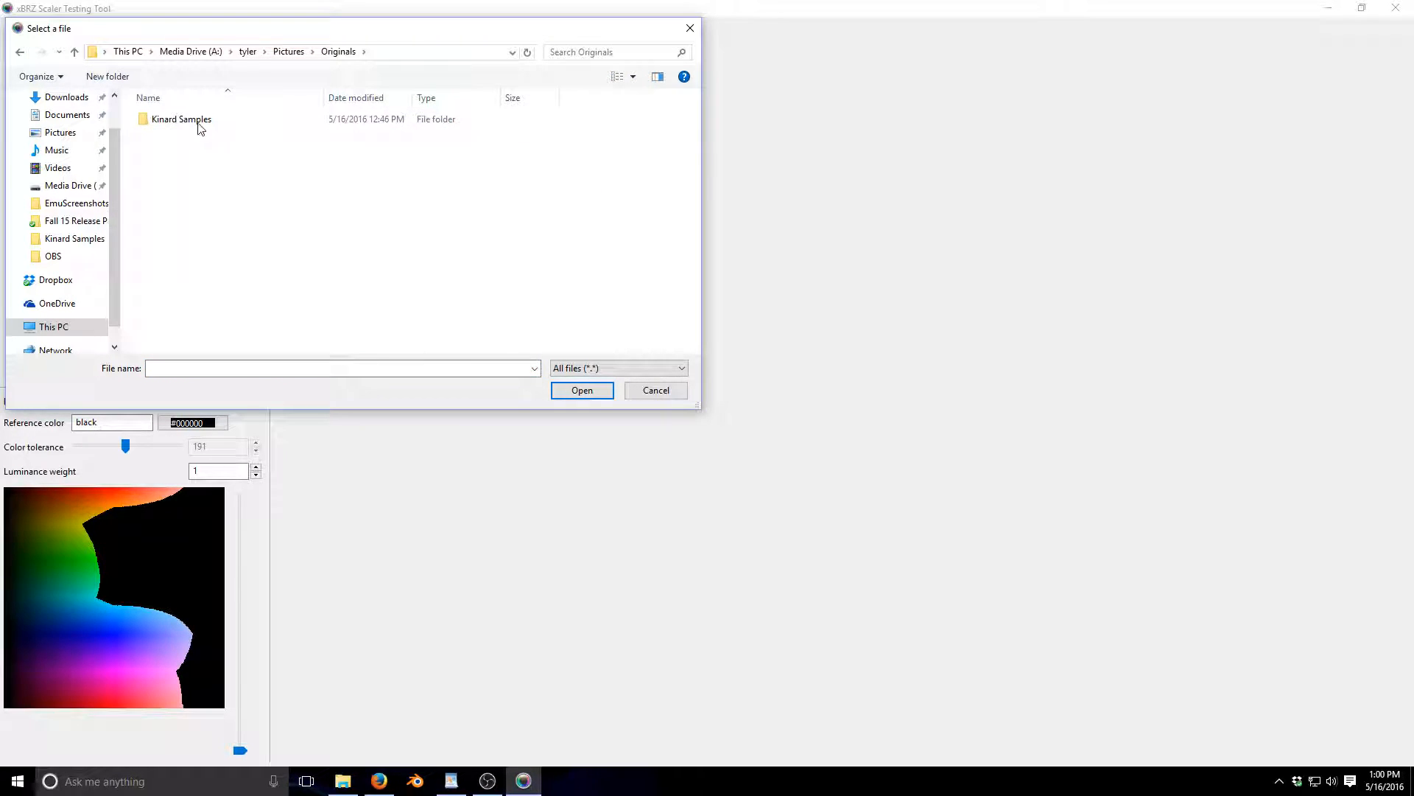
double_click(199, 119)
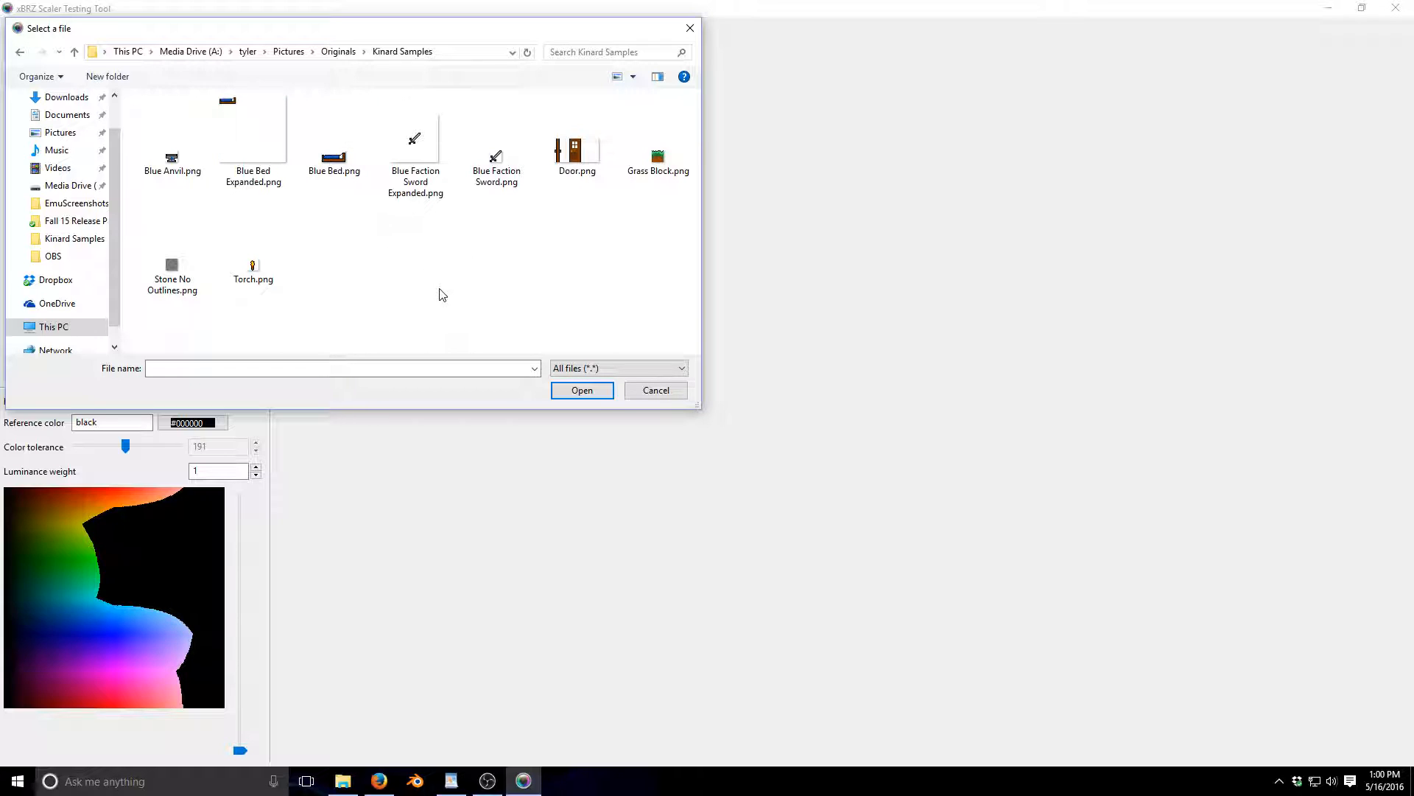
click(412, 140)
click(583, 389)
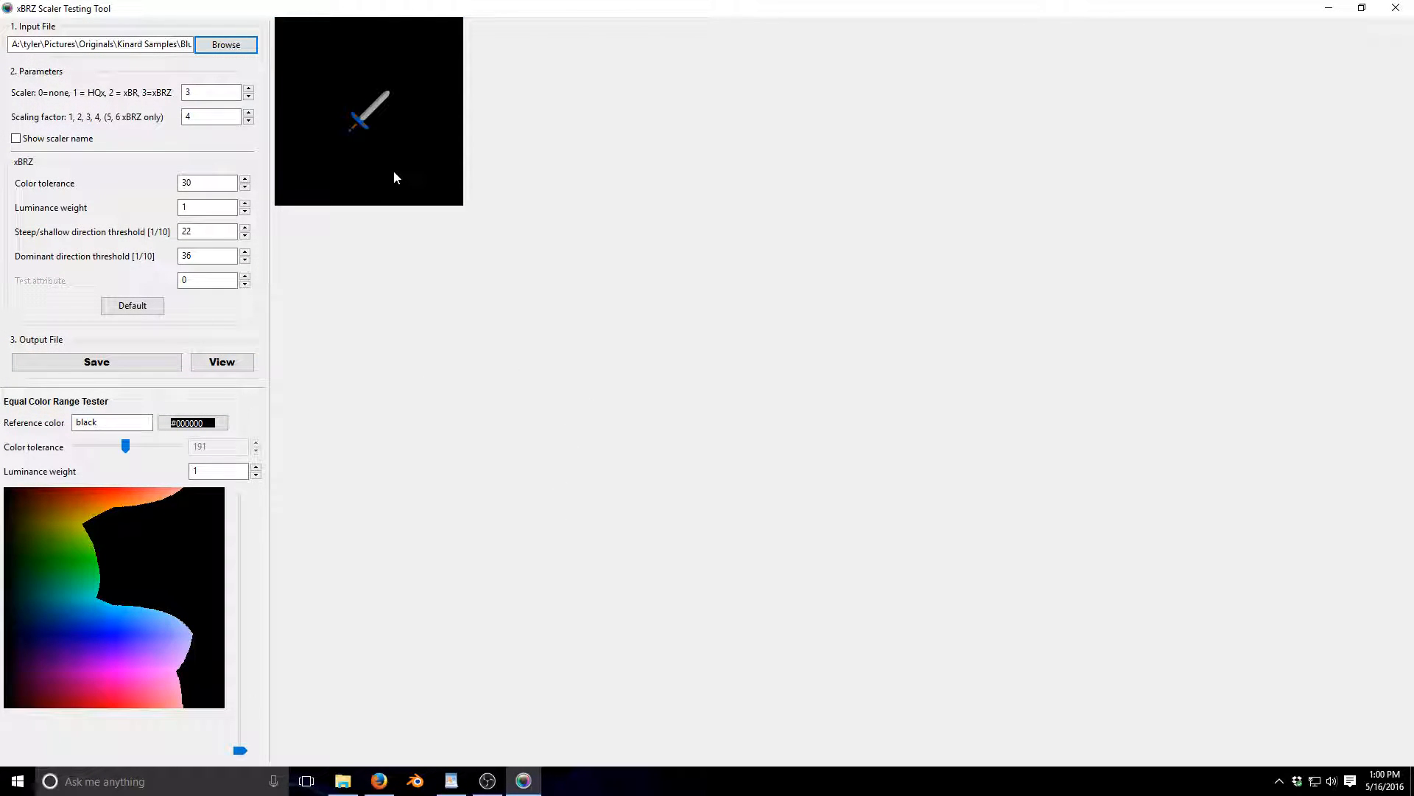
- Preview the sword with scaler 0 (none), trying scaling factor 6 and returning to factor 4
click(250, 96)
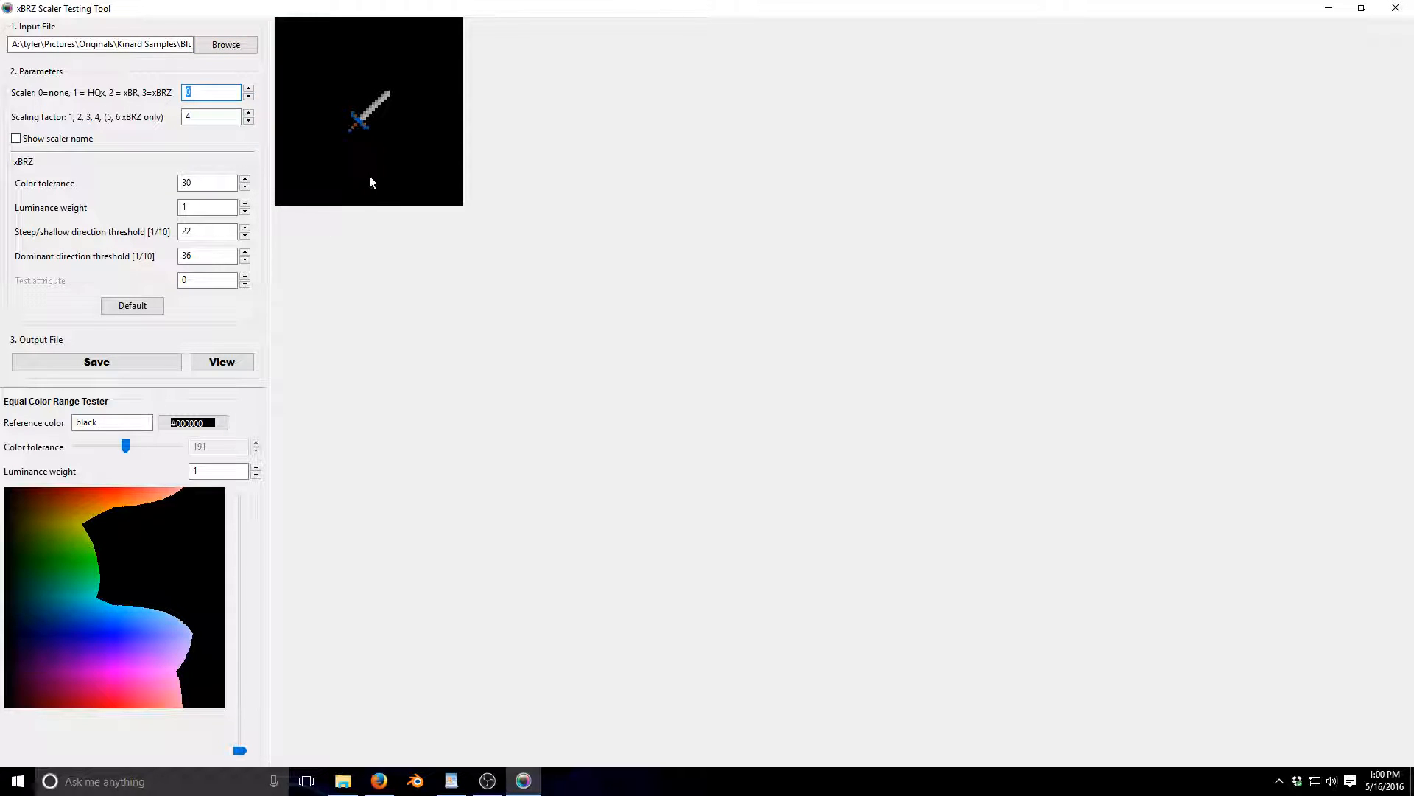
click(251, 114)
click(251, 114)
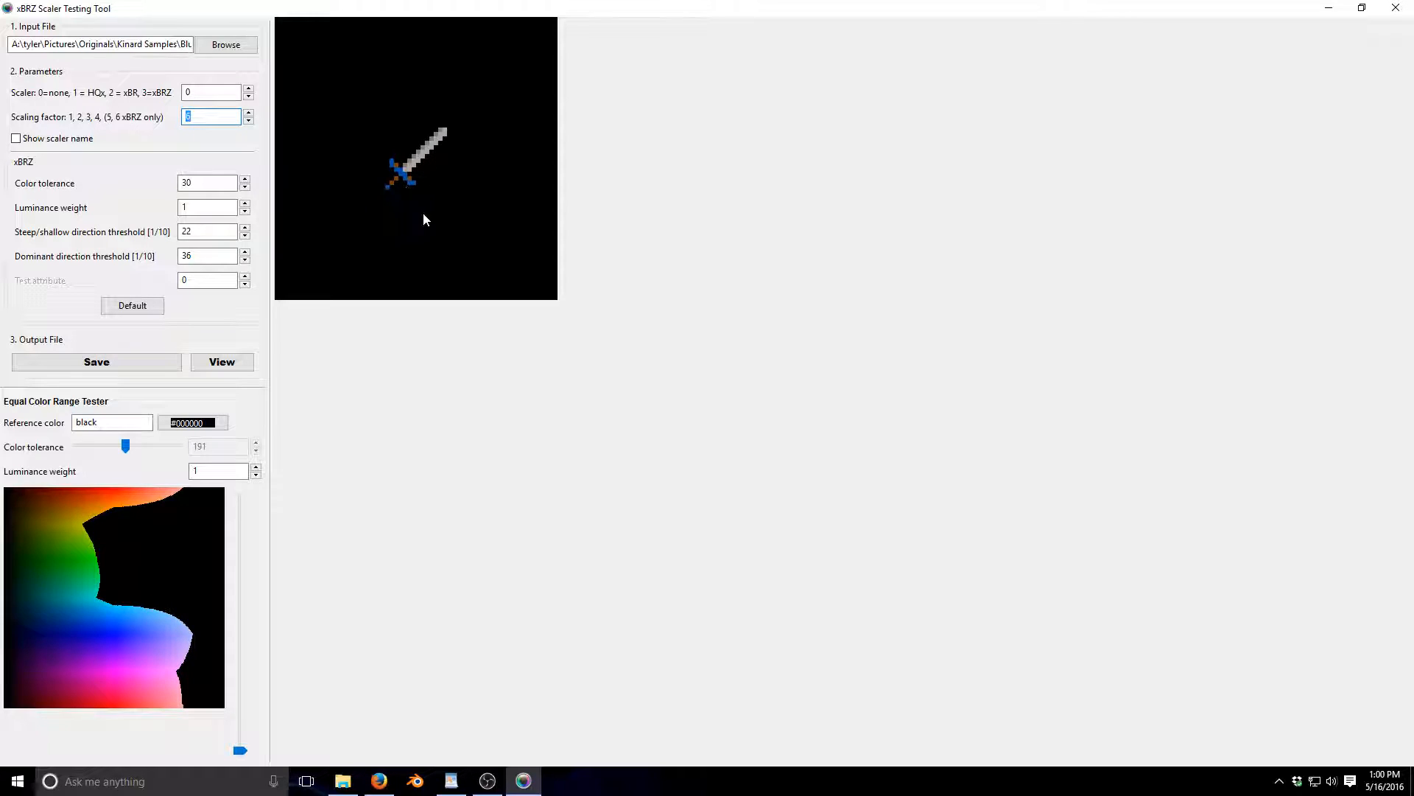
click(249, 122)
click(249, 122)
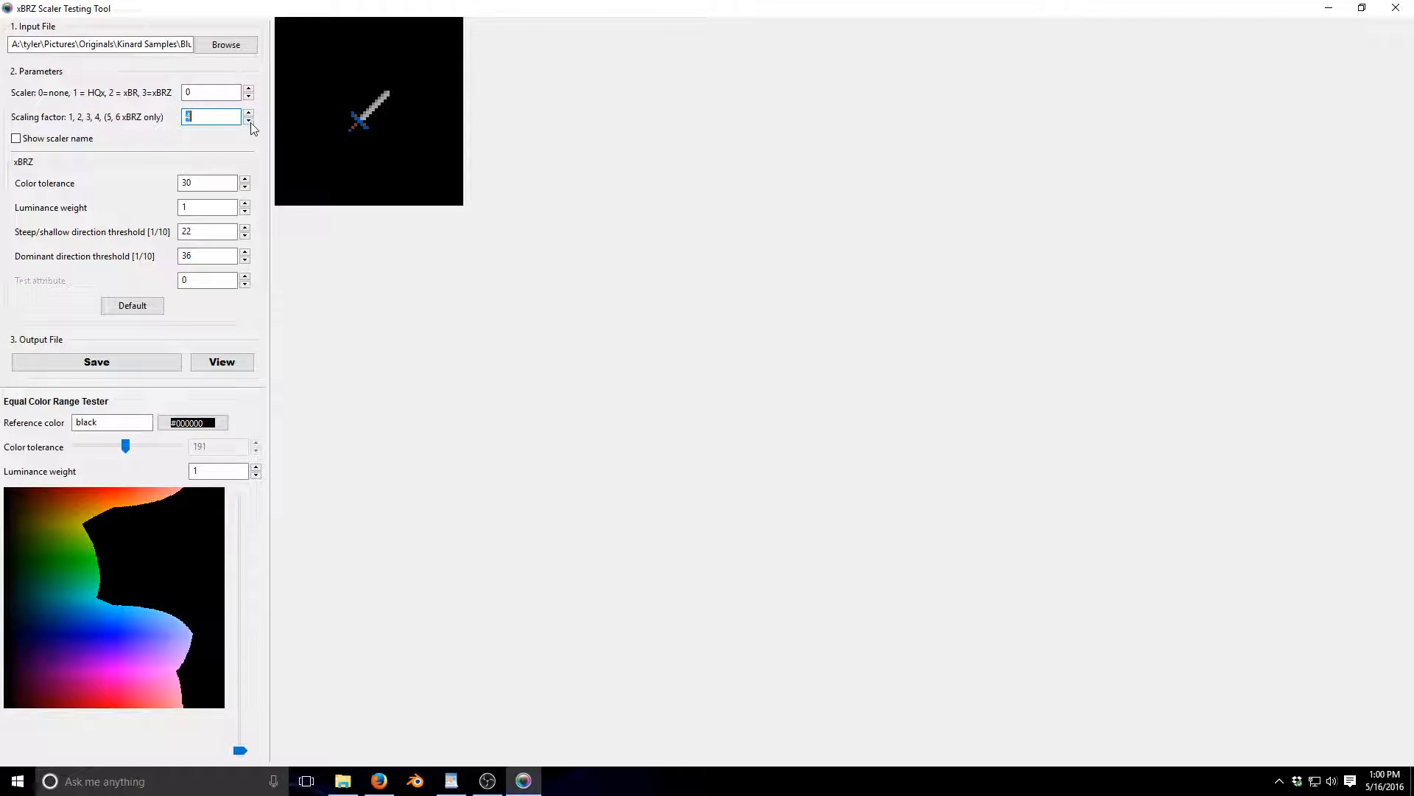
- Step through the scalers on the sword, finishing on scaler 3 (xBRZ), and set the scaling factor to 6
click(251, 89)
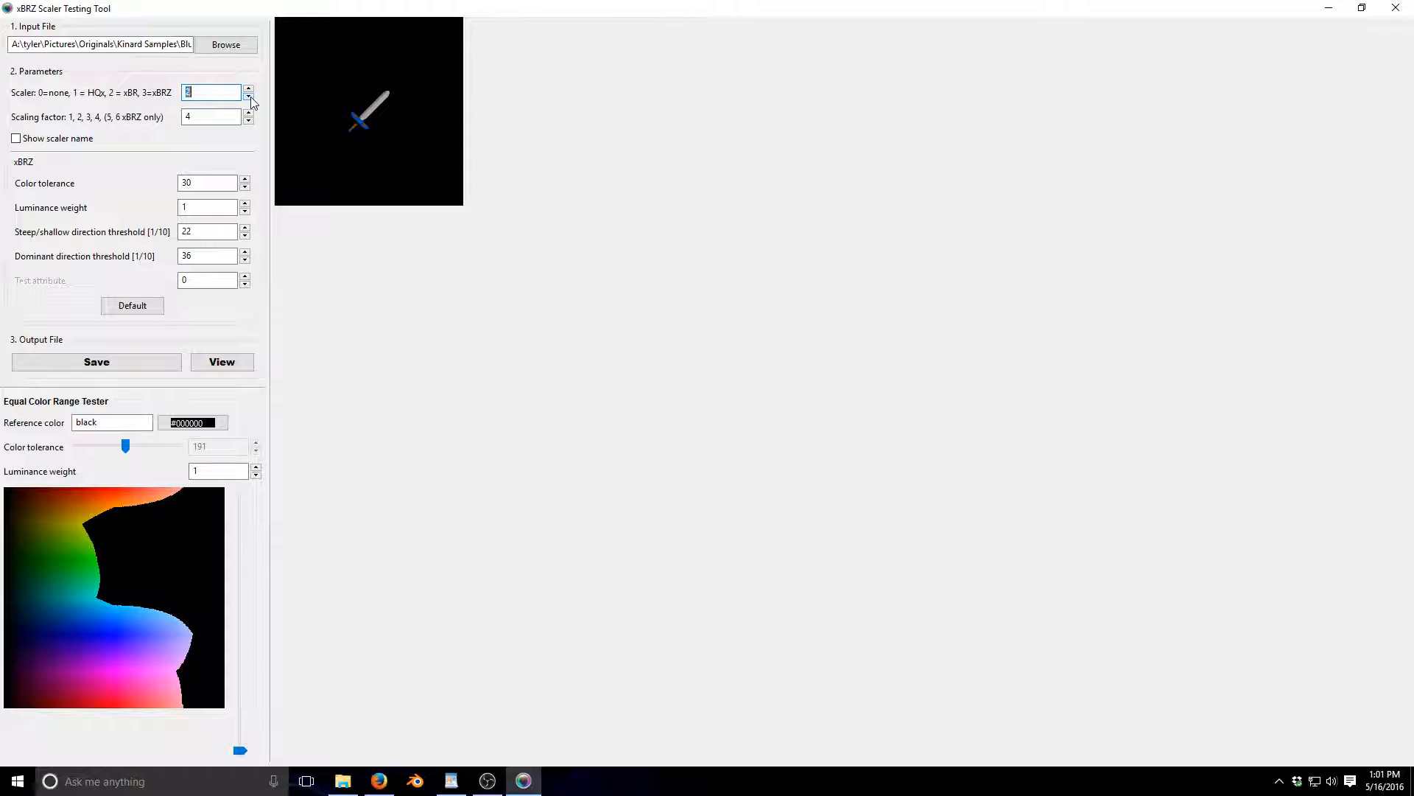
click(249, 88)
click(248, 92)
click(249, 90)
click(249, 90)
click(250, 112)
click(249, 112)
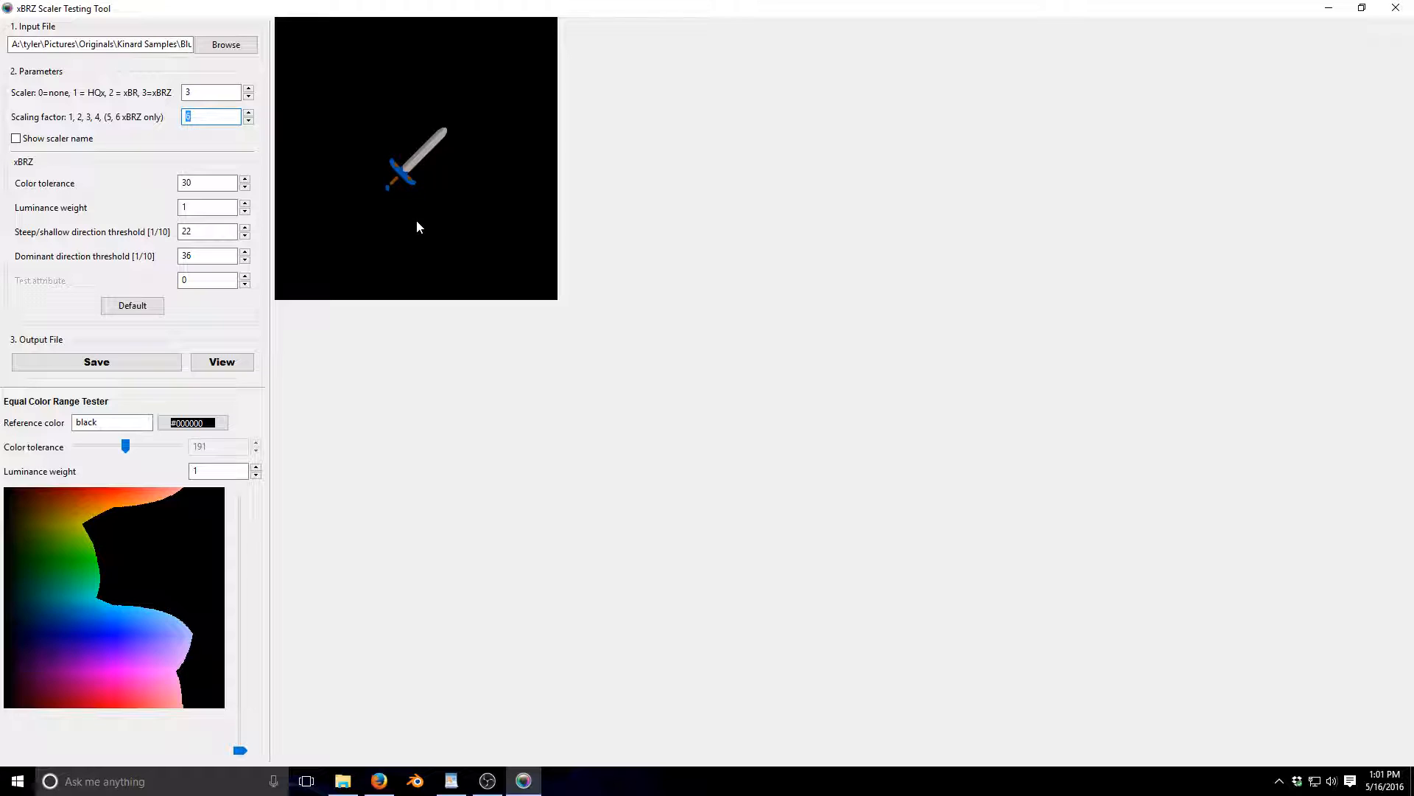
- Compare the other scalers on the sword at scaling factor 6 and return to scaler 3 (xBRZ)
click(251, 90)
click(249, 88)
click(249, 88)
click(249, 89)
click(249, 96)
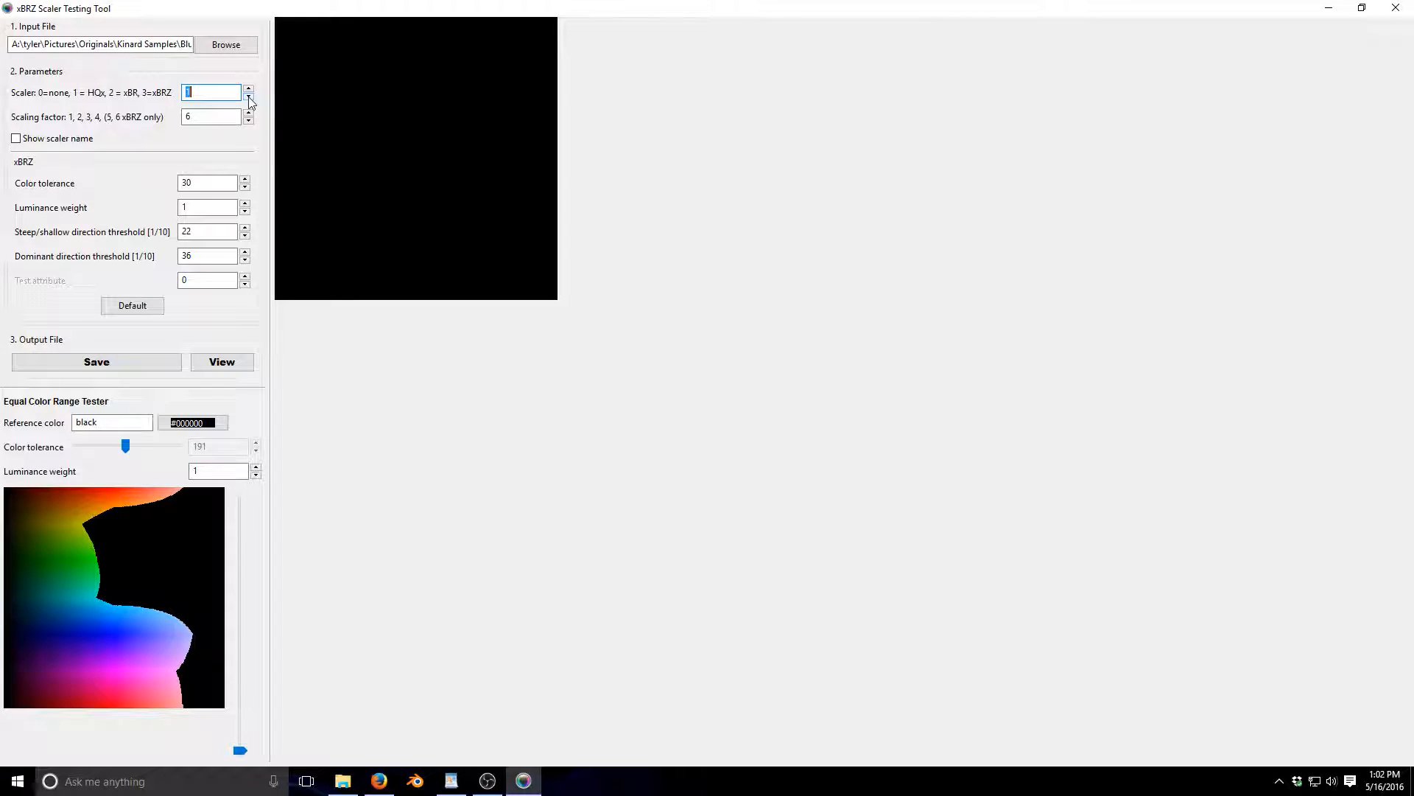
click(249, 97)
click(250, 89)
click(249, 88)
click(249, 89)
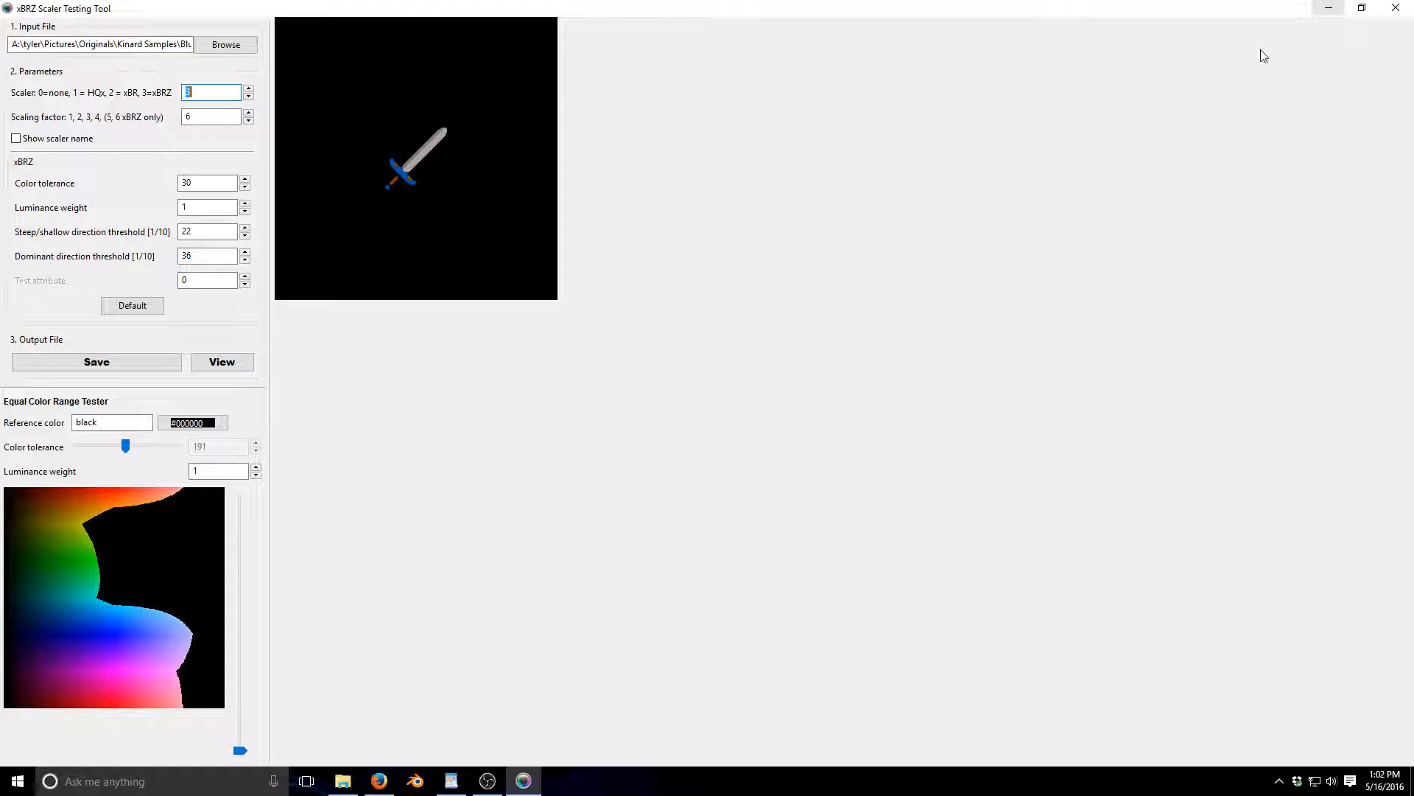
- Save the upscaled sword as "xbrz sword.png" in the EmuScreenshots folder under Pictures
click(125, 361)
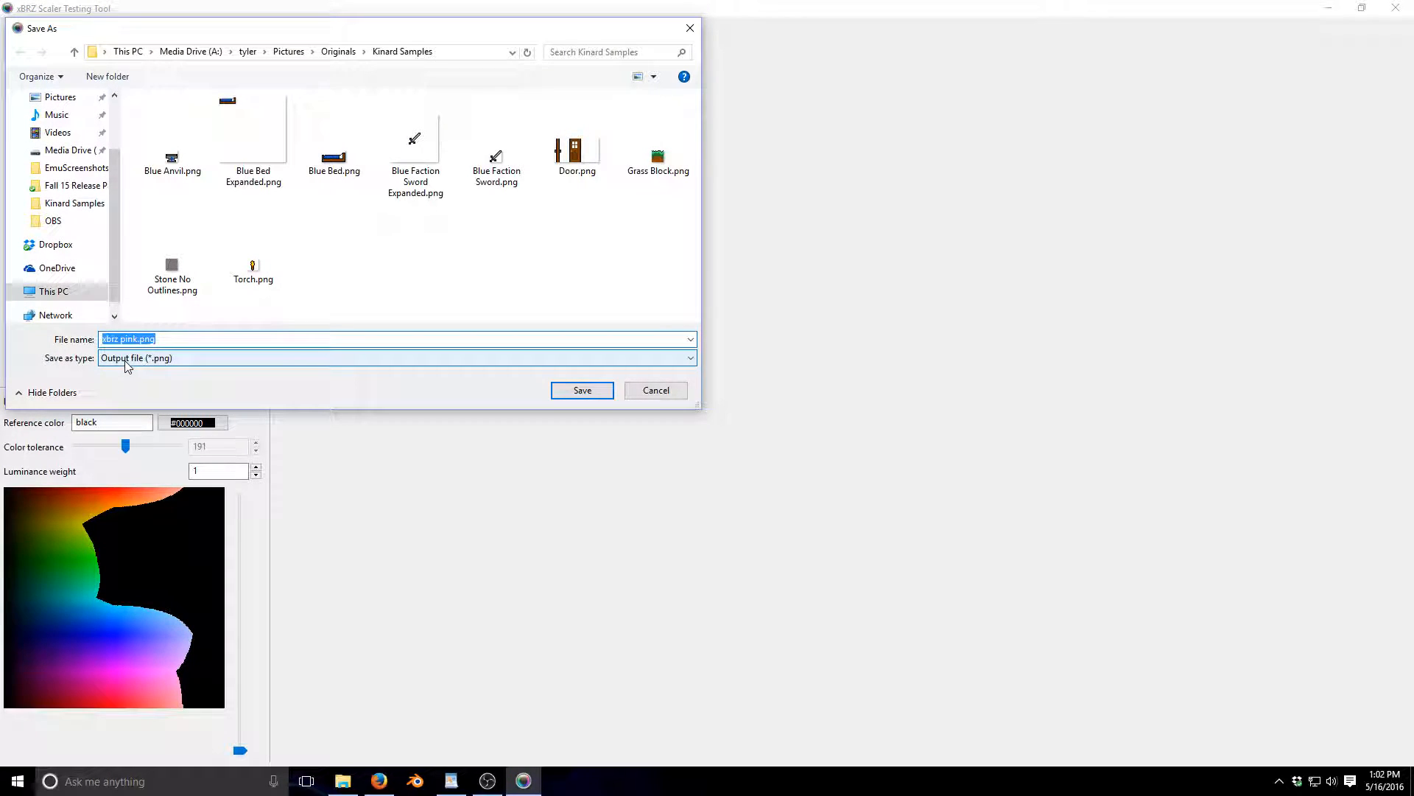
click(135, 341)
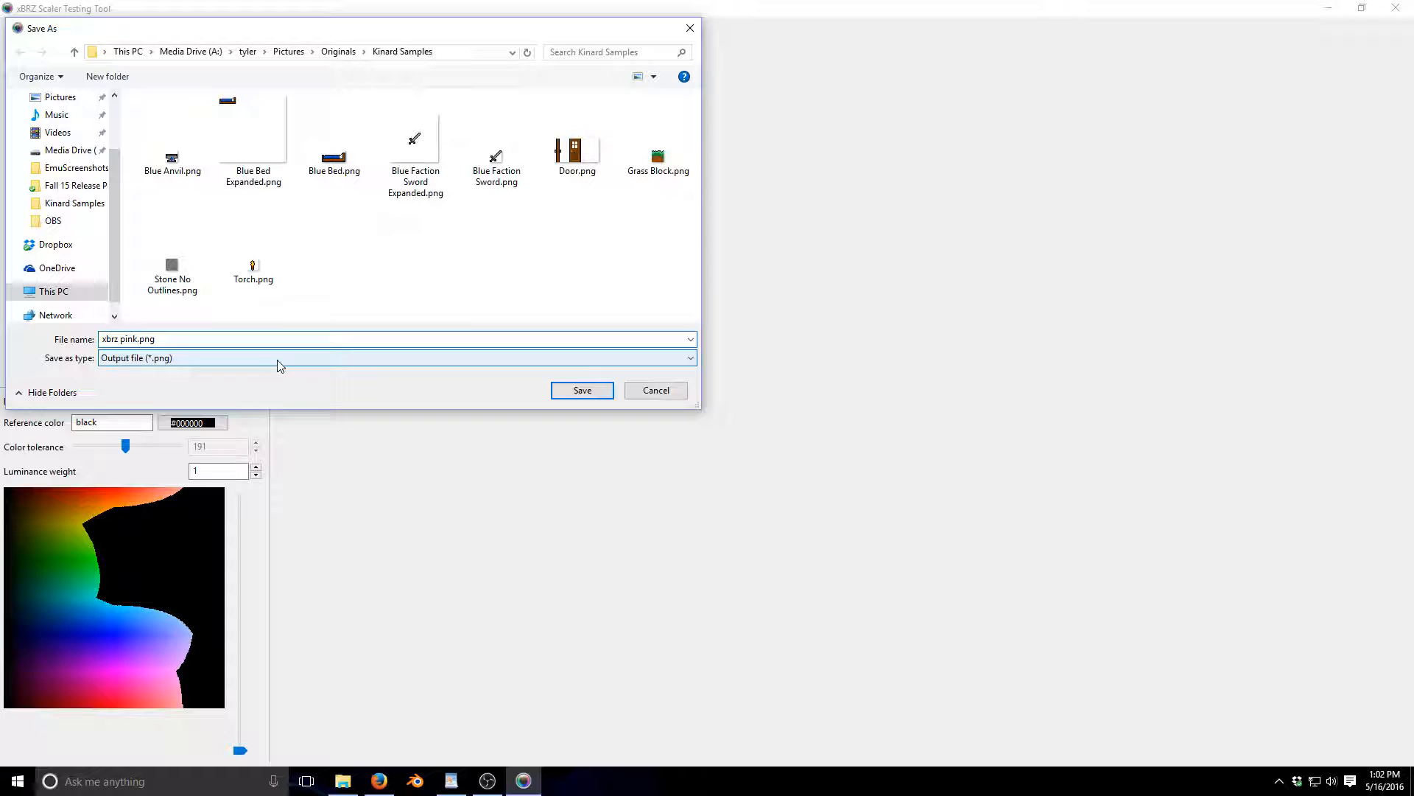
key(BackSpace)
key(BackSpace)
key(BackSpace)
key(BackSpace)
text(sword)
click(340, 52)
click(288, 52)
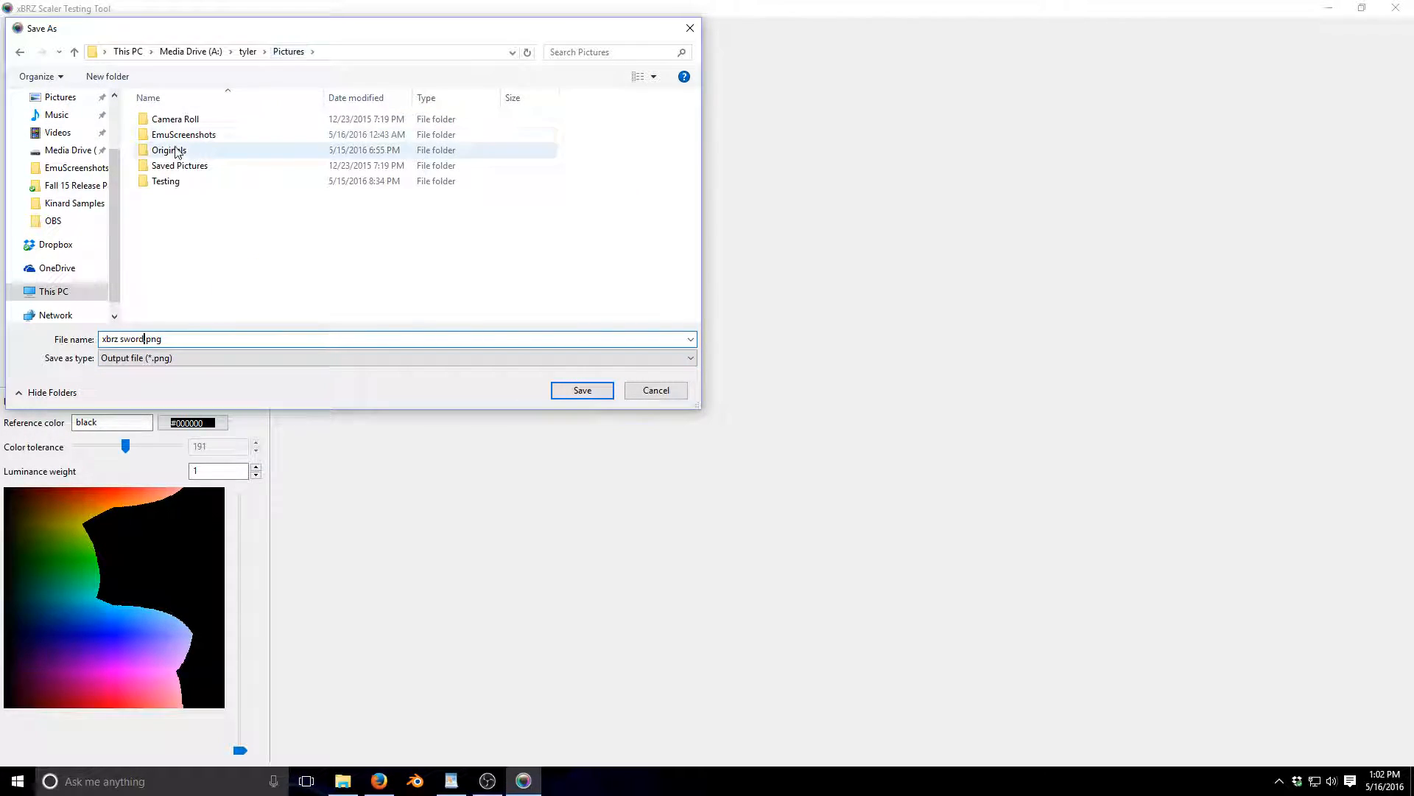
double_click(221, 135)
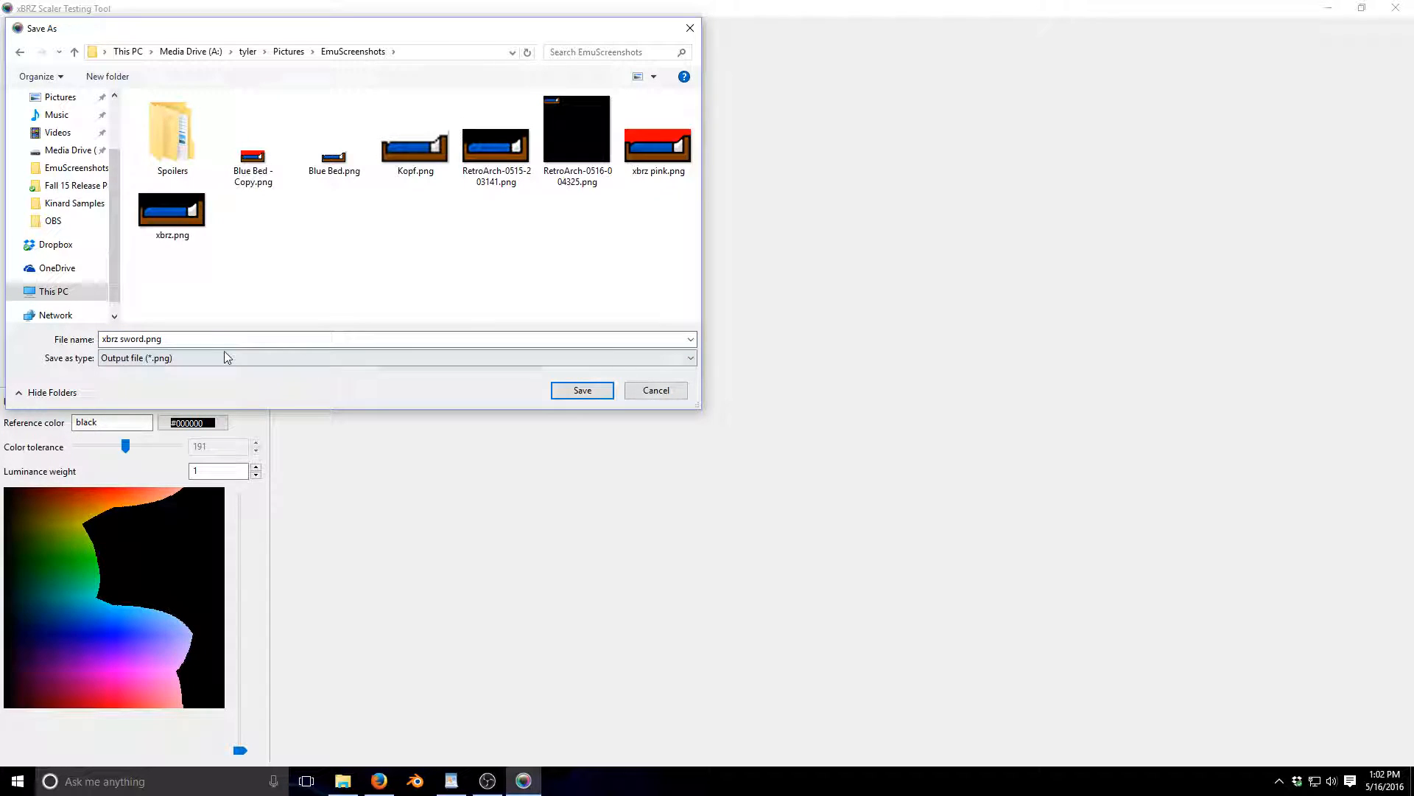
click(583, 391)
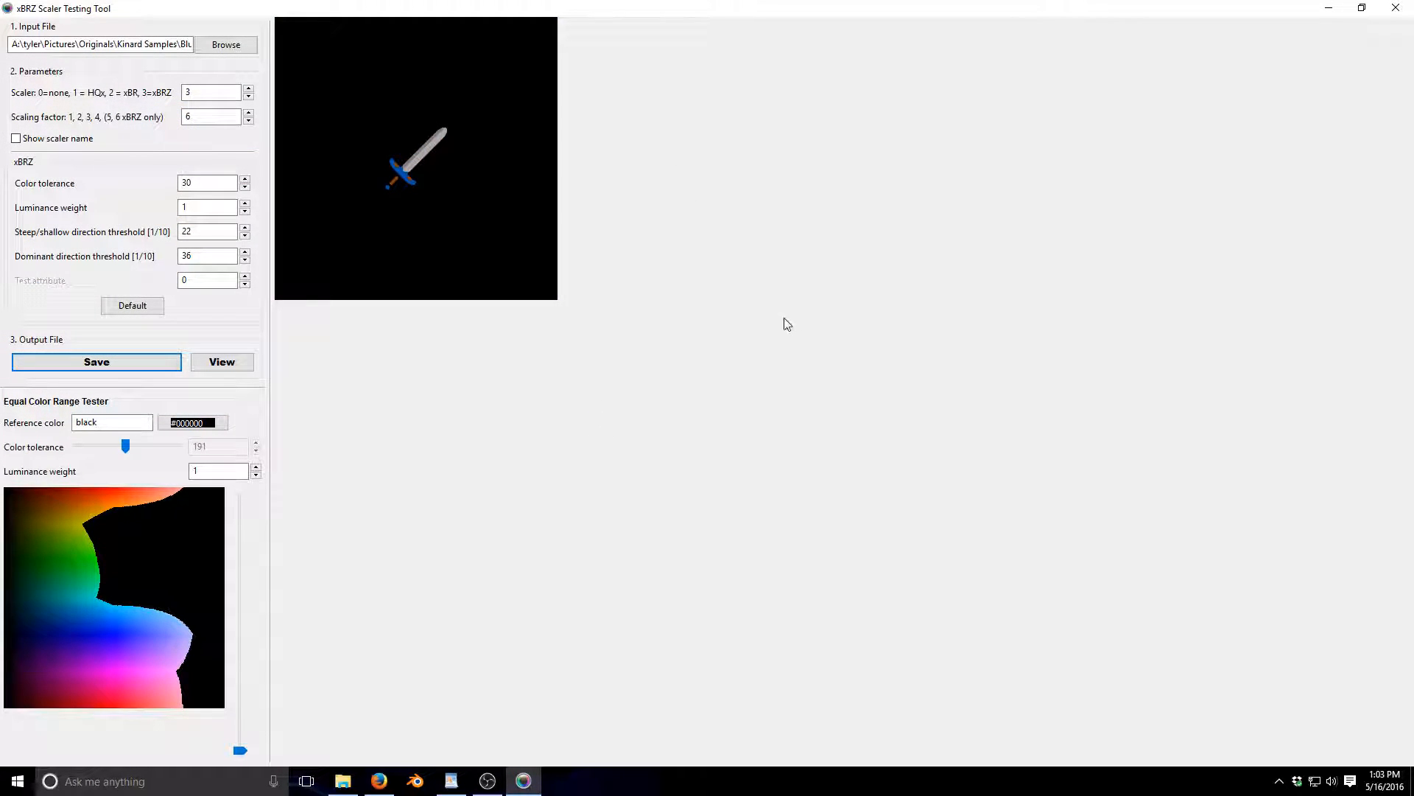
- Minimize the scaler tool and Testing folder, and review the xBR family section of Wikipedia's Image scaling article, including the Super xBR paragraph
click(1332, 9)
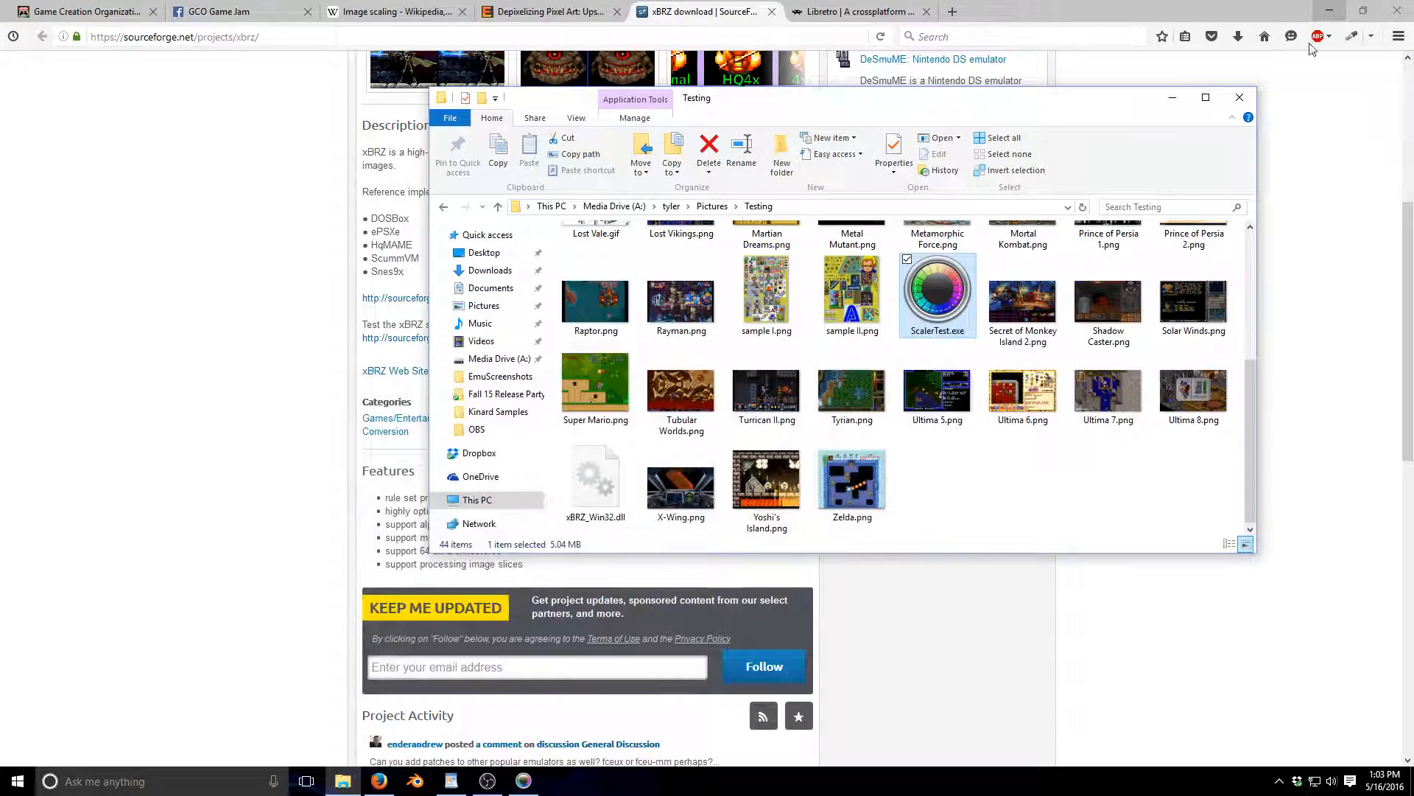
click(1172, 98)
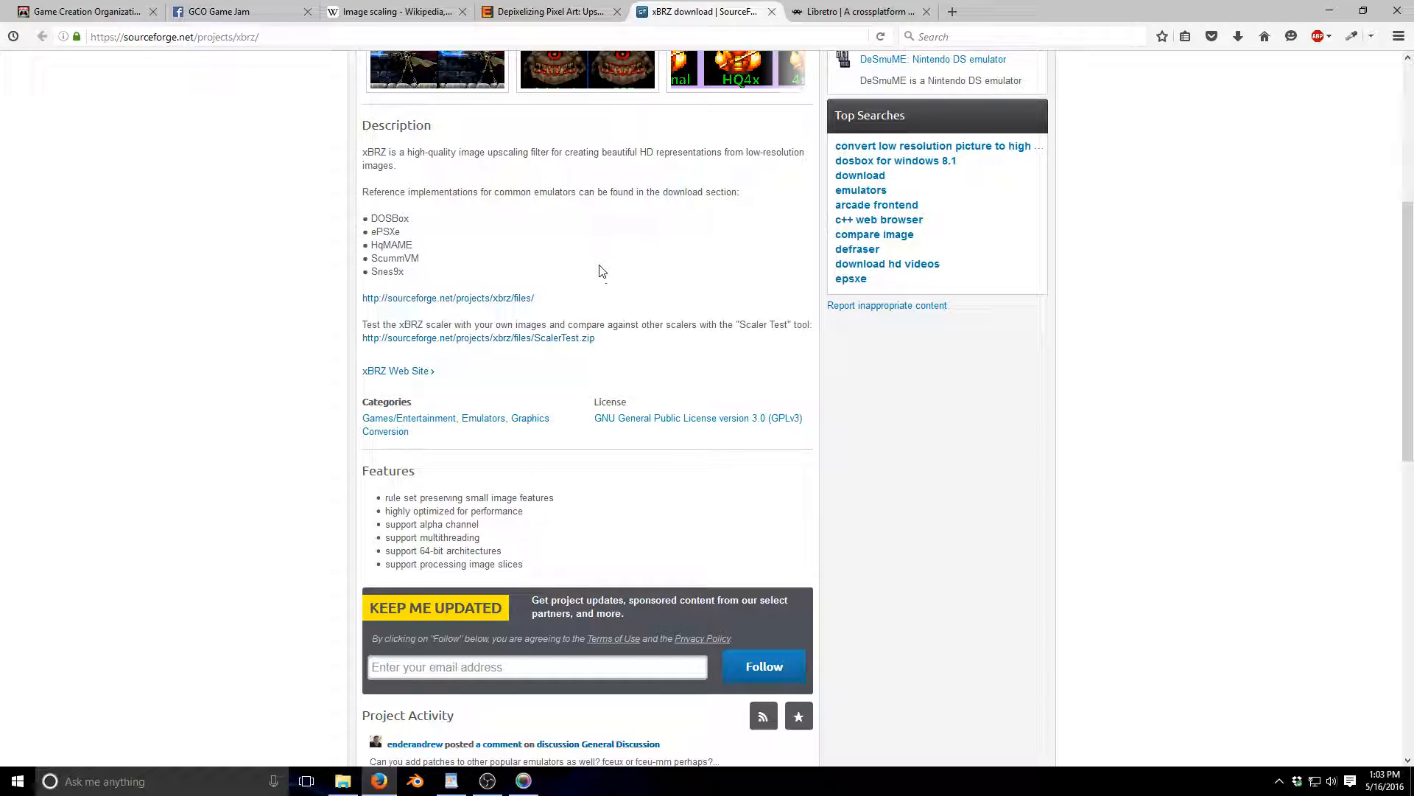
click(383, 15)
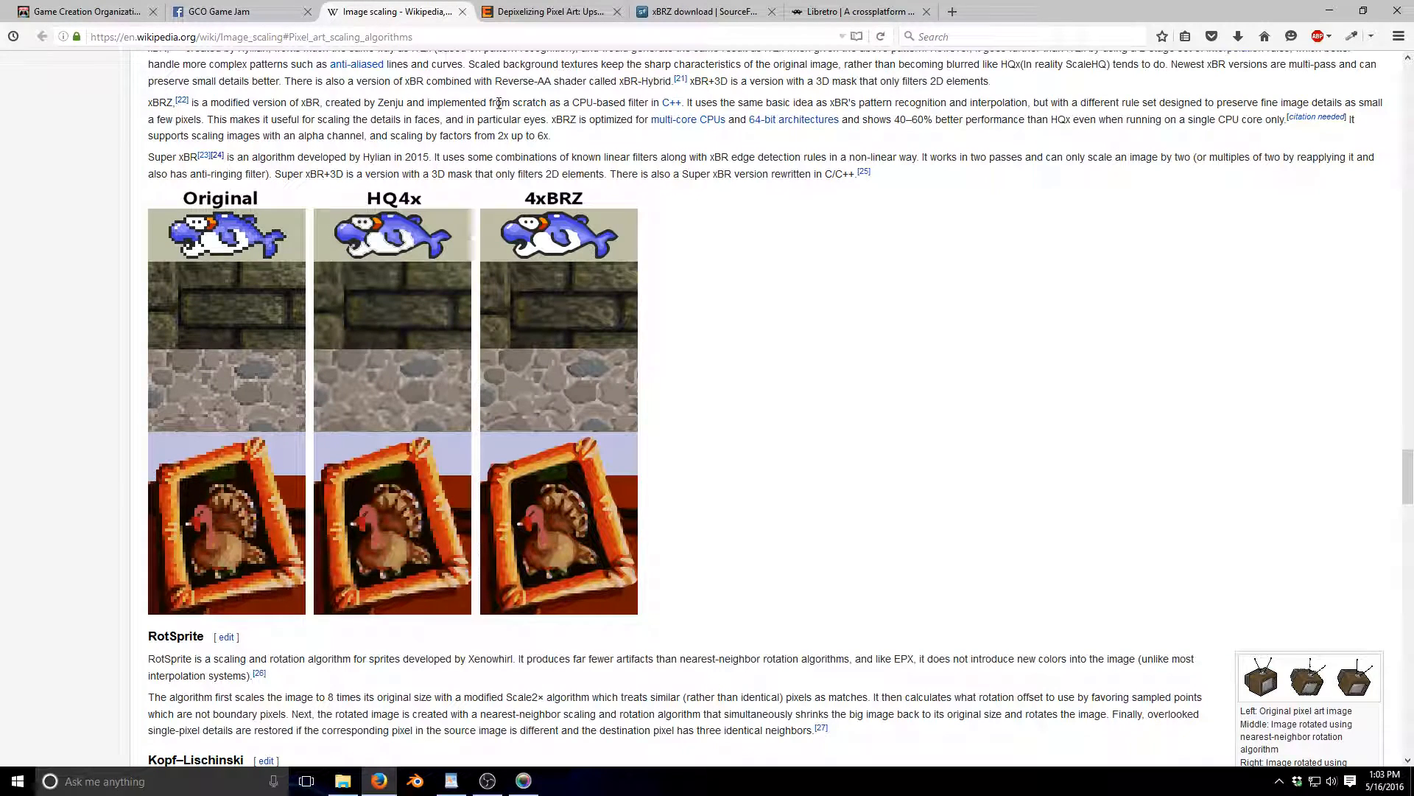
scroll(691, 328, up, 3)
scroll(691, 328, up, 2)
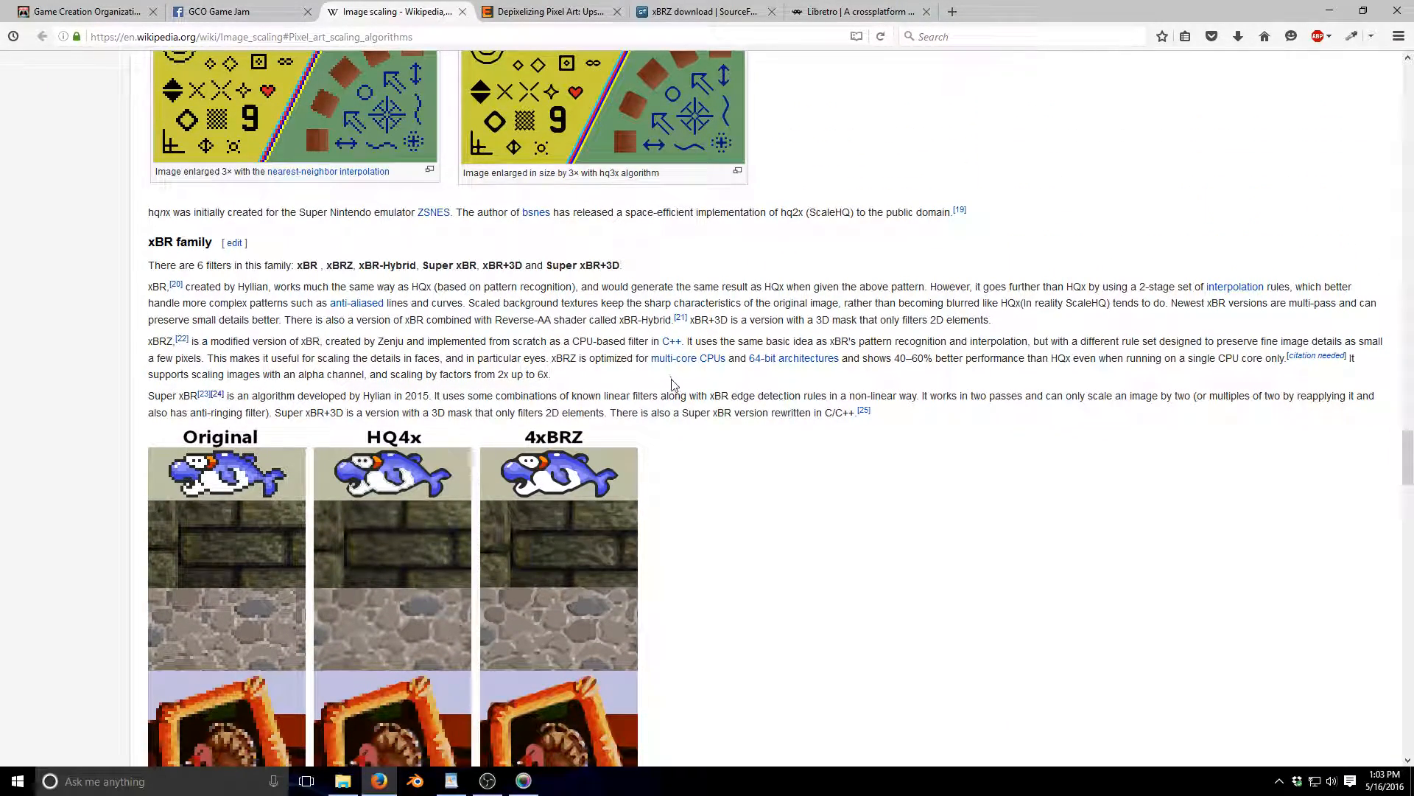
scroll(671, 387, down, 2)
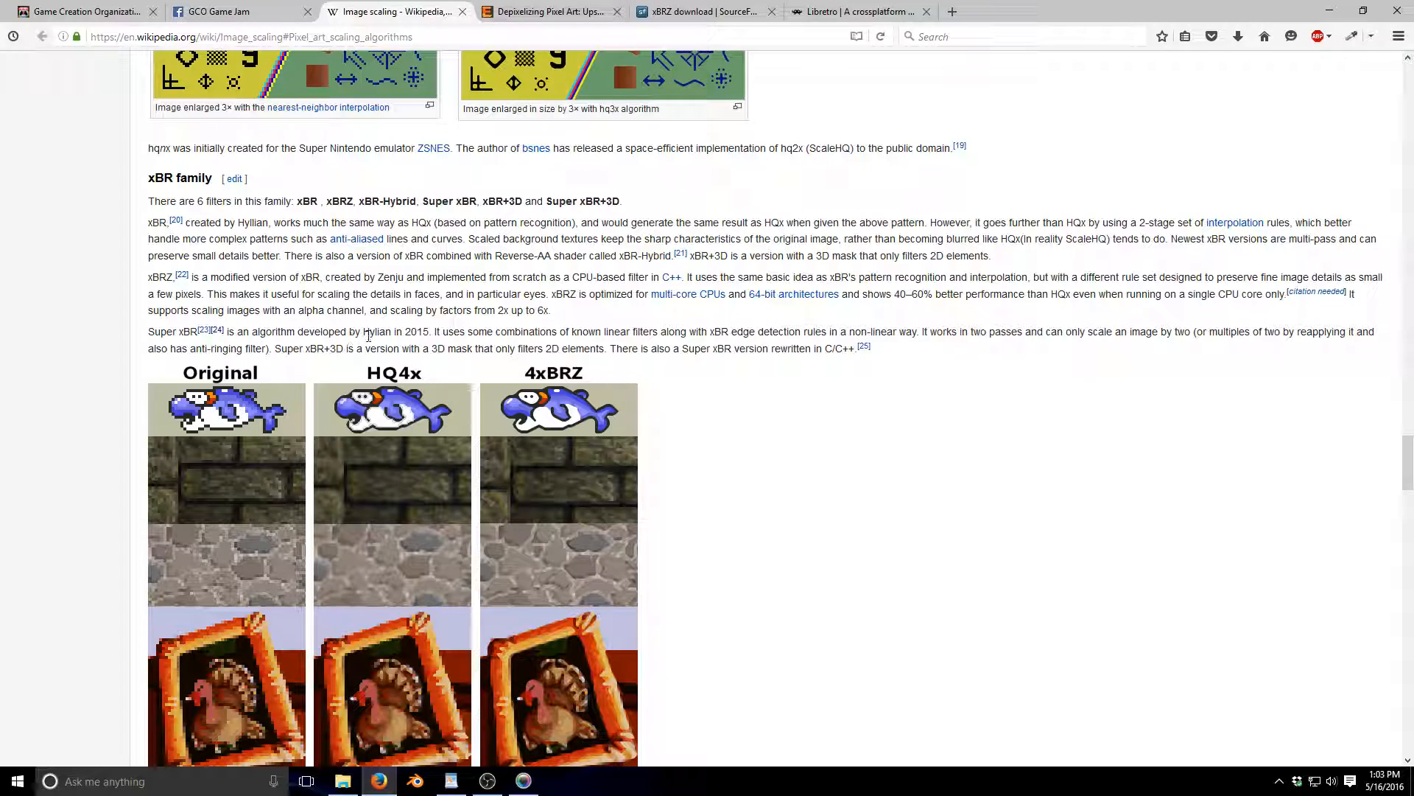
drag(365, 332, 429, 333)
click(790, 451)
scroll(794, 440, down, 1)
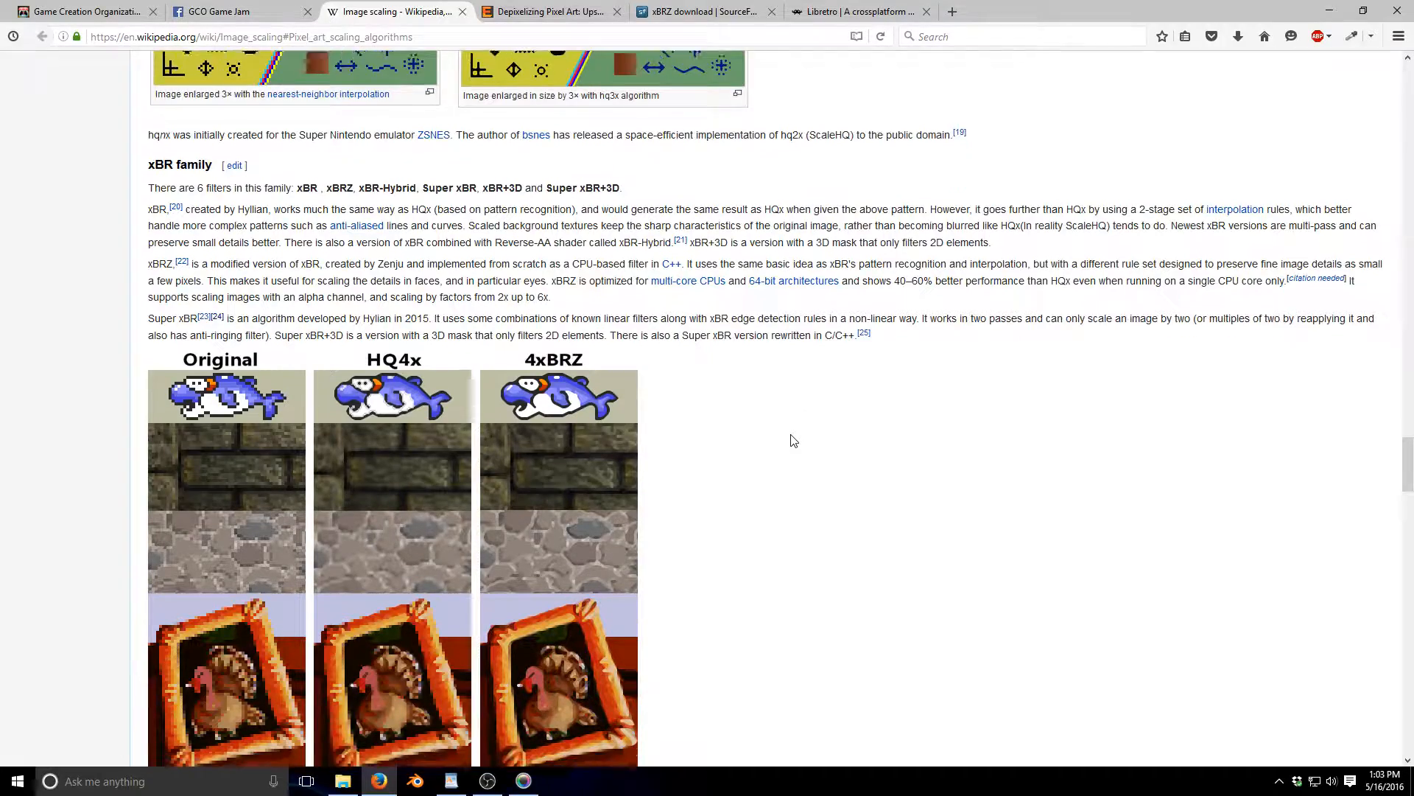
- Examine the article's Comparison table, comparing Super-xBR 4x with the Eagle, hq3x, Scale, XBR and 2x algorithm samples
scroll(794, 440, down, 8)
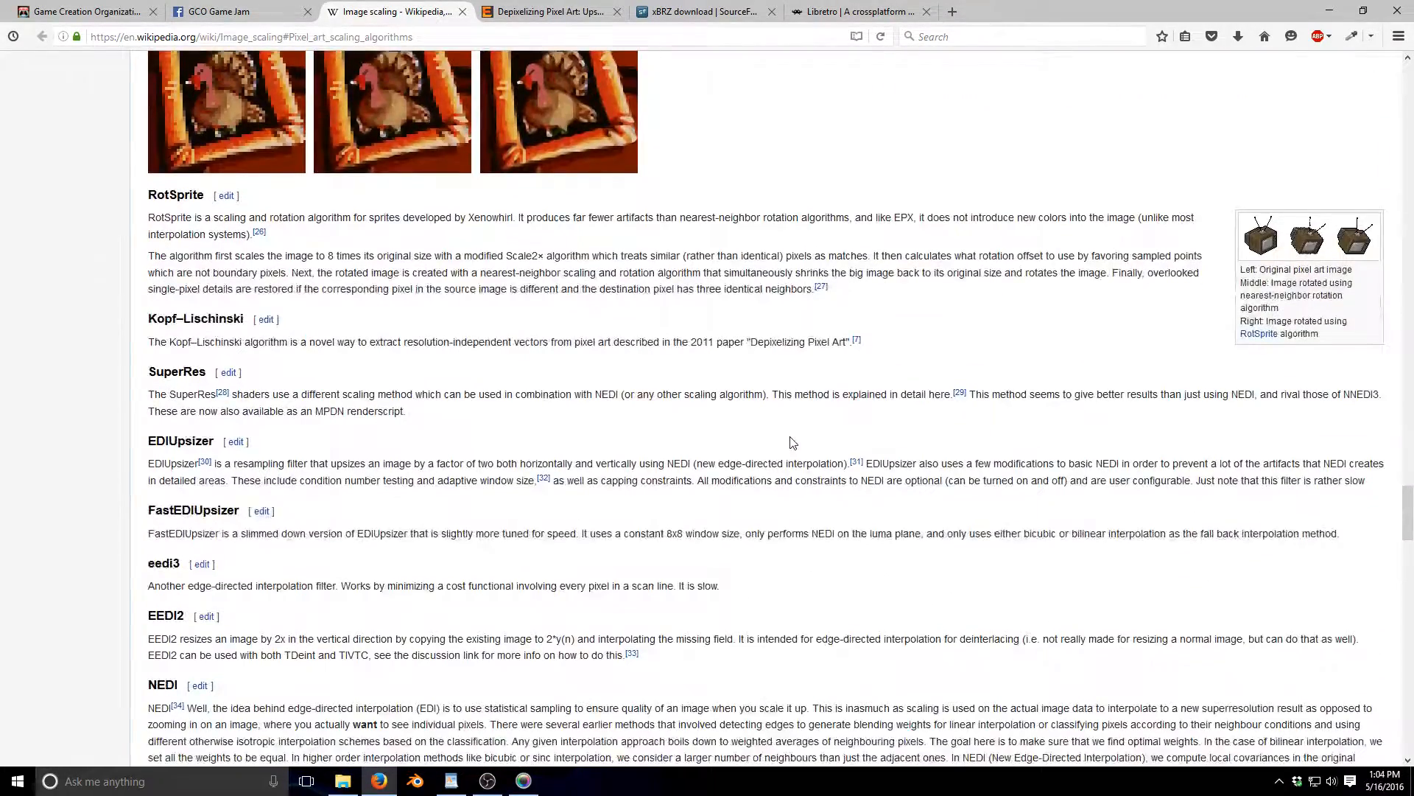
scroll(793, 442, down, 20)
scroll(786, 449, up, 2)
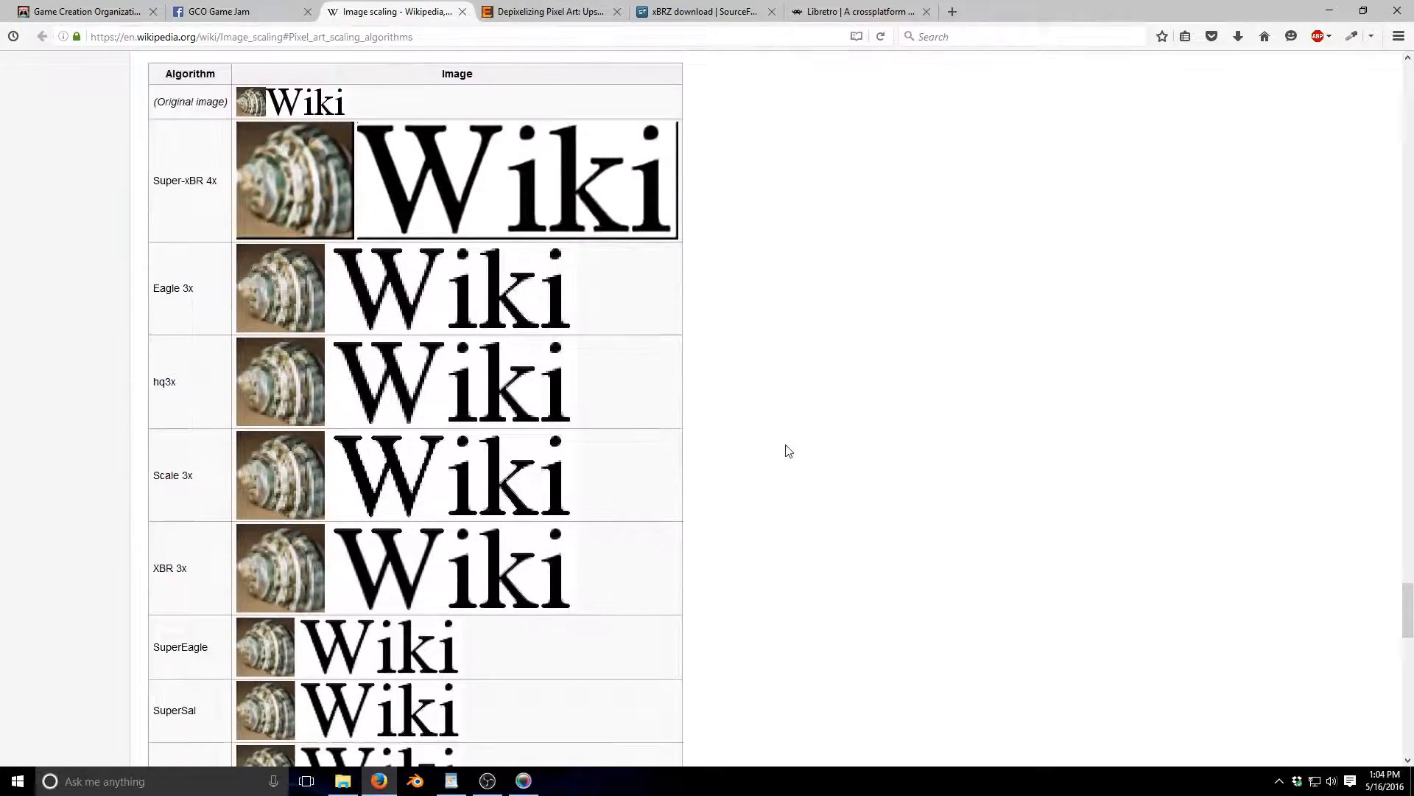
scroll(787, 453, down, 4)
scroll(574, 537, up, 3)
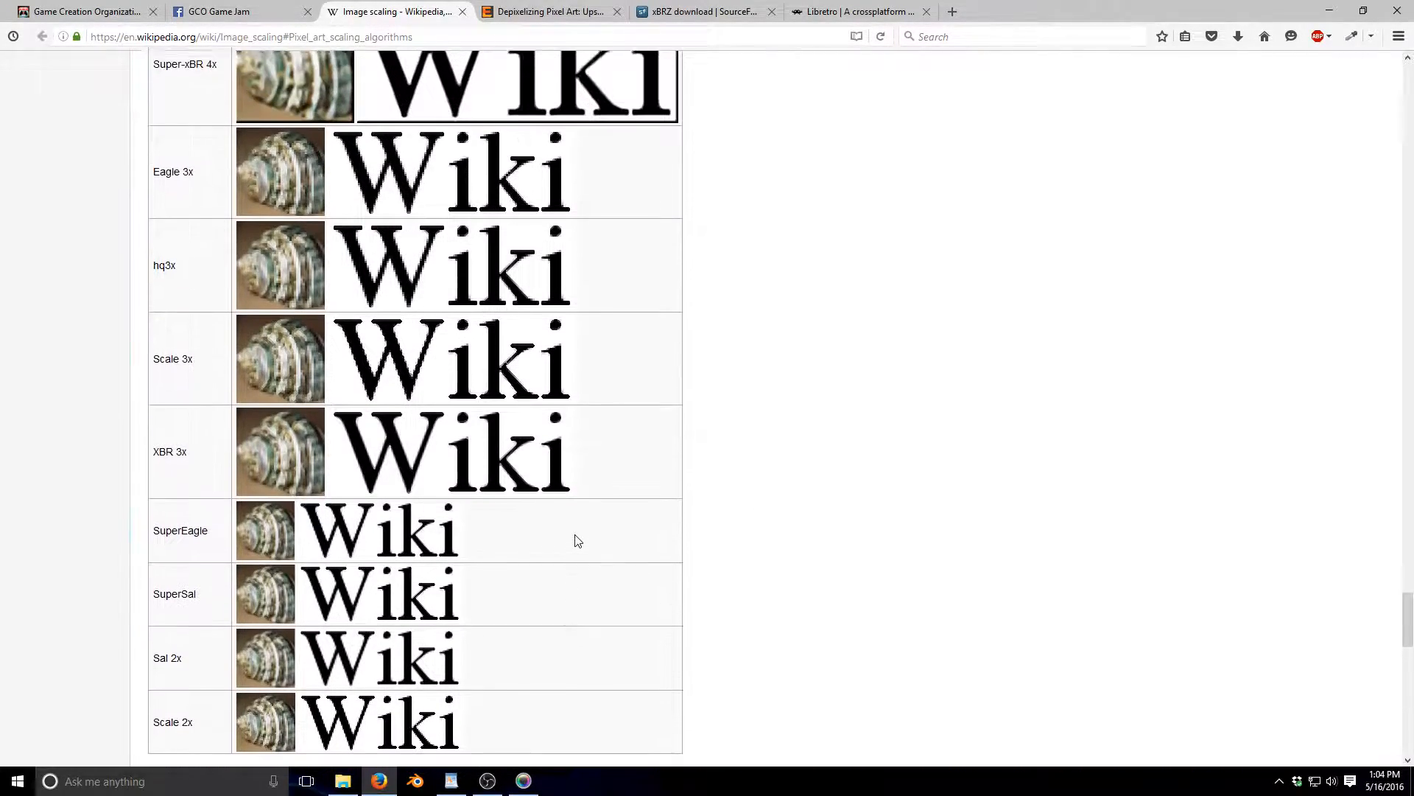
scroll(574, 541, up, 3)
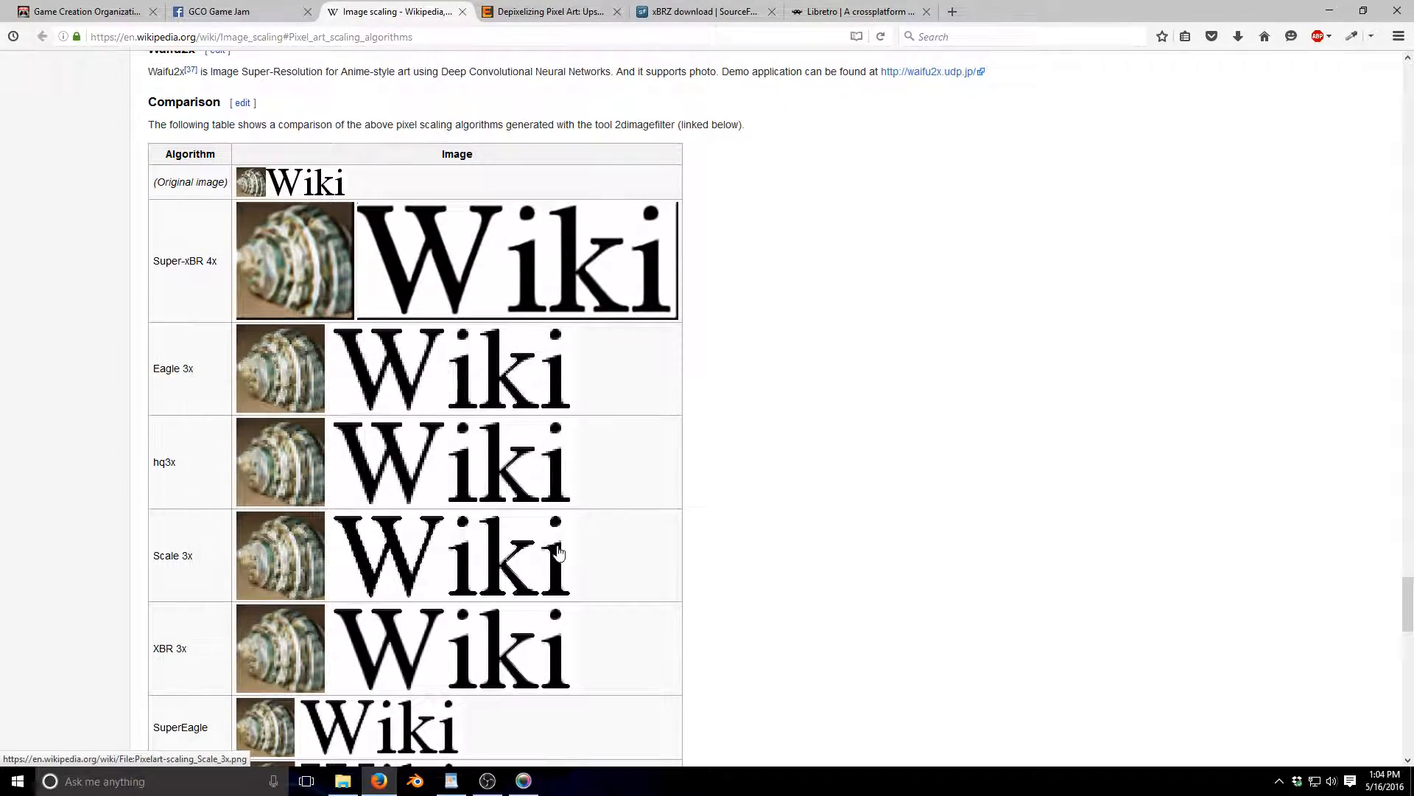
scroll(560, 551, down, 3)
scroll(495, 600, up, 3)
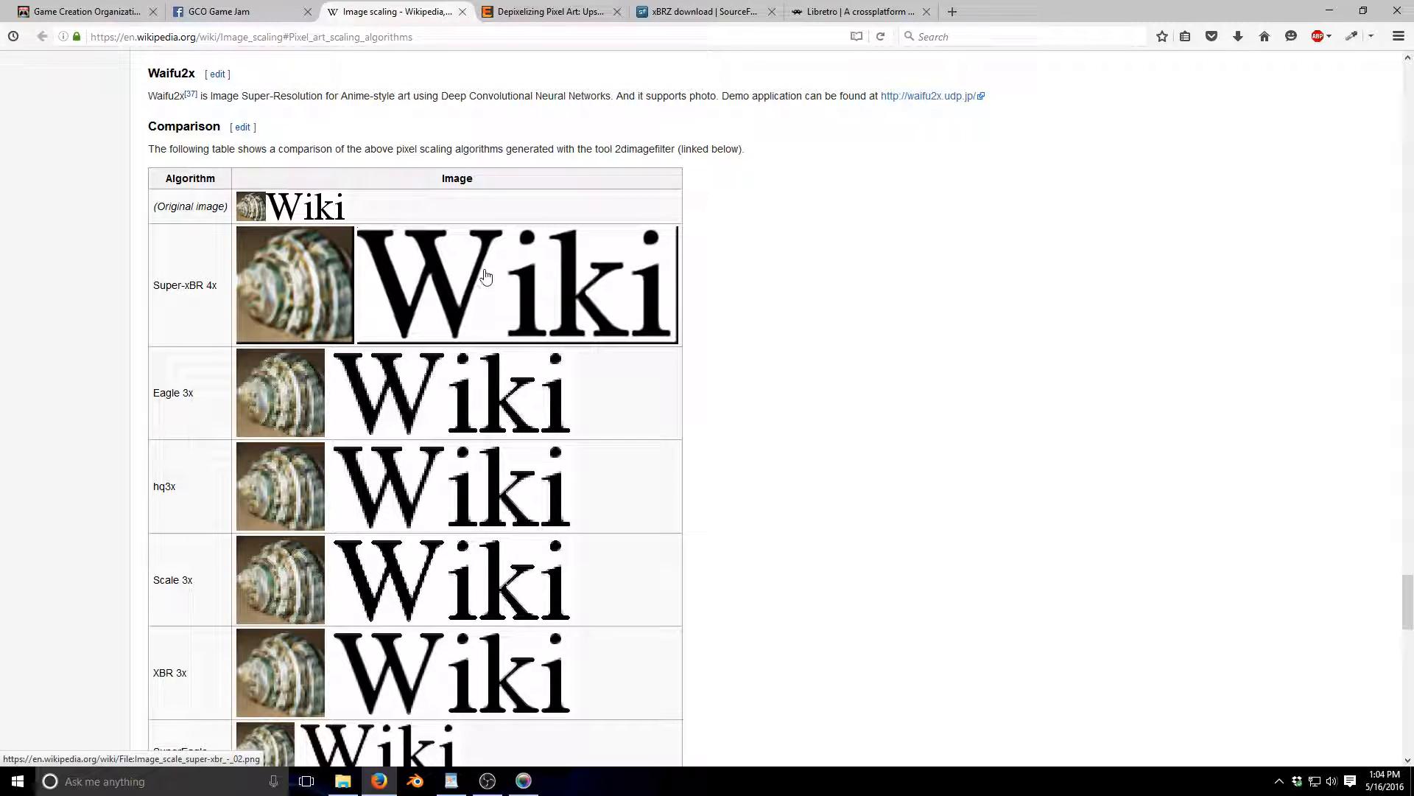
scroll(416, 516, down, 3)
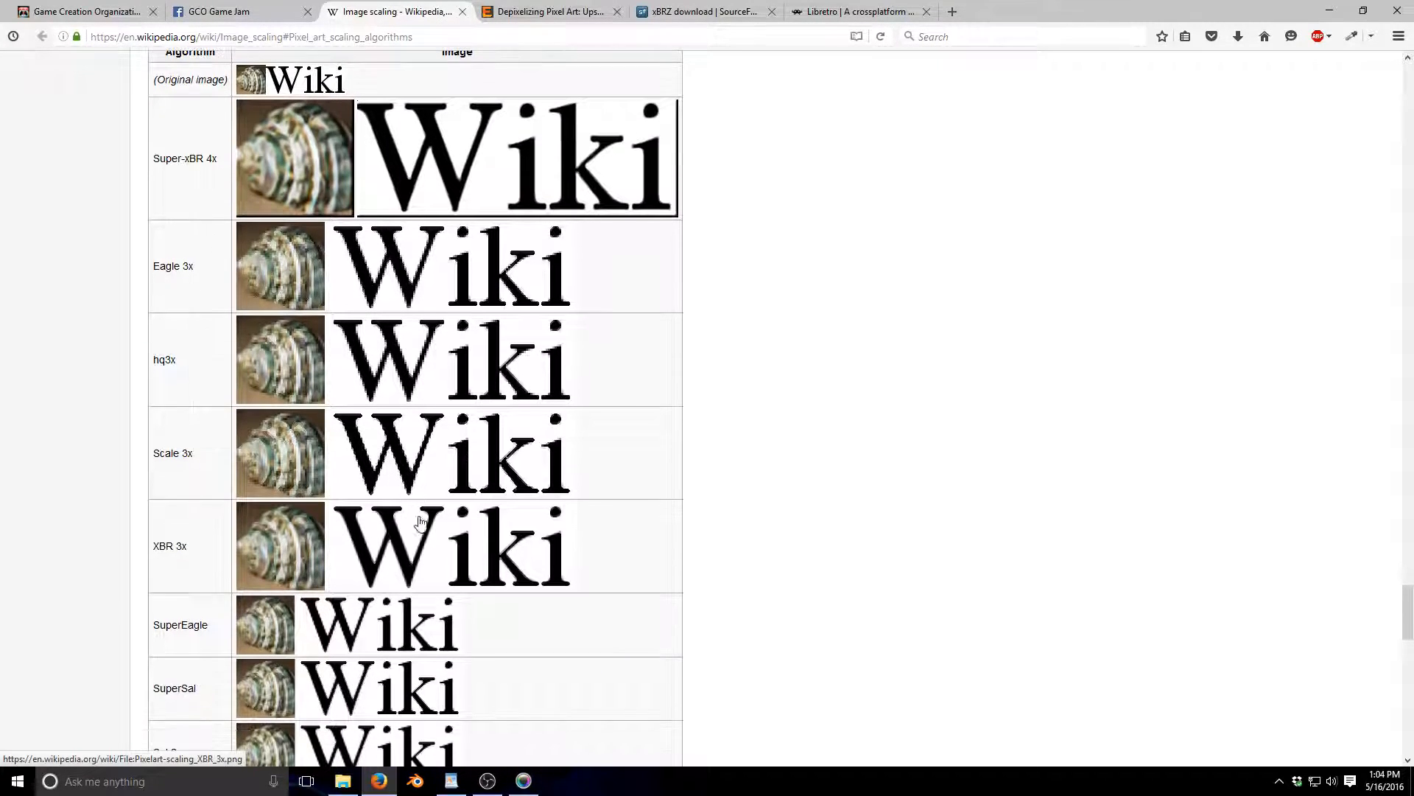
scroll(405, 633, down, 2)
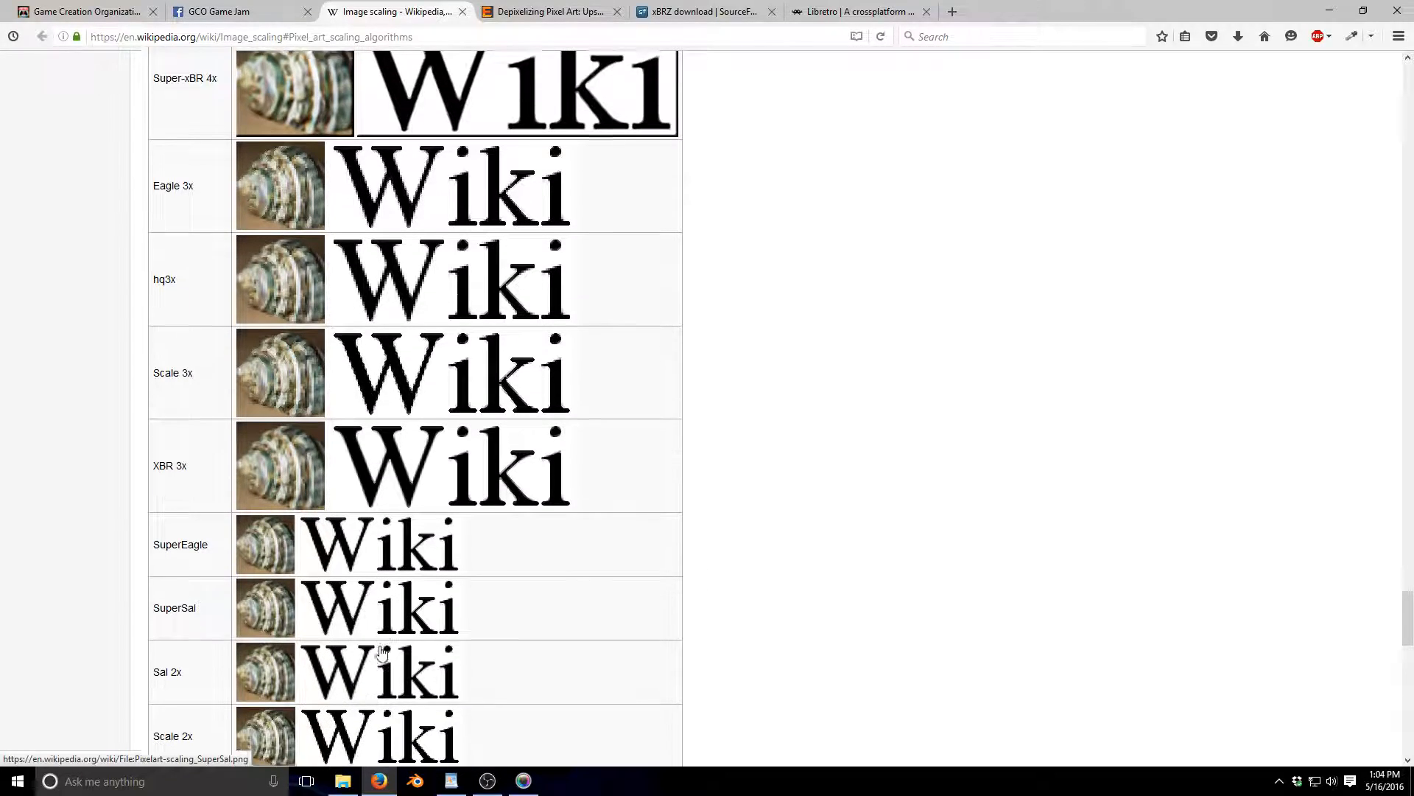
scroll(383, 652, down, 1)
scroll(361, 652, up, 4)
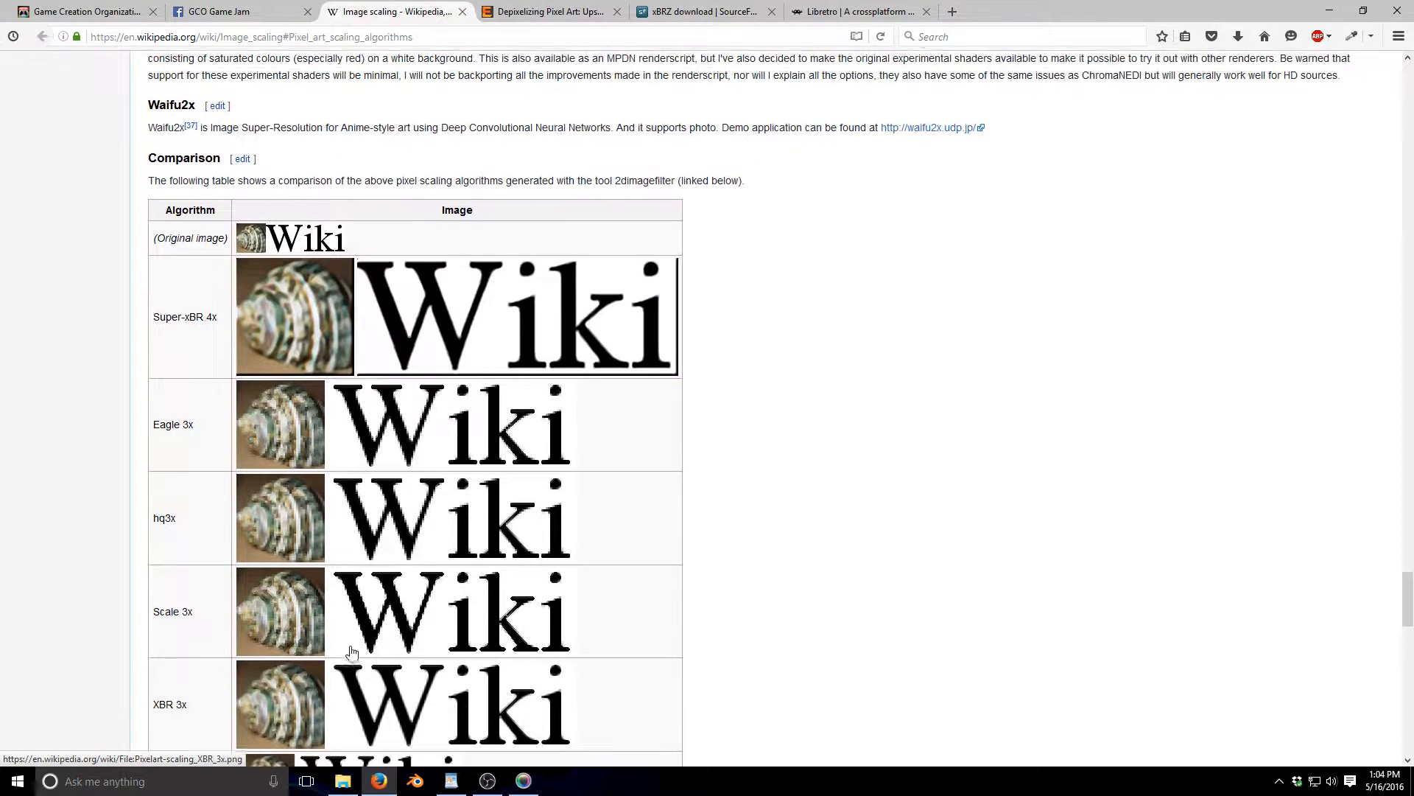
scroll(351, 652, up, 1)
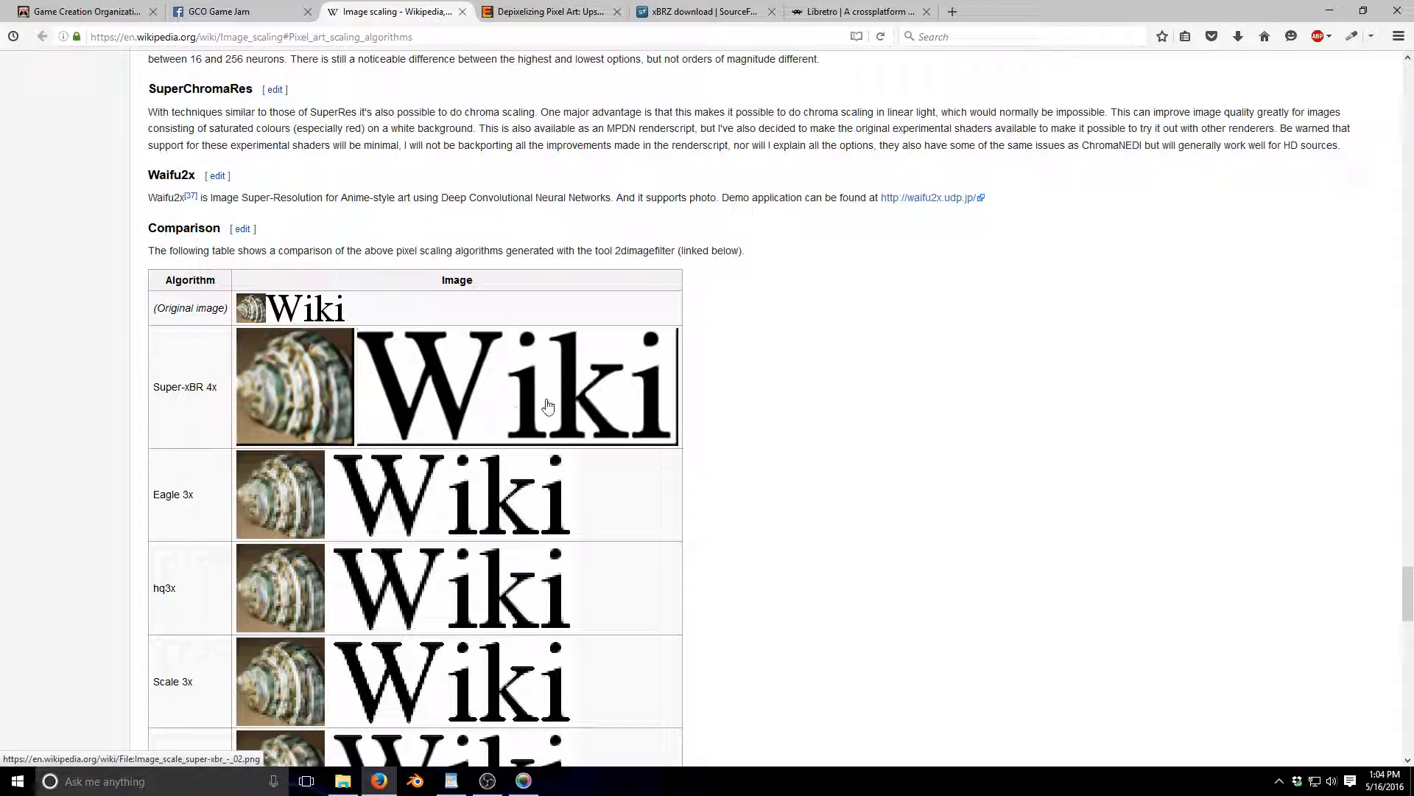
scroll(758, 409, down, 3)
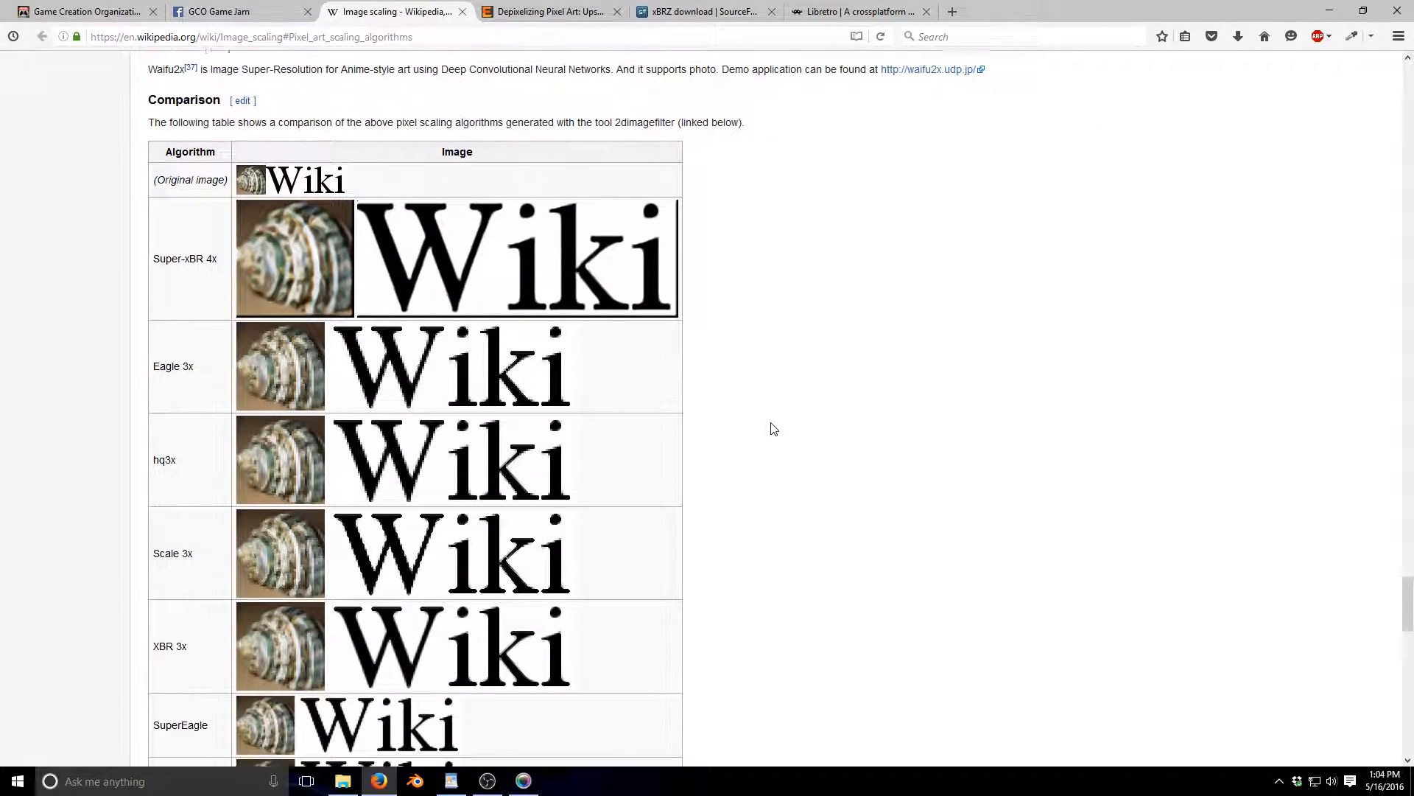
scroll(766, 442, down, 2)
scroll(762, 445, up, 5)
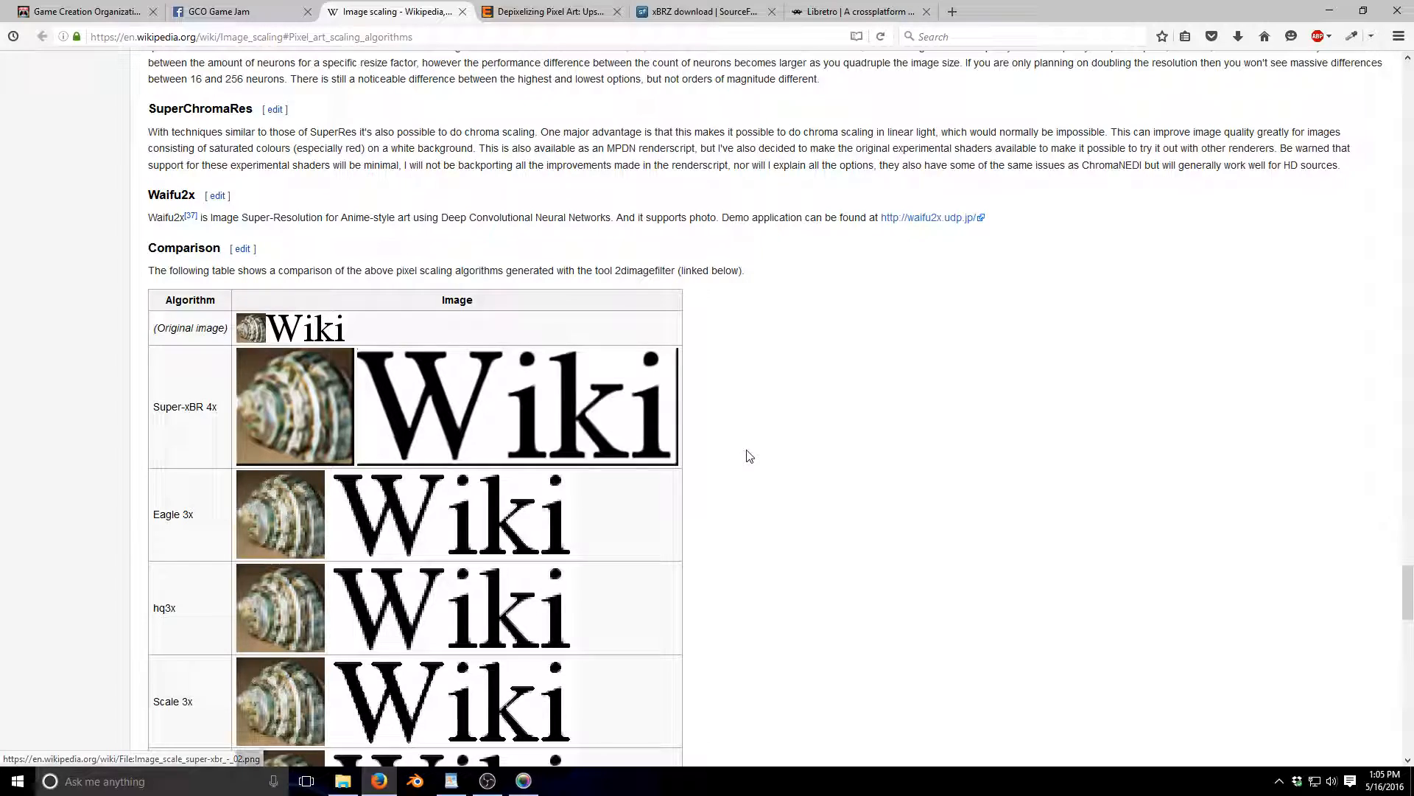
- Look over the NNEDI, SuperChromaRes and Waifu2x sections just above the Comparison table
scroll(777, 445, up, 3)
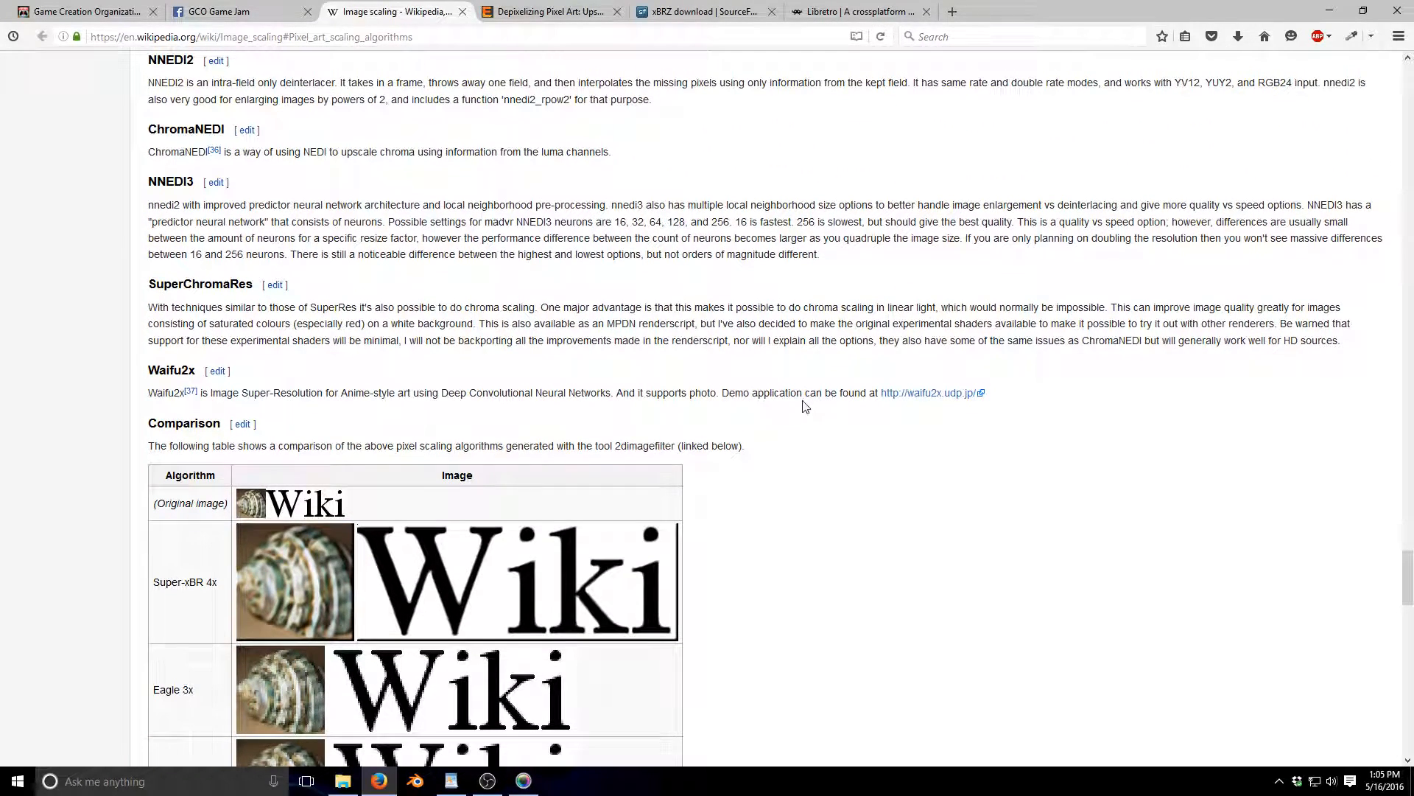
scroll(770, 299, up, 2)
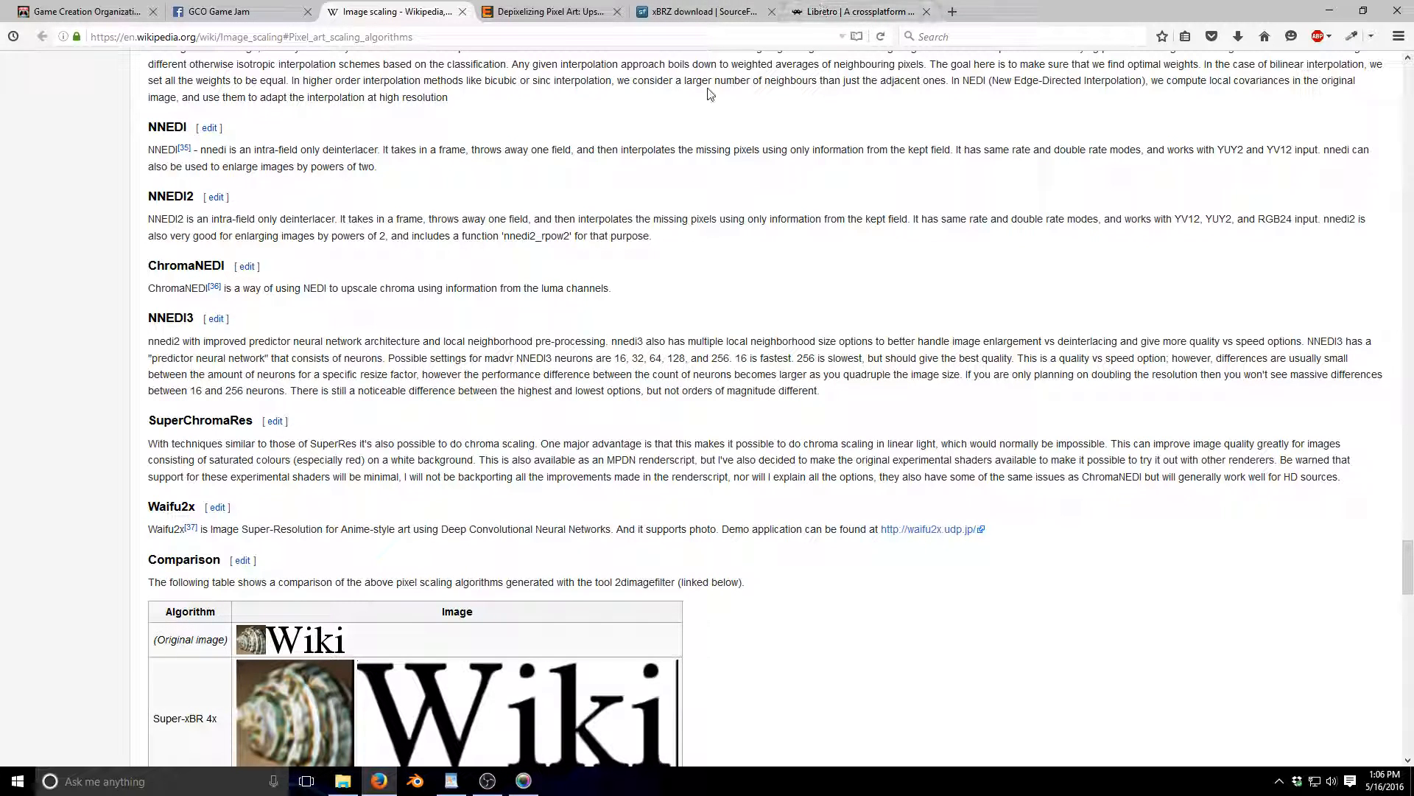
scroll(533, 559, down, 3)
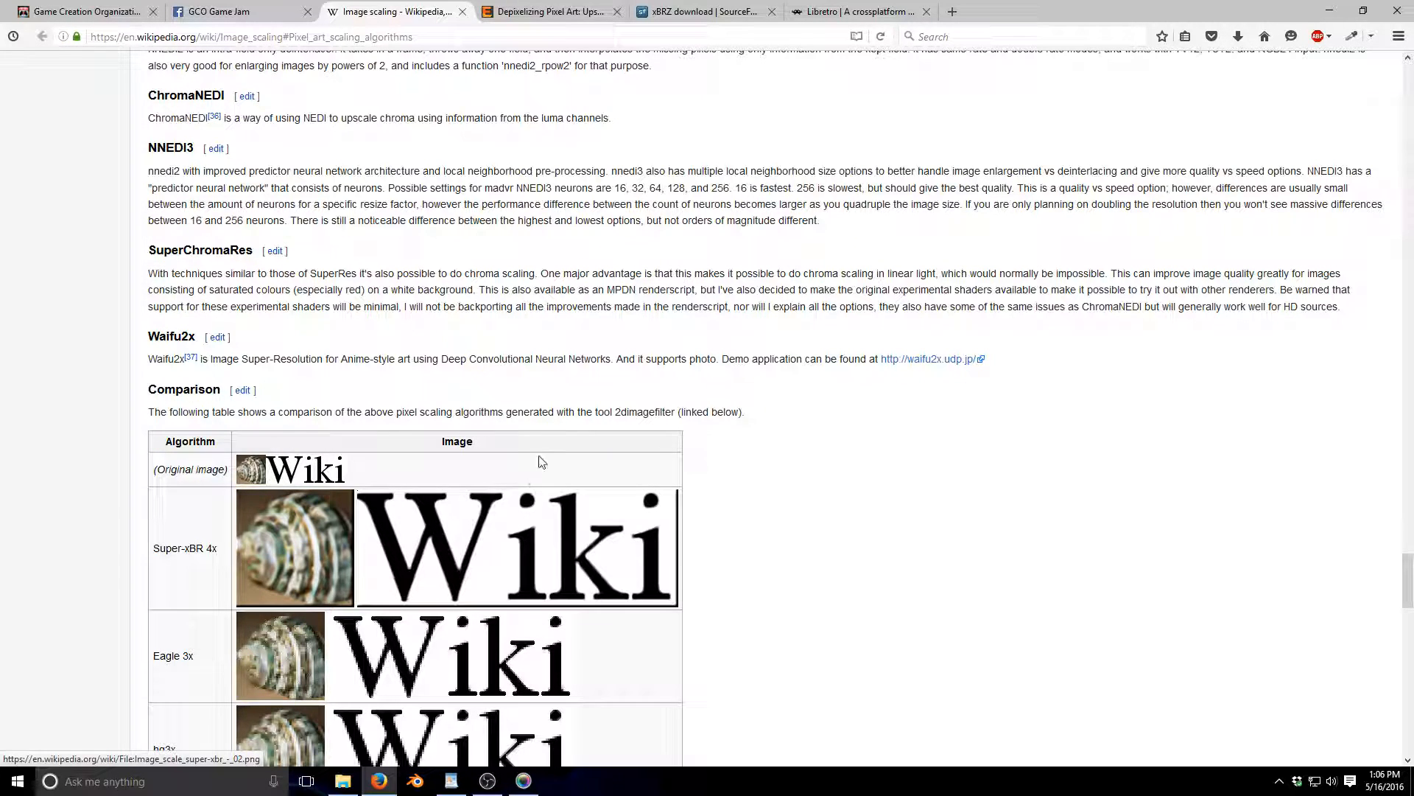
scroll(562, 384, up, 3)
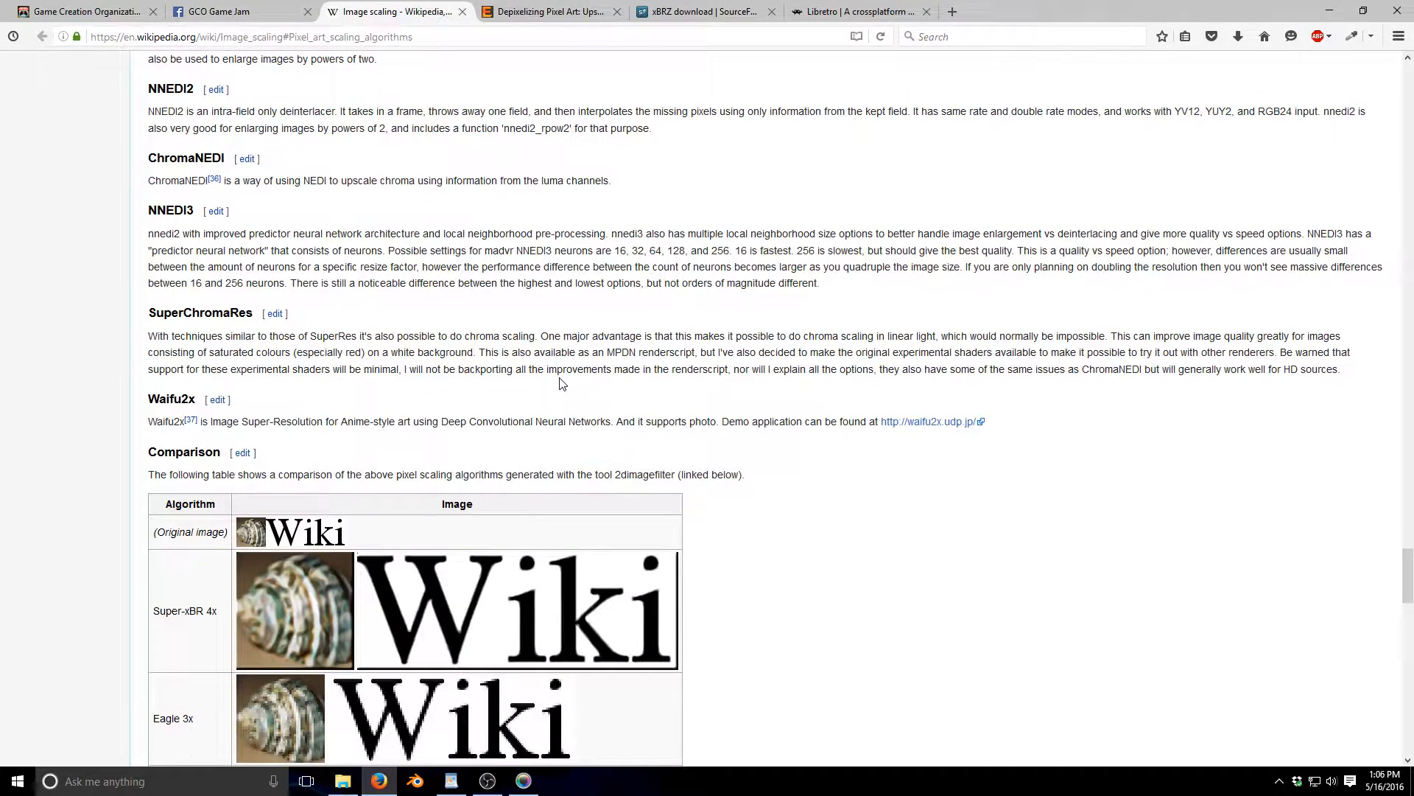
scroll(562, 384, down, 3)
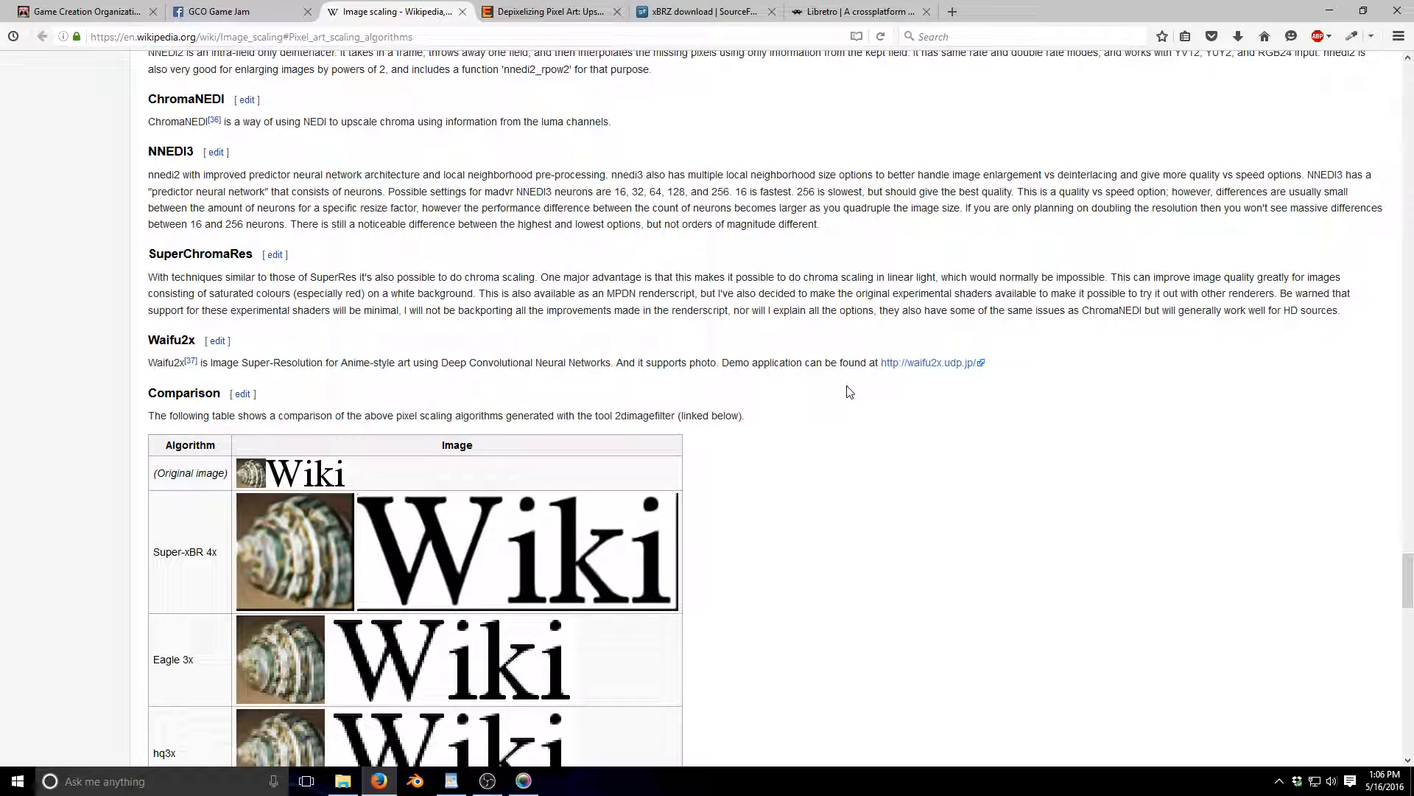
- Switch to the Libretro website and look through the RetroArch 1.3.4 release post, including Graphics improvements and Thumbnails and boxart
click(845, 15)
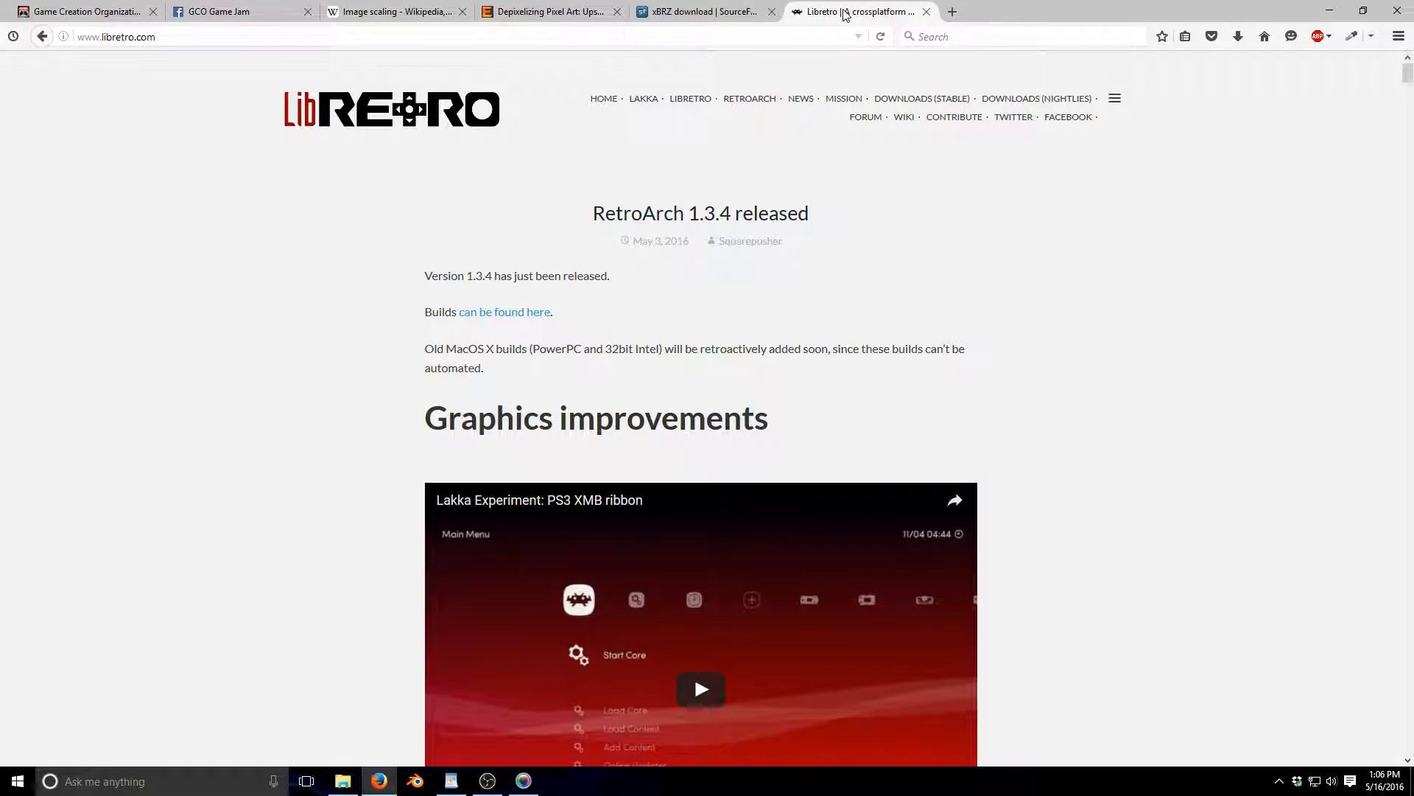
scroll(861, 314, down, 1)
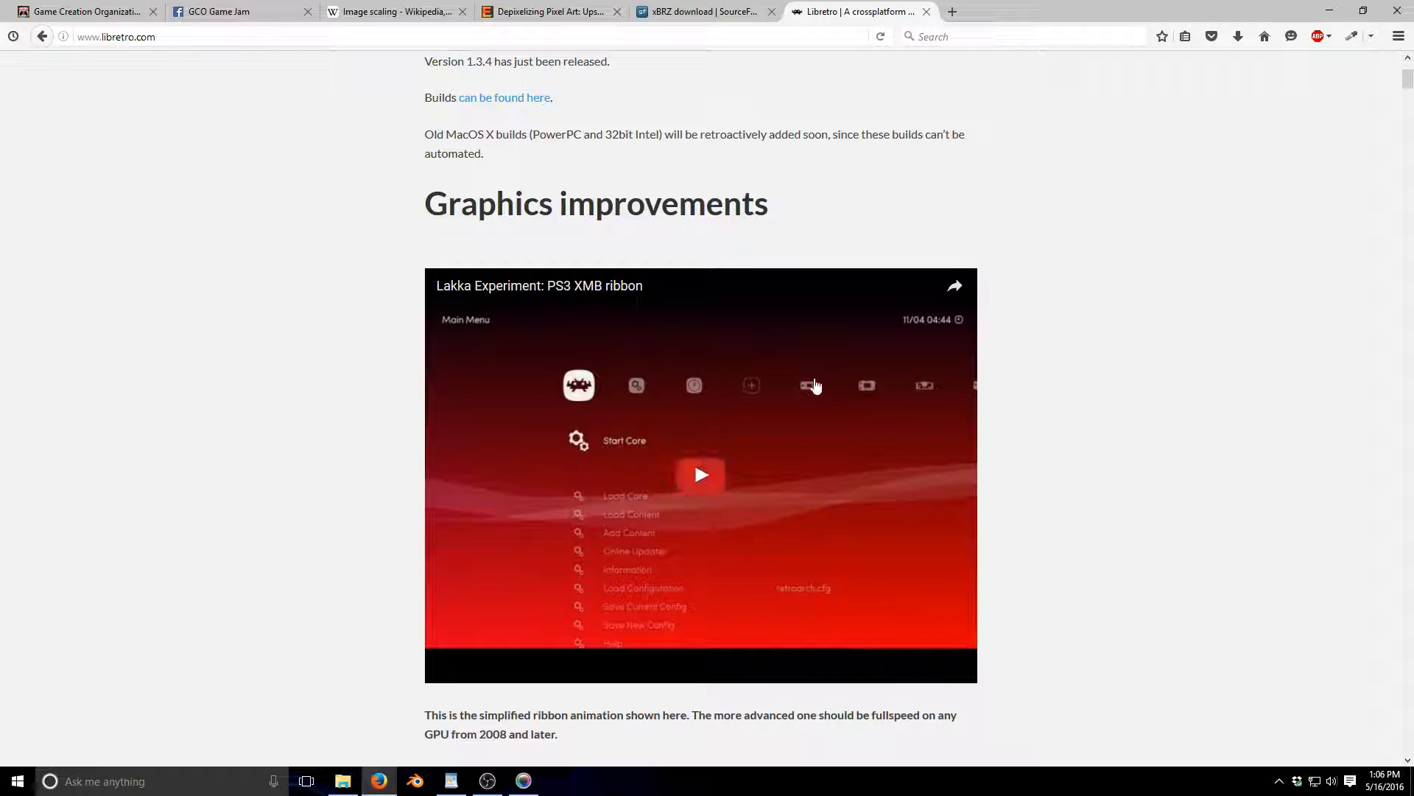
scroll(1101, 529, down, 1)
scroll(1101, 535, down, 1)
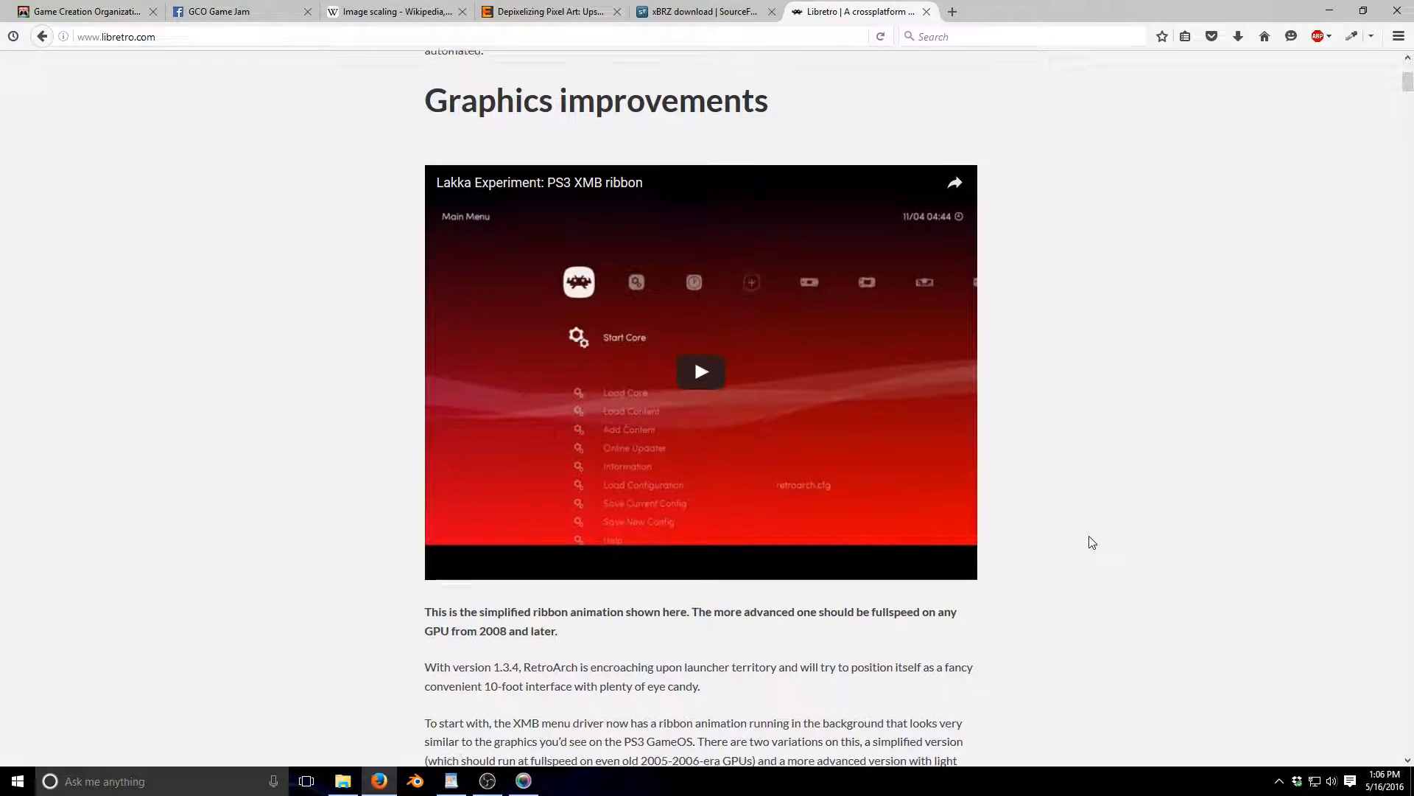
scroll(1063, 576, down, 9)
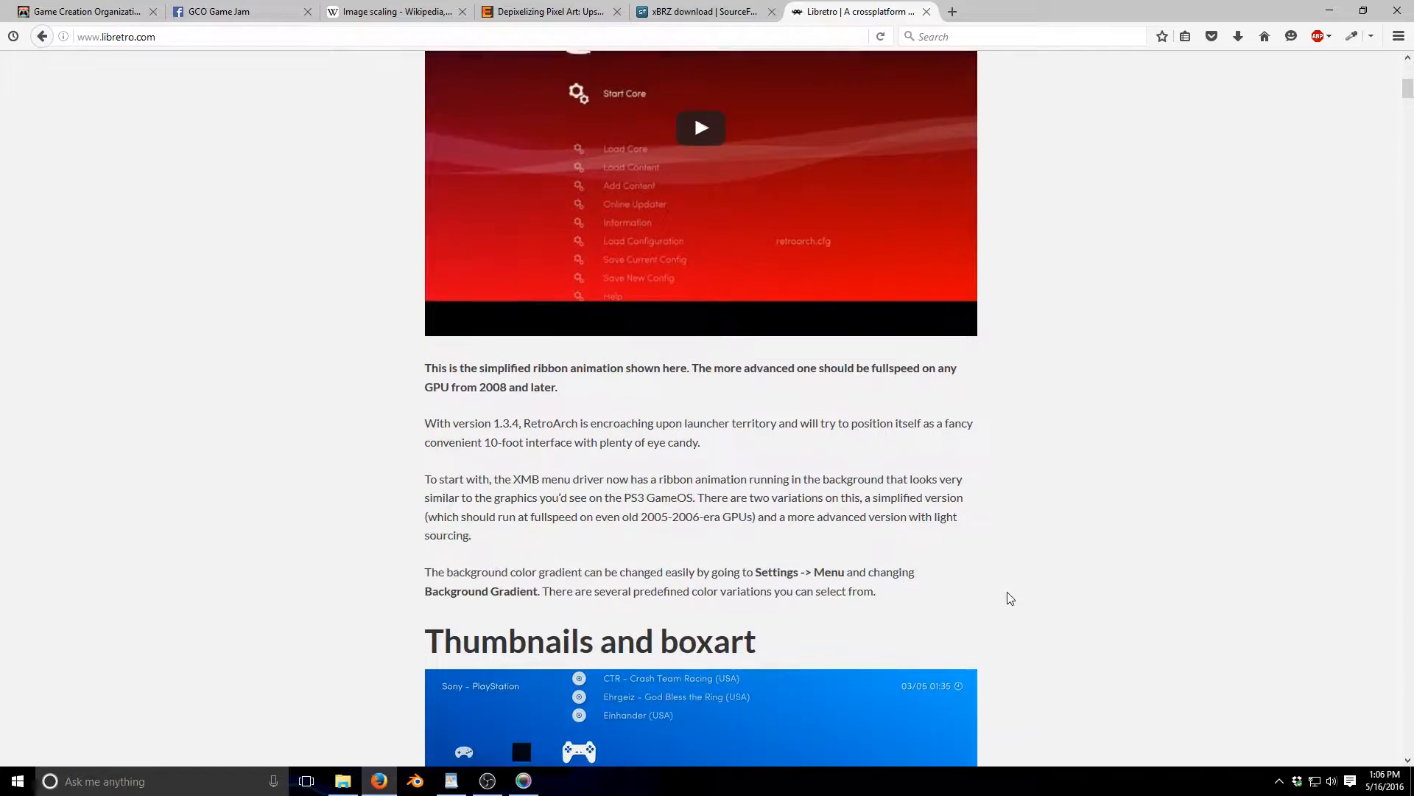
scroll(1012, 638, down, 3)
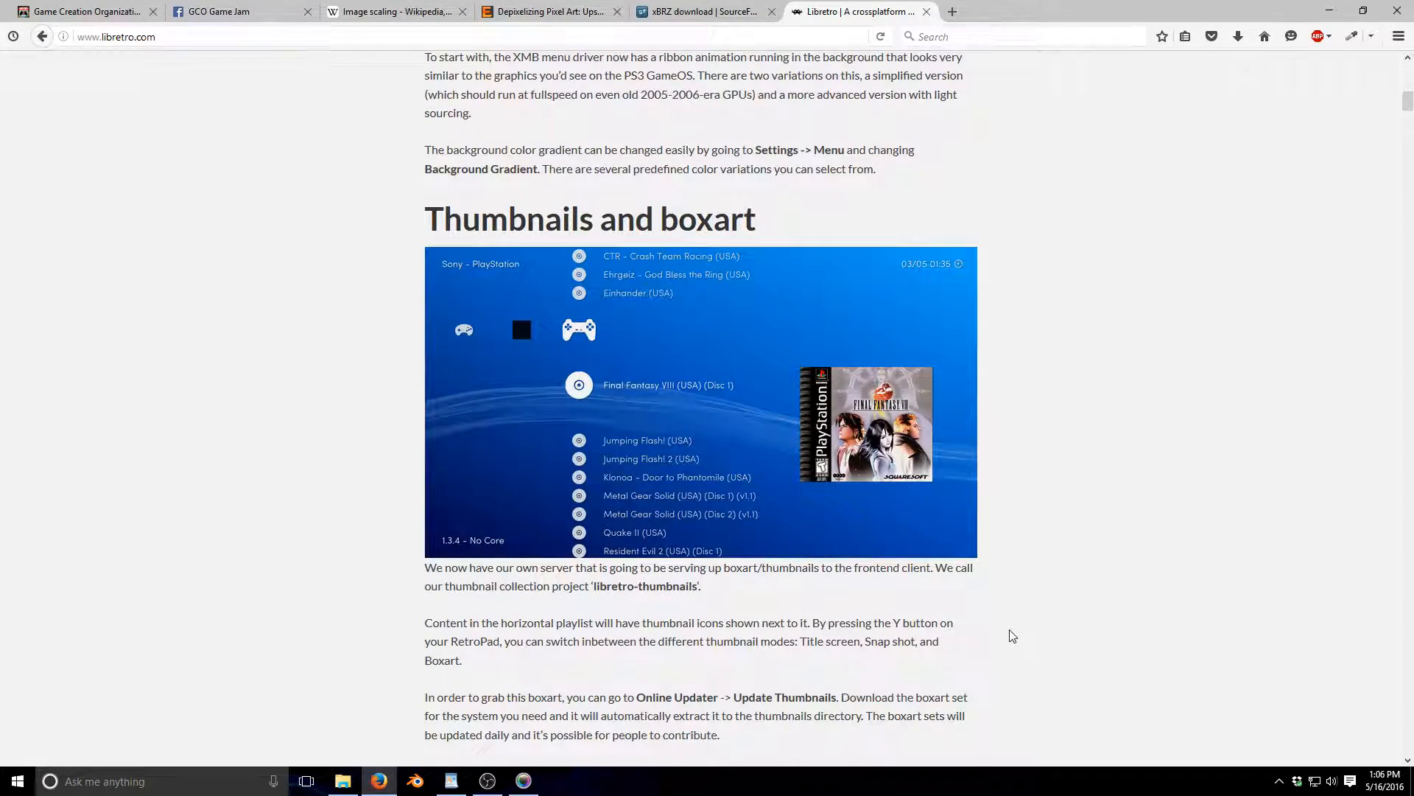
scroll(1012, 635, up, 3)
scroll(1012, 635, up, 11)
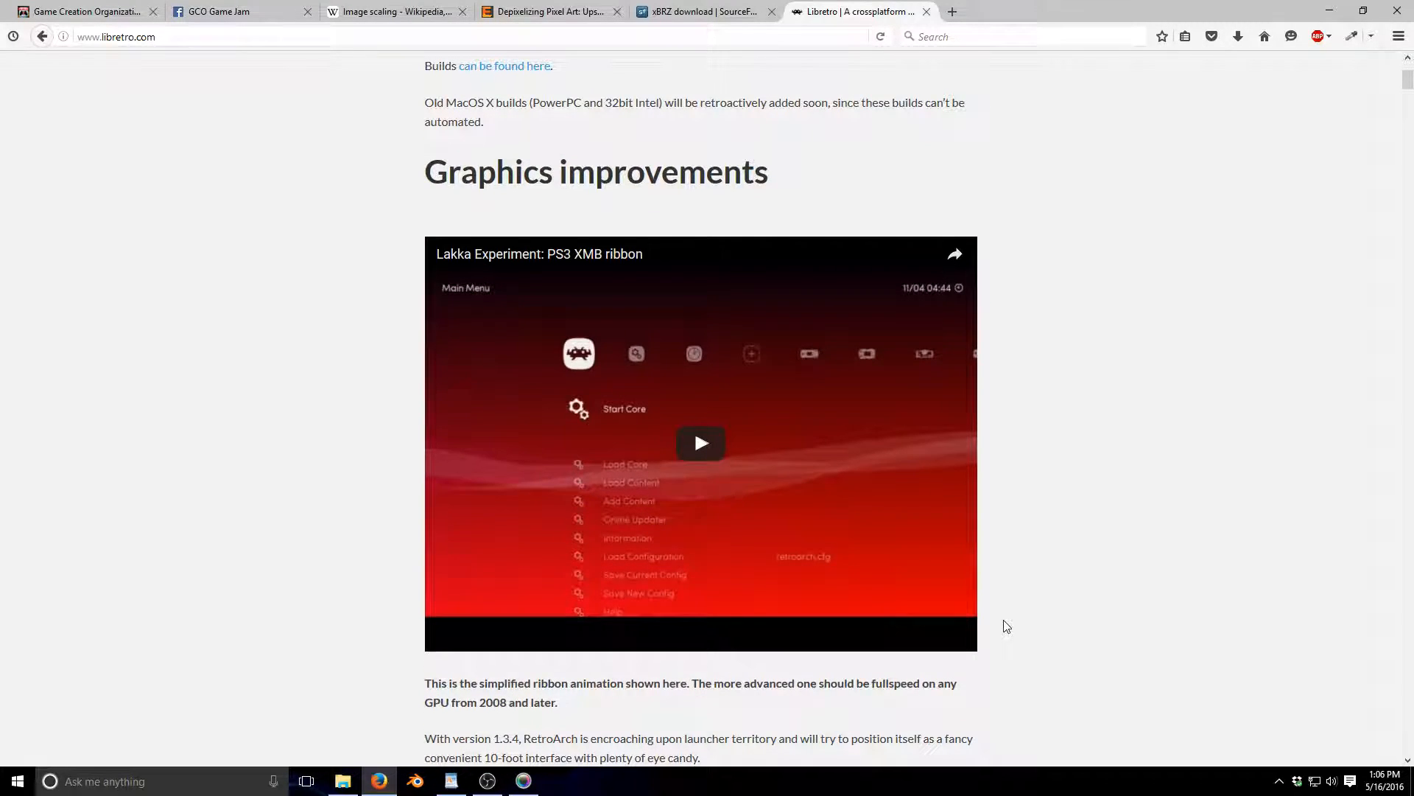
scroll(1006, 625, up, 1)
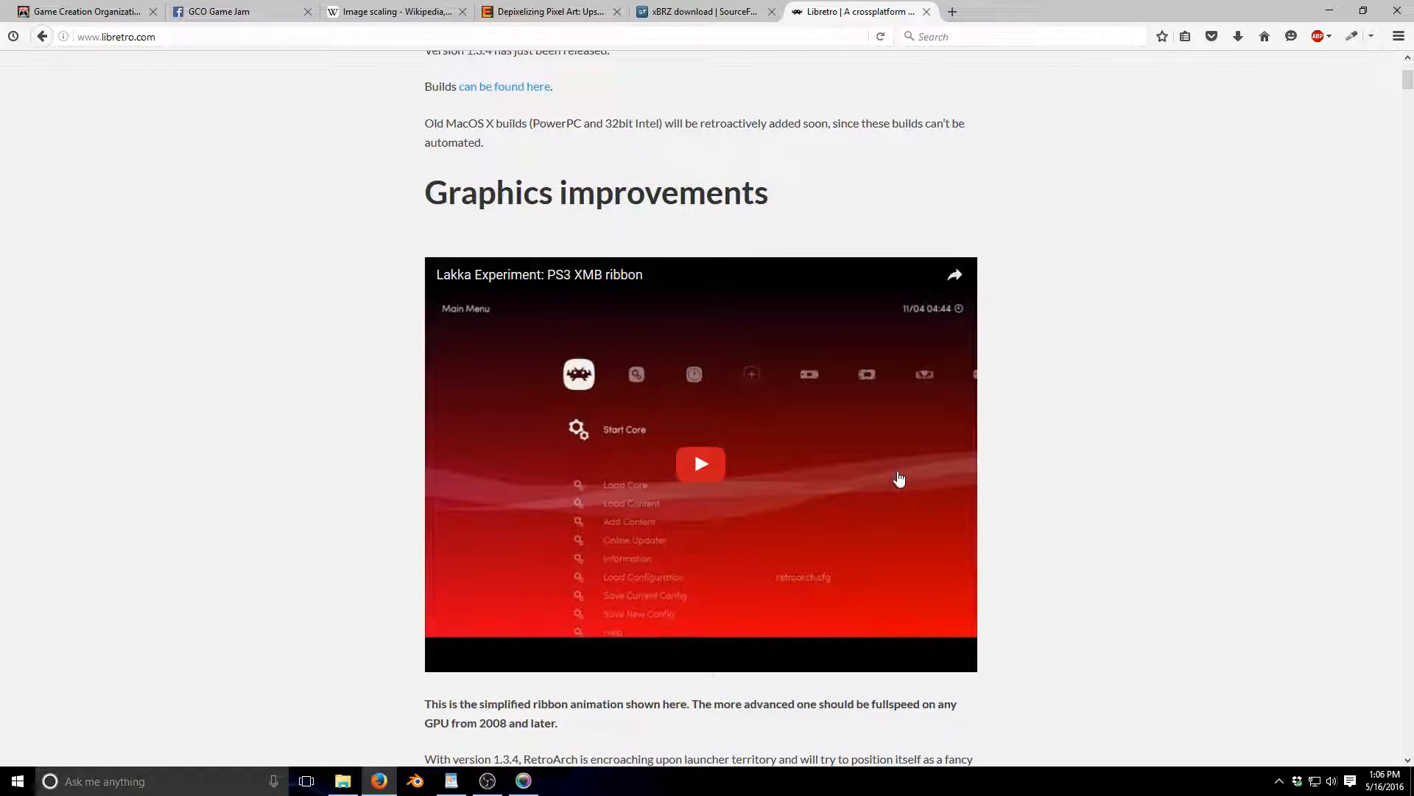
scroll(821, 464, up, 1)
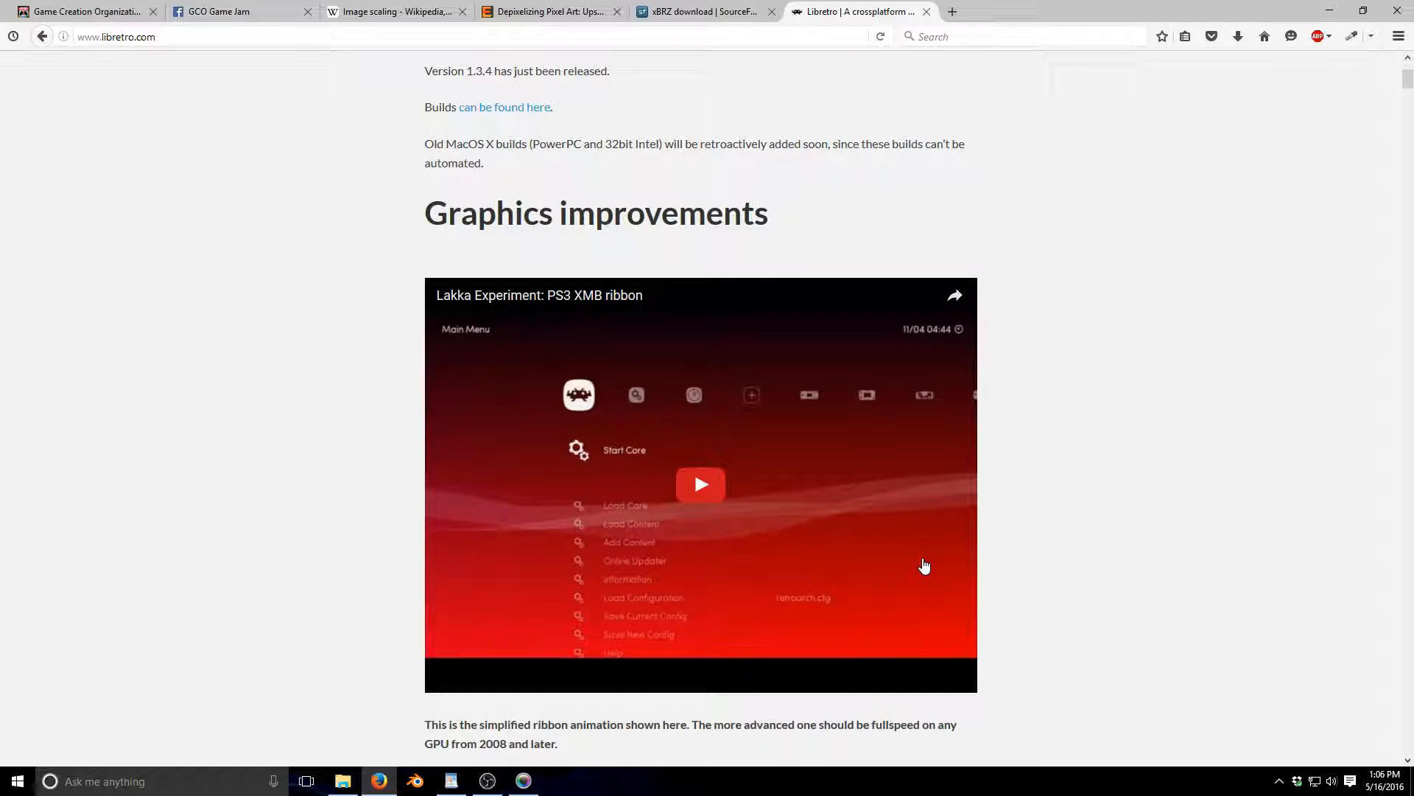
- Check the ScalerTest download link on the xBRZ SourceForge page, and look through the RetroArch 1.3.4 release post on the Libretro site again
click(685, 10)
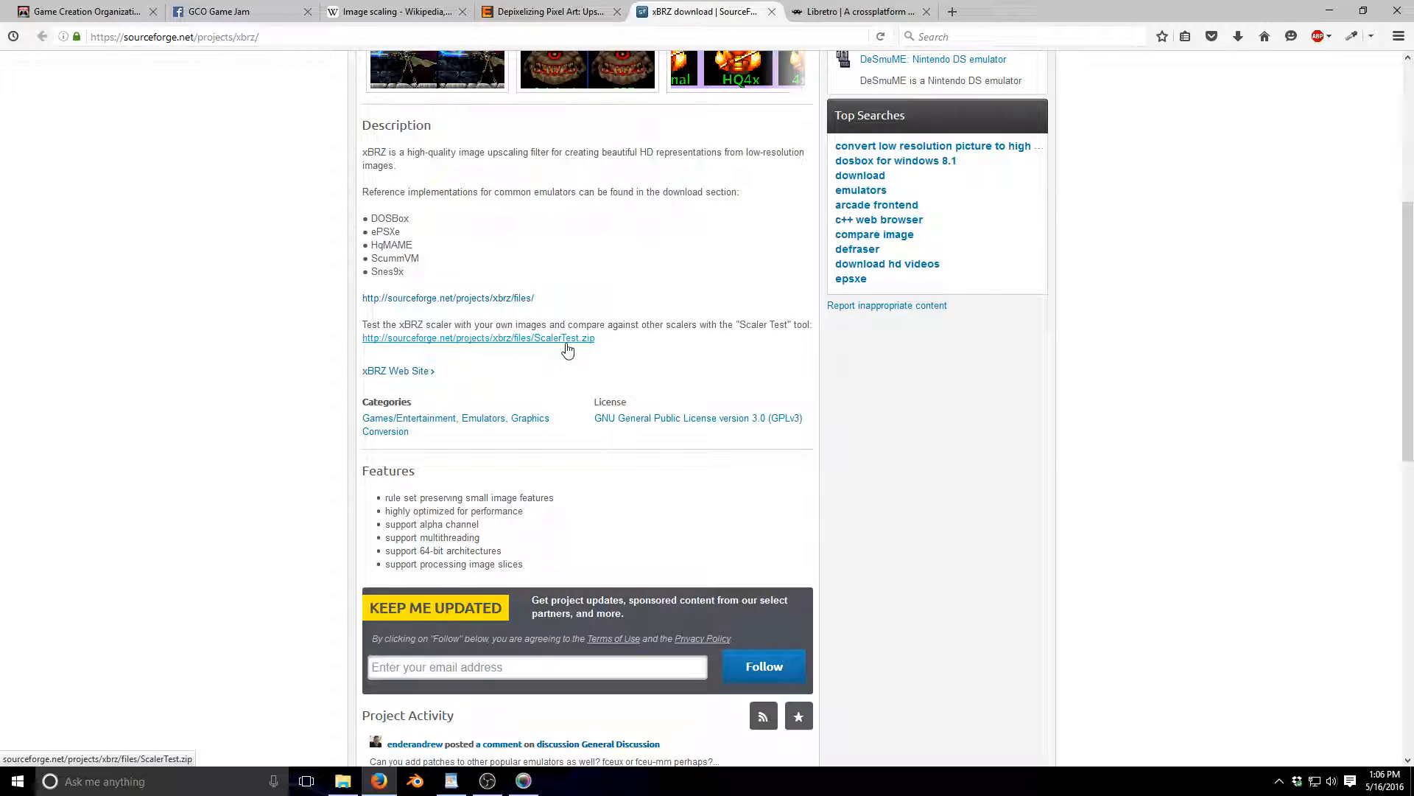
click(826, 11)
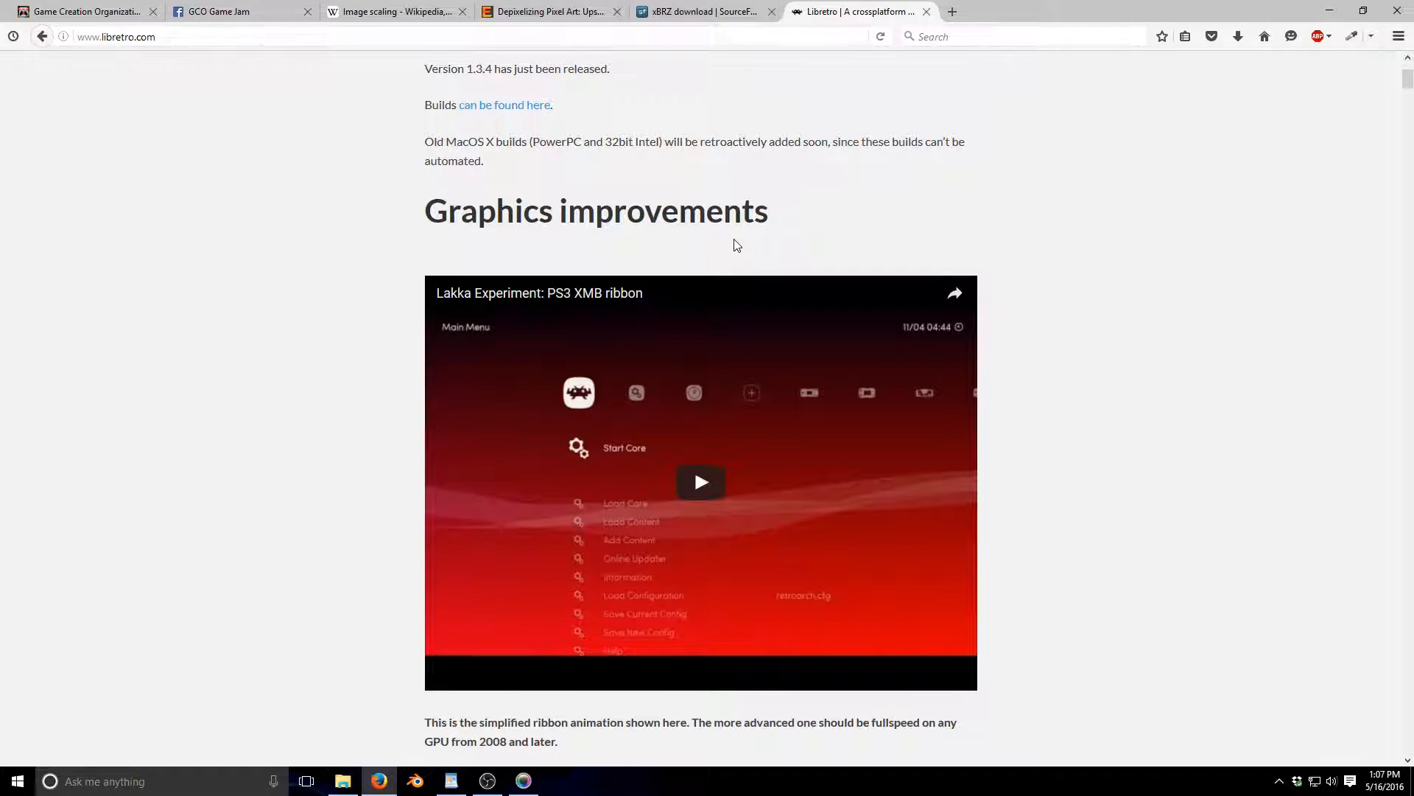
scroll(749, 231, down, 5)
scroll(810, 332, down, 5)
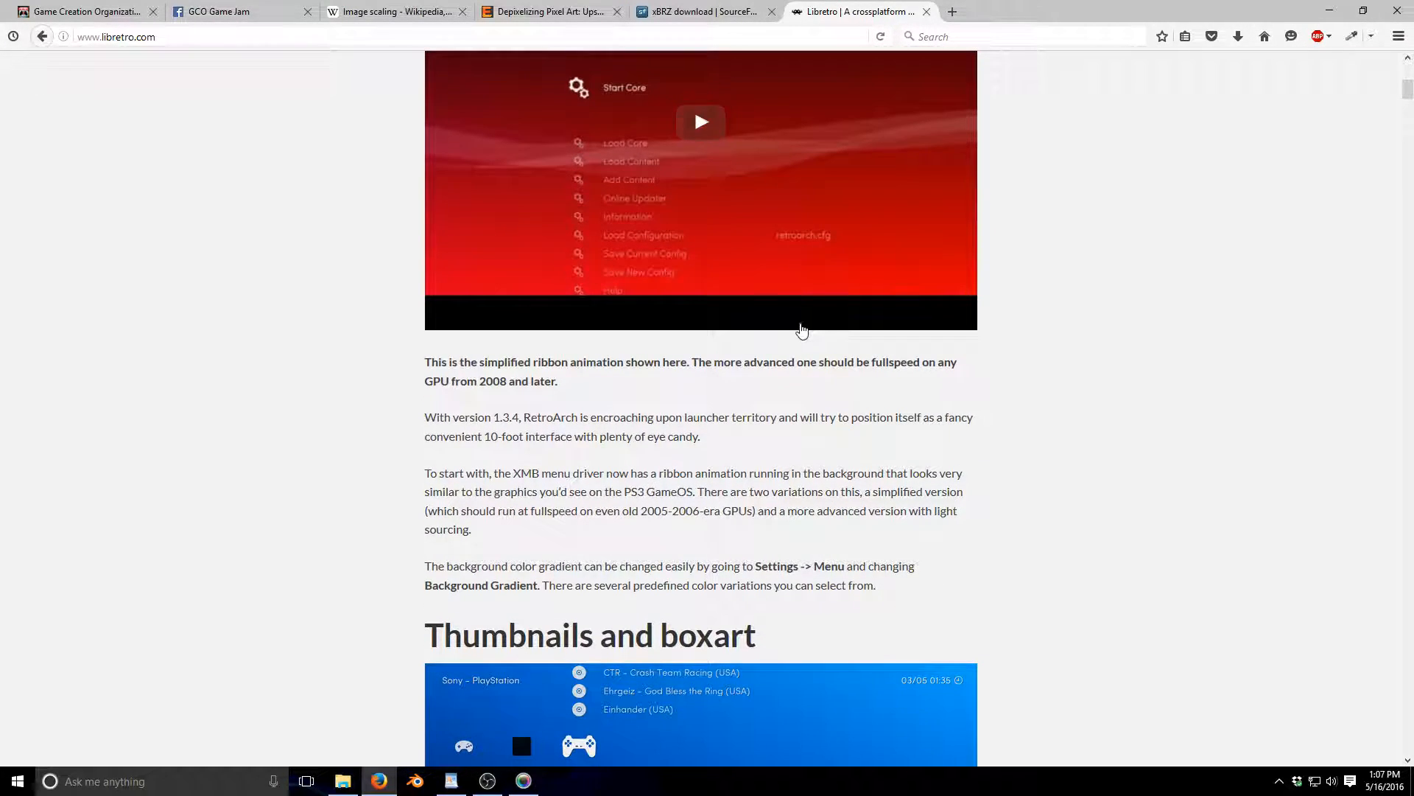
scroll(805, 390, down, 1)
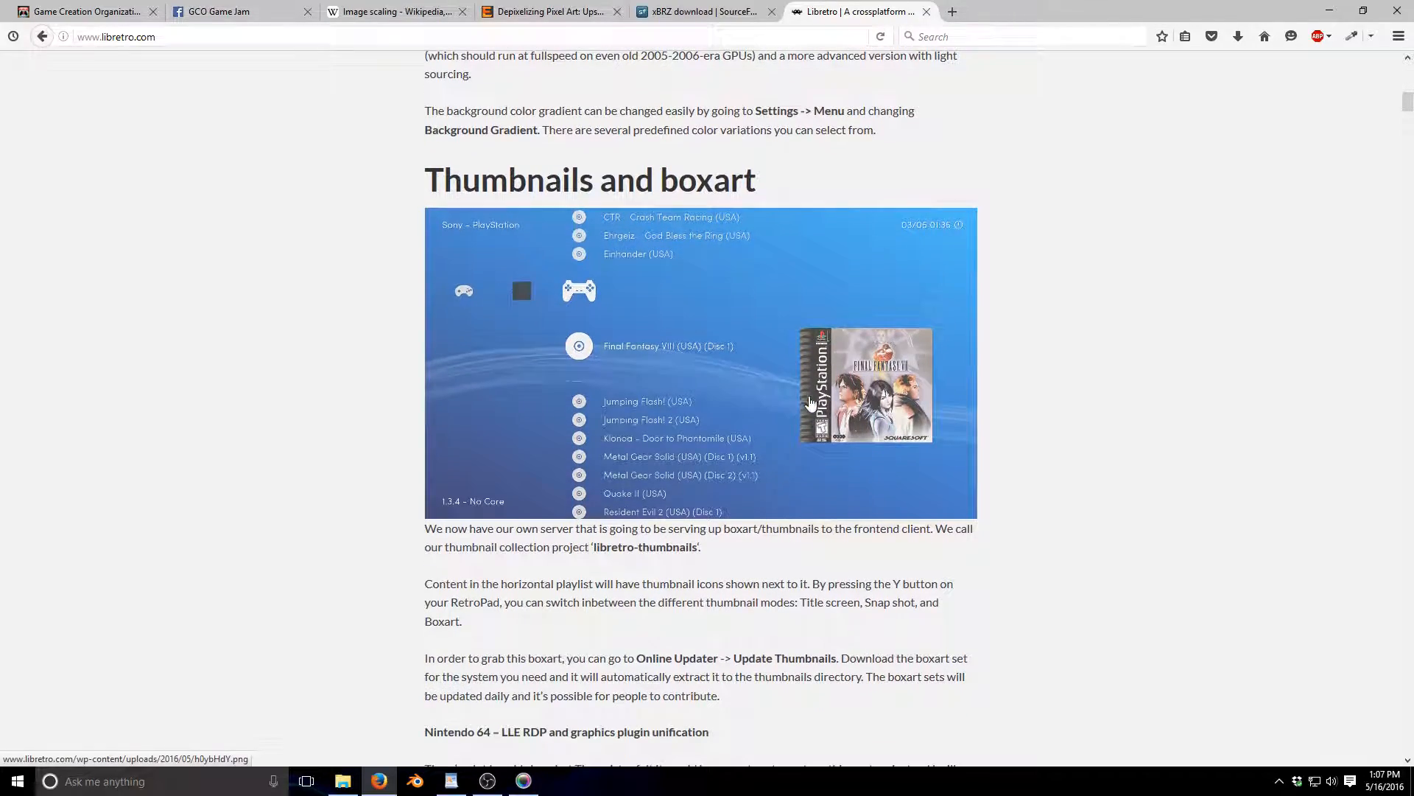
scroll(1048, 411, down, 1)
scroll(1054, 423, down, 2)
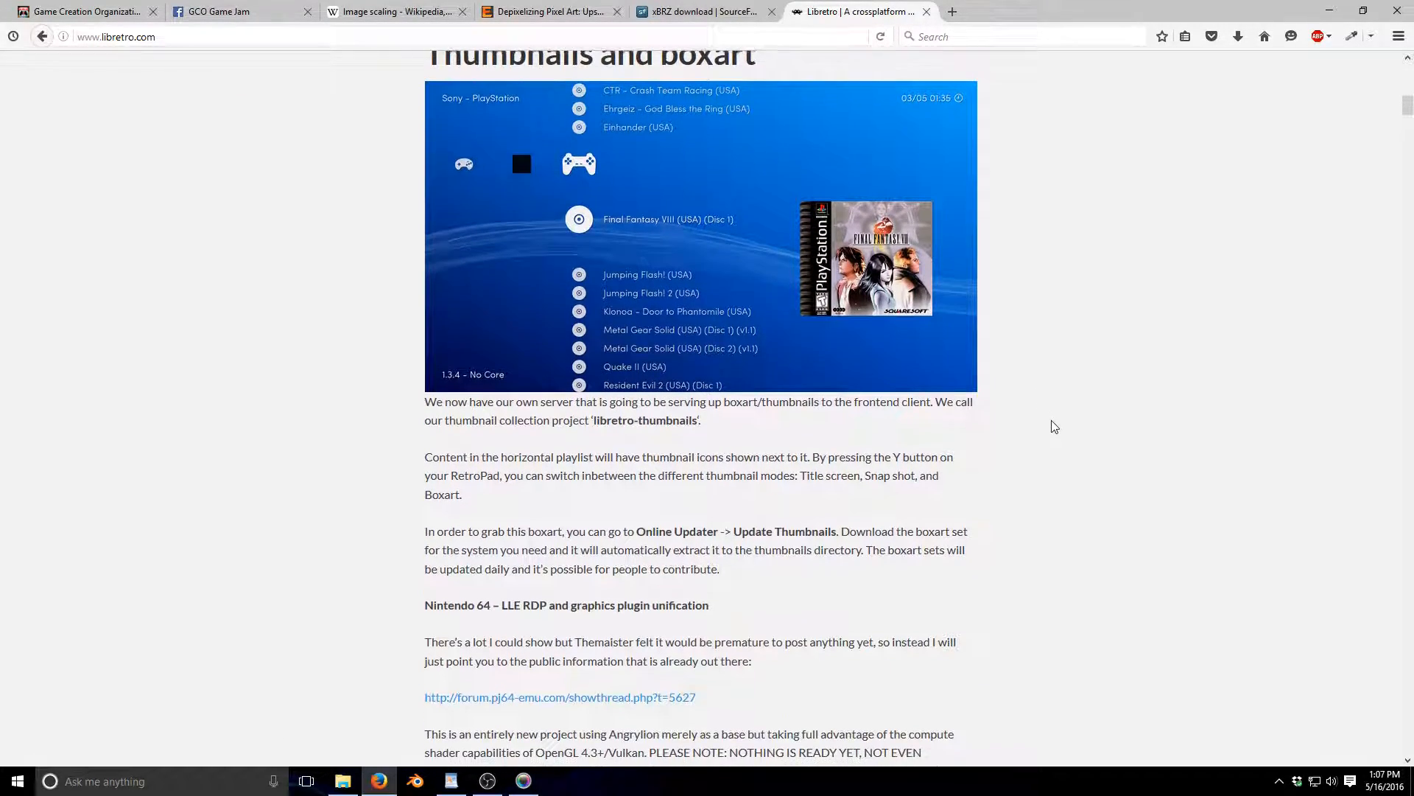
scroll(1058, 435, up, 3)
scroll(1055, 438, up, 12)
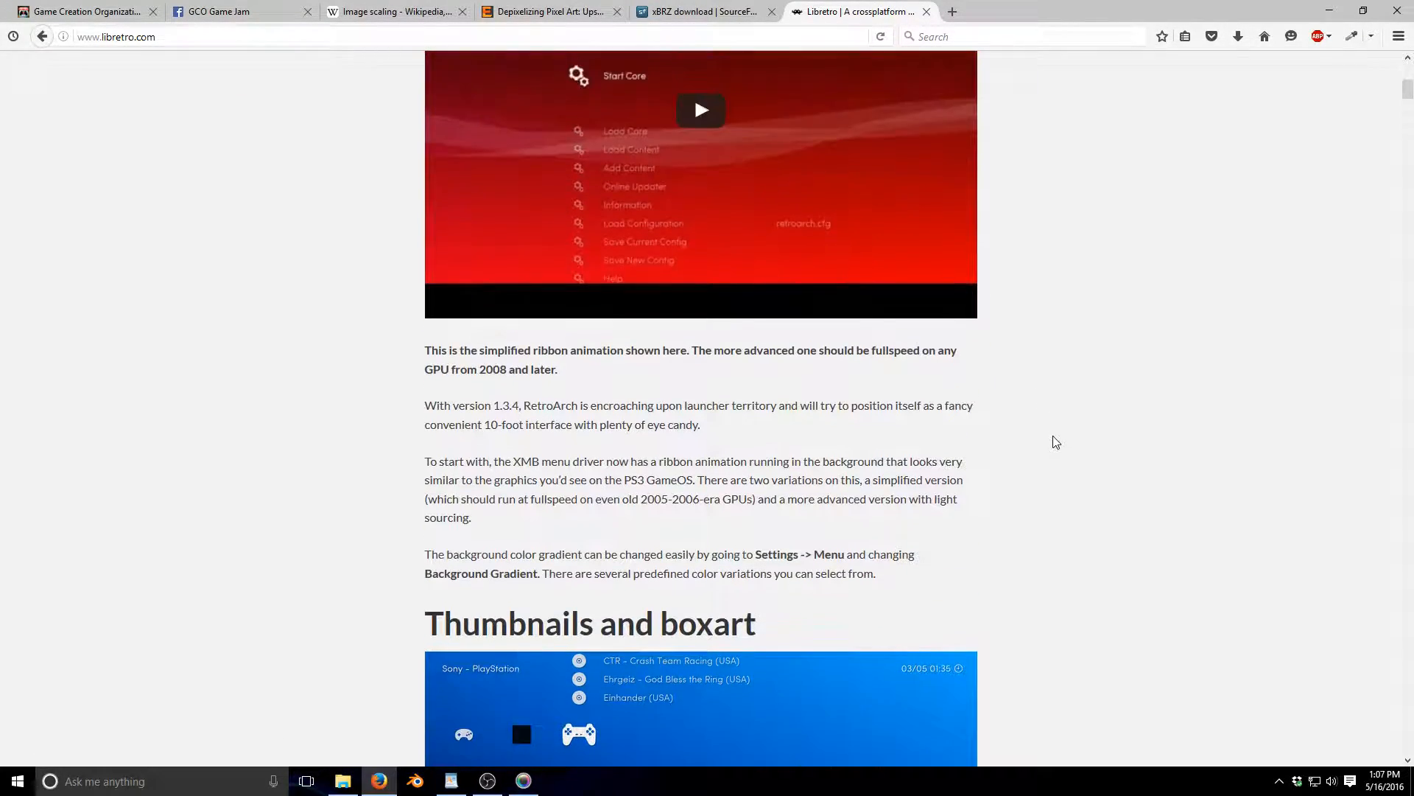
scroll(974, 414, up, 1)
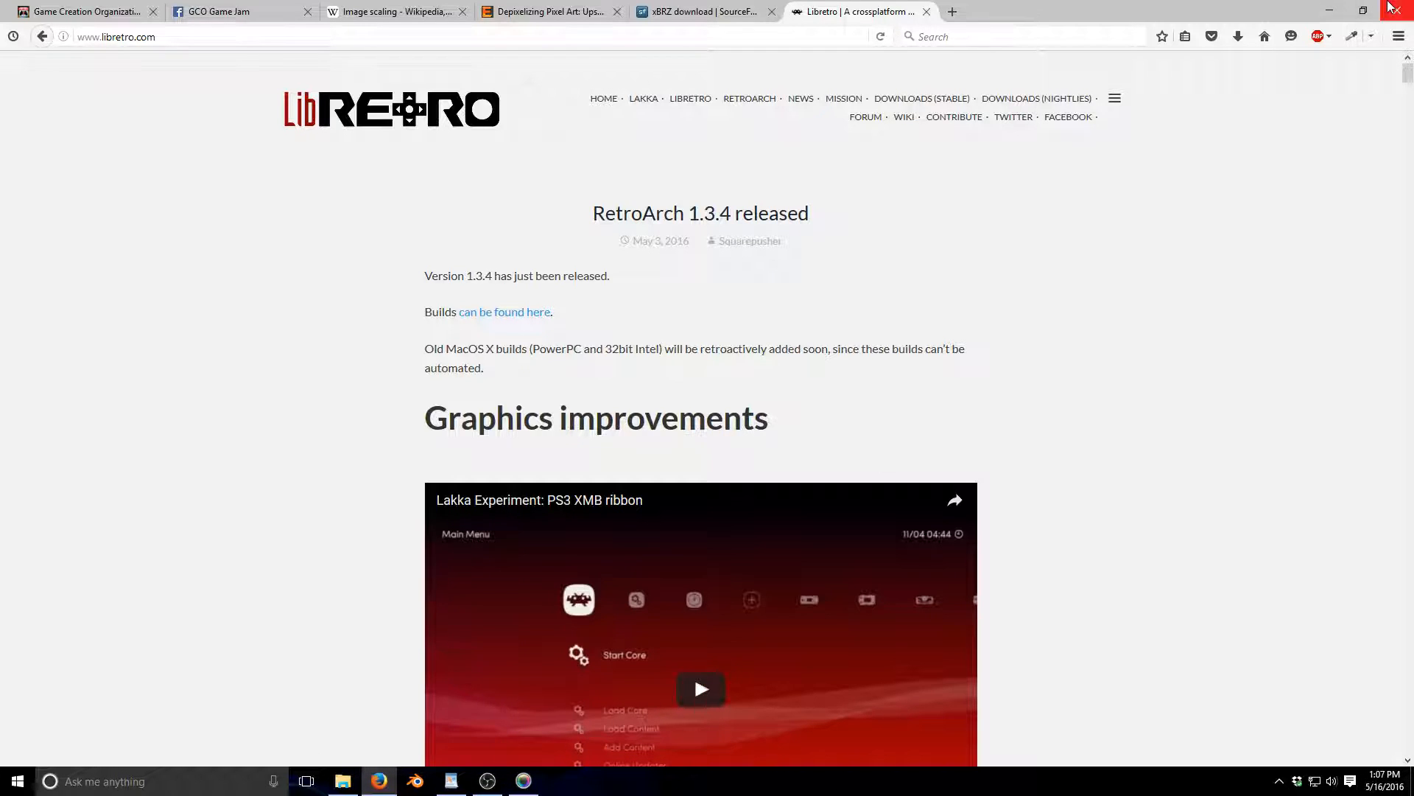
- Minimize the browser and launch RetroArch from its desktop shortcut
click(1330, 11)
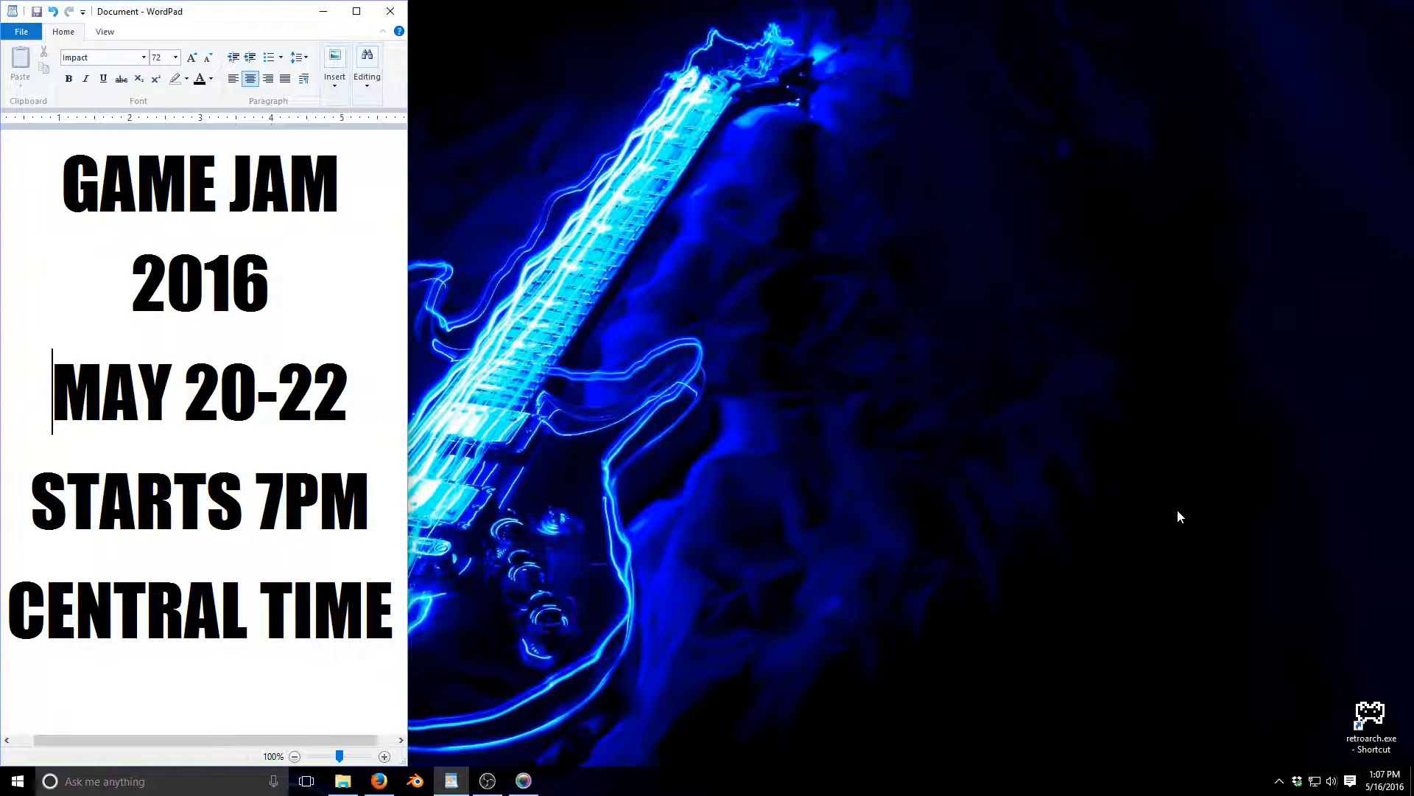
click(1385, 722)
double_click(1385, 719)
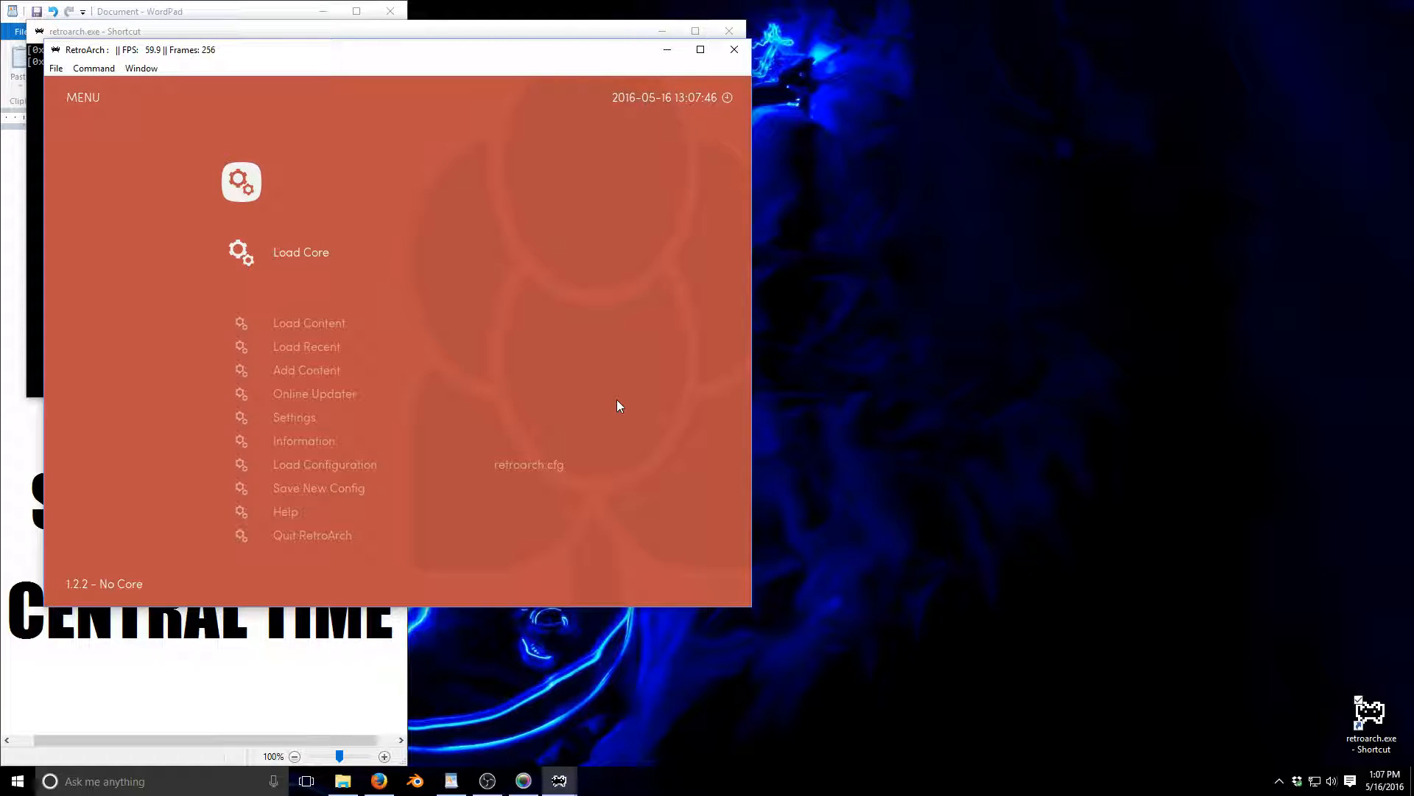
key(Down)
key(Down)
key(Up)
key(Up)
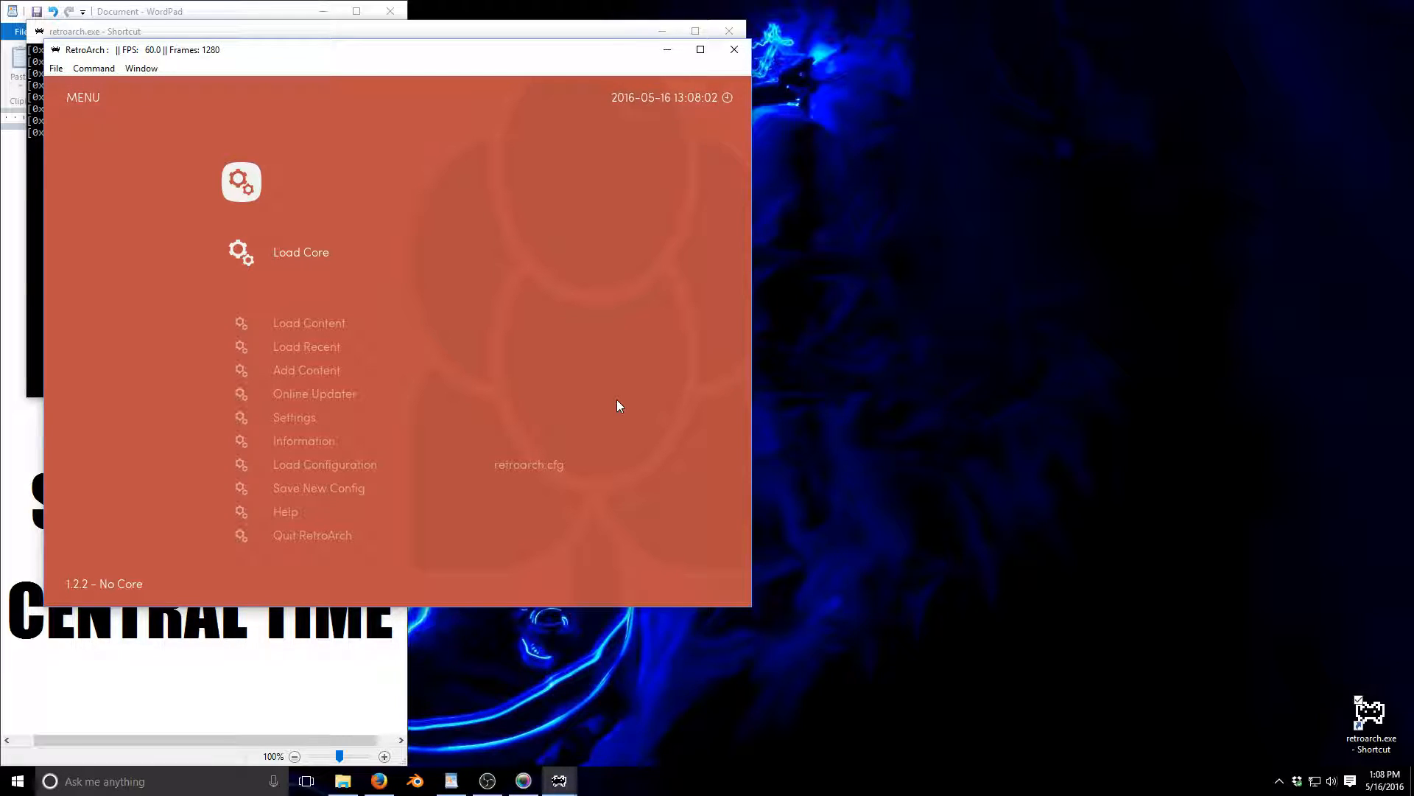
key(Down)
key(Down)
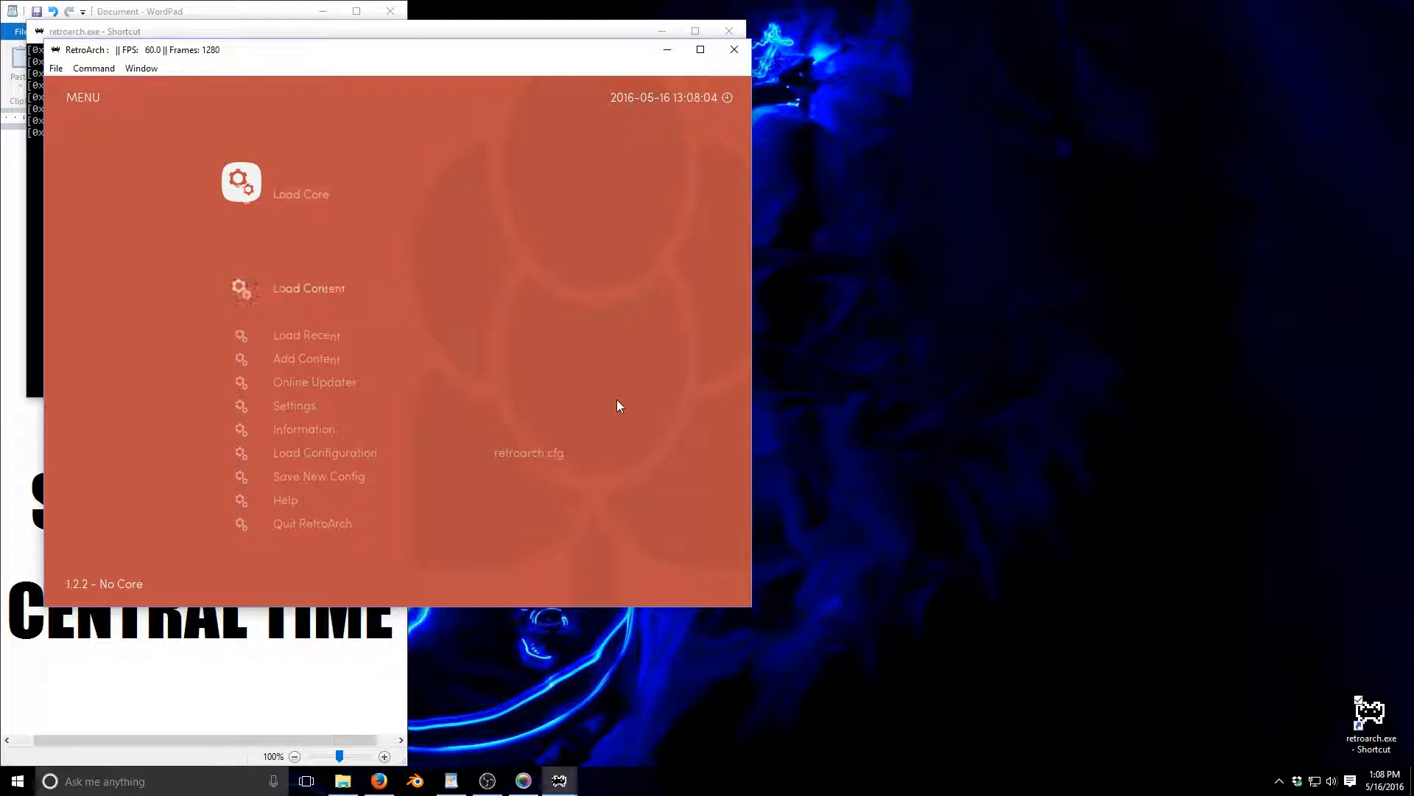
key(Up)
key(Up)
key(Down)
key(Down)
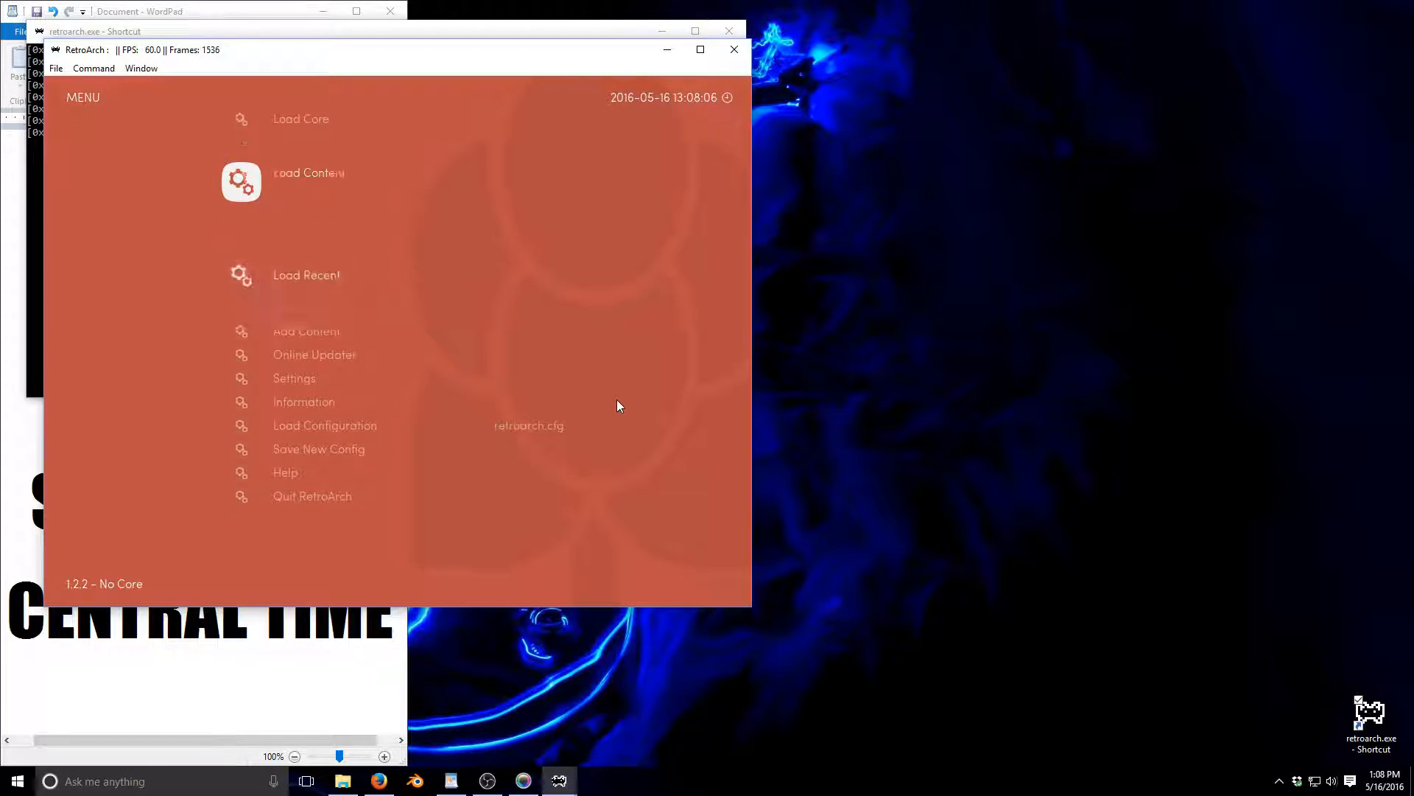
- Load the Imageviewer core in RetroArch
key(Up)
key(Up)
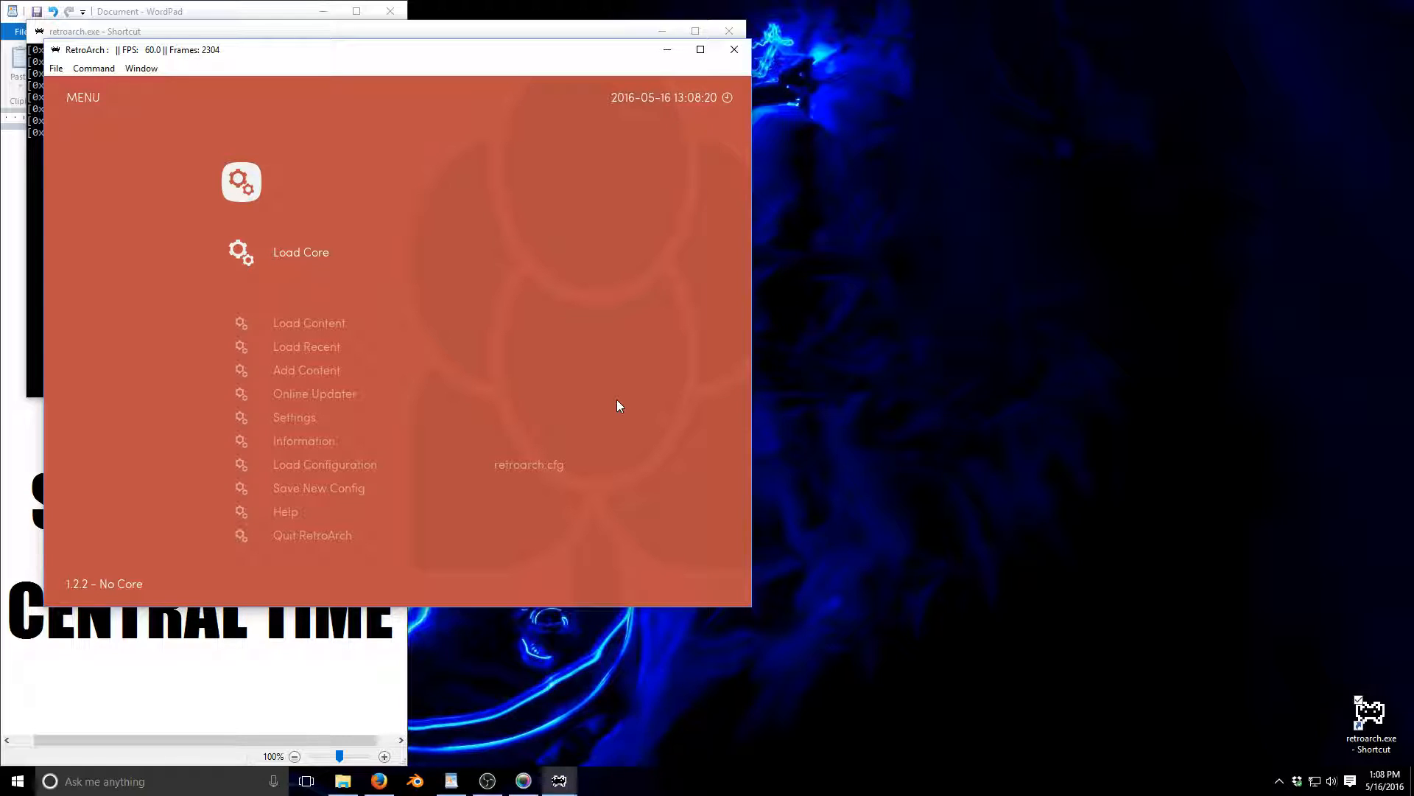
key(Return)
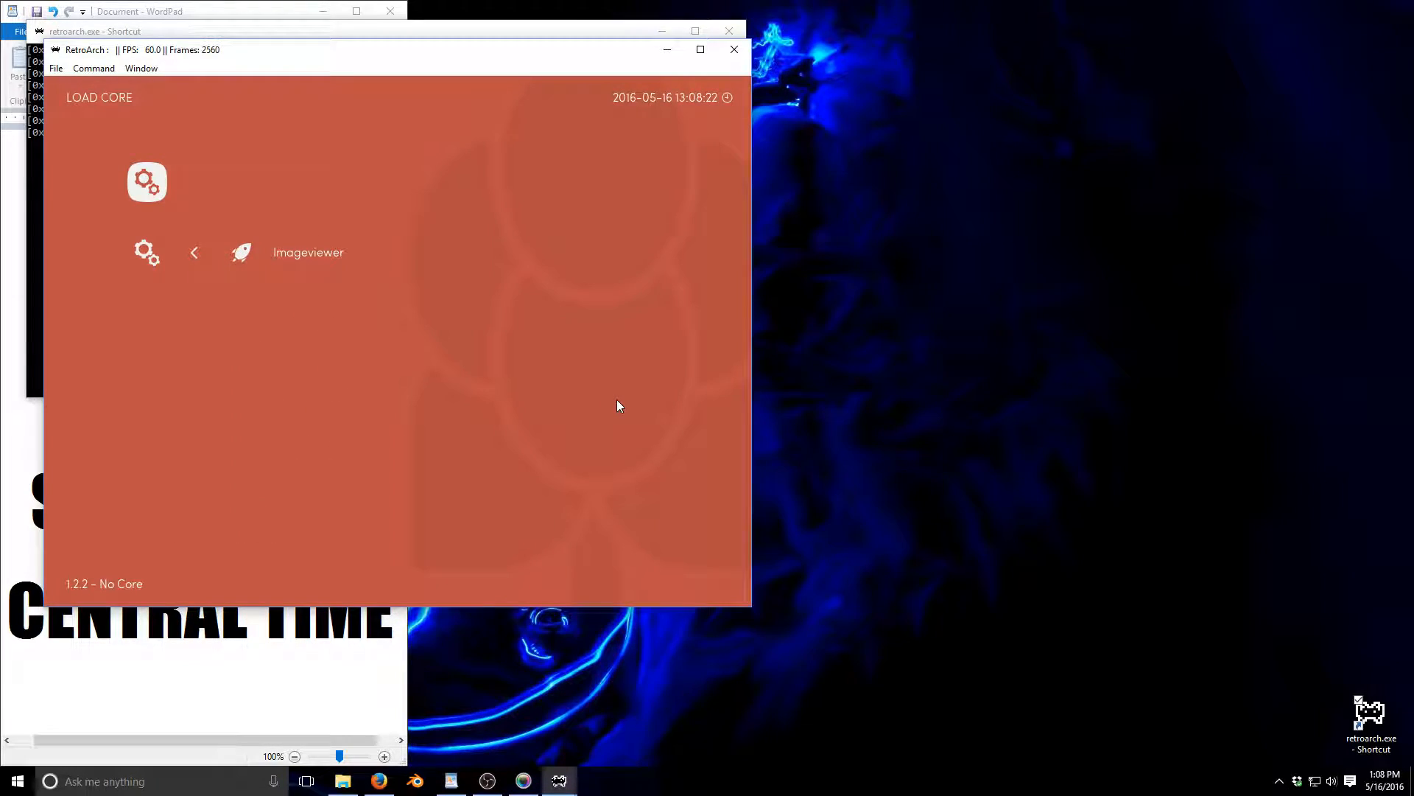
key(Return)
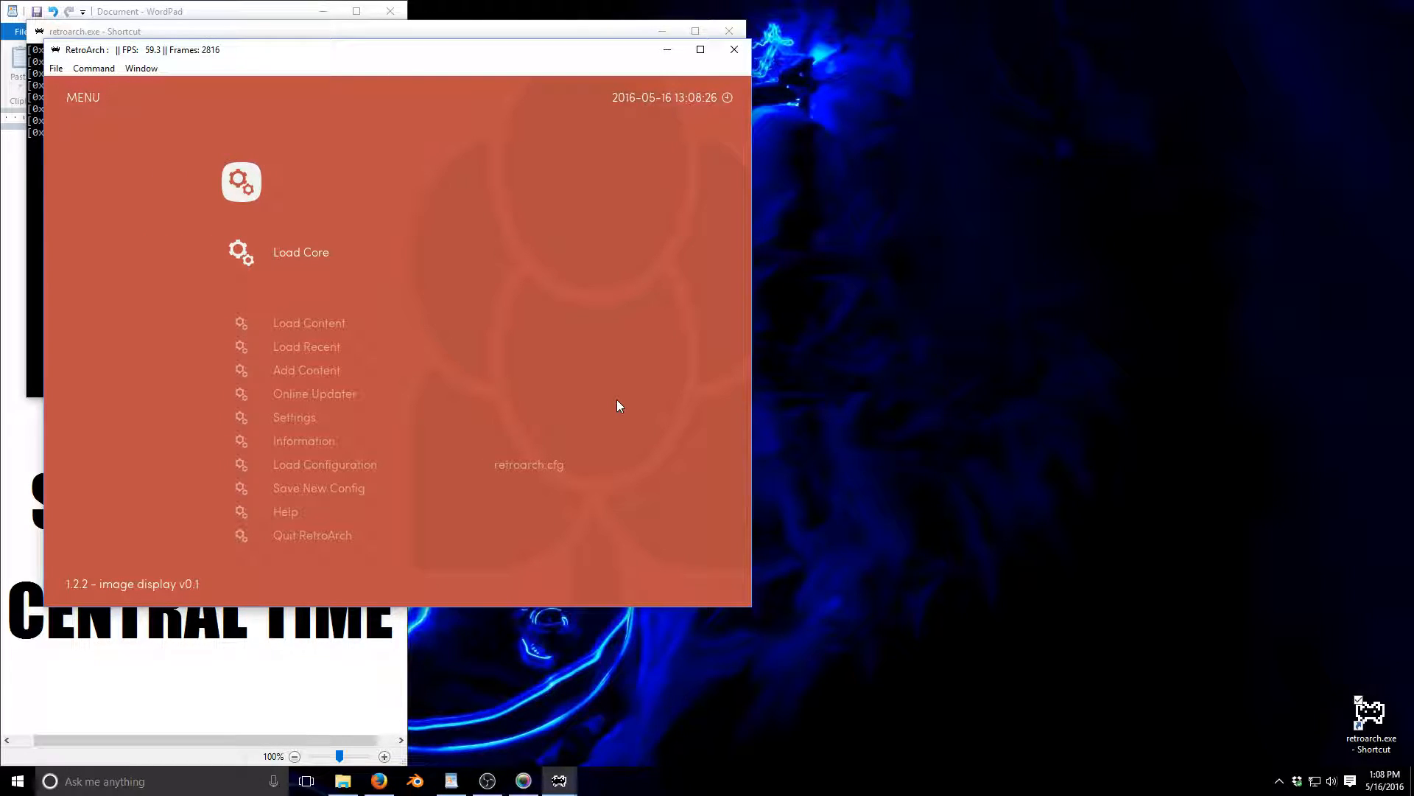
- Open the Video section of the RetroArch settings
key(Down)
key(Down)
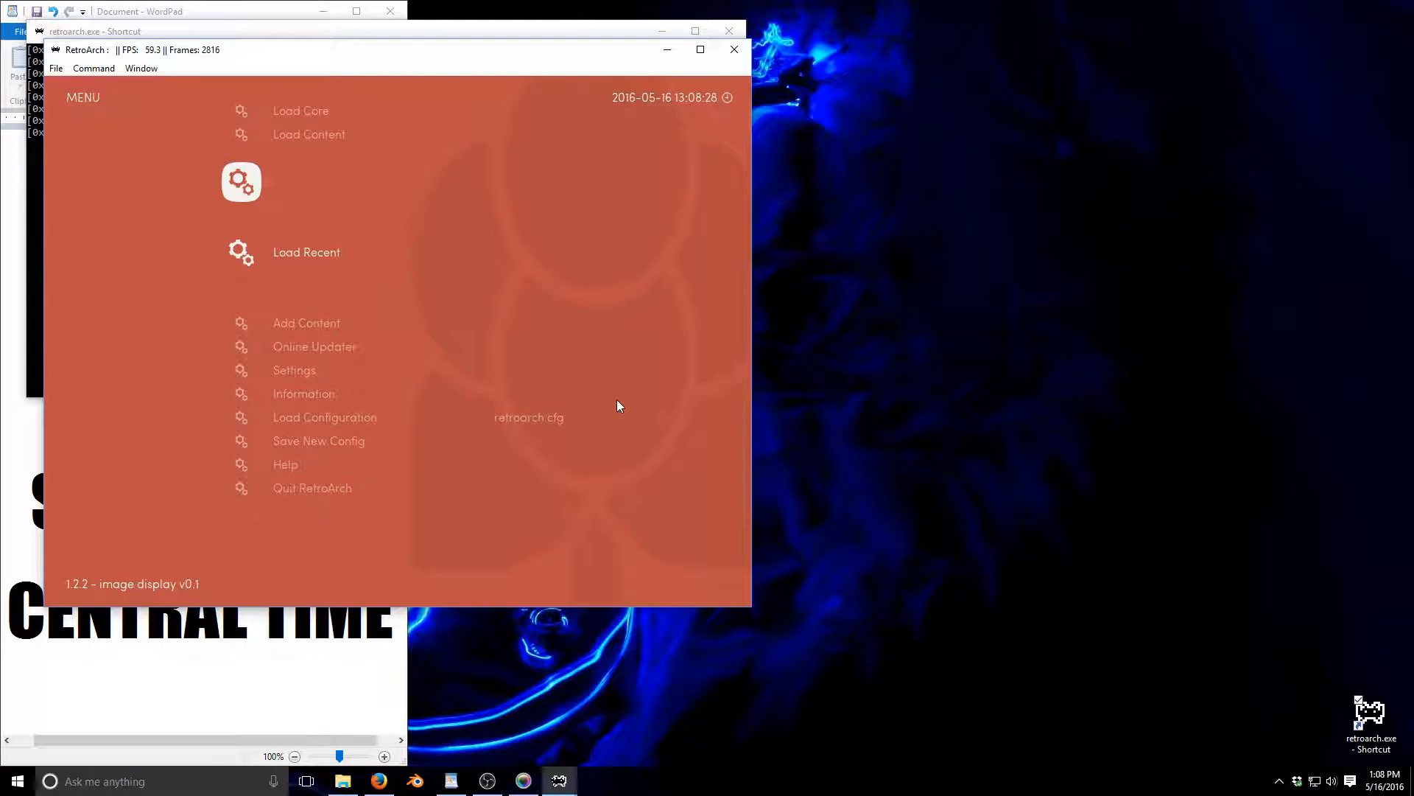
key(Down)
key(Down)
key(Down)
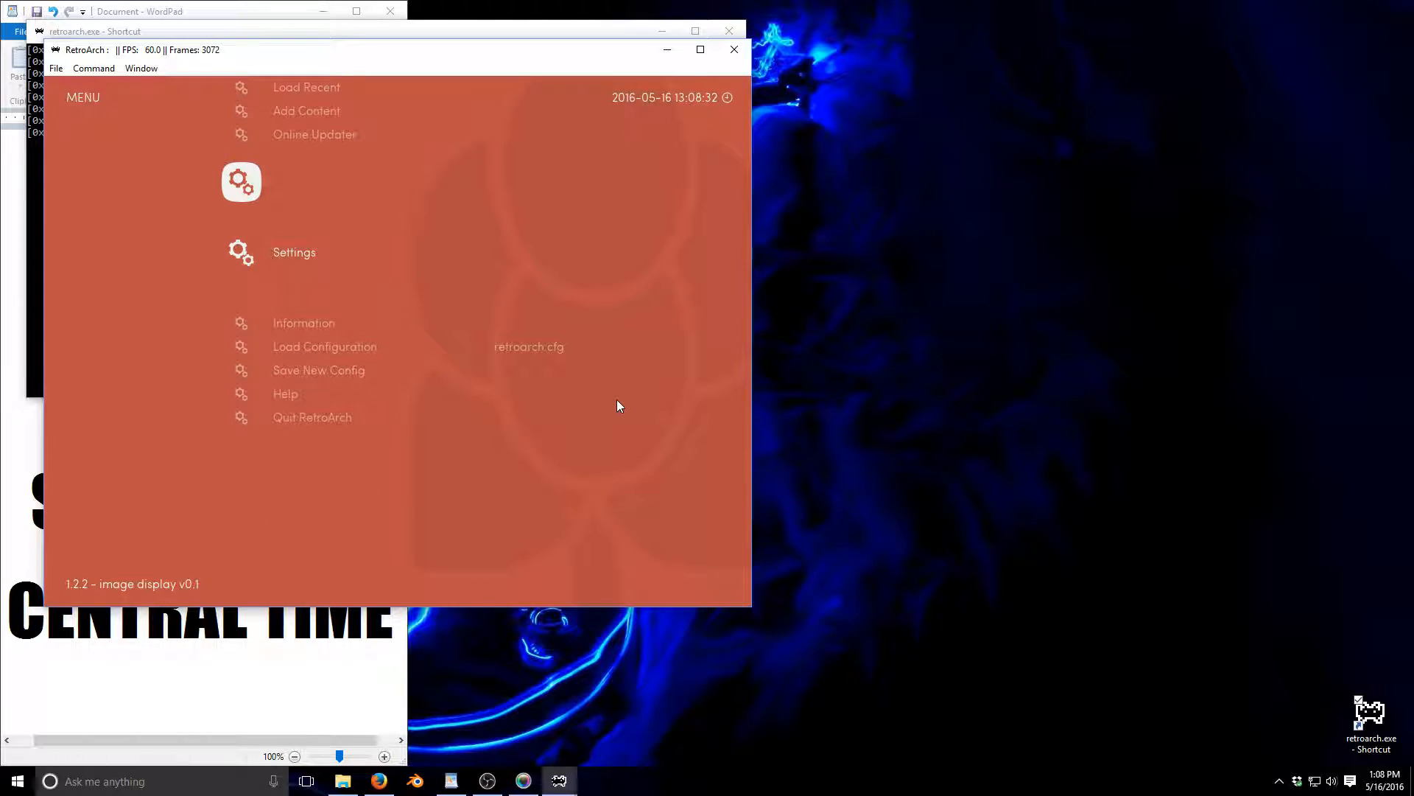
key(Return)
key(Down)
key(Down)
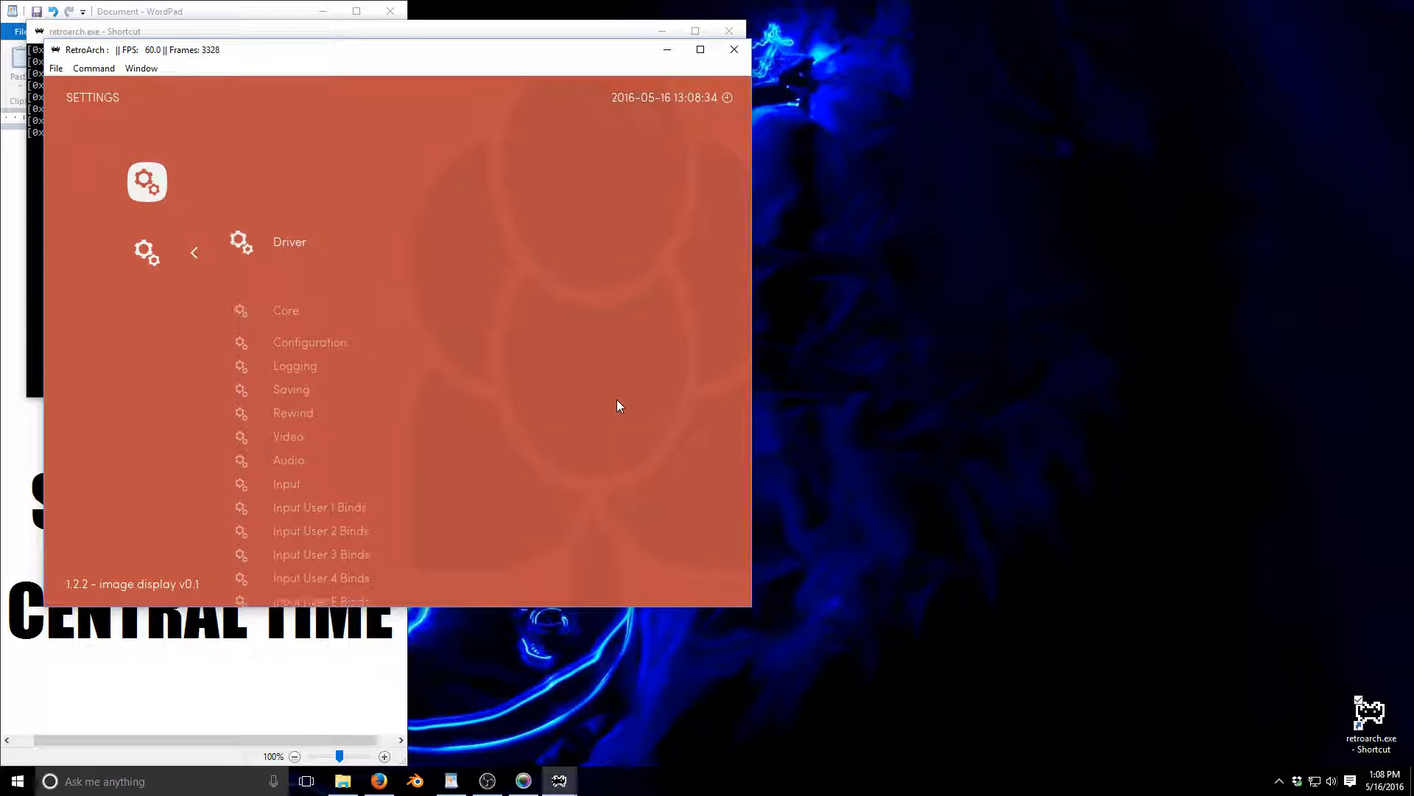
key(Down)
key(Down)
key(Down)
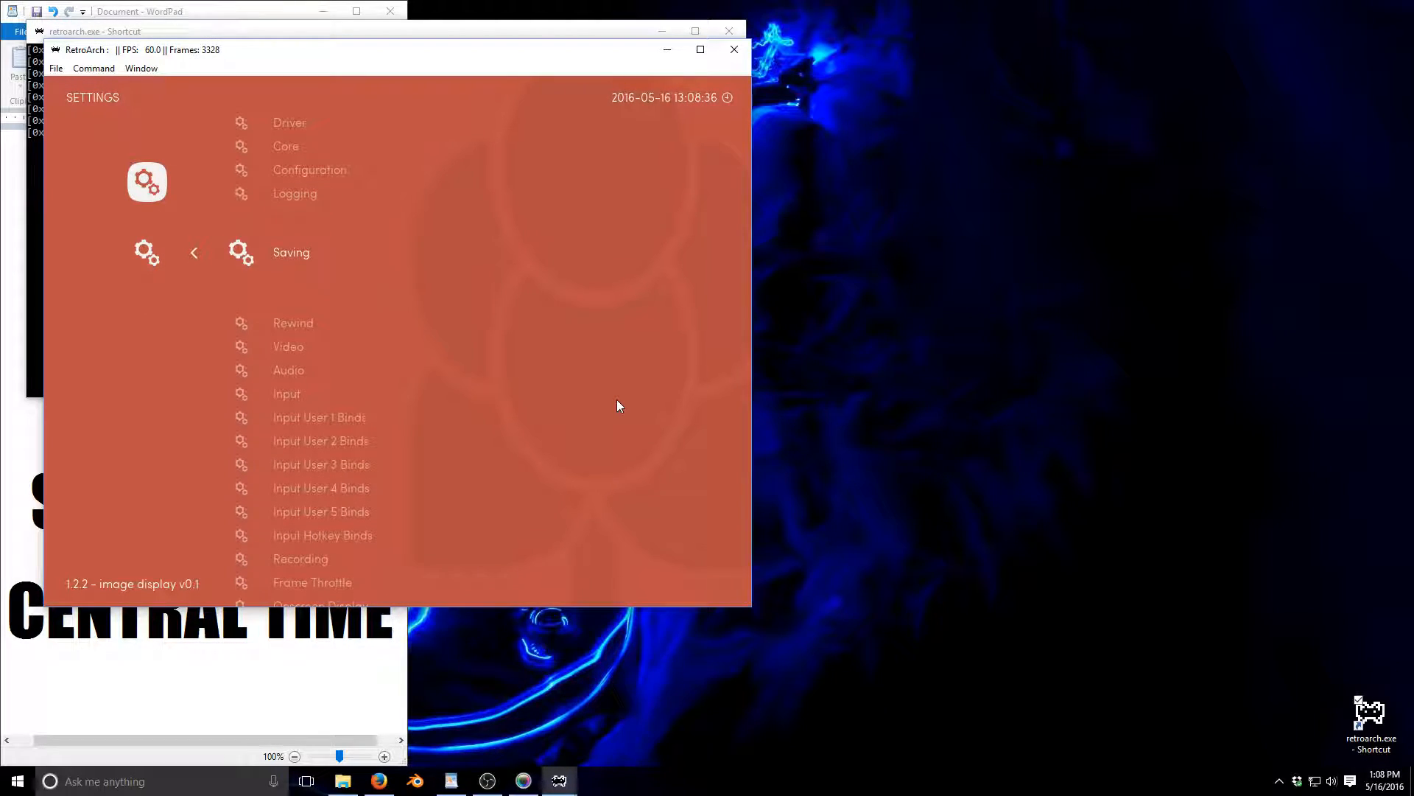
key(Return)
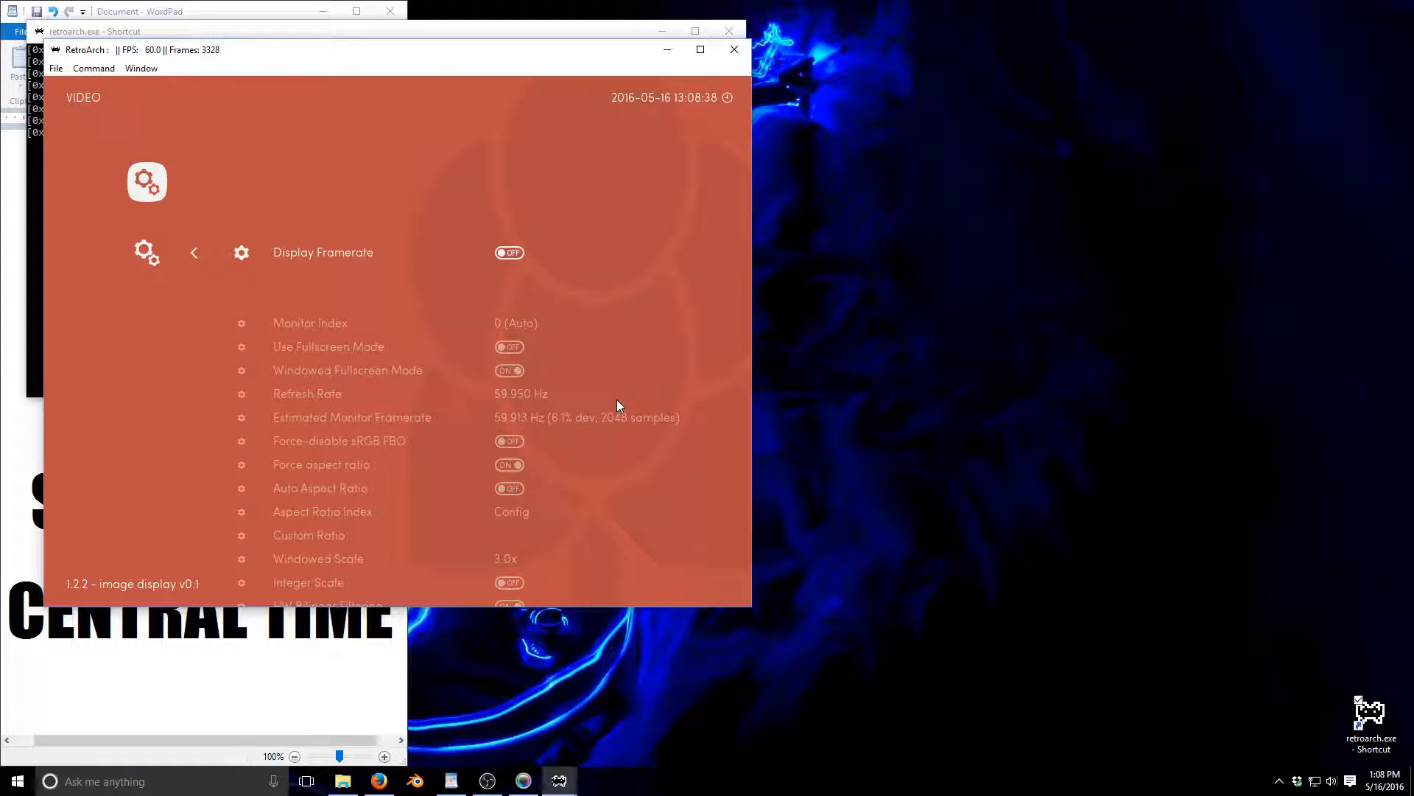
- Try changing the Windowed Scale in the Video settings and set it back to 3.0x
key(Down)
key(Down)
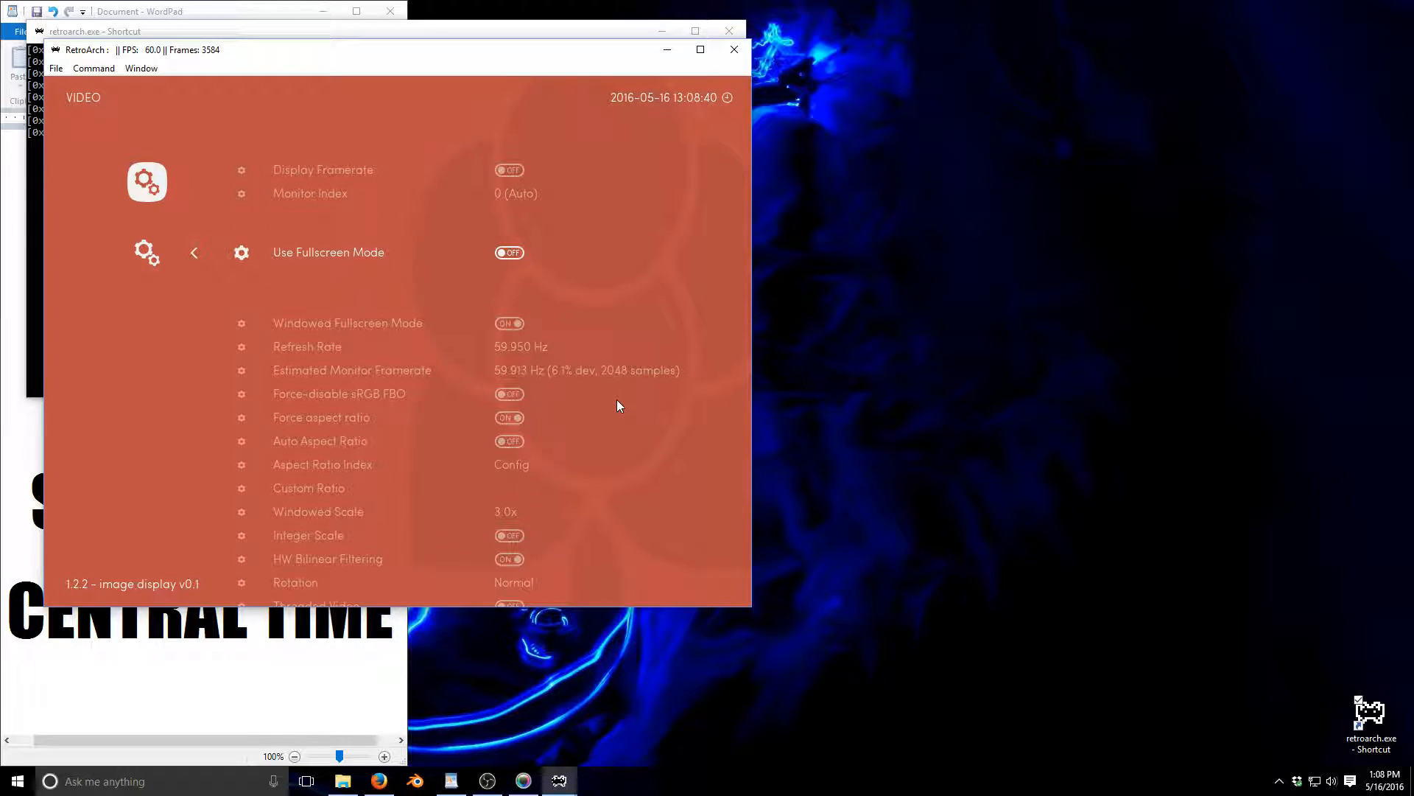
key(Down)
key(Down)
key(Down)
key(Down)
key(Down)
key(Down)
key(Down)
key(Down)
key(Down)
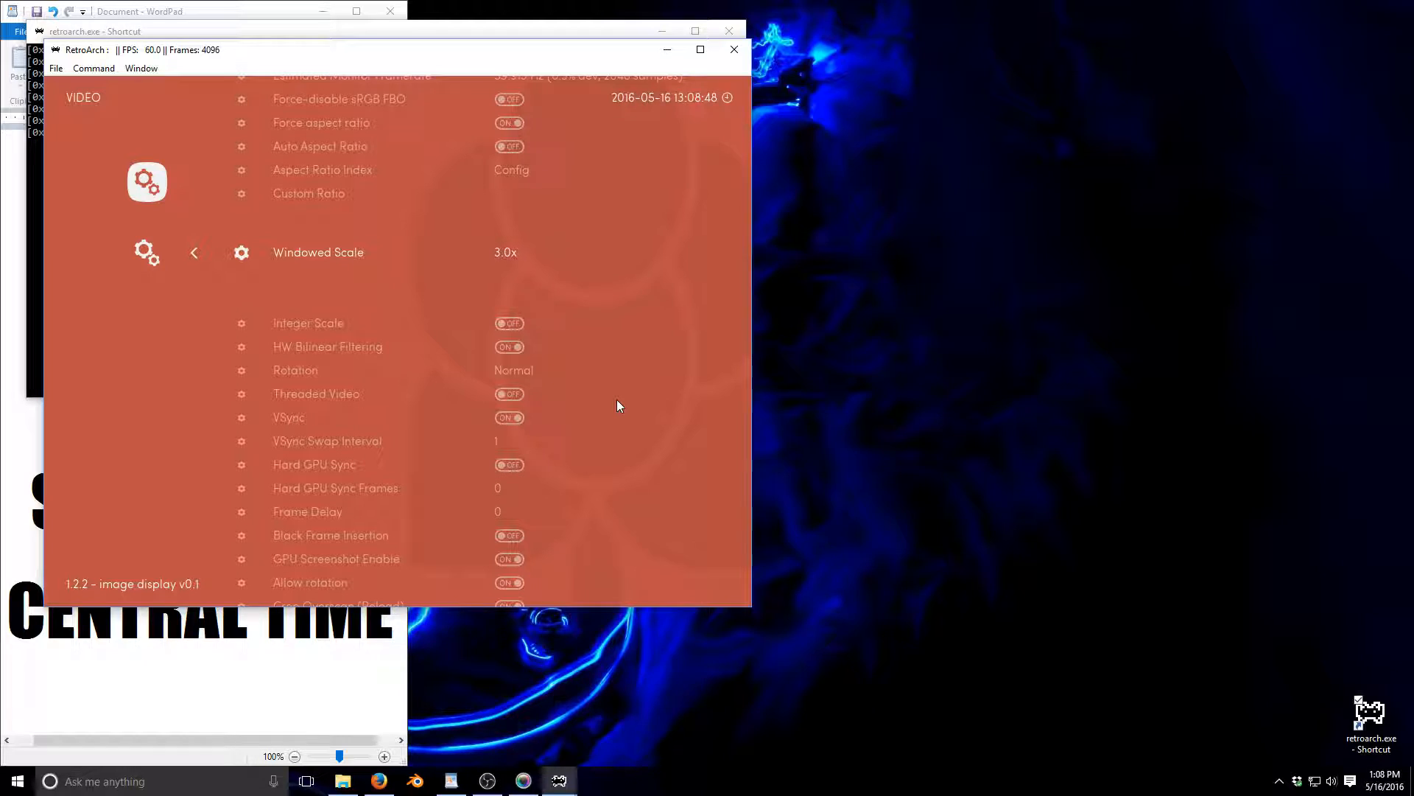
key(Left)
key(Right)
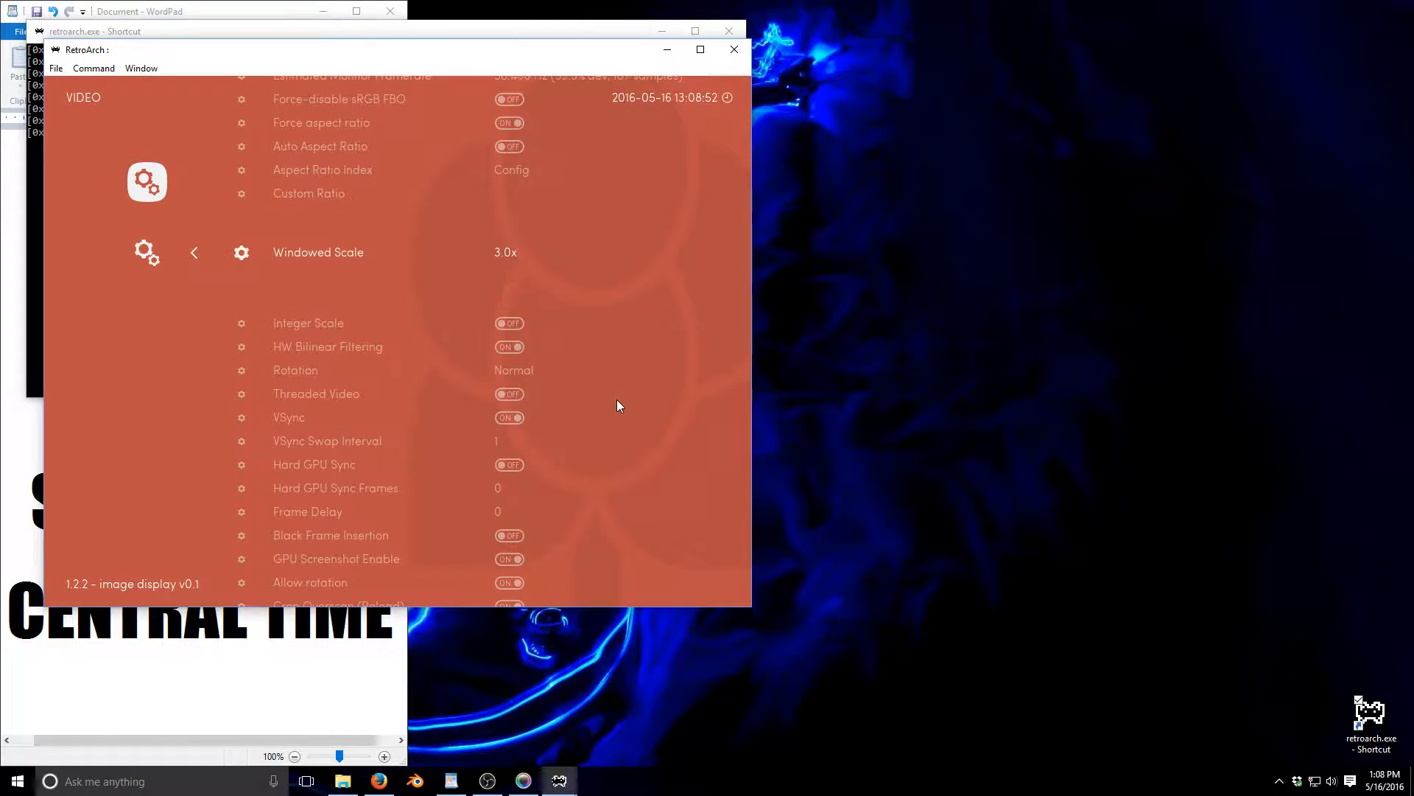
key(Right)
key(Right)
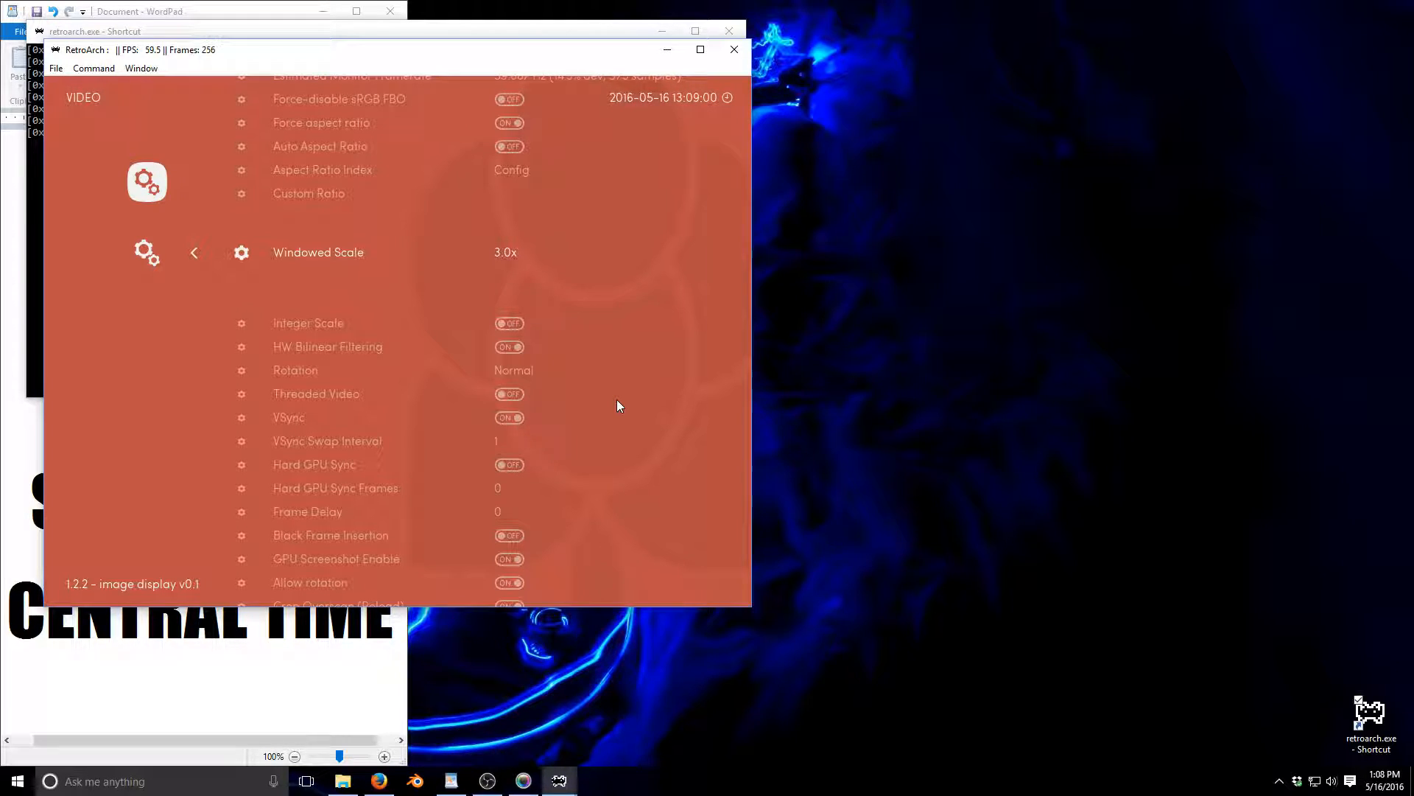
- Look through the remaining Video settings from Integer Scale and HW Bilinear Filtering down to Video Filter
key(Down)
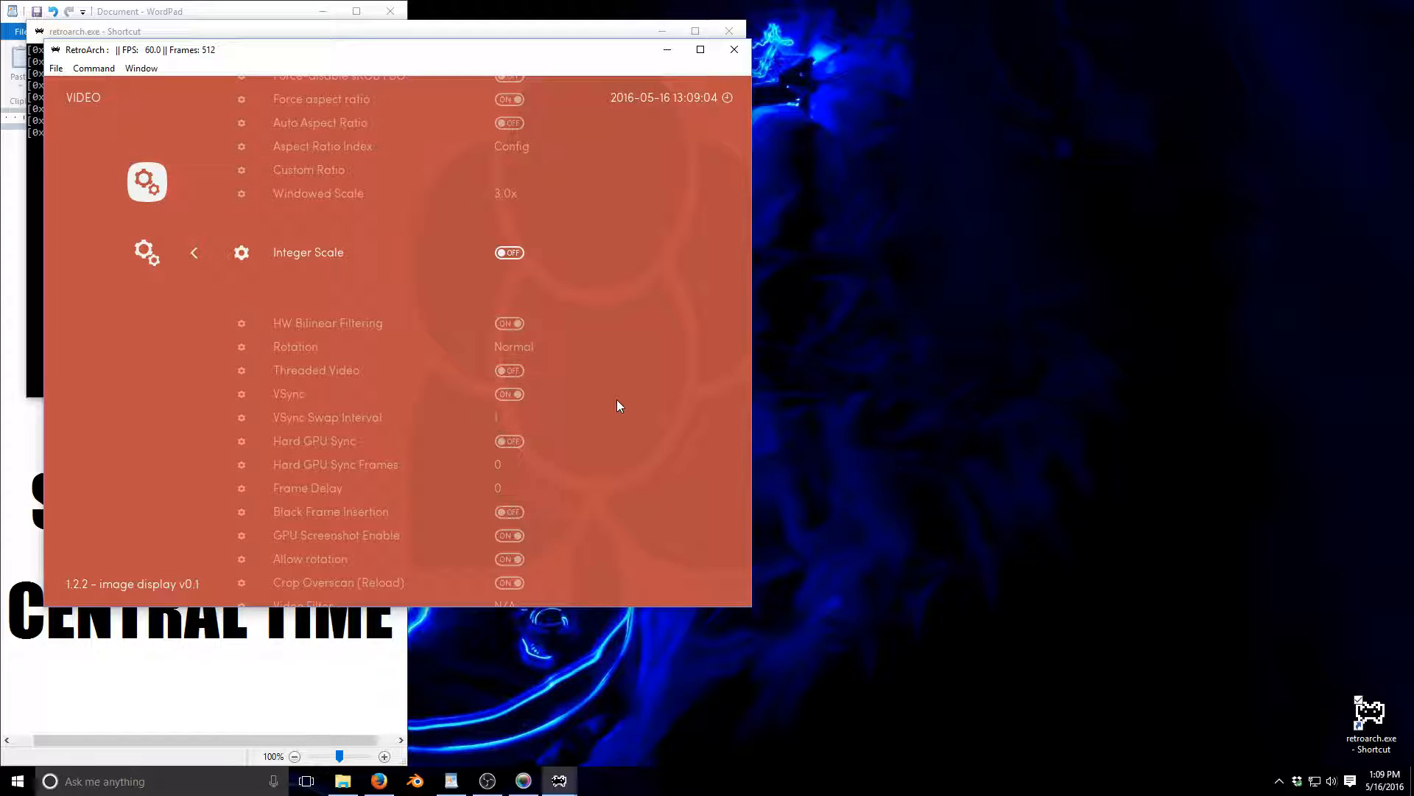
key(Down)
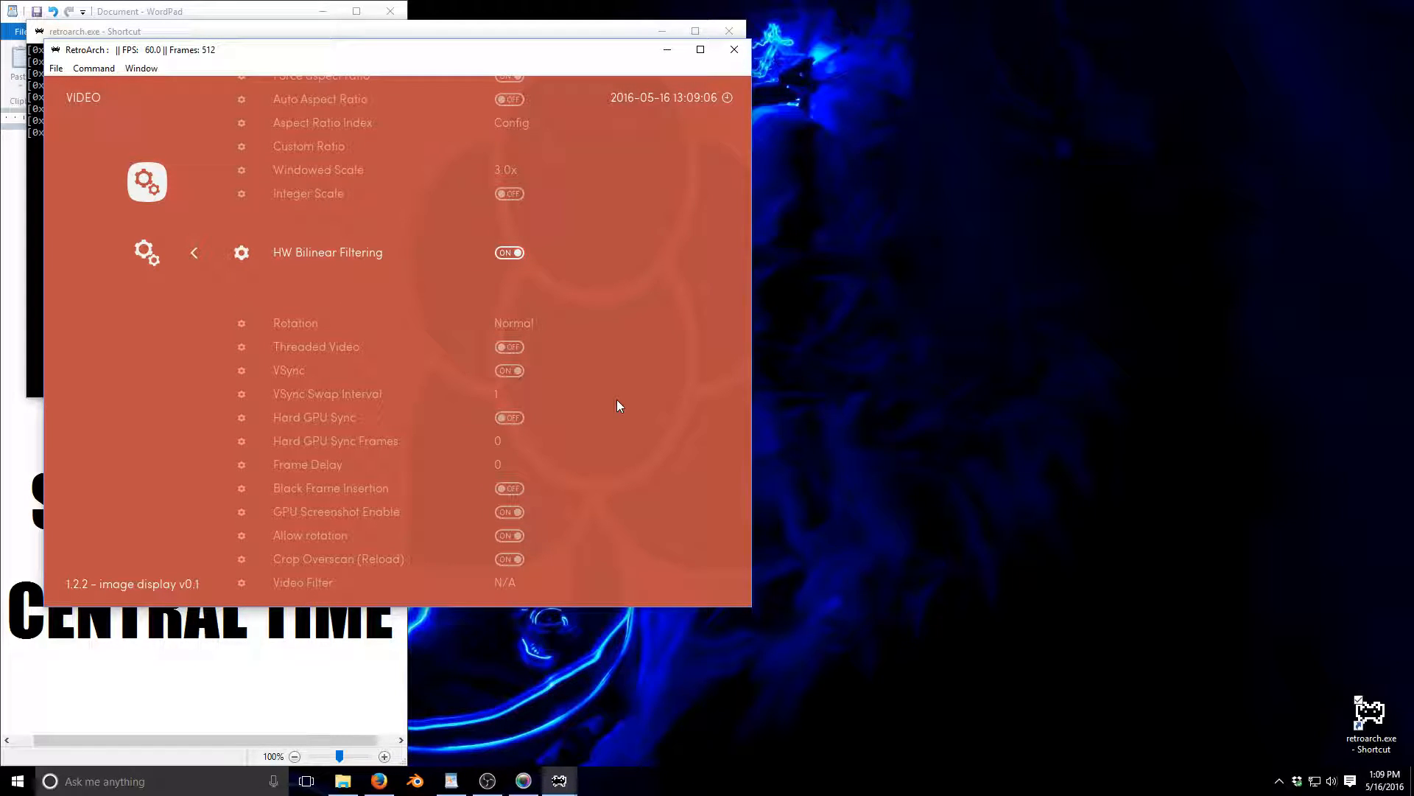
key(Down)
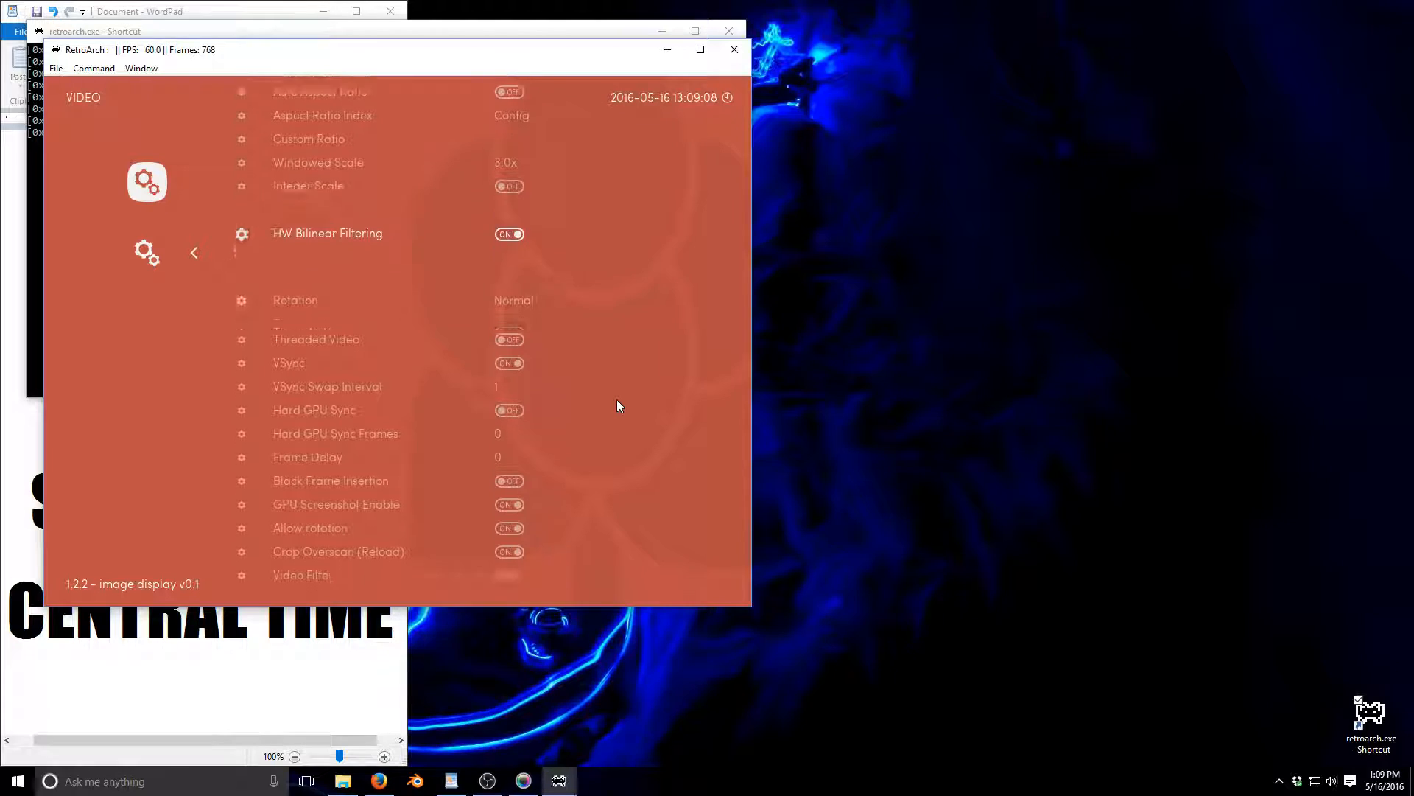
key(Down)
key(Down)
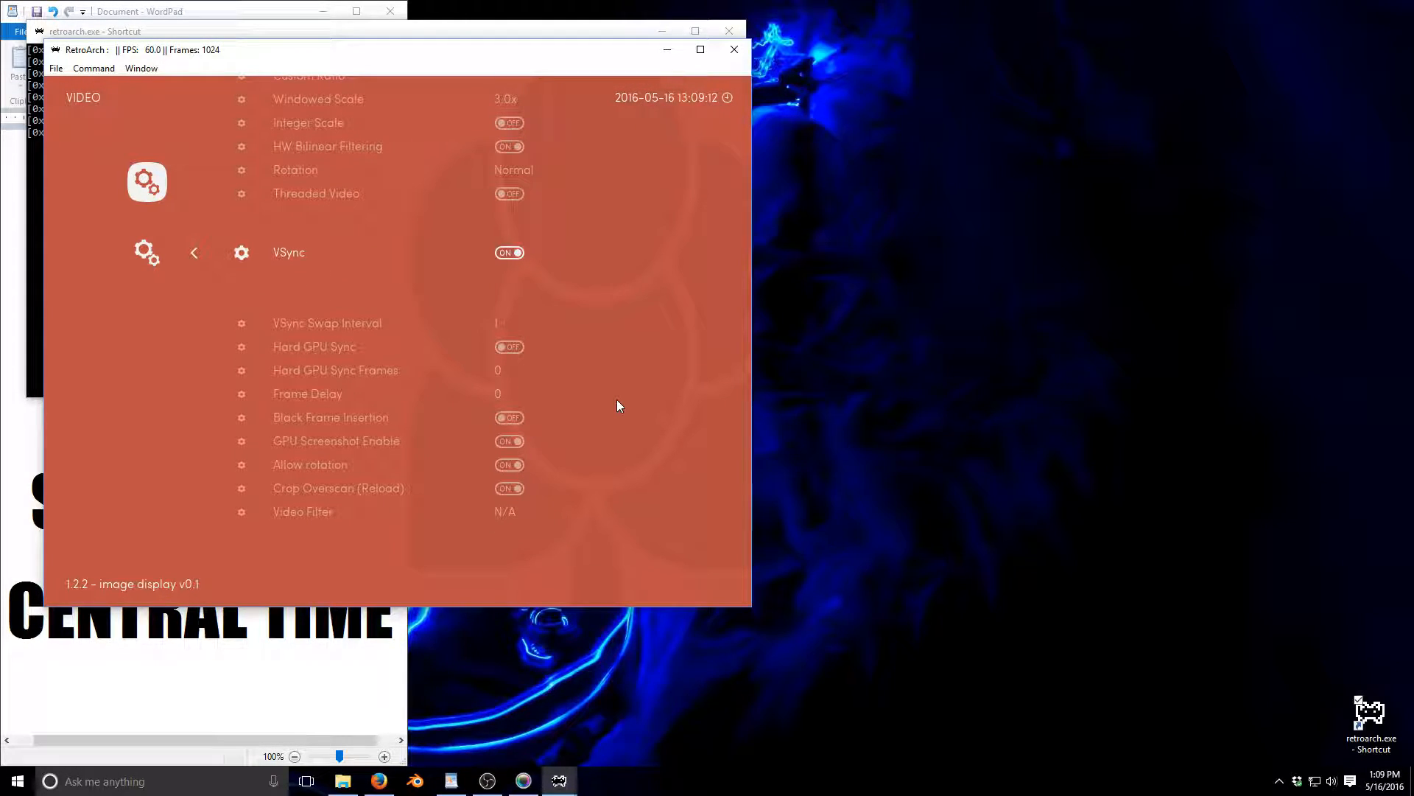
key(Down)
key(Down)
key(Down)
key(Down)
key(Down)
key(Down)
key(Down)
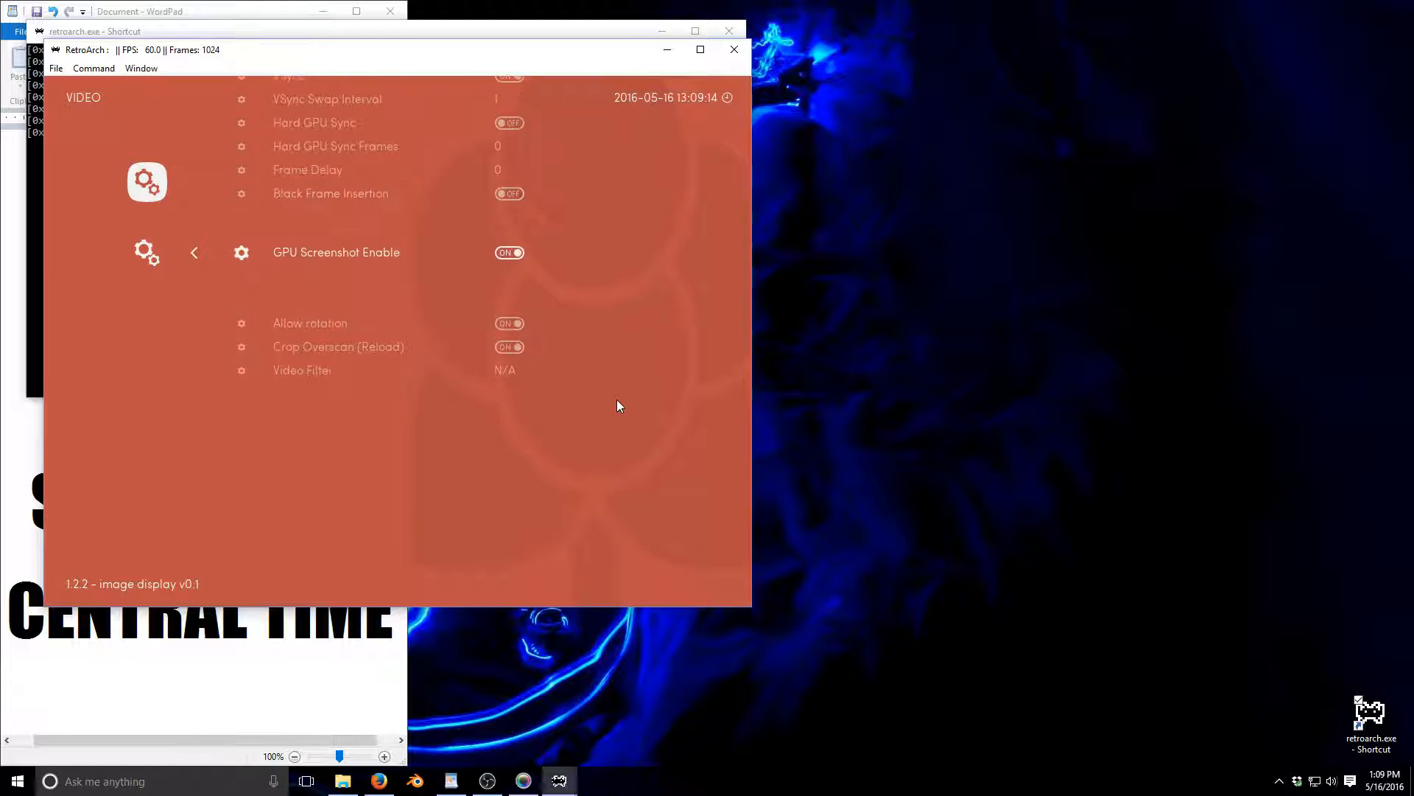
key(Down)
key(Down)
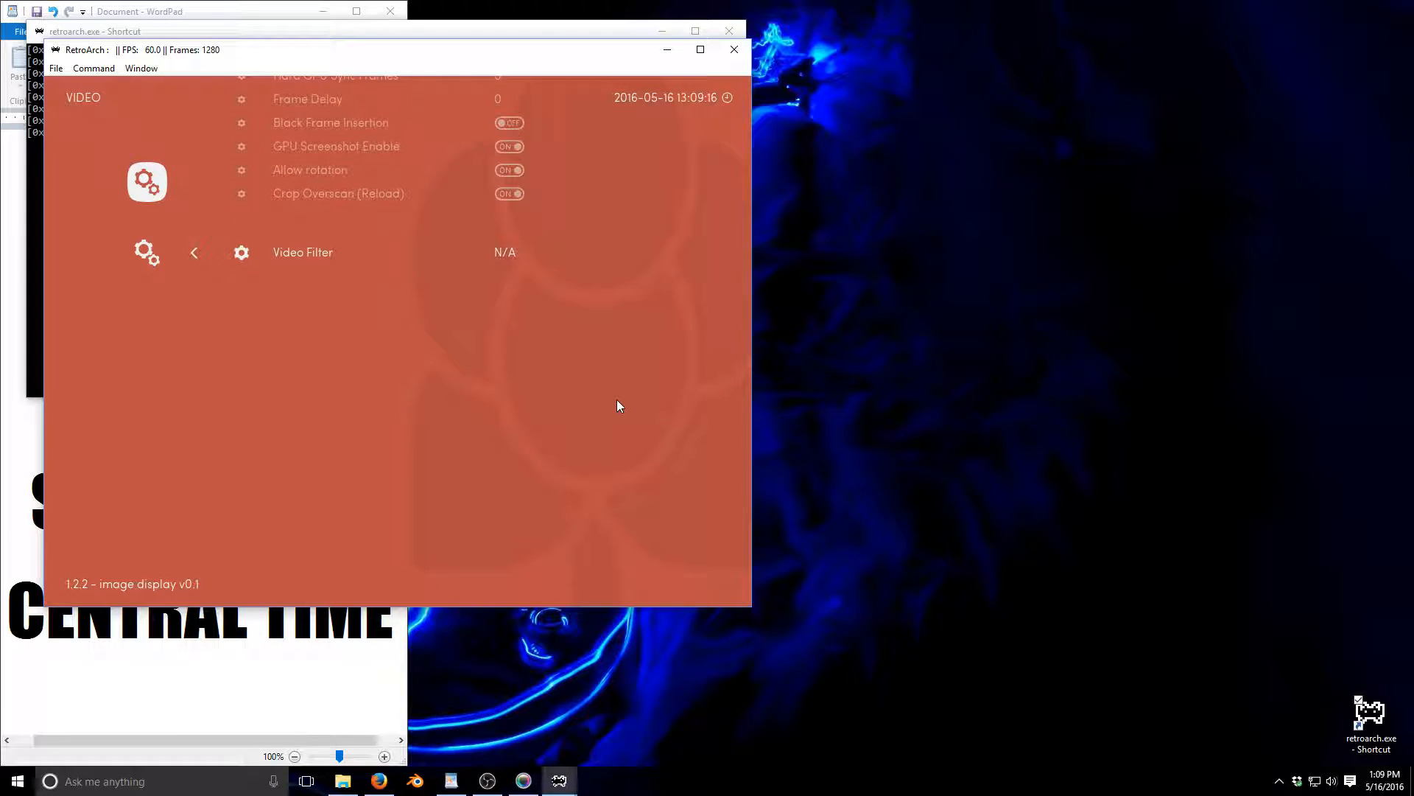
key(Up)
key(Down)
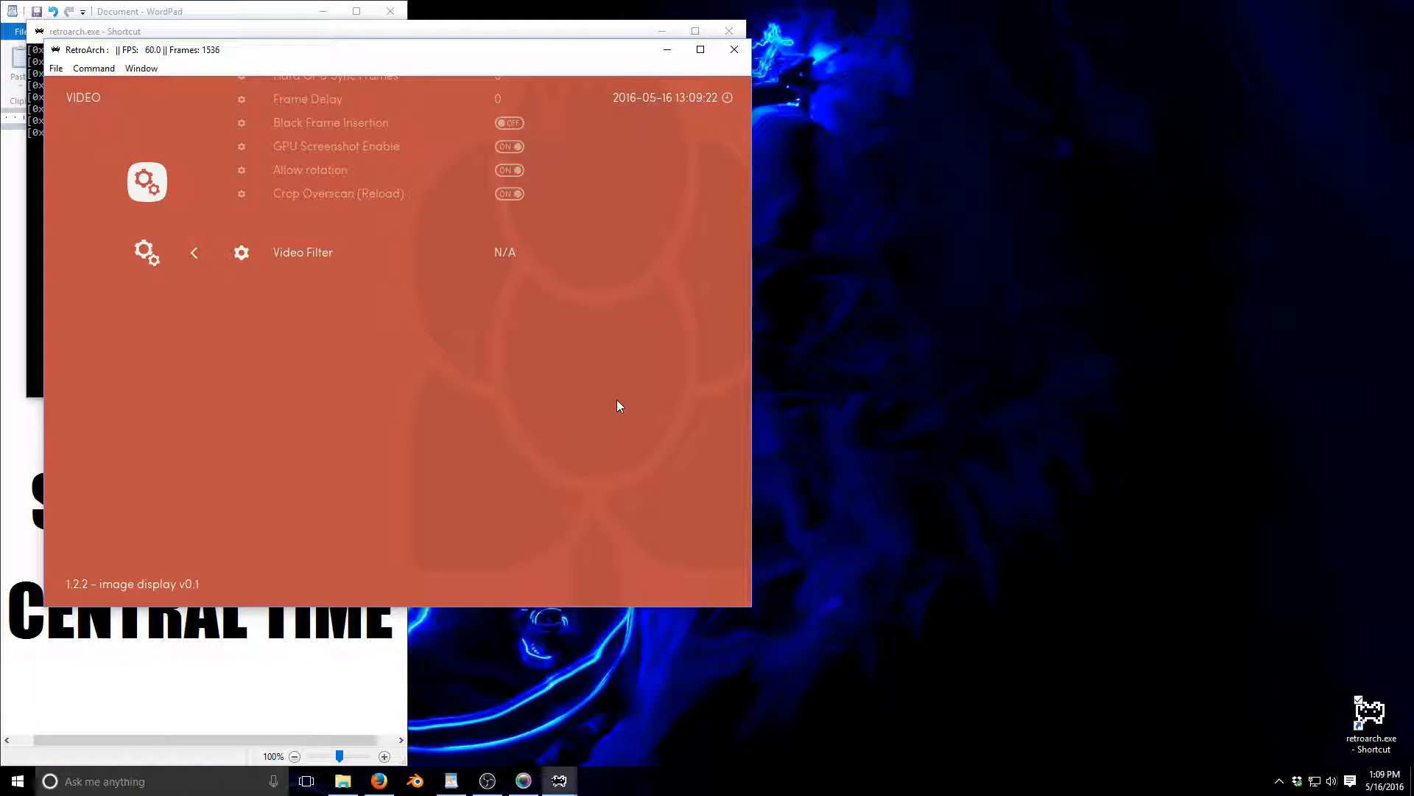
- Look back over the whole Video settings list around Video Filter, and return to the main Settings list
key(Up)
key(Up)
key(Up)
key(Up)
key(Up)
key(Up)
key(Down)
key(Down)
key(Down)
key(Down)
key(Down)
key(Down)
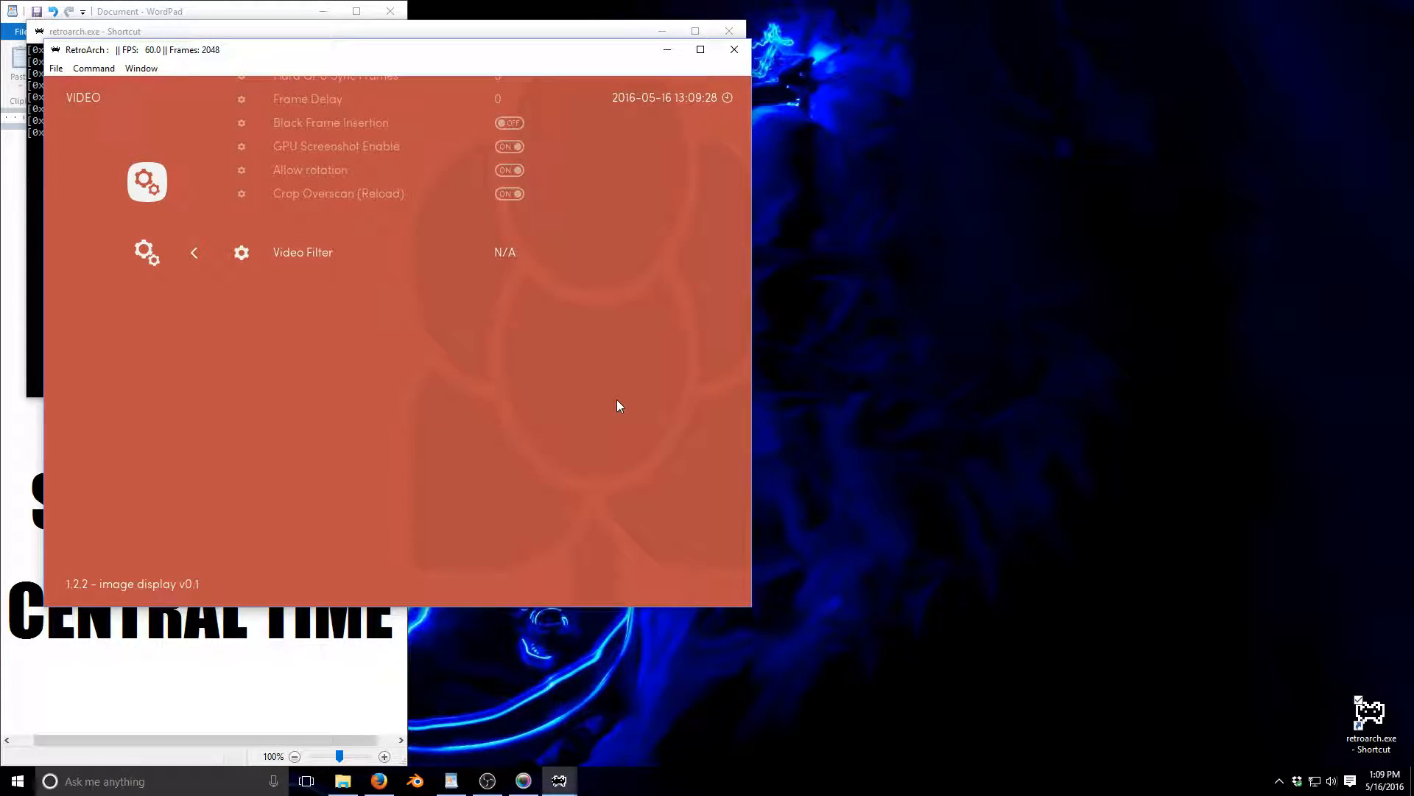
key(Up)
key(Up)
key(Up)
key(Up)
key(Up)
key(Up)
key(Up)
key(Up)
key(Up)
key(Up)
key(Up)
key(Up)
key(Up)
key(Up)
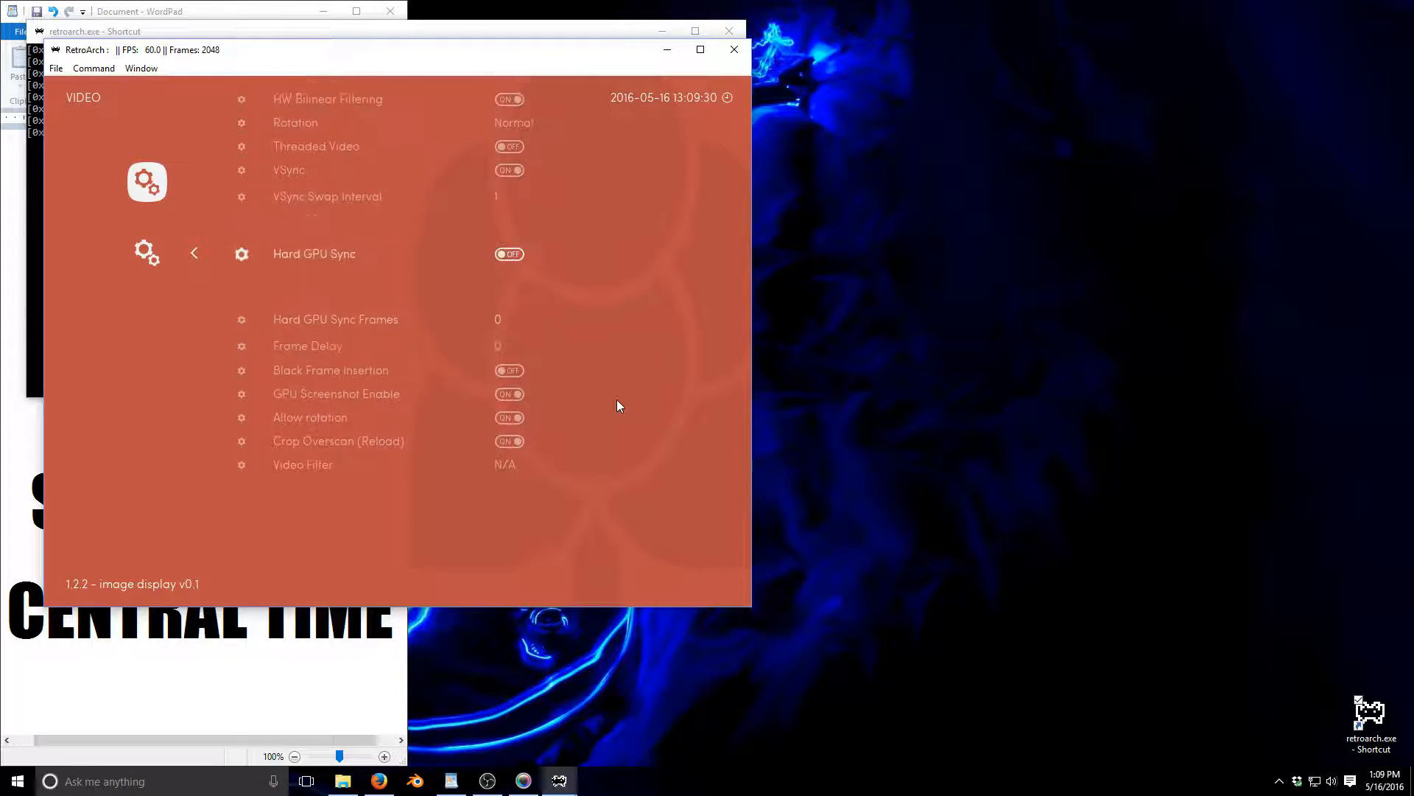
key(Up)
key(Up)
key(Up)
key(Up)
key(Up)
key(Up)
key(Up)
key(Up)
key(Up)
key(Up)
key(Up)
key(Up)
key(Up)
key(Up)
key(Up)
key(Up)
key(Up)
key(Up)
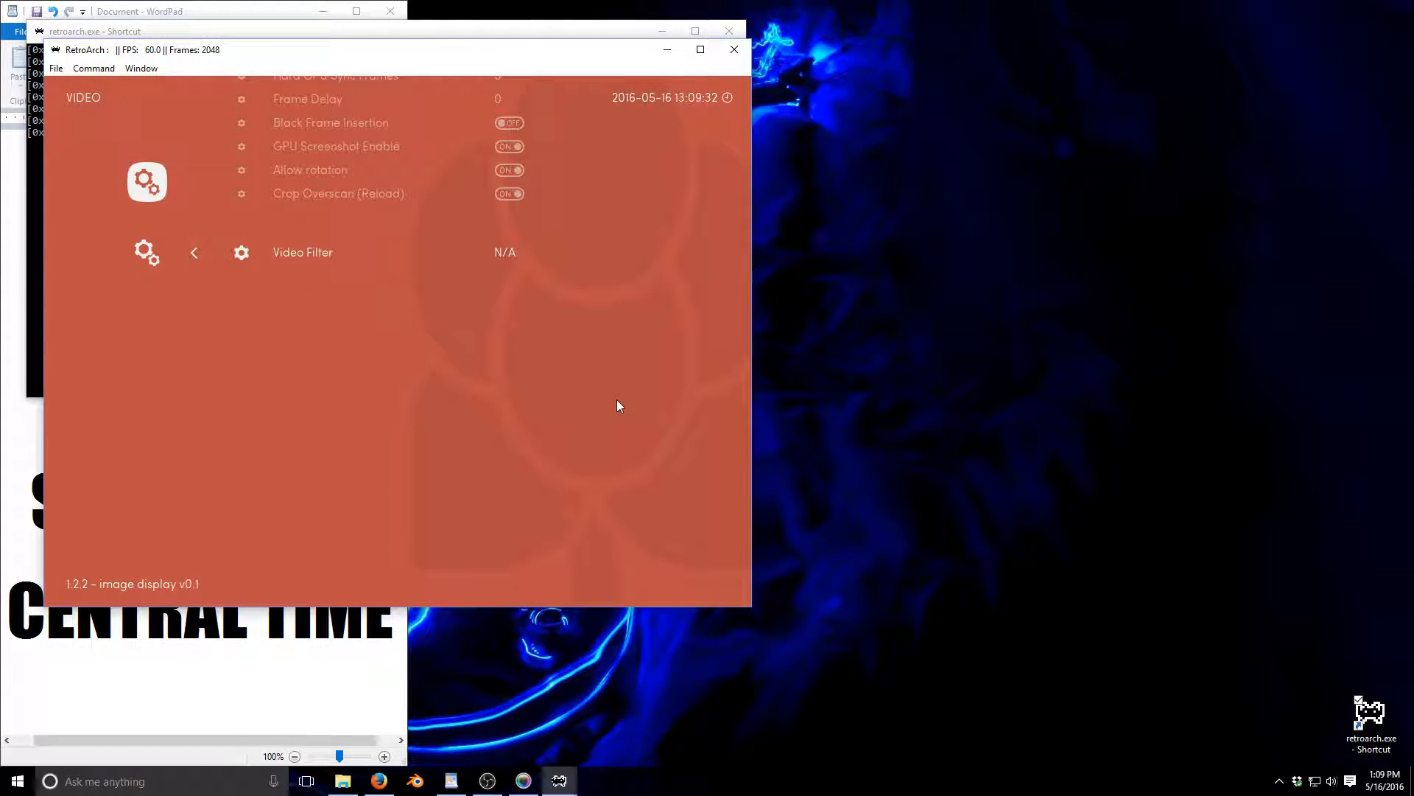
key(BackSpace)
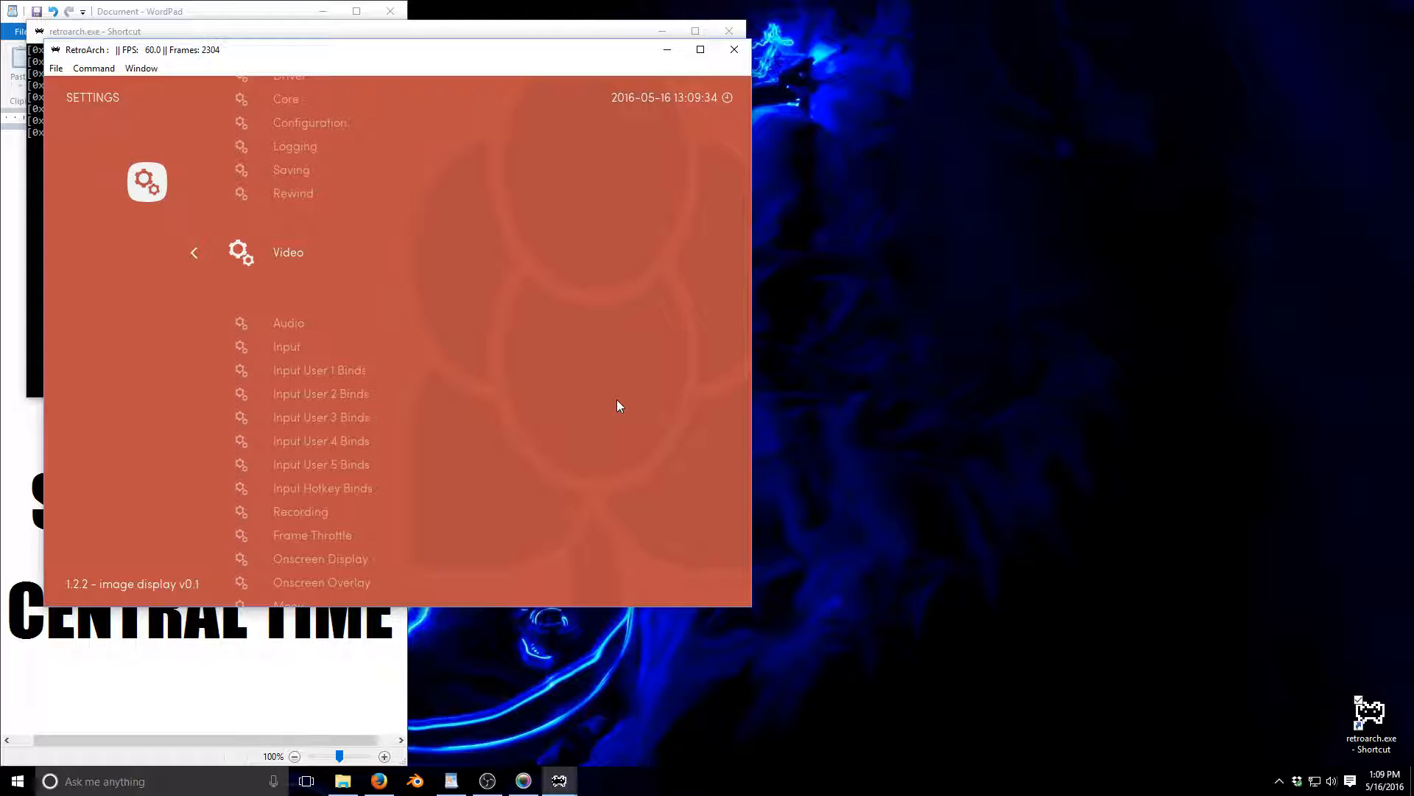
- Look through the Settings list from Video up to Driver, and return to the main menu
key(Down)
key(Down)
key(Up)
key(Up)
key(Up)
key(Up)
key(Up)
key(Up)
key(Up)
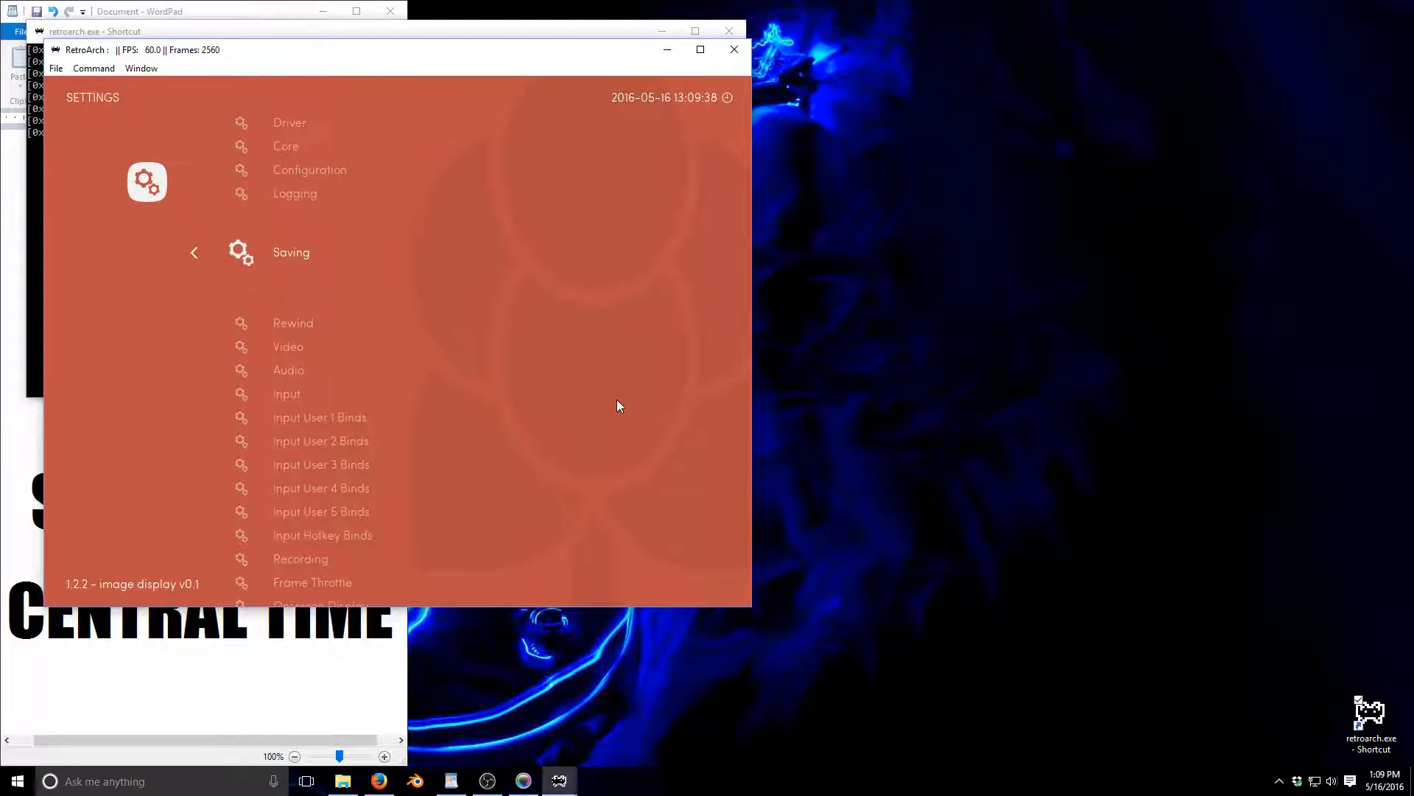
key(Up)
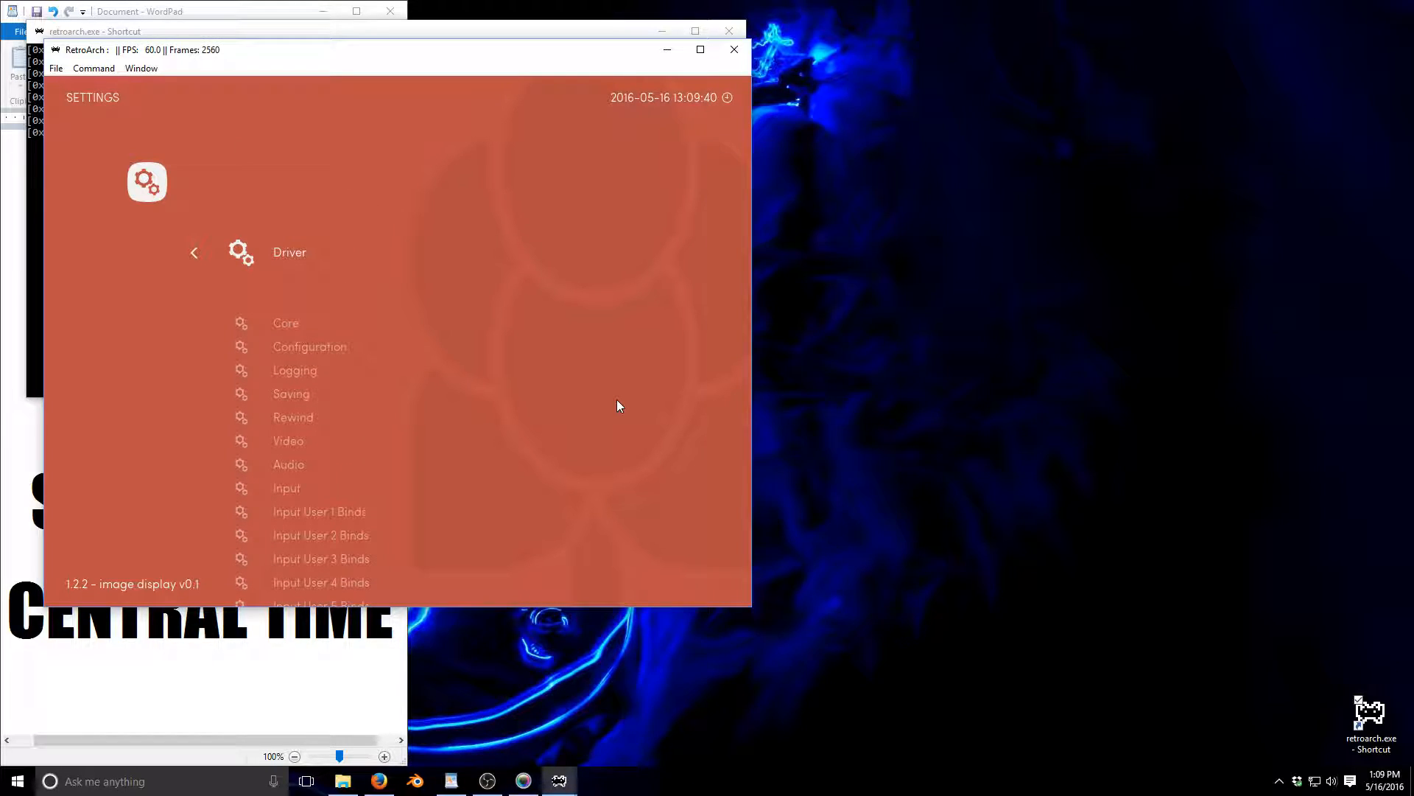
key(Left)
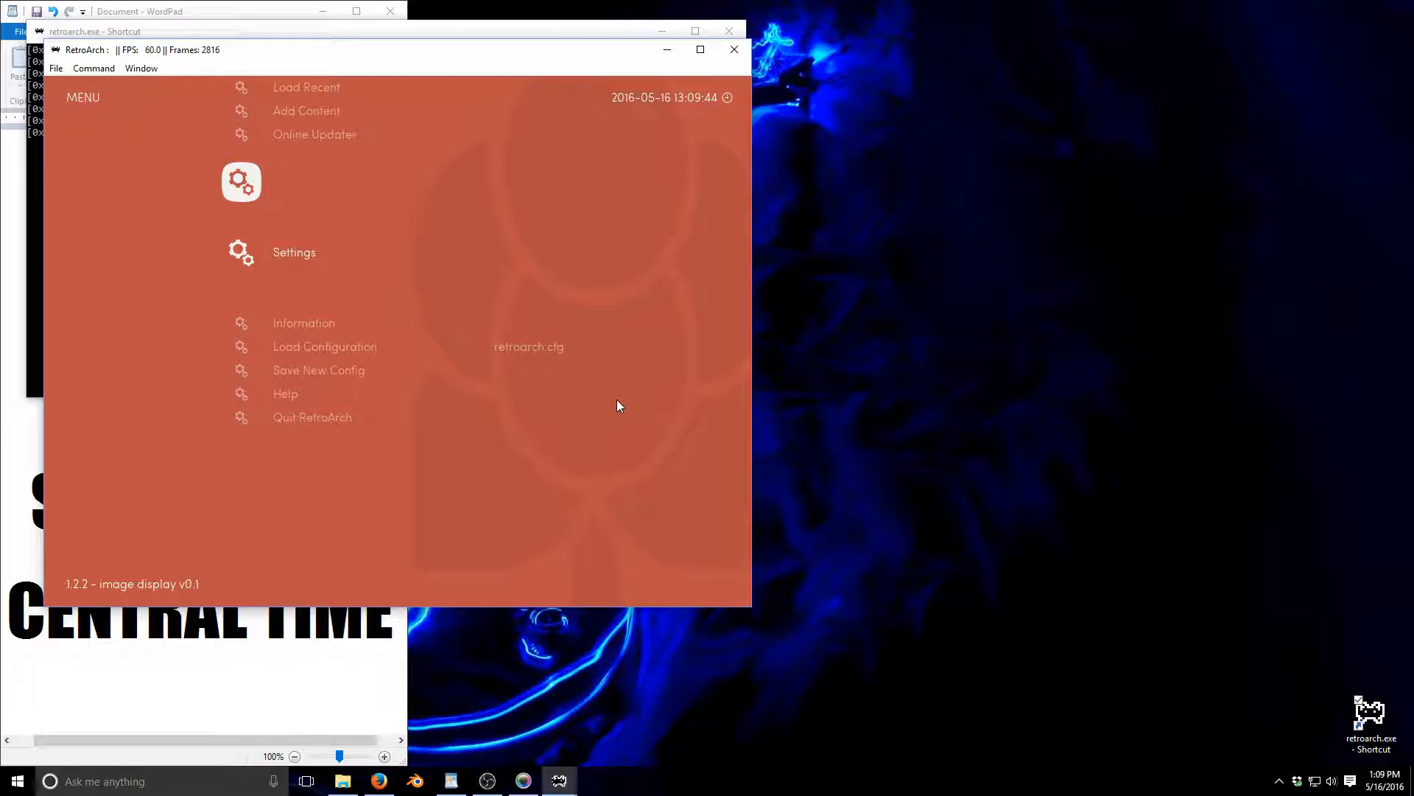
- Open the Online Updater and look through its update options down to Update Cg Shaders, and go back to the main menu
key(Up)
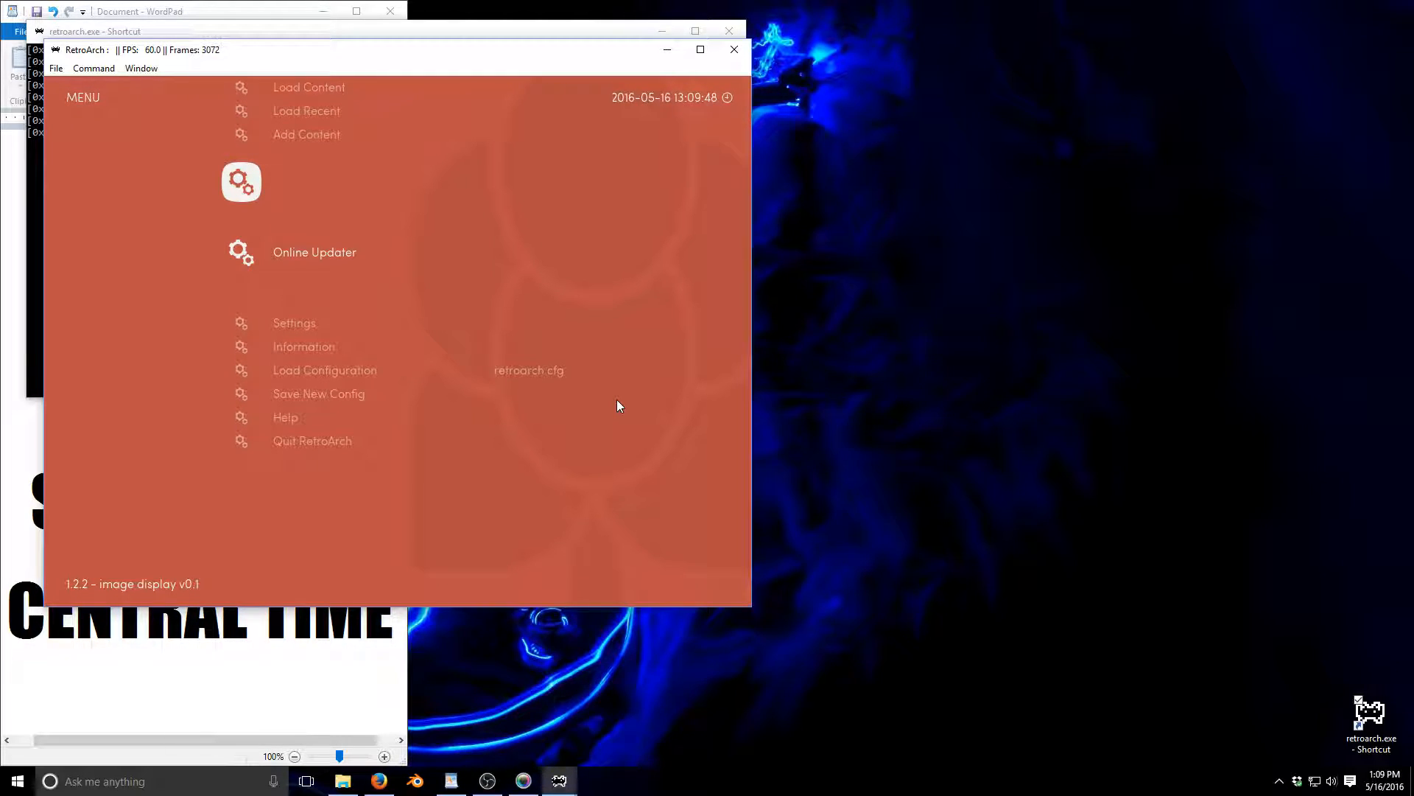
key(Up)
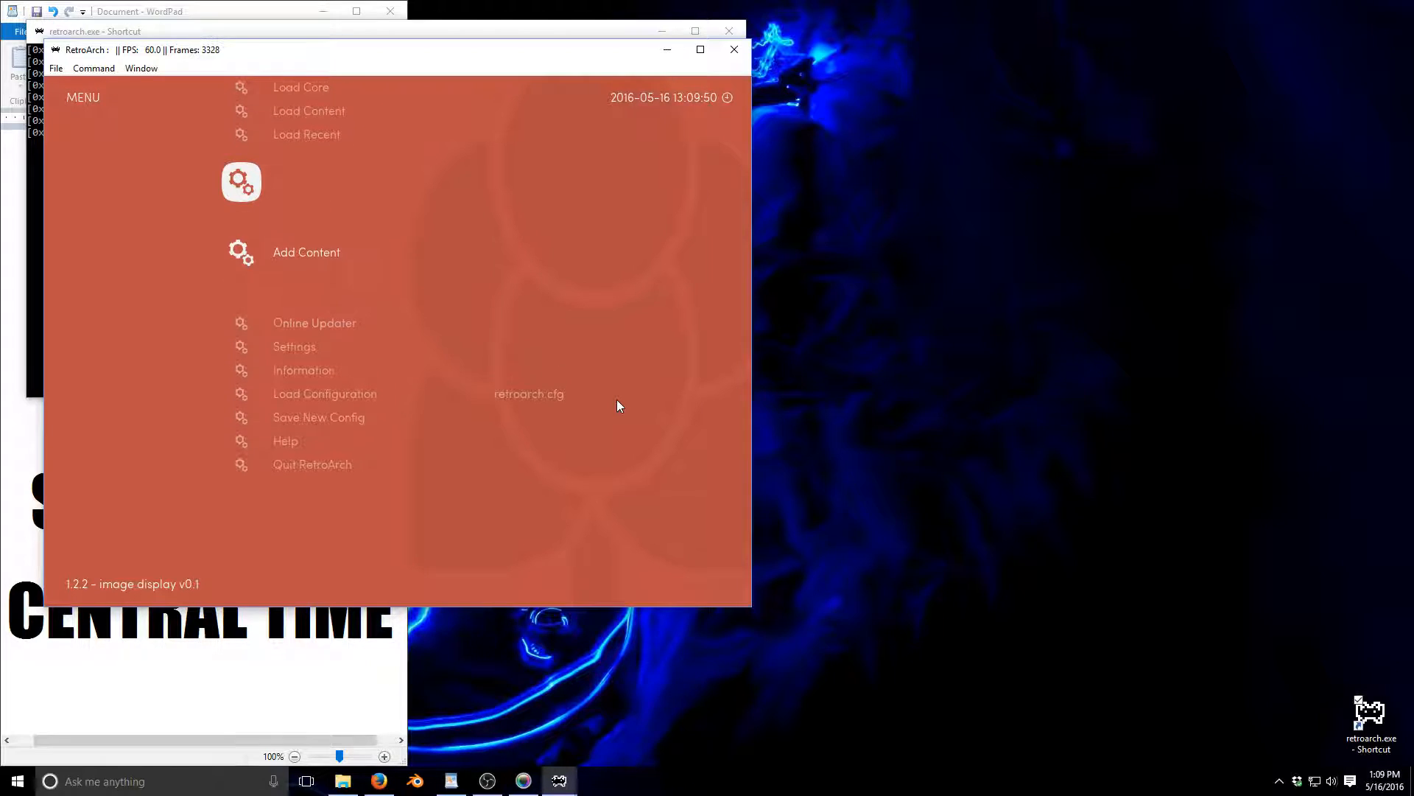
key(Down)
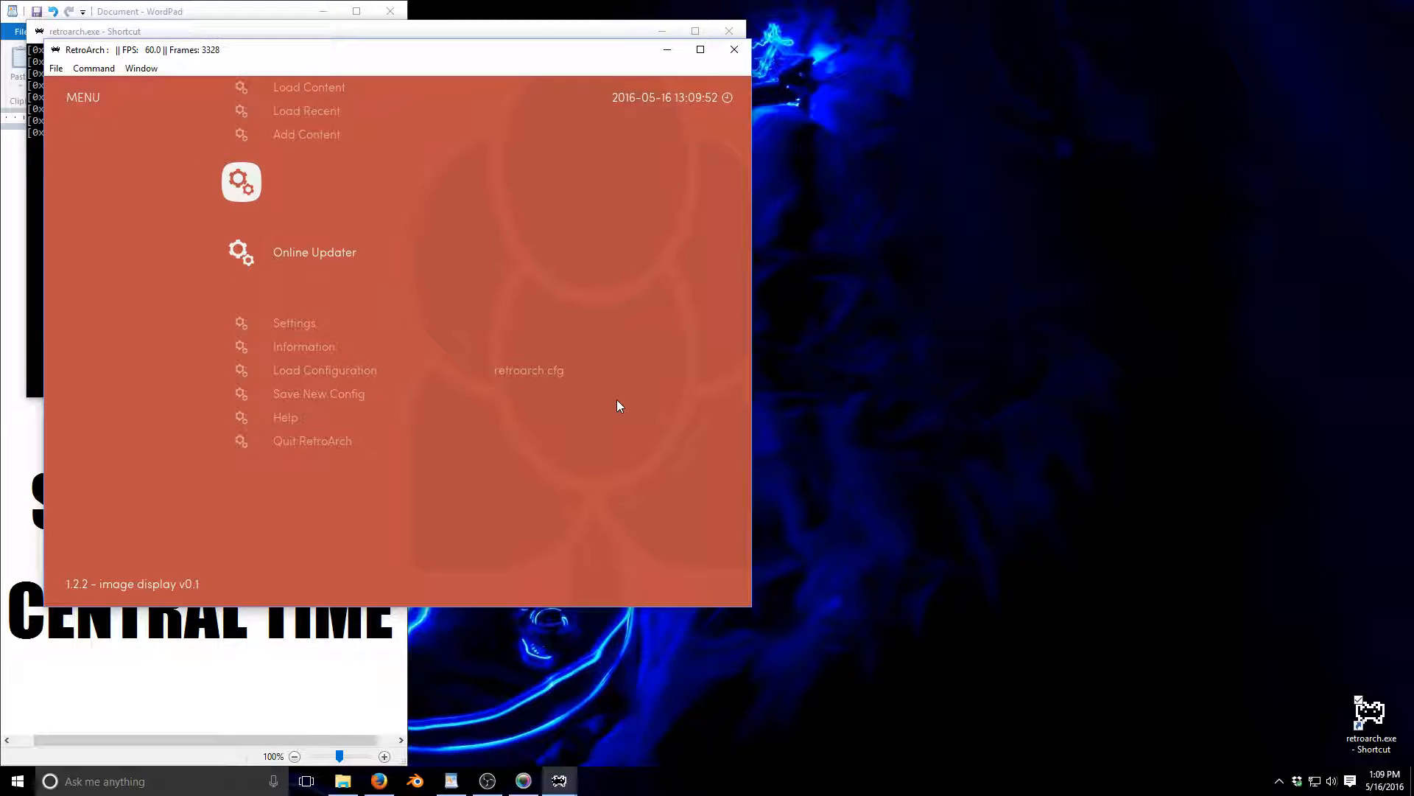
key(Return)
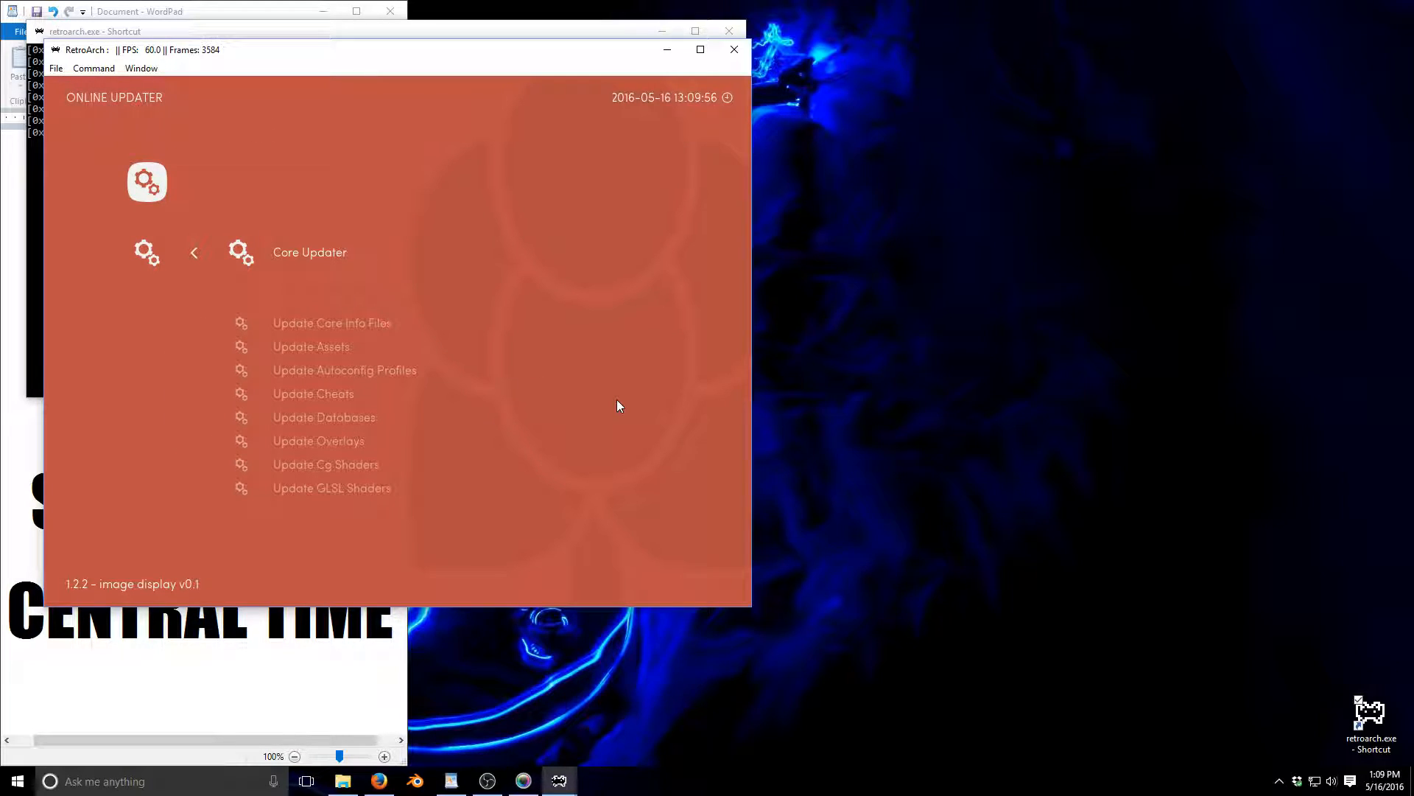
key(Down)
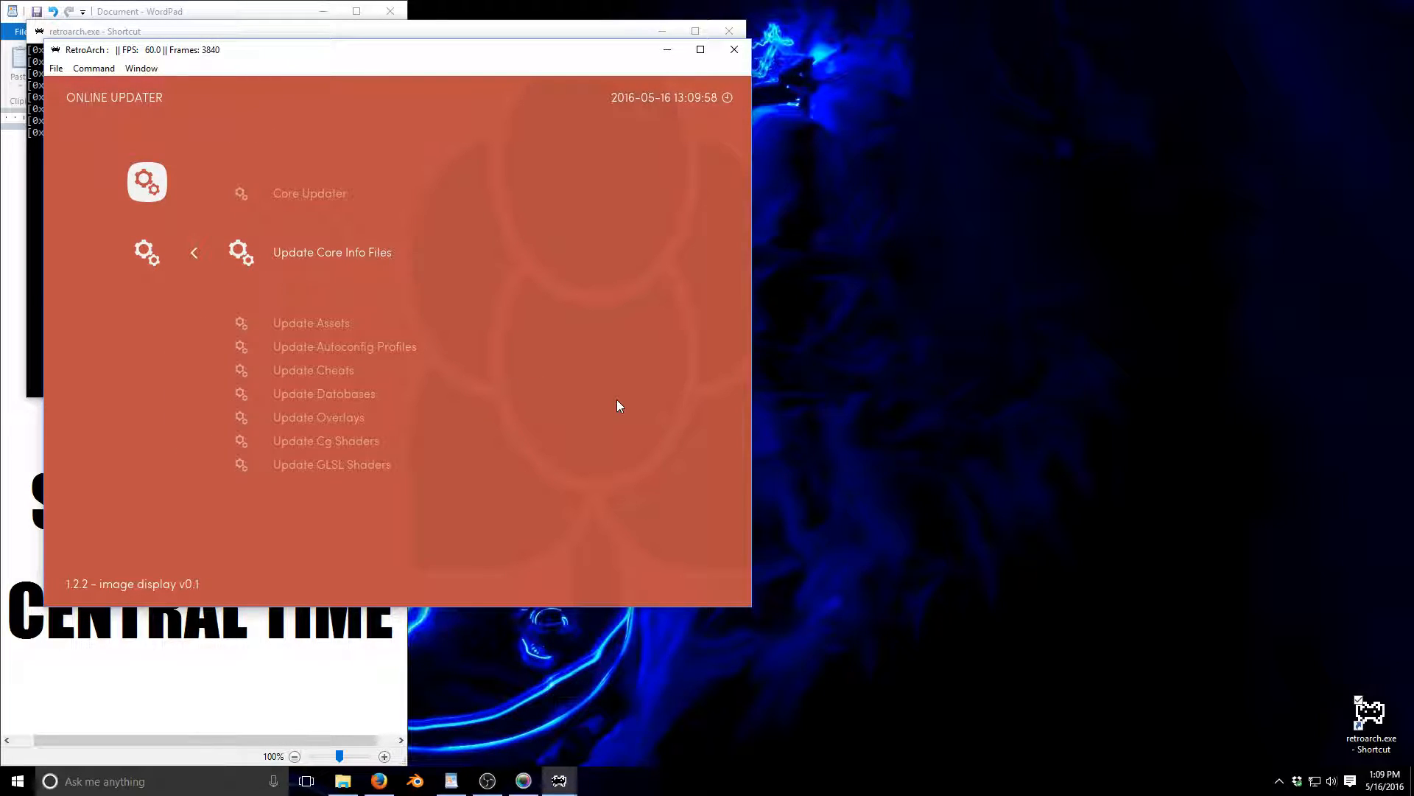
key(Down)
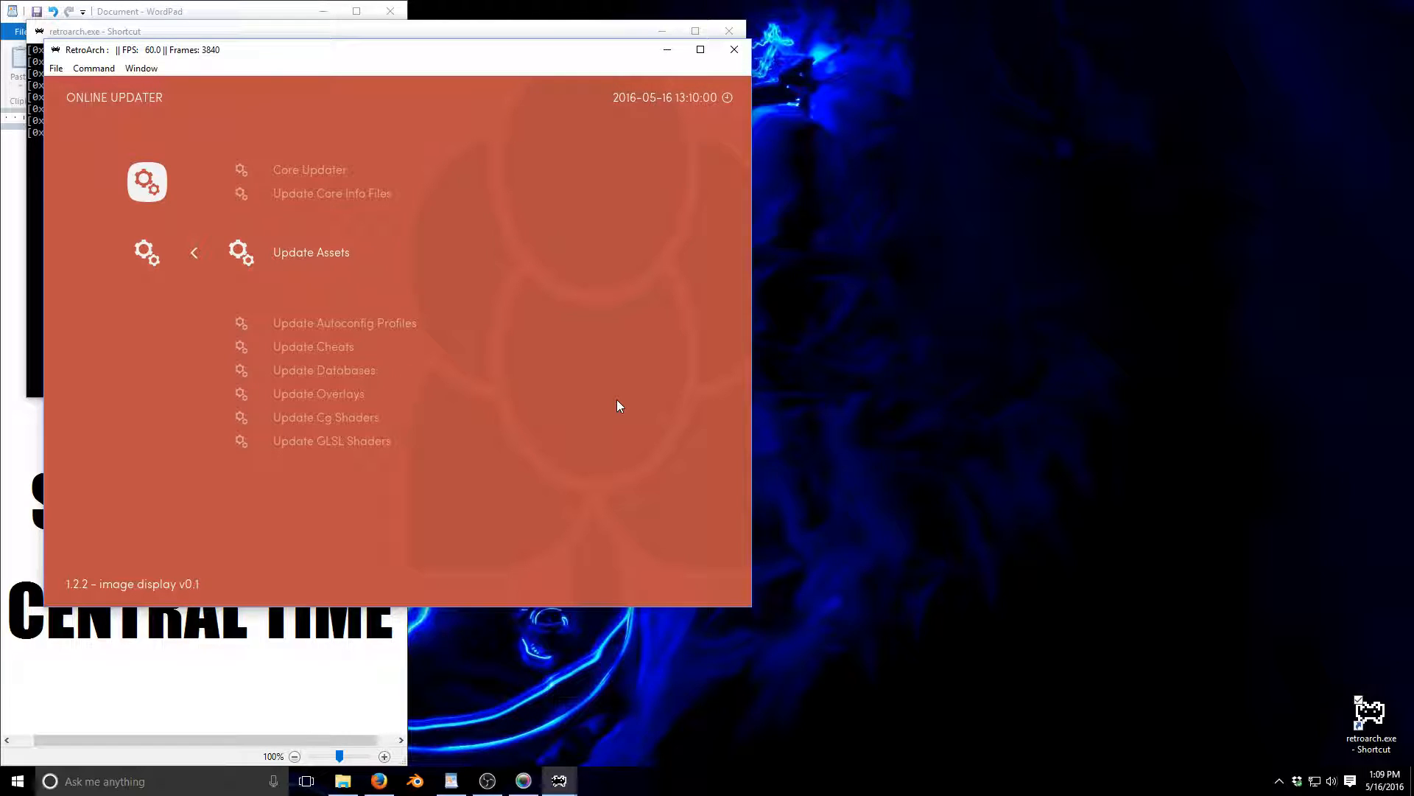
key(Down)
key(Down)
key(Down)
key(Down)
key(Down)
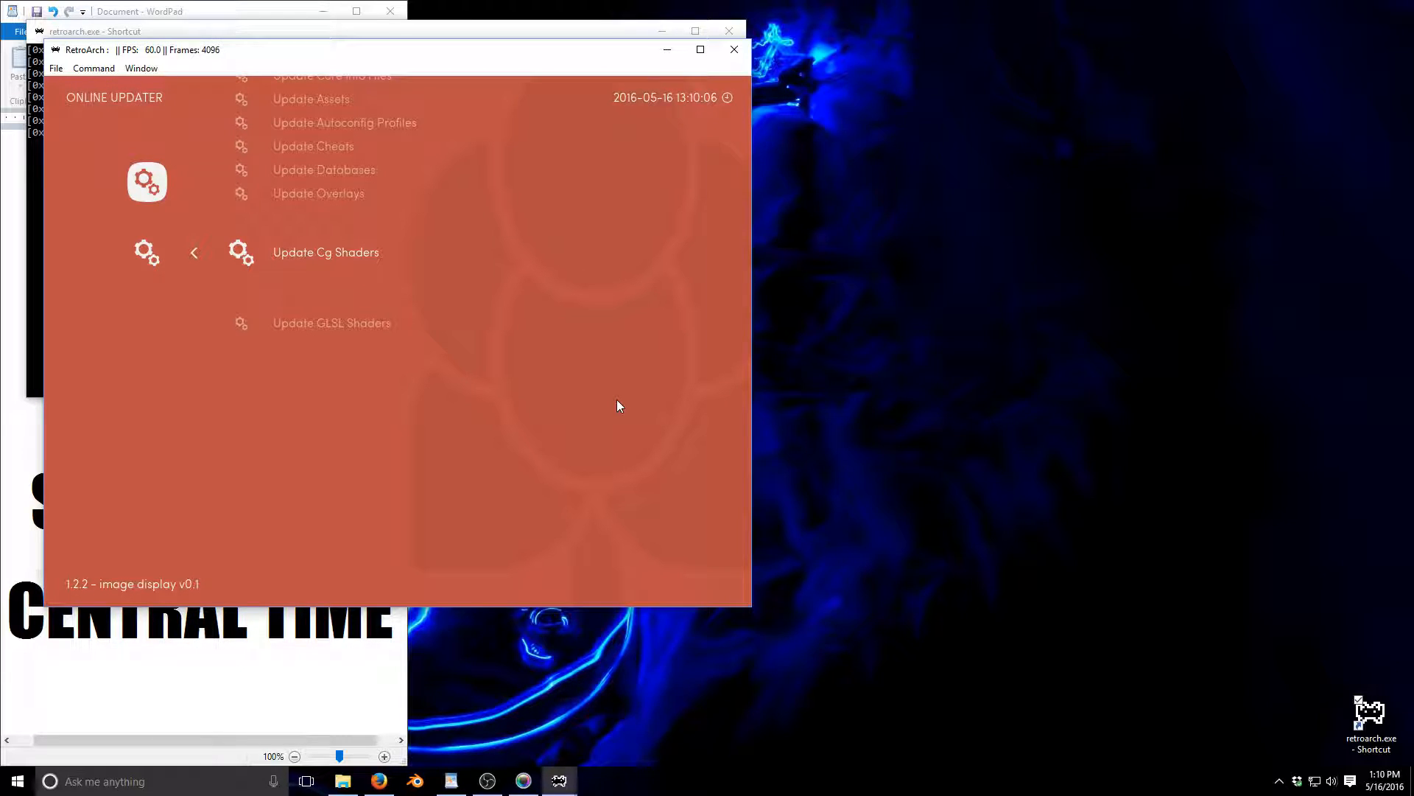
key(BackSpace)
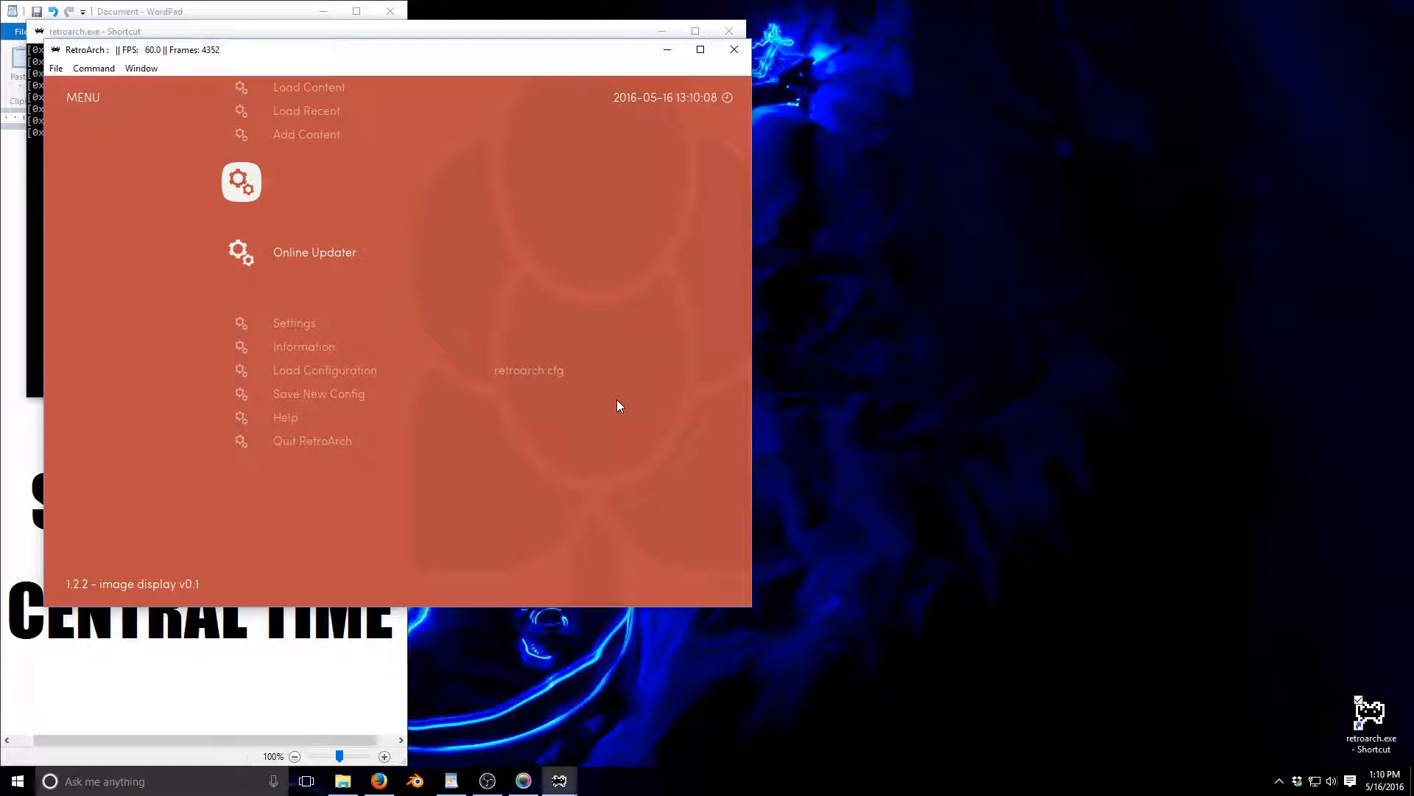
- Open the Directory section of the RetroArch settings
key(Down)
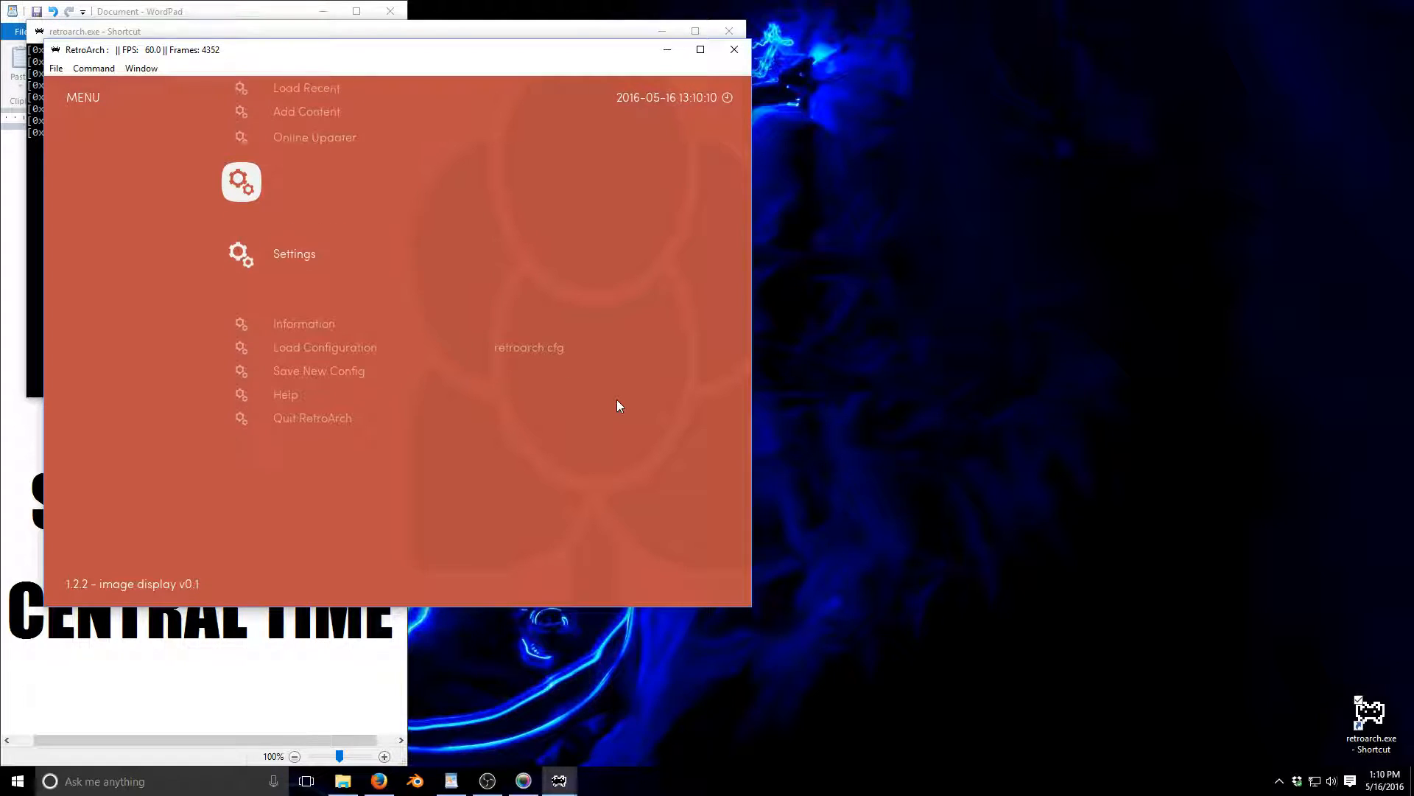
key(Return)
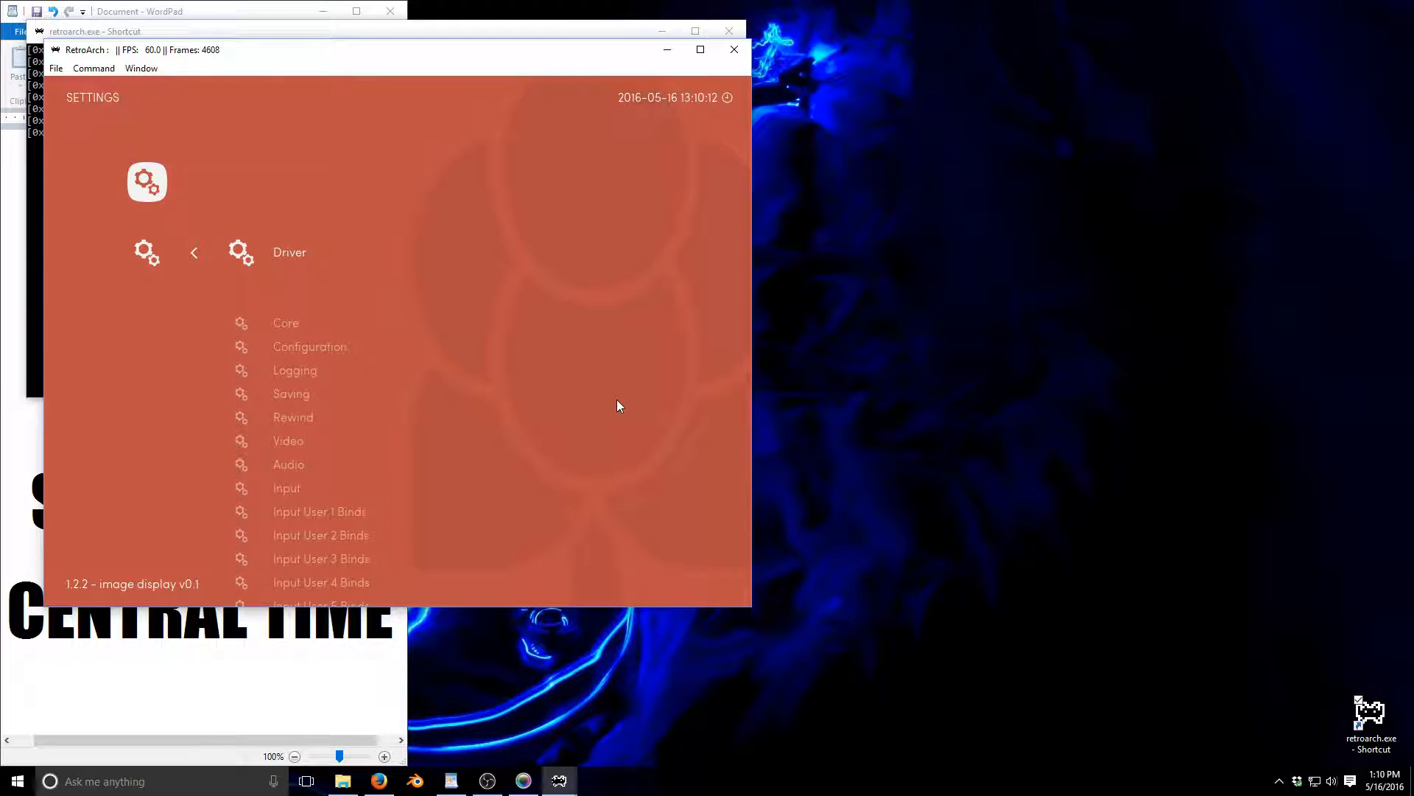
key(Up)
key(Up)
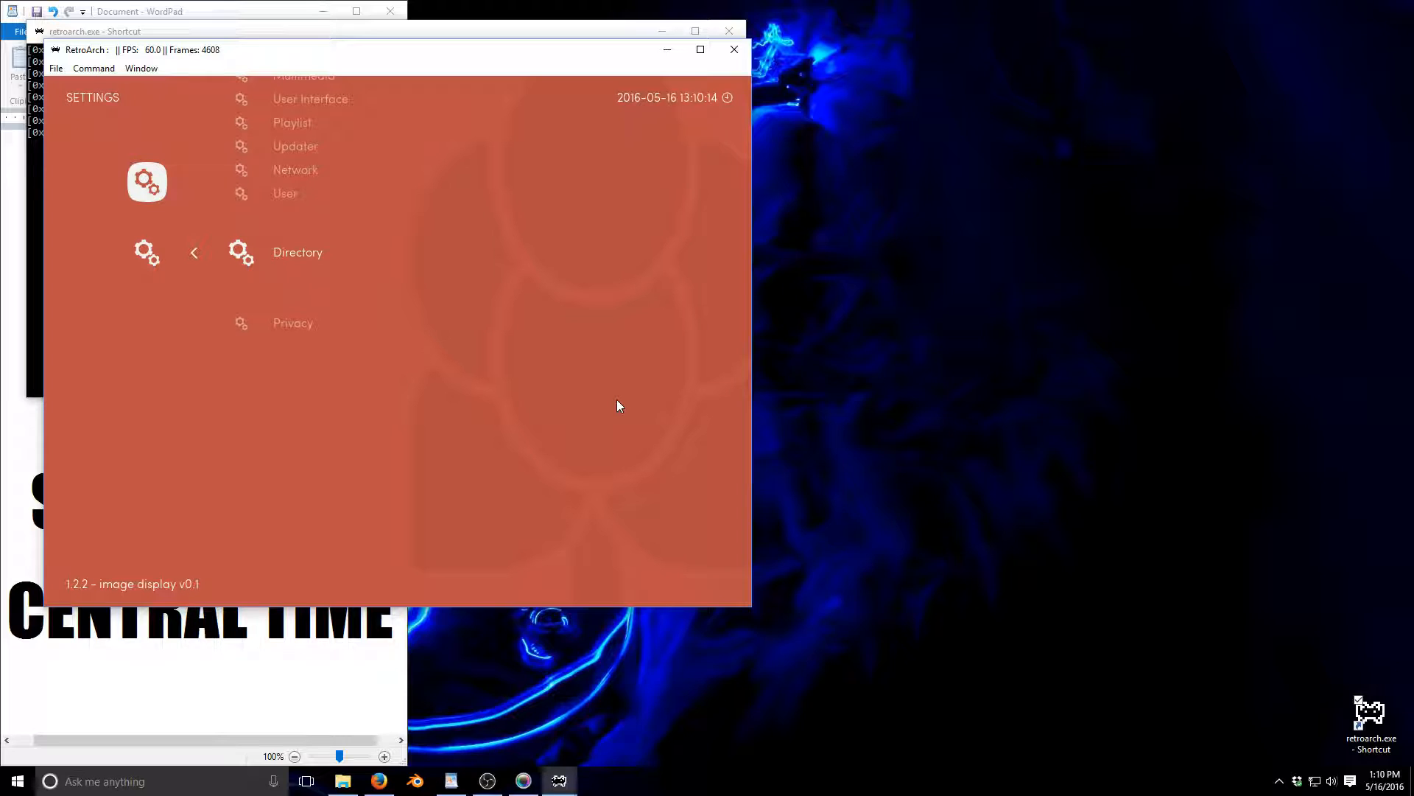
key(Return)
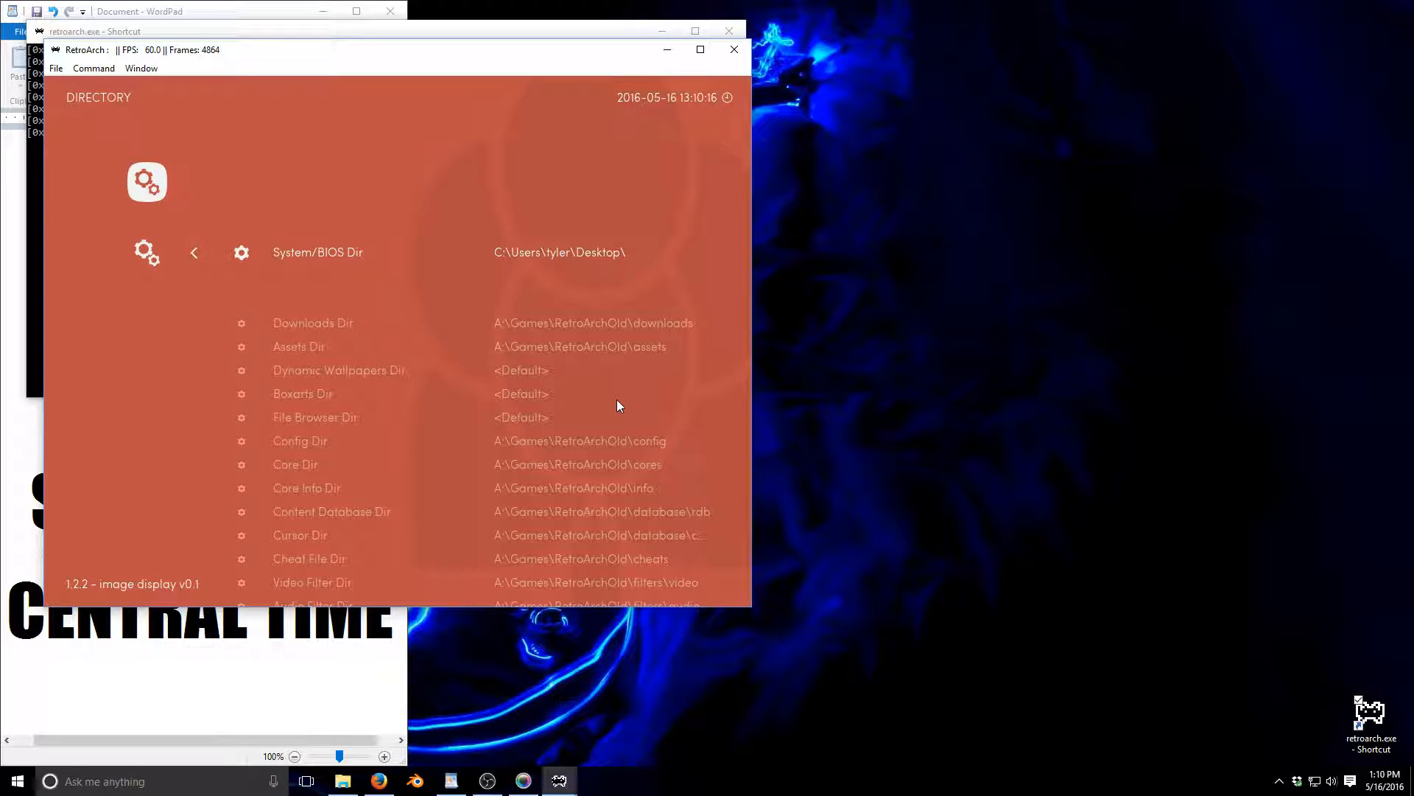
- Look through the Directory settings and find the Screenshot Dir entry
key(Down)
key(Down)
key(Down)
key(Down)
key(Down)
key(Down)
key(Down)
key(Down)
key(Down)
key(Down)
key(Down)
key(Down)
key(Down)
key(Down)
key(Down)
key(Down)
key(Down)
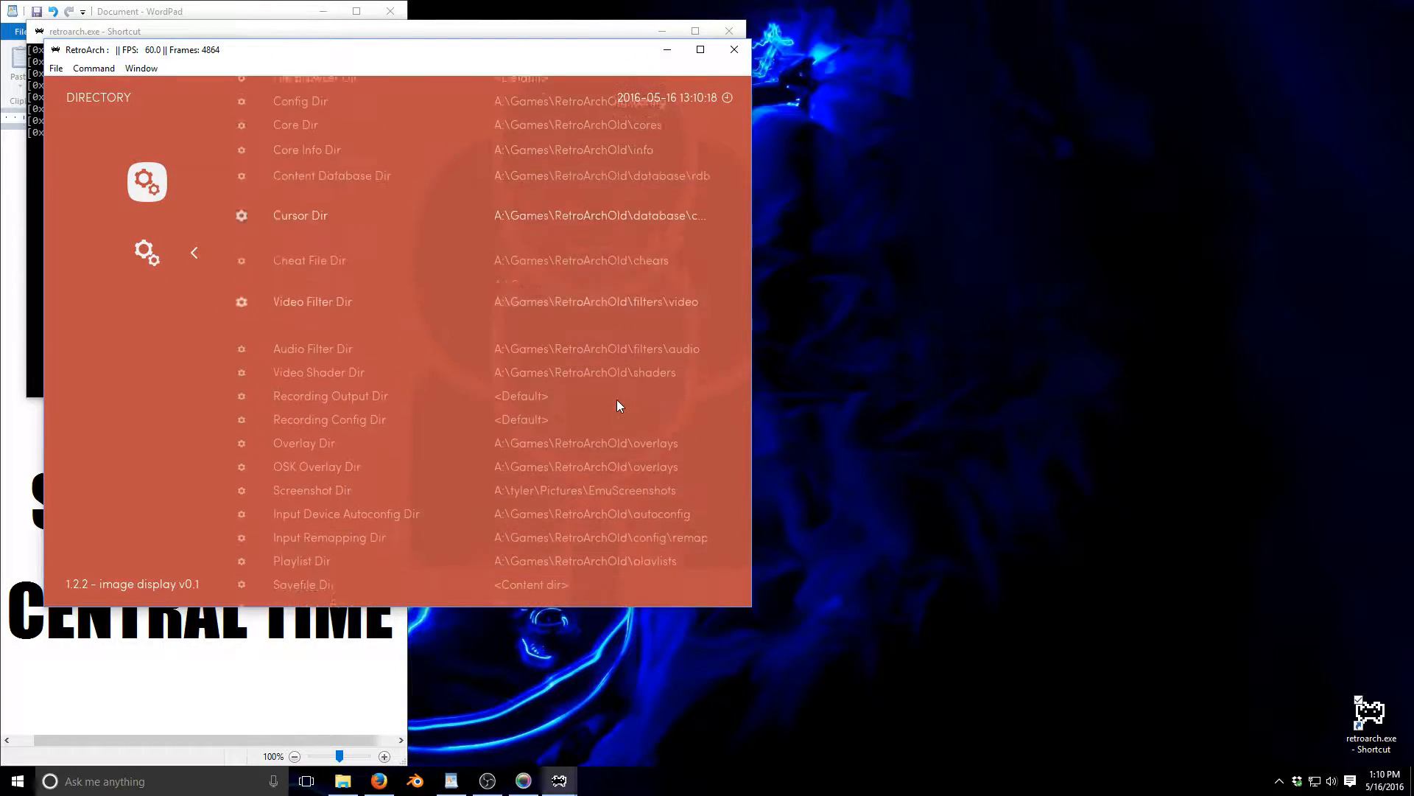
key(Down)
key(Down)
key(Down)
key(Up)
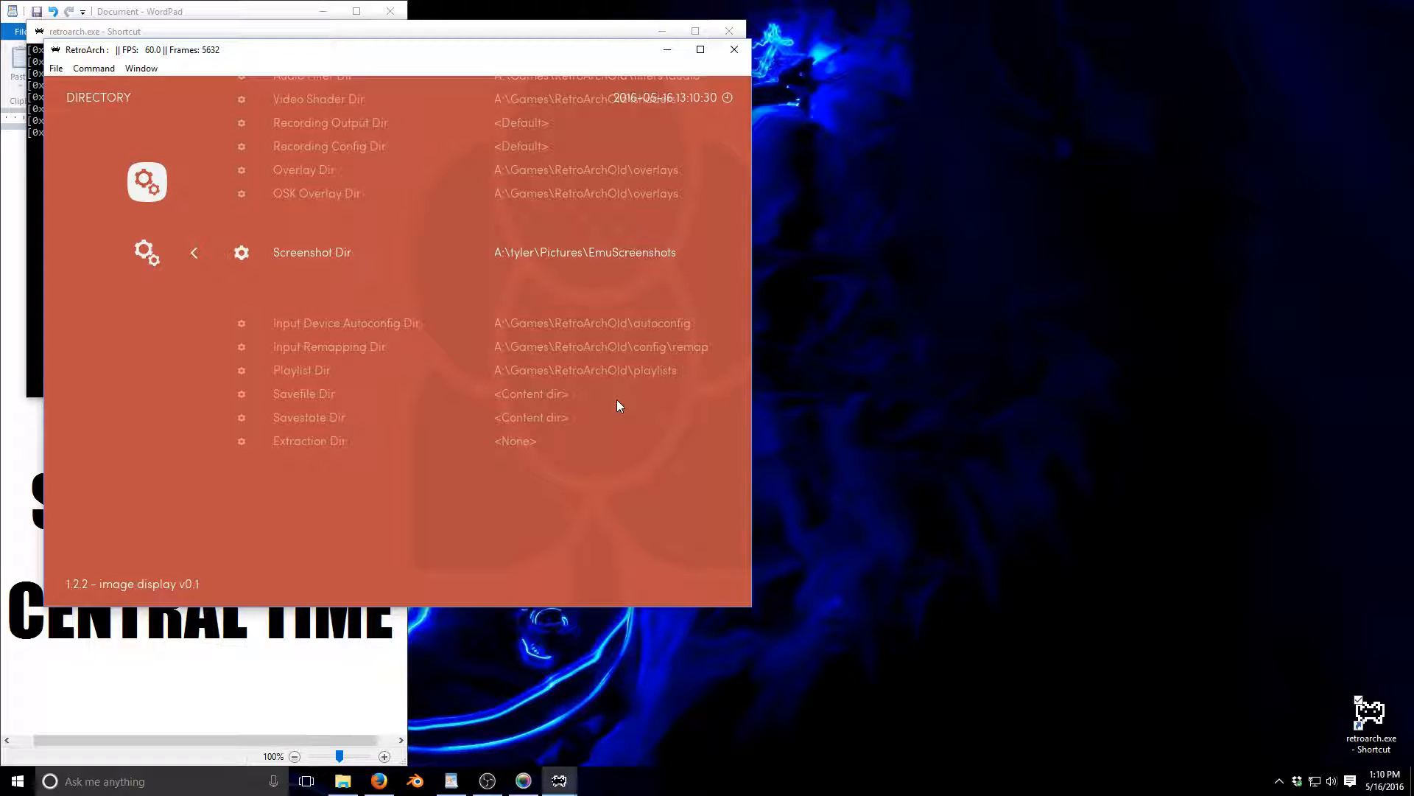
- Look back over the directory paths up to System/BIOS Dir, and leave the settings for the main menu
key(Up)
key(Up)
key(Up)
key(Up)
key(Up)
key(Up)
key(Up)
key(Up)
key(Up)
key(Up)
key(Up)
key(Up)
key(Up)
key(Up)
key(Up)
key(Up)
key(Up)
key(Up)
key(Up)
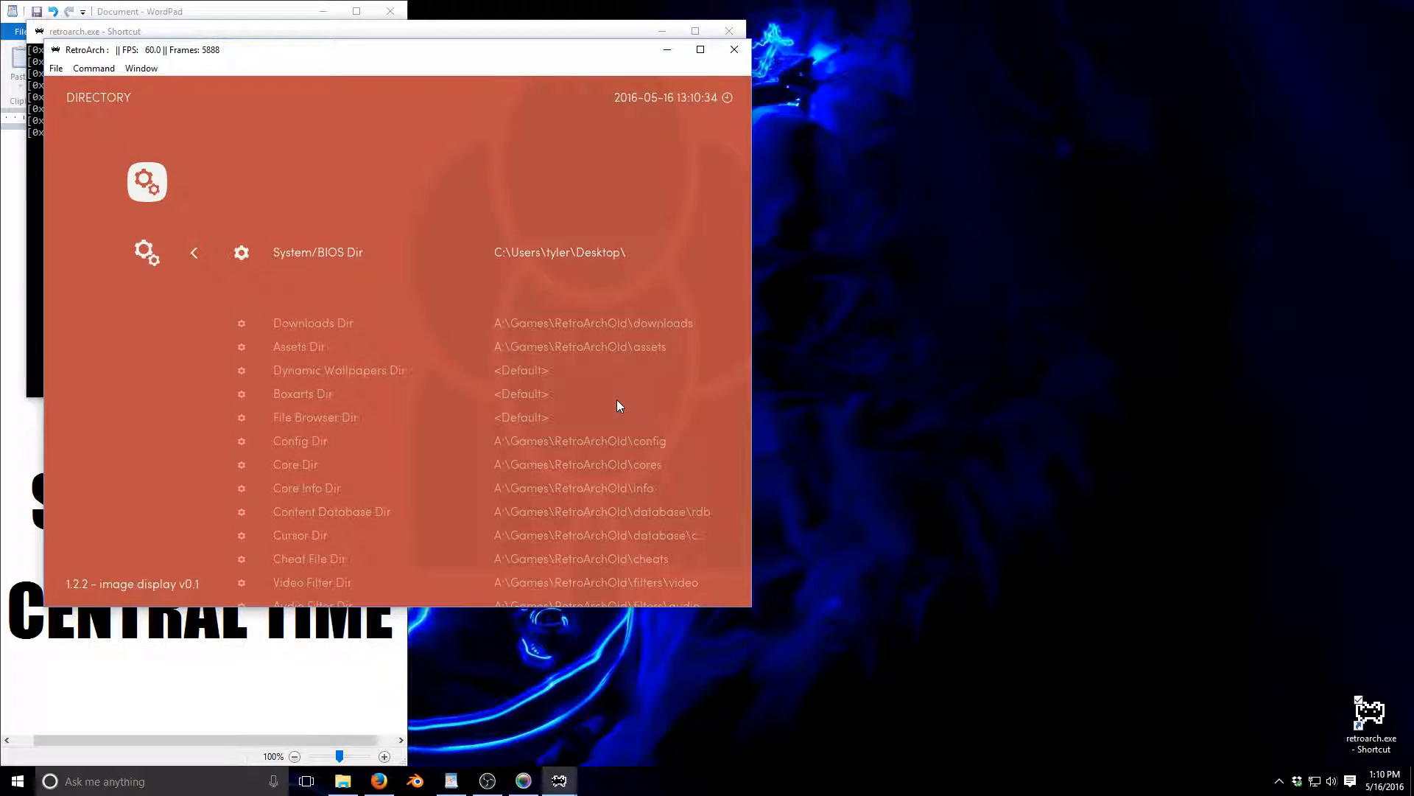
key(BackSpace)
key(BackSpace)
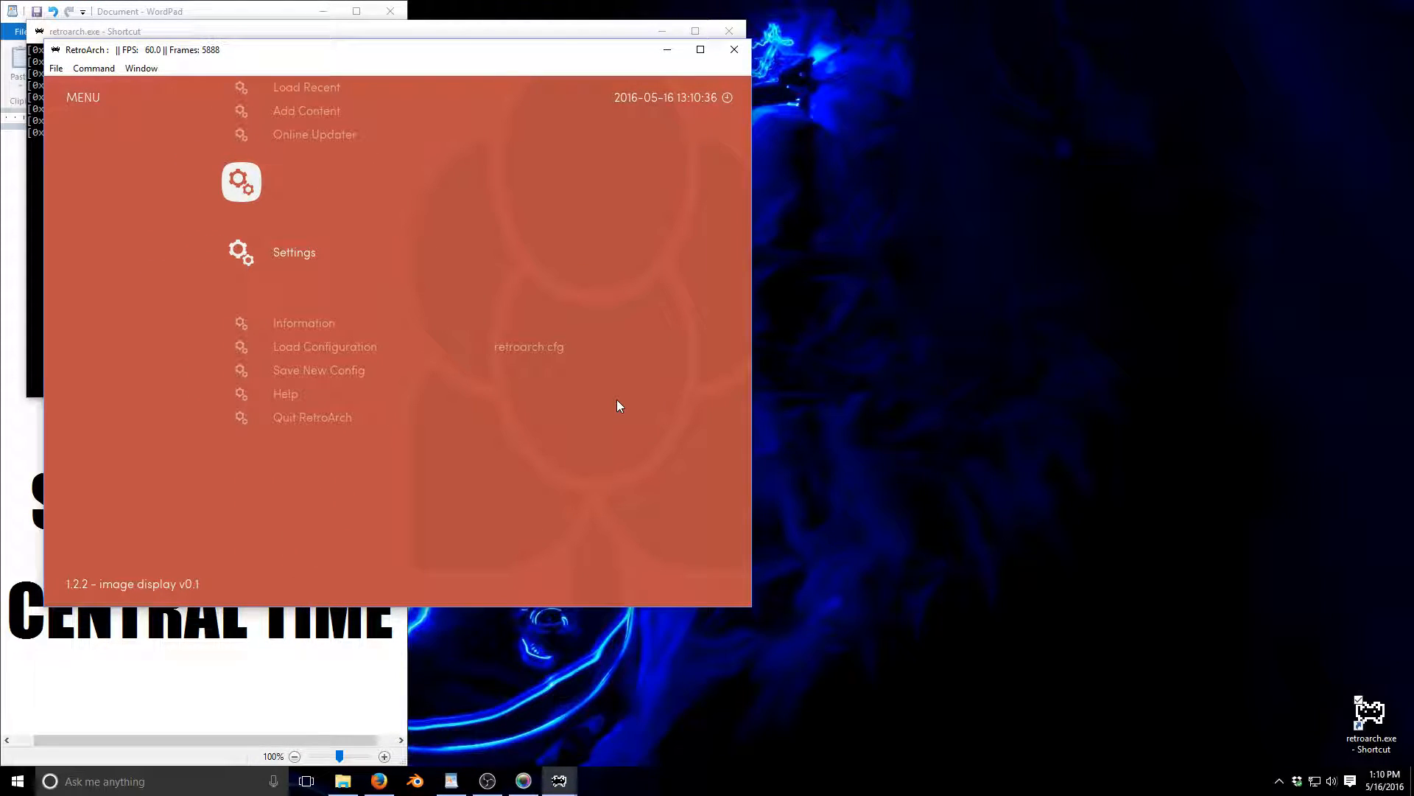
- Start loading content by selecting a file, and open the drive list for browsing
key(Up)
key(Up)
key(Up)
key(Up)
key(Up)
key(Up)
key(Down)
key(Down)
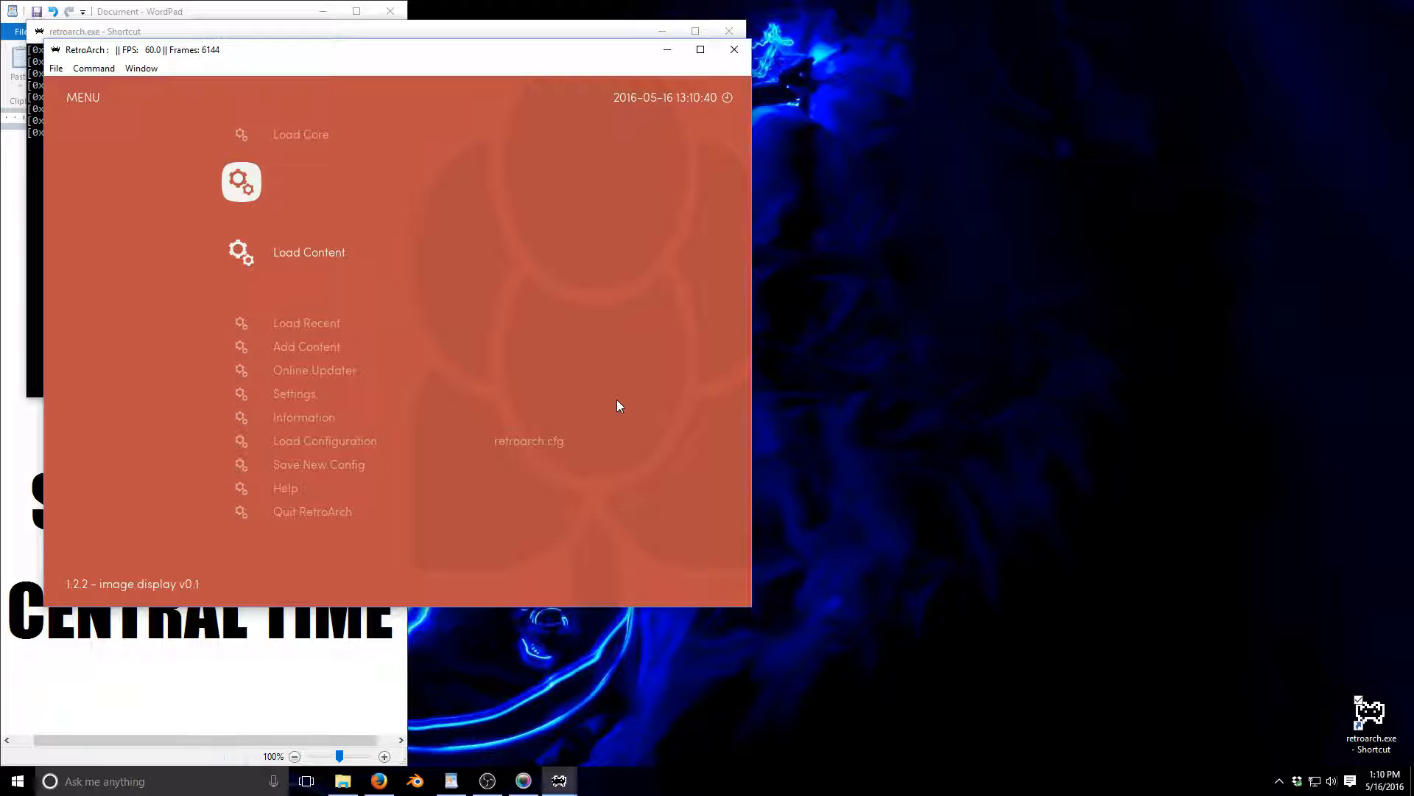
key(Return)
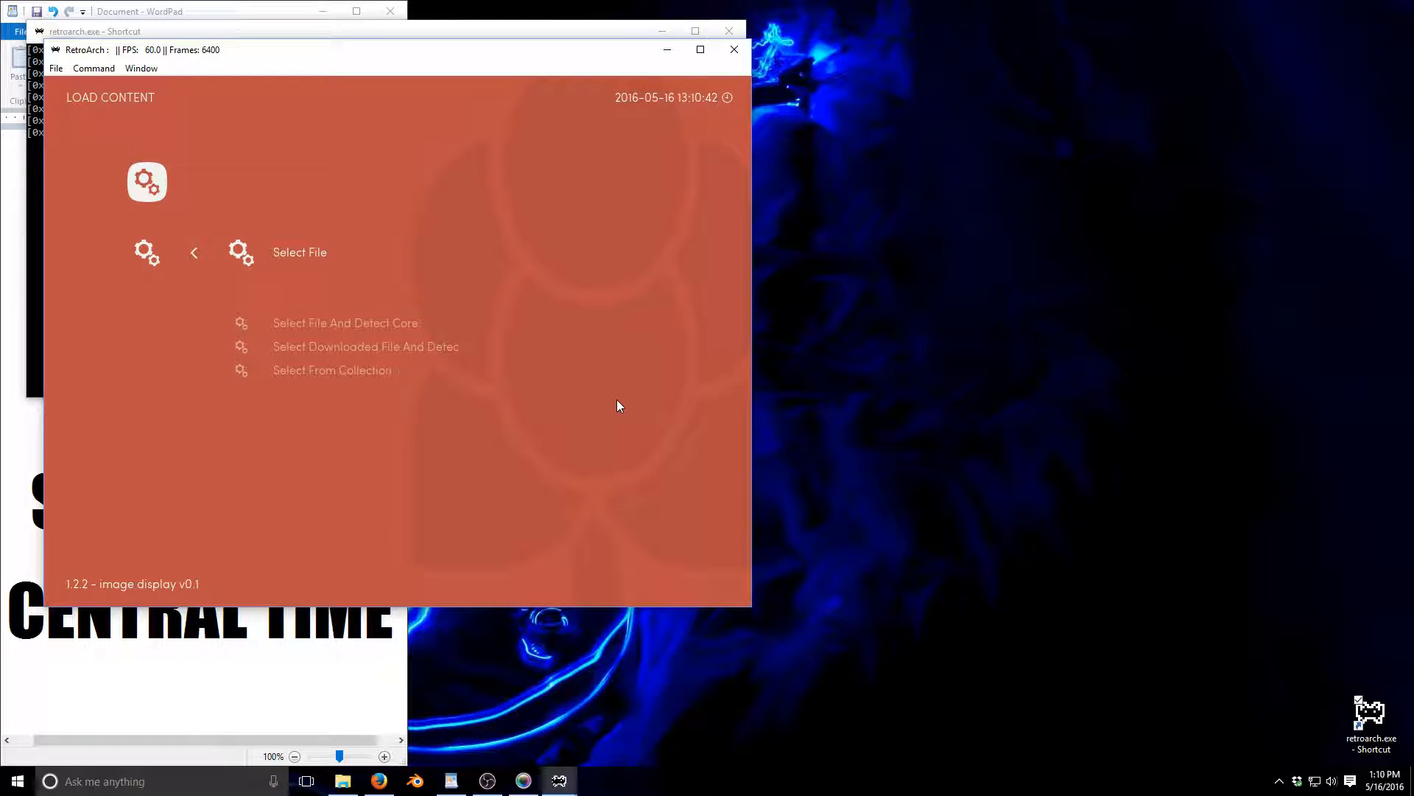
key(Return)
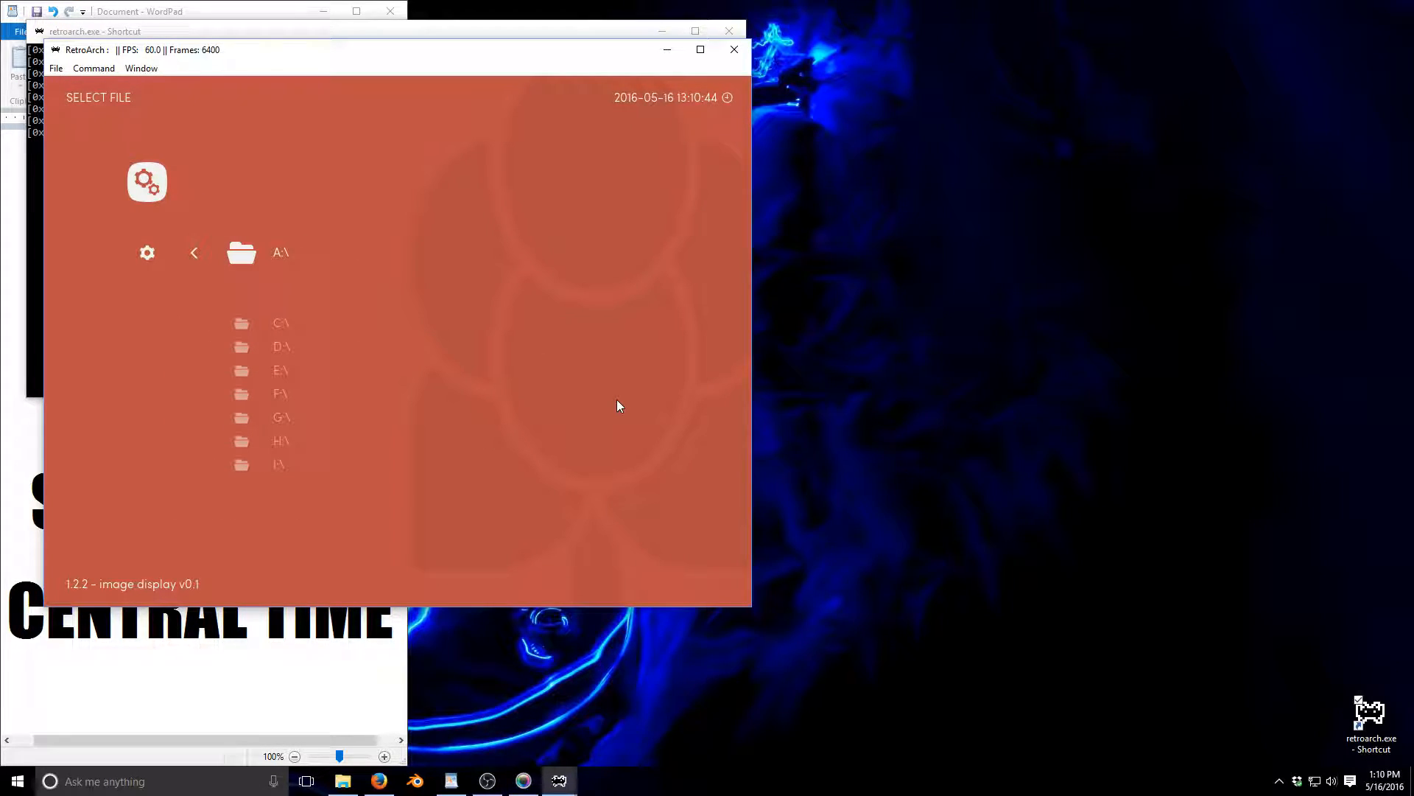
- Browse the A: drive to the user's Pictures folder and open Originals\Kinard Samples
key(Return)
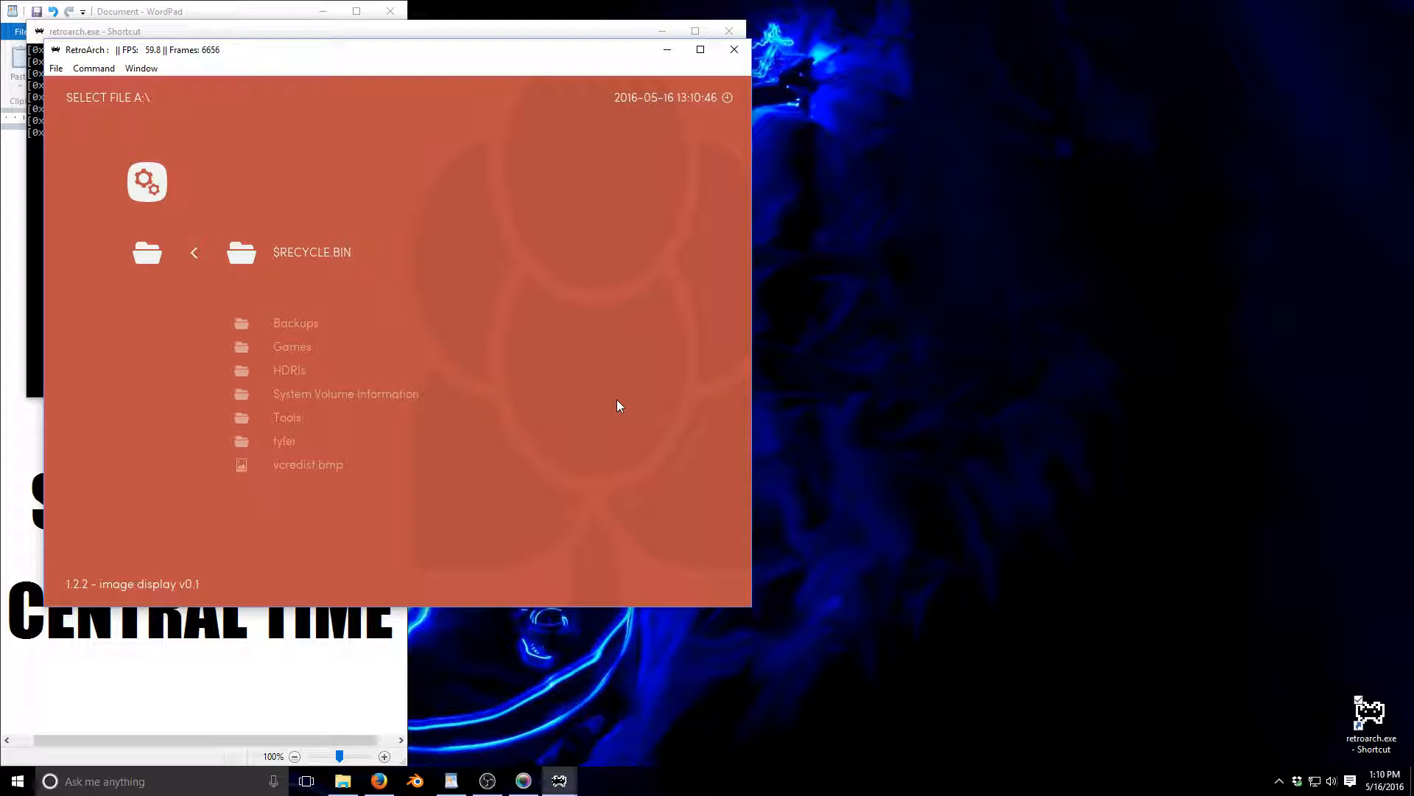
key(Up)
key(Up)
key(Return)
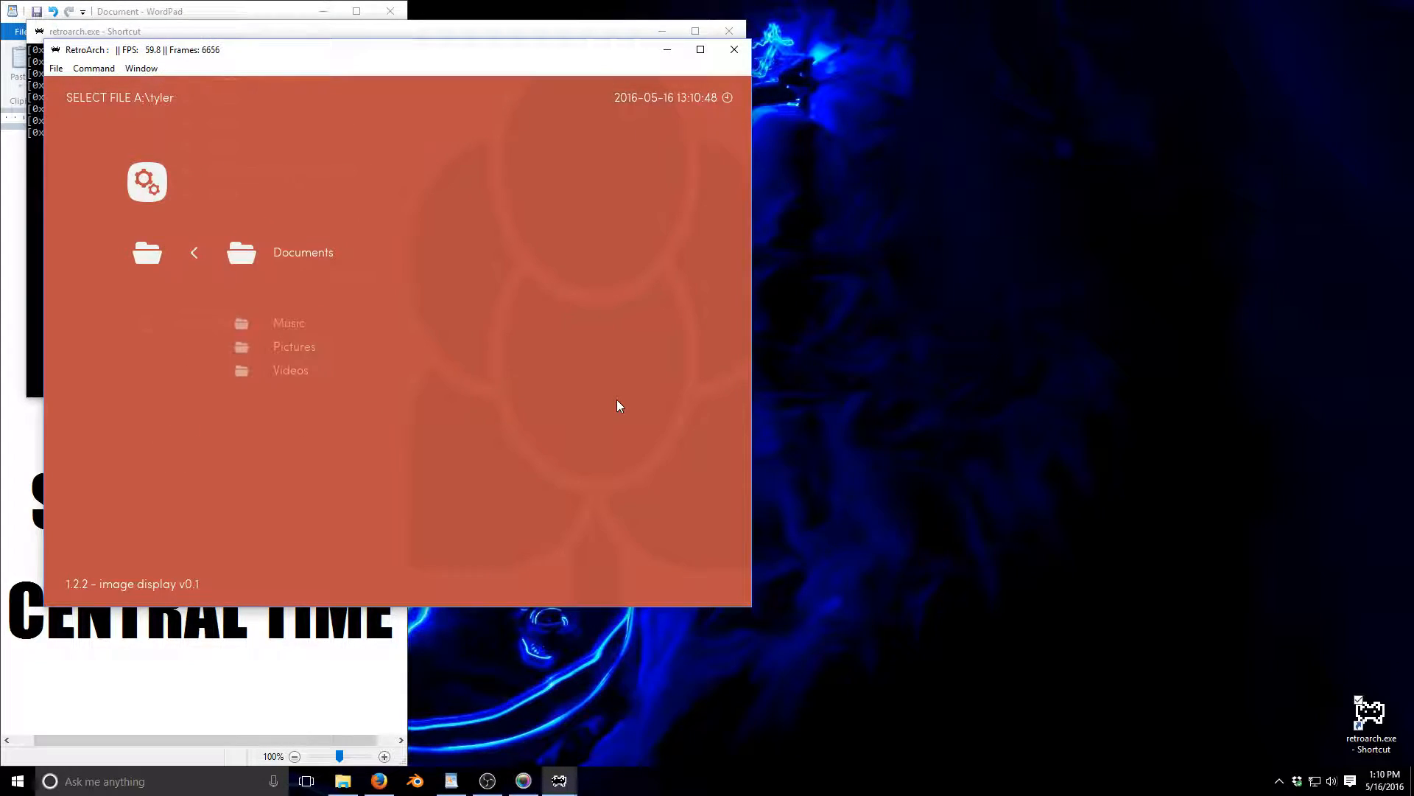
key(Down)
key(Down)
key(Return)
key(Down)
key(Down)
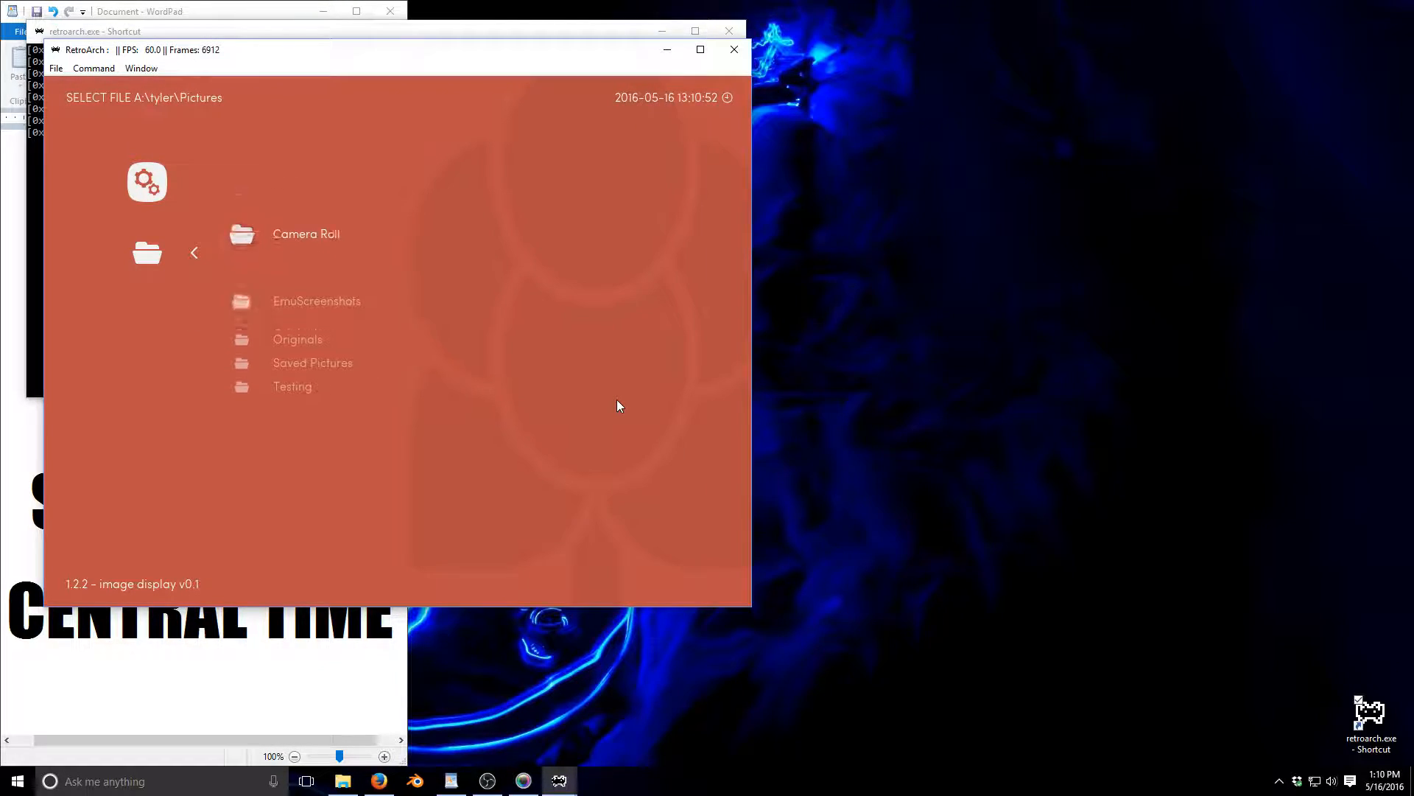
key(Return)
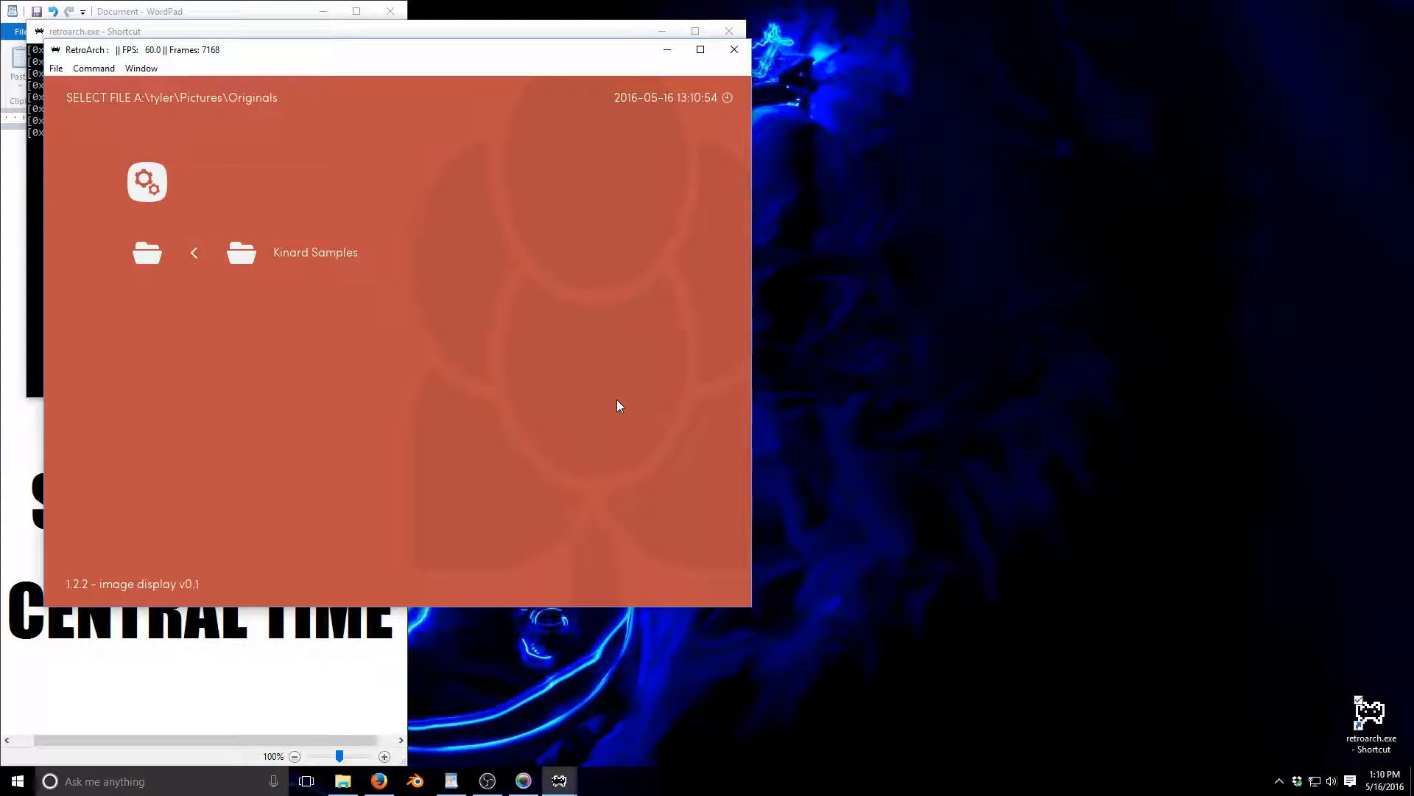
key(Return)
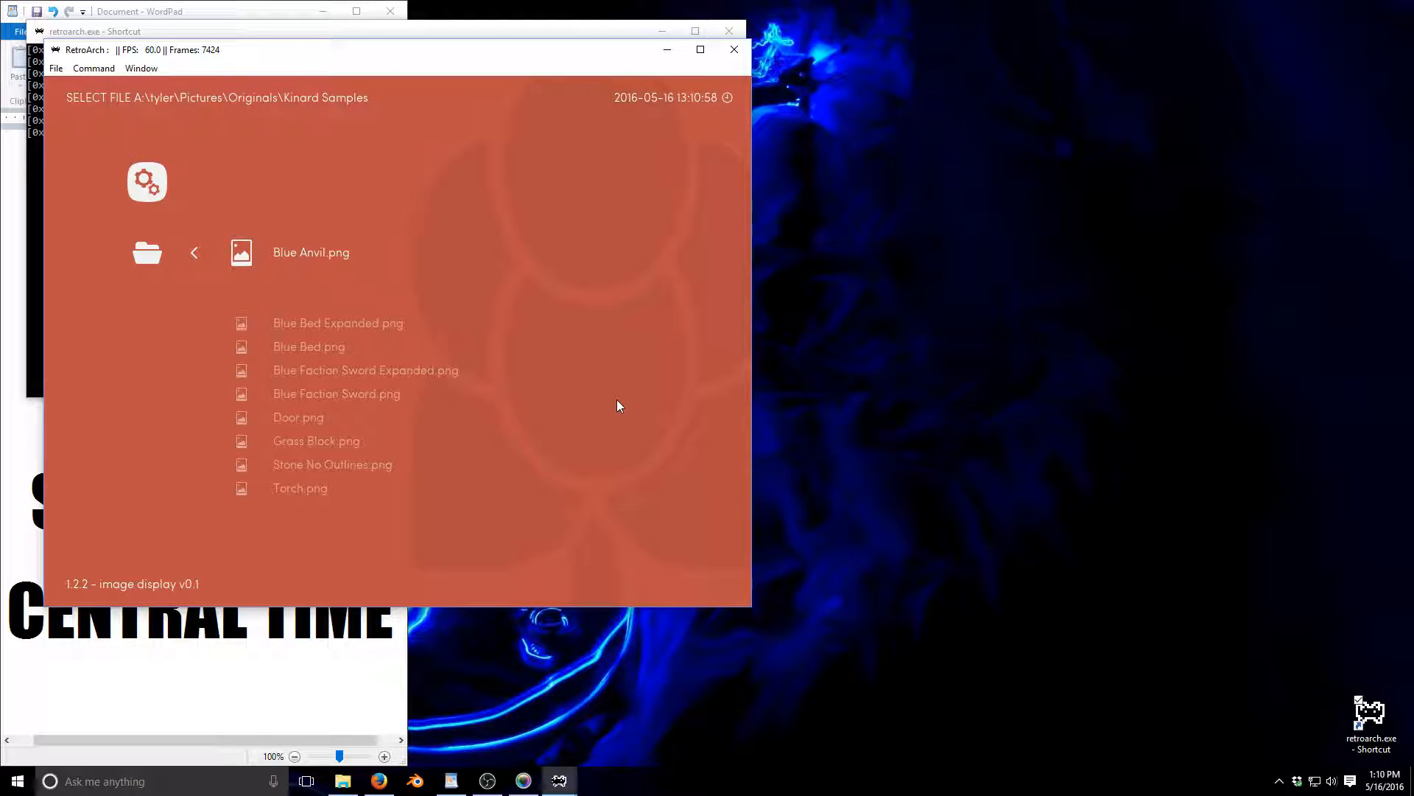
- Load the image Blue Faction Sword Expanded.png
key(Down)
key(Down)
key(Down)
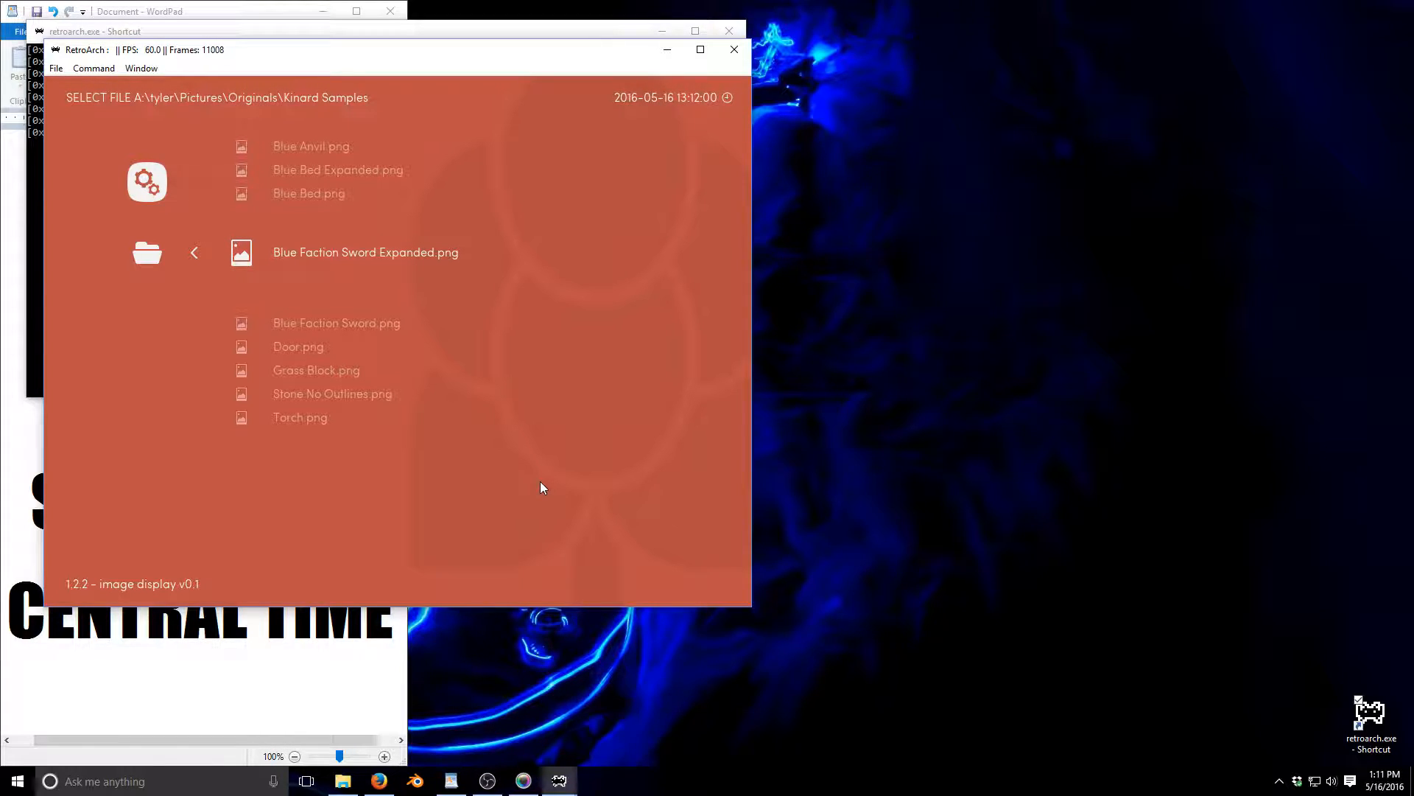
key(Return)
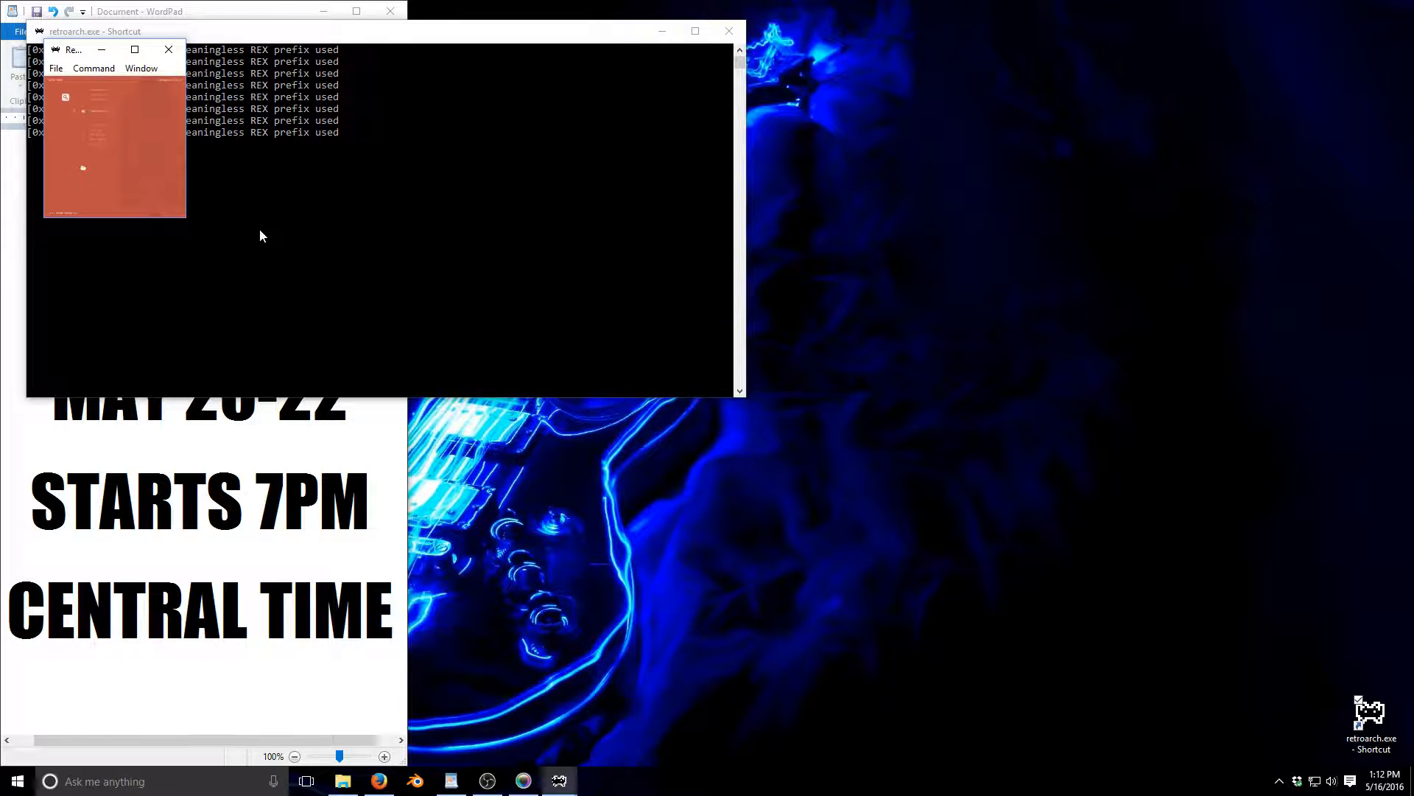
- Look over the available RetroArch commands, including Menu Toggle and Take Screenshot, and dismiss the list
click(105, 70)
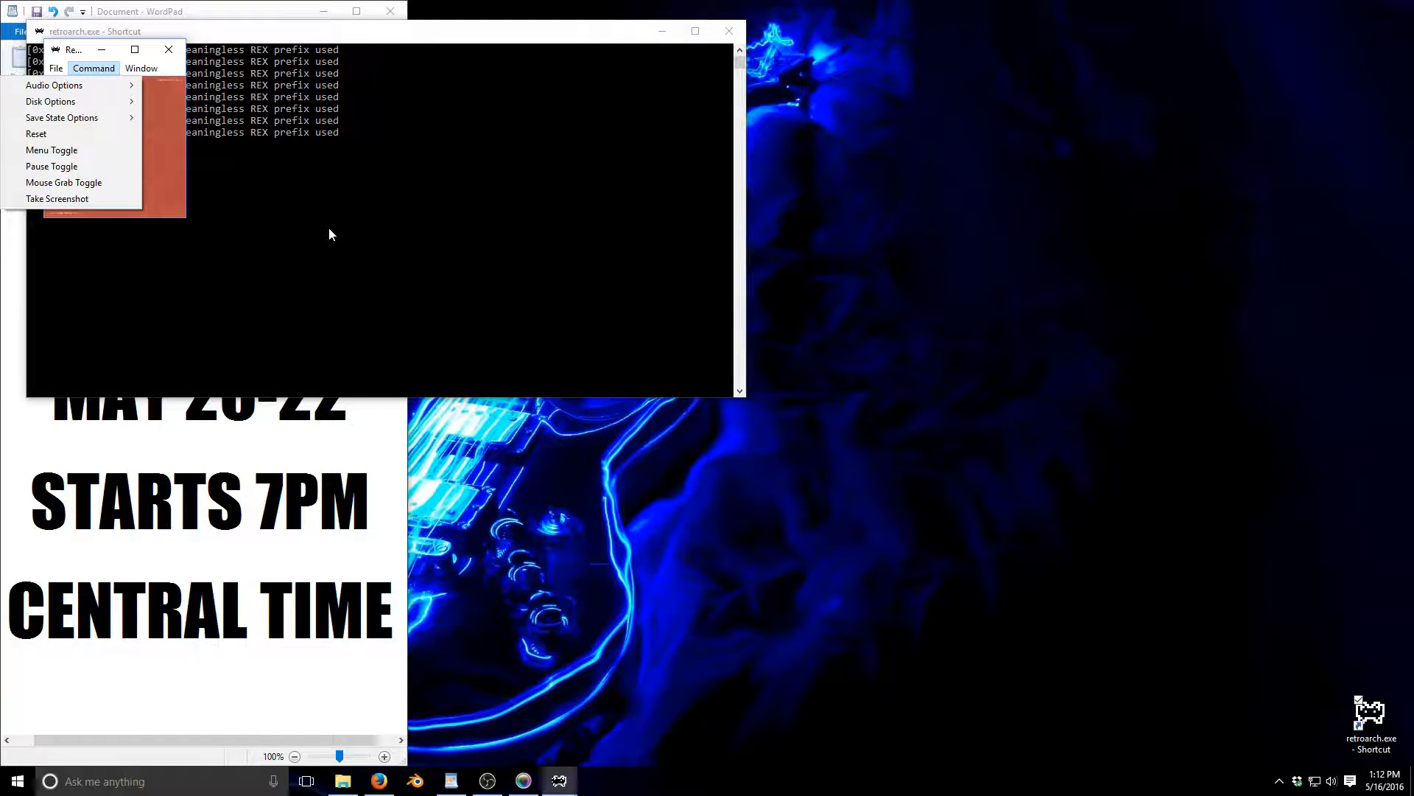
click(179, 160)
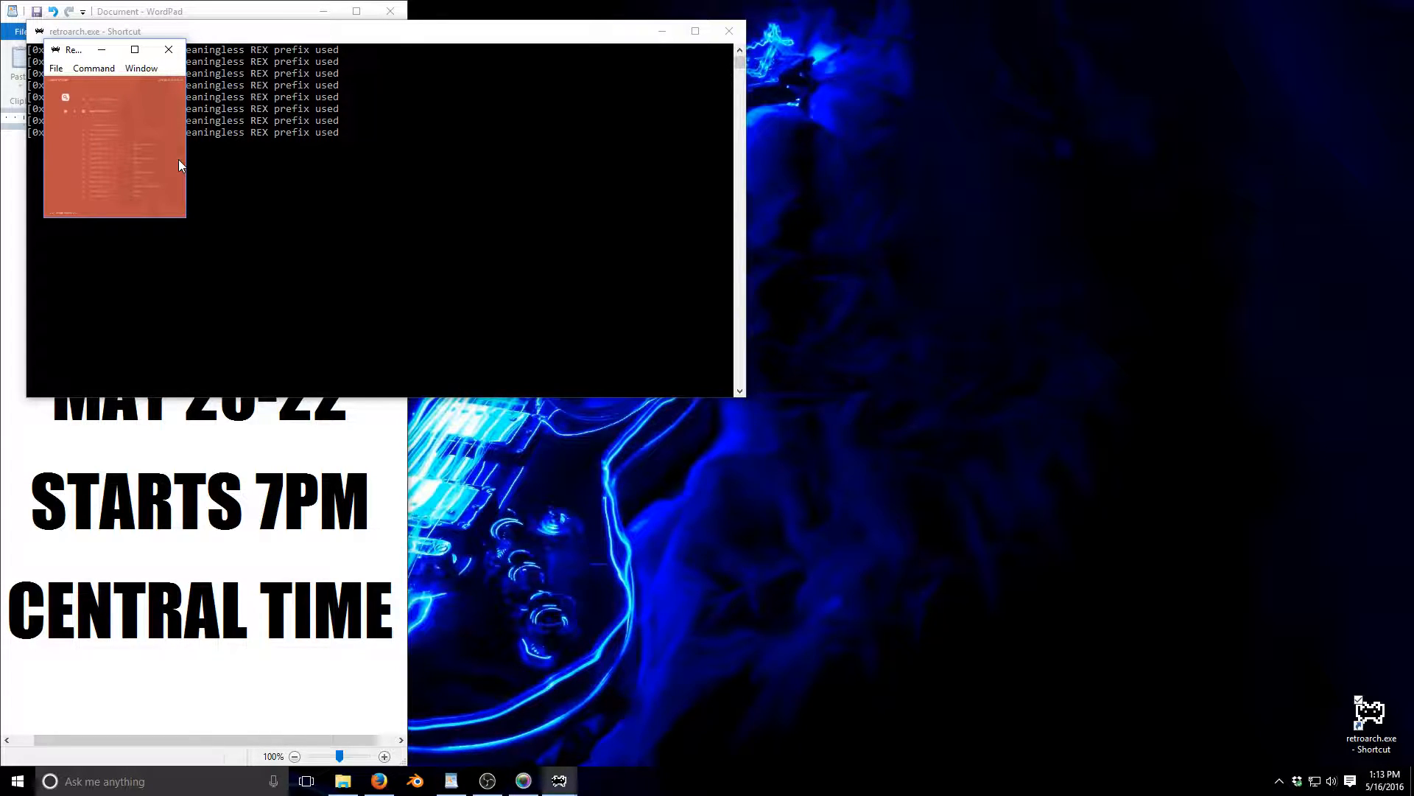
- Make selections in the open RetroArch settings lists and close the menu overlay to display the loaded sword image
key(Return)
key(Return)
key(Up)
key(Up)
key(Return)
key(Down)
key(Down)
key(Down)
key(Down)
key(Down)
key(h)
key(F1)
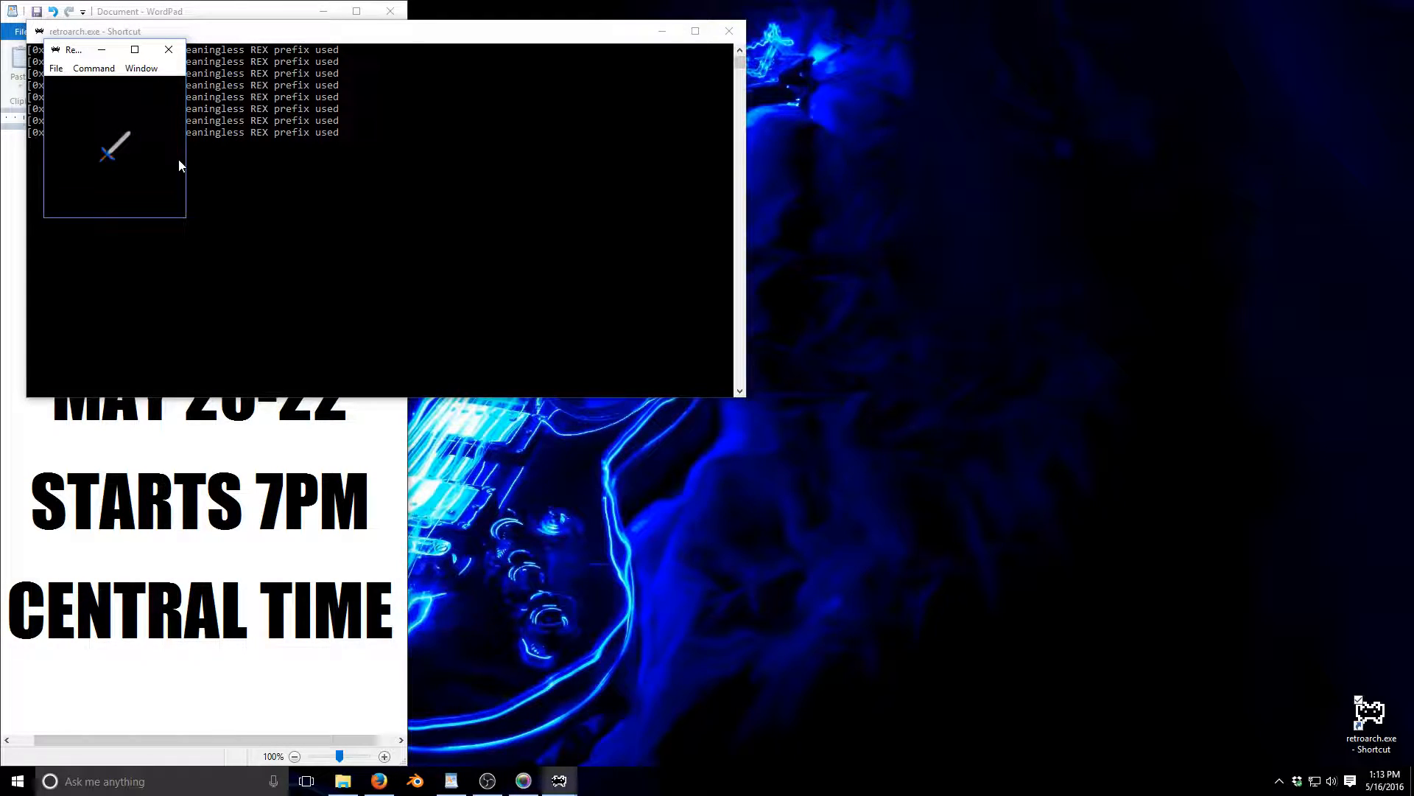
- Take a screenshot of the displayed sword image and switch to File Explorer
click(93, 67)
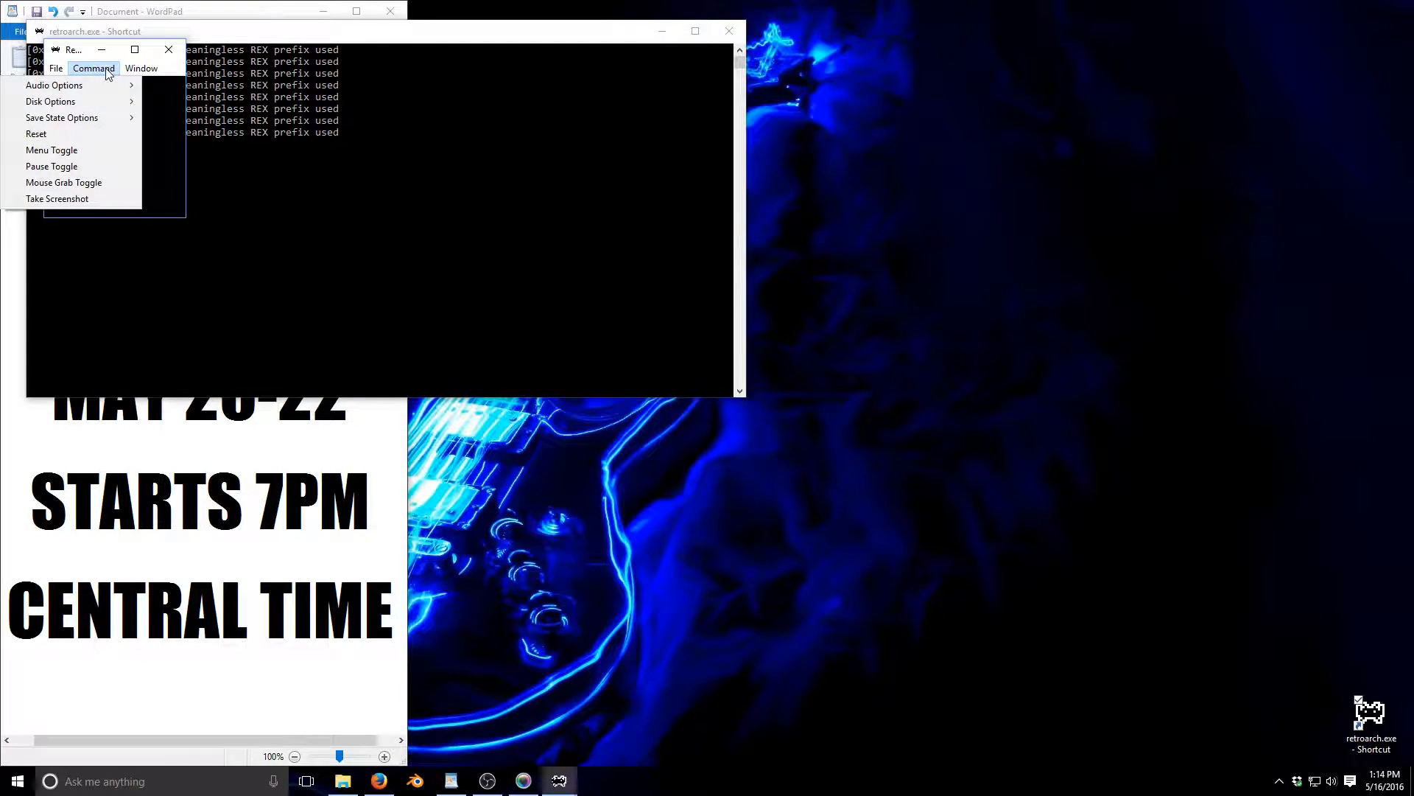
click(70, 199)
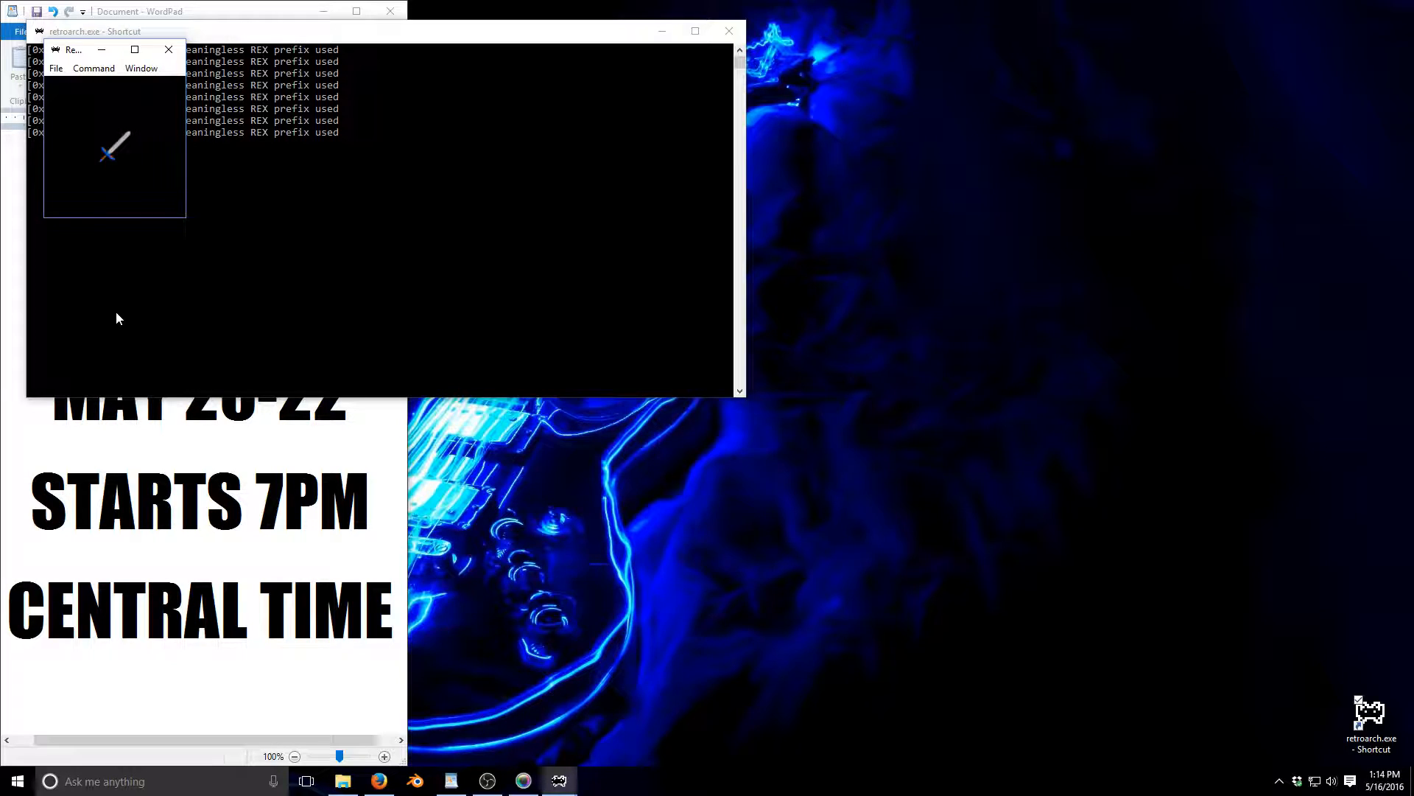
click(342, 780)
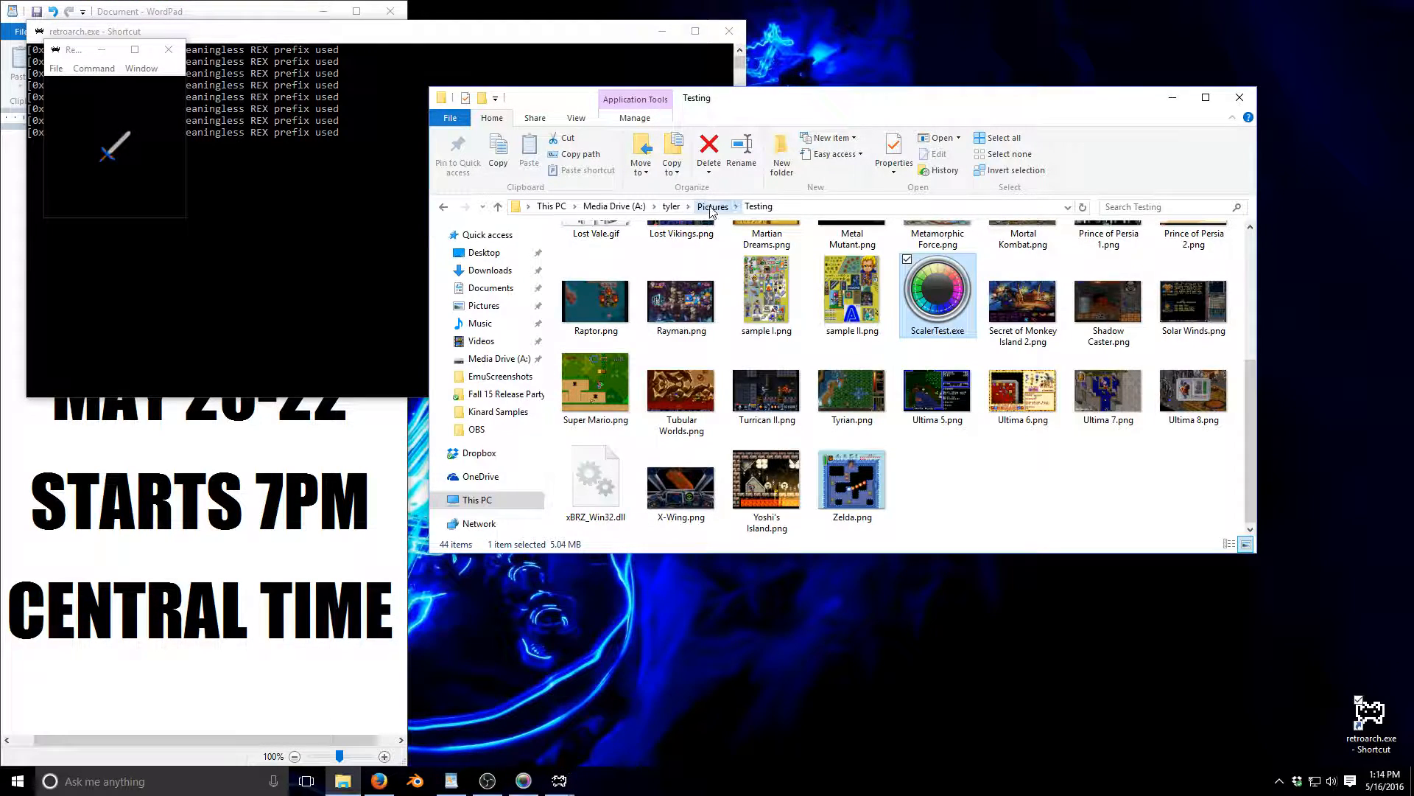
- Open RetroArch-0516-131404.png from Pictures > EmuScreenshots in Paint, enlarged to 500%, and dock its window to one half of the screen
click(711, 206)
double_click(635, 266)
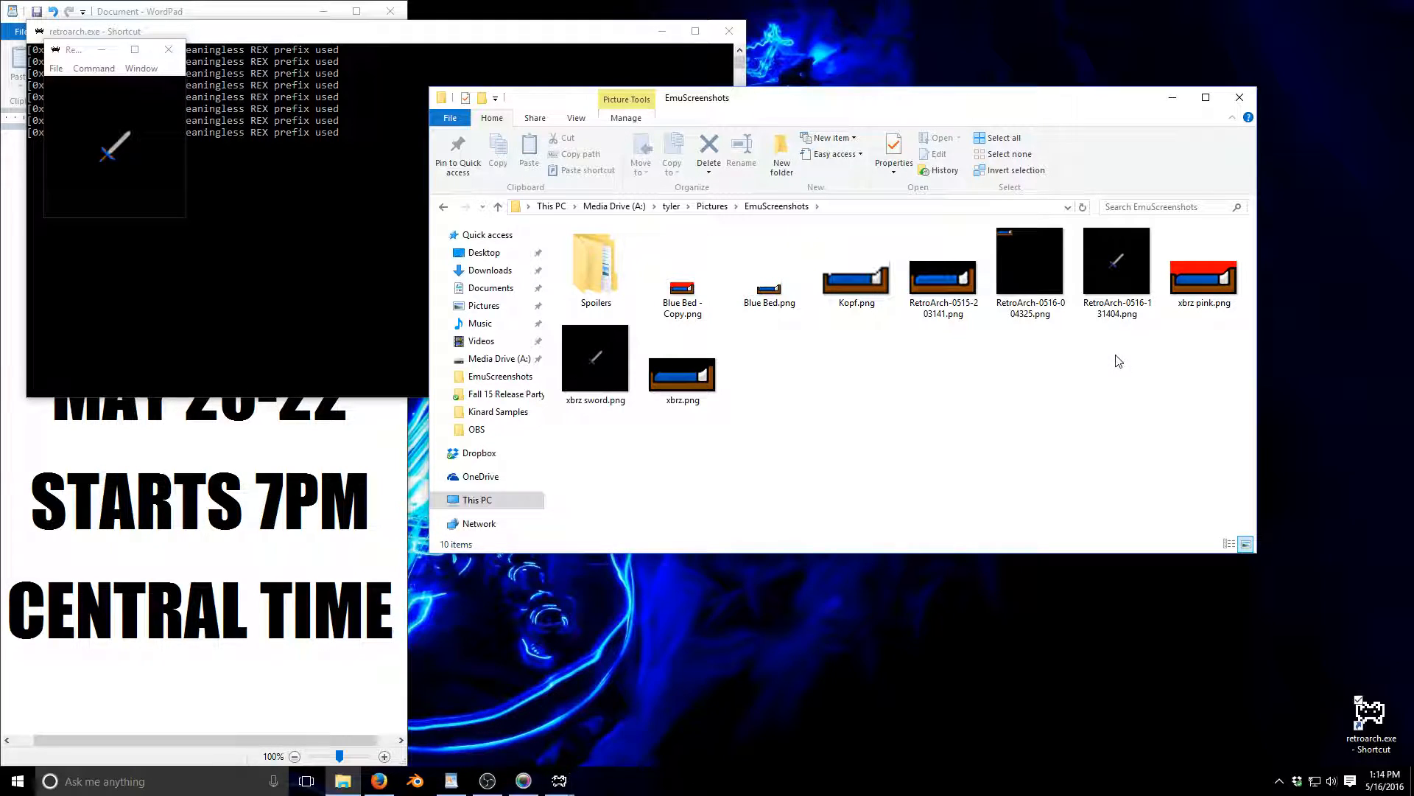
right_click(1115, 286)
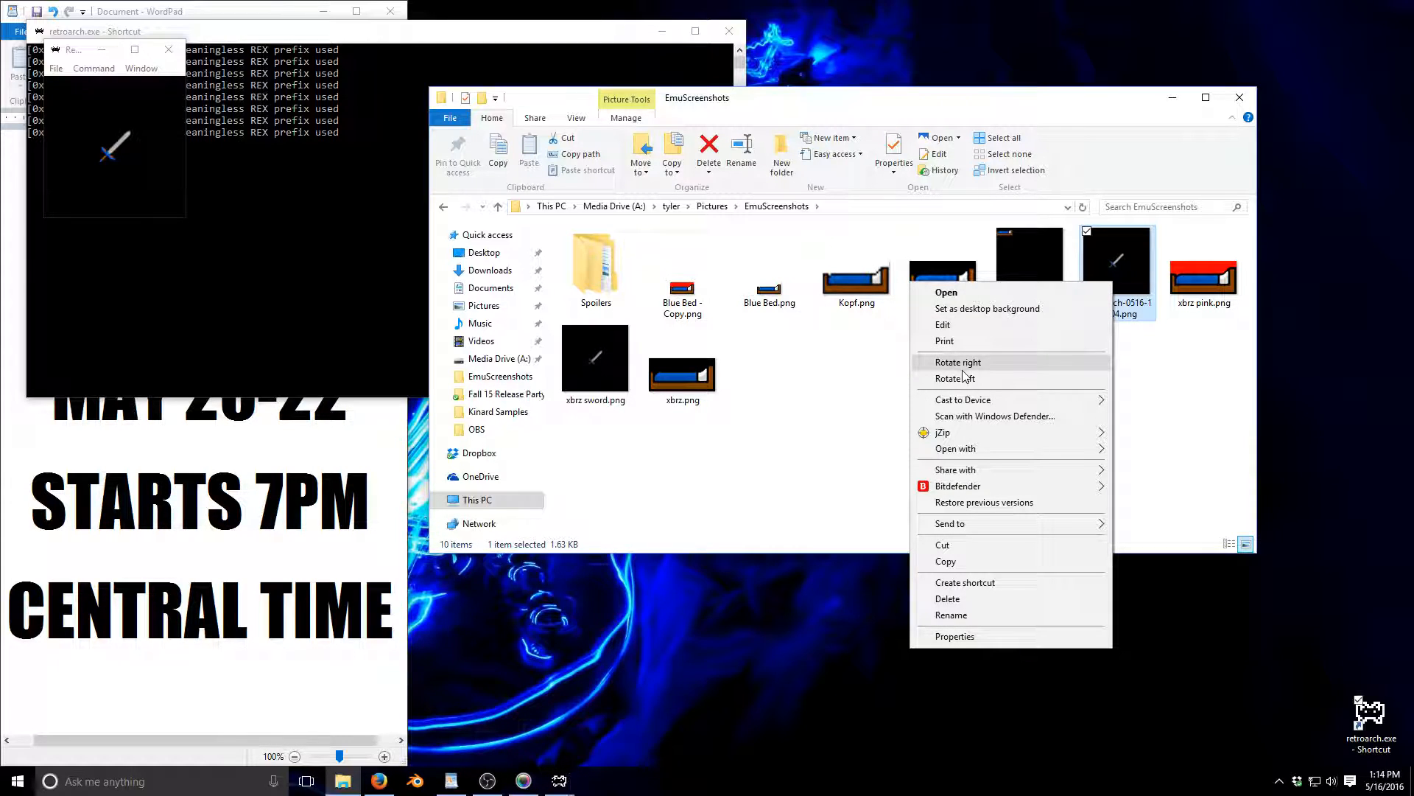
click(946, 325)
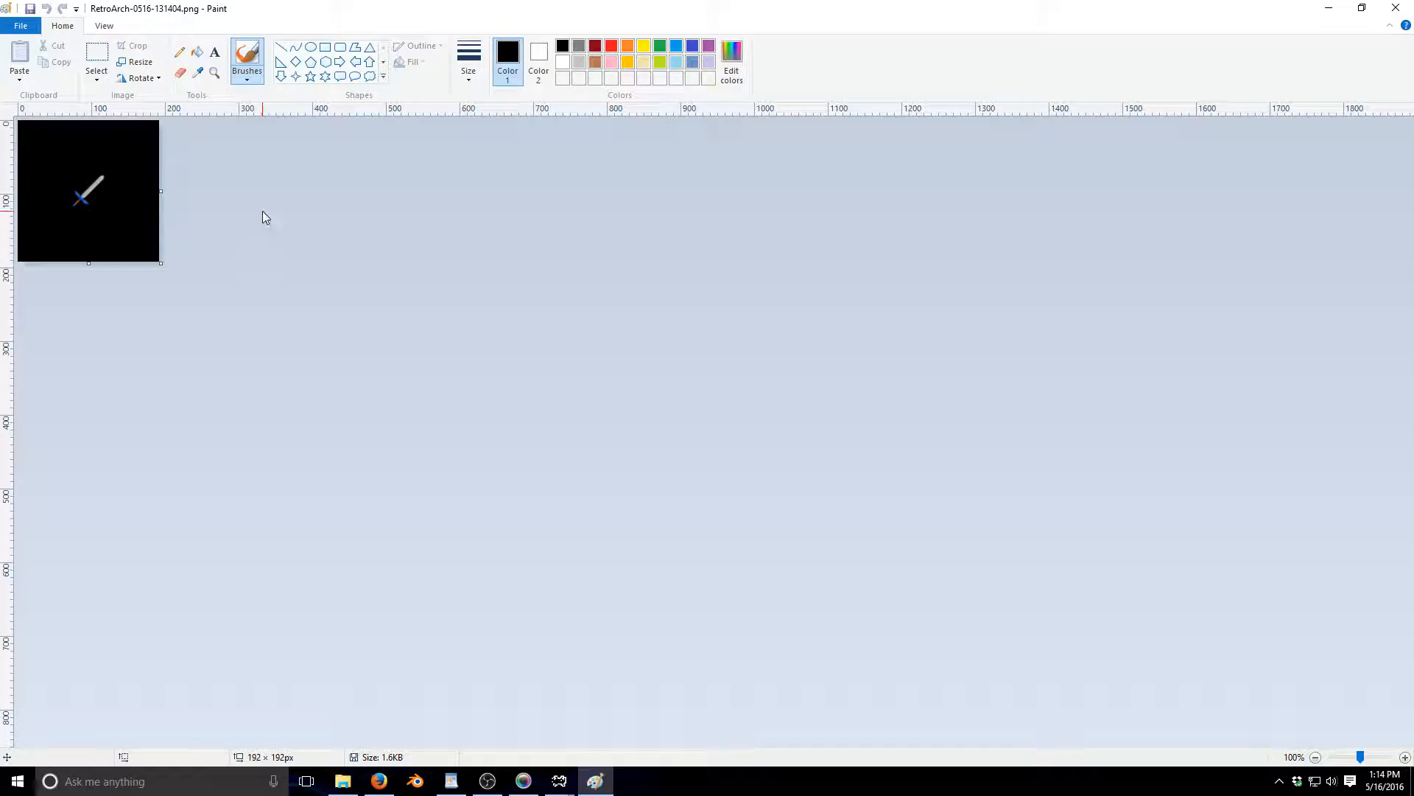
click(1407, 757)
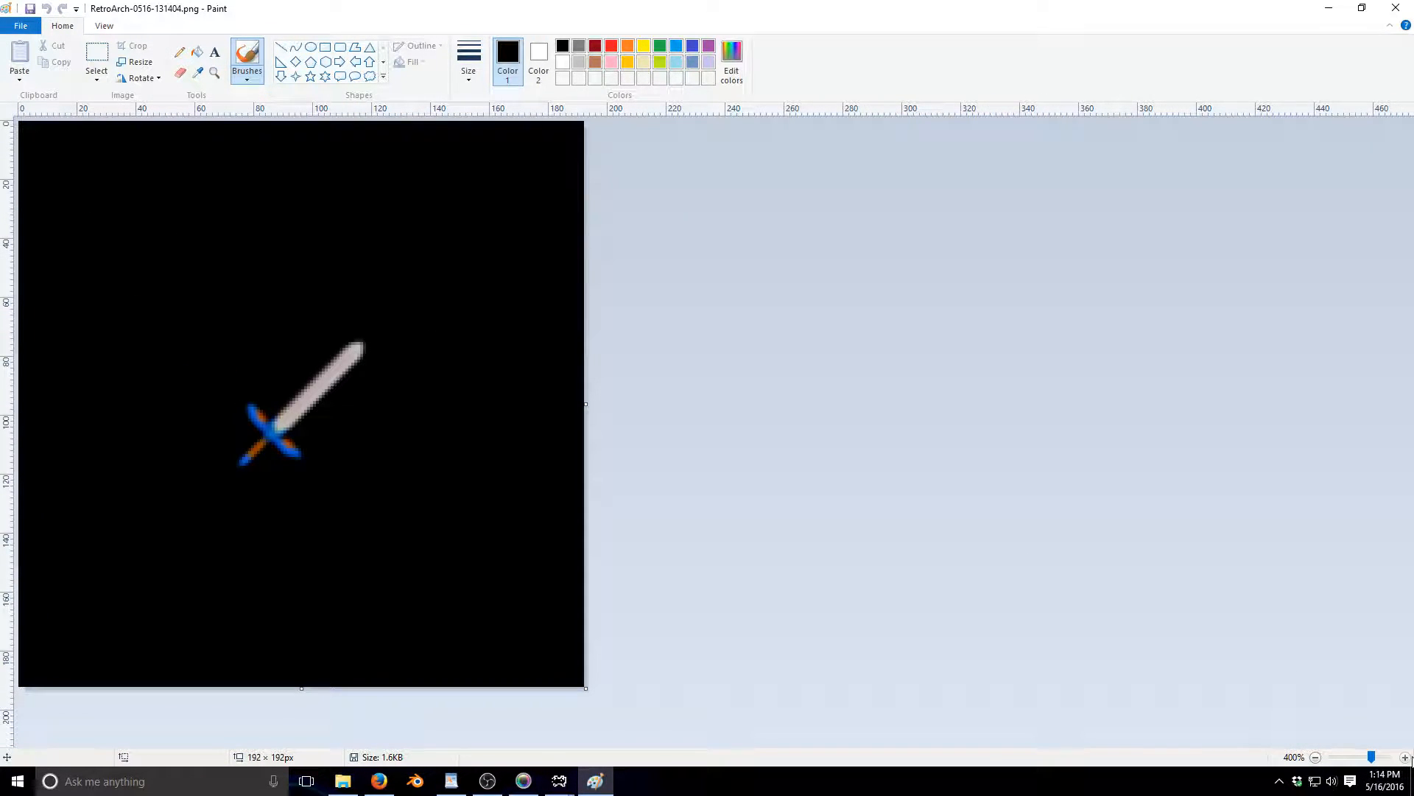
click(1405, 757)
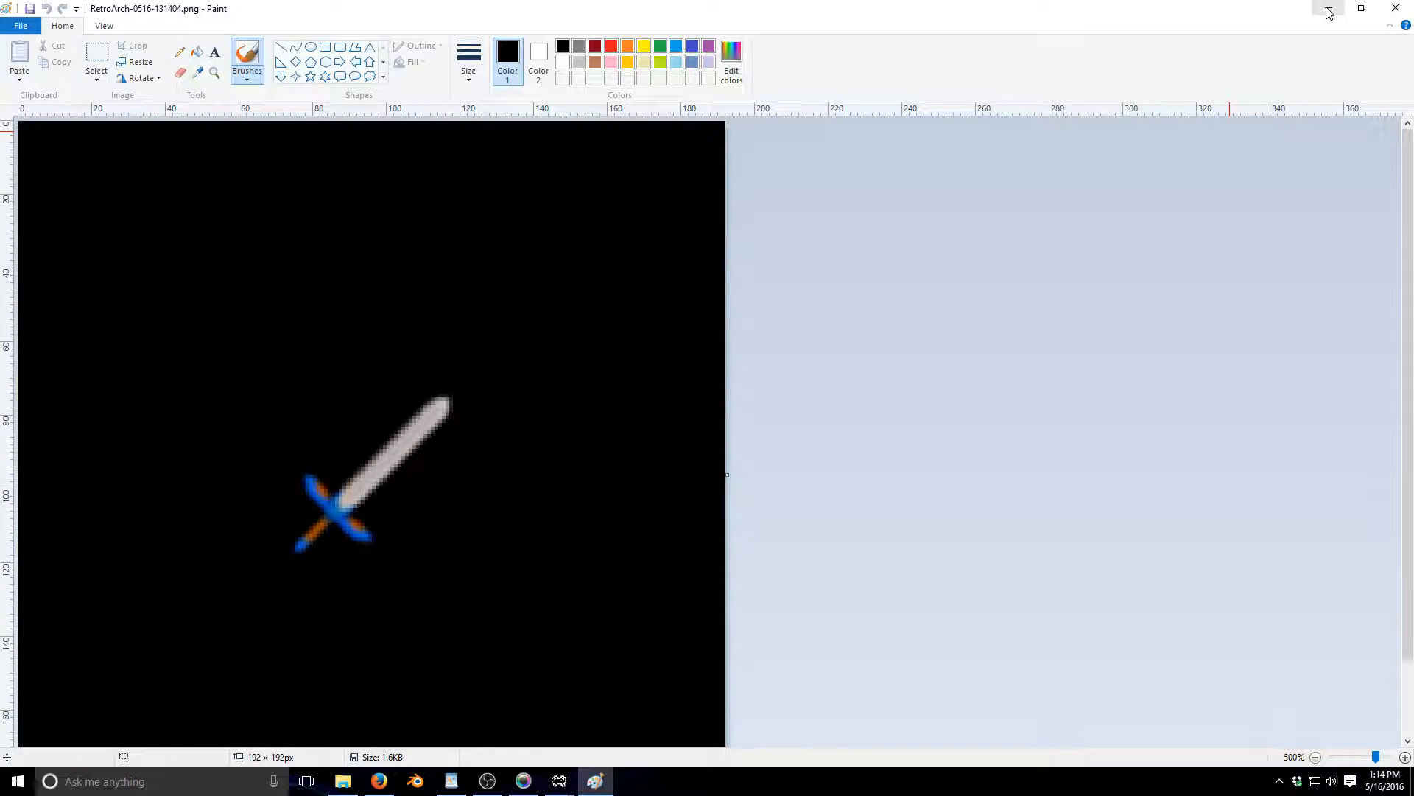
drag(1102, 16, 1, 136)
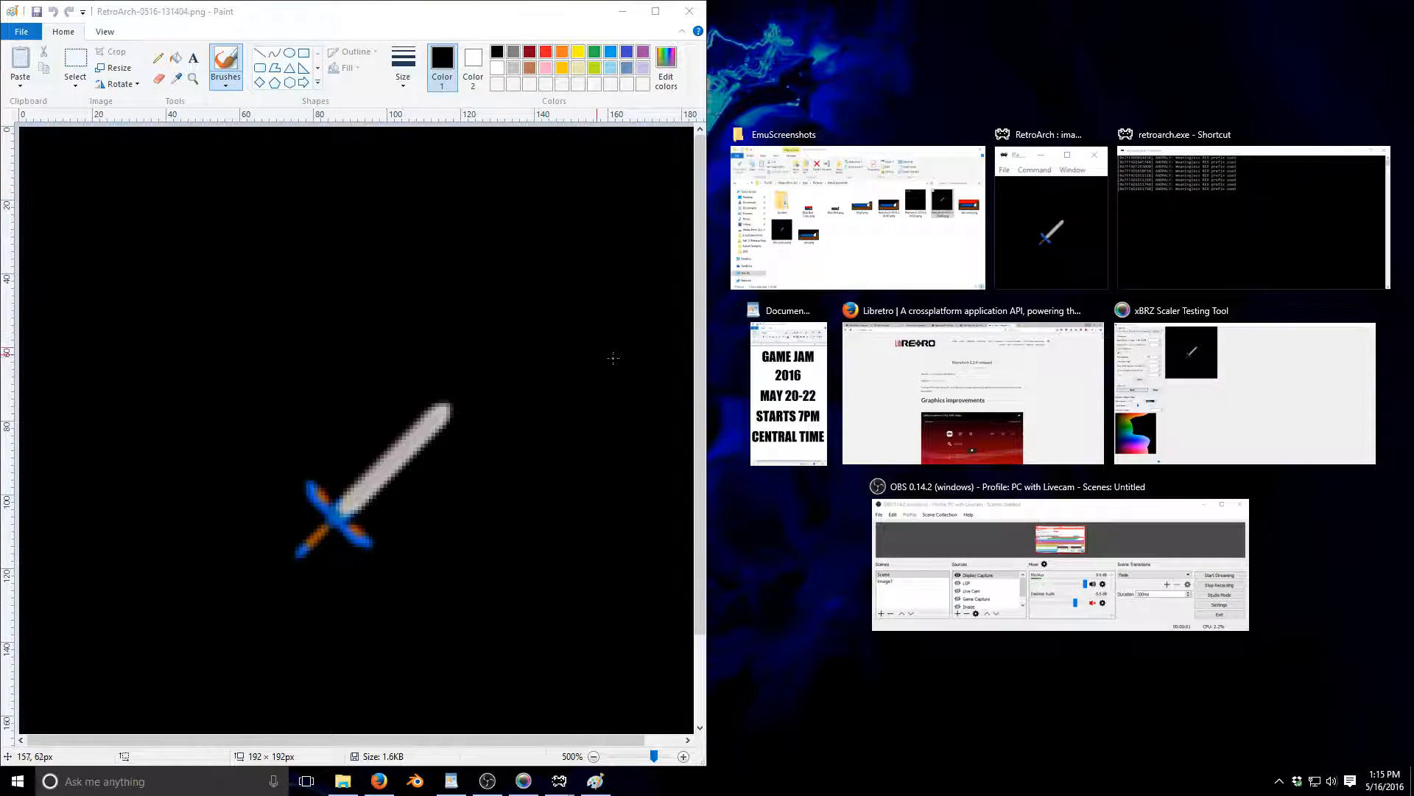
- Open xbrz sword.png from EmuScreenshots in Paint beside the RetroArch screenshot and enlarge it to 300% for comparison
click(865, 219)
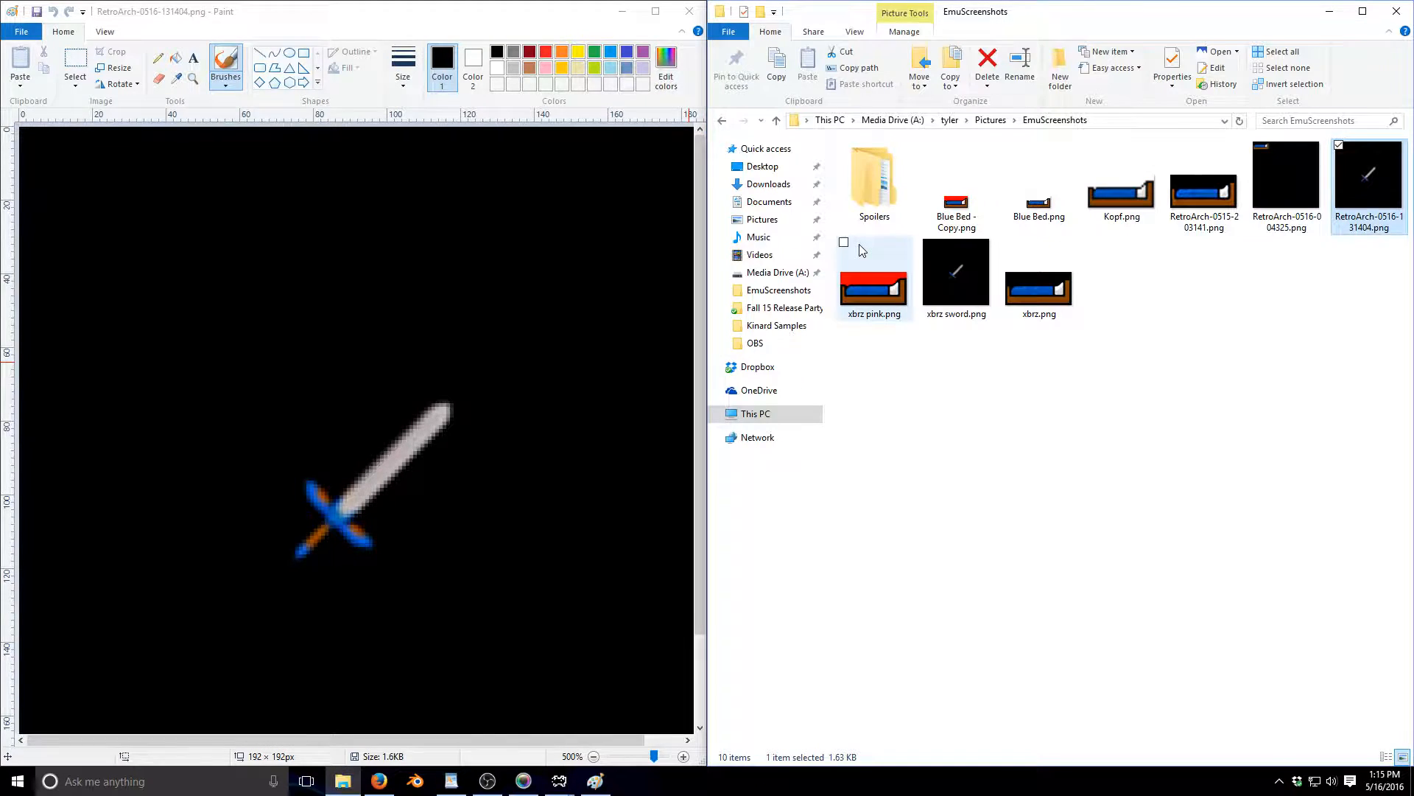
right_click(956, 285)
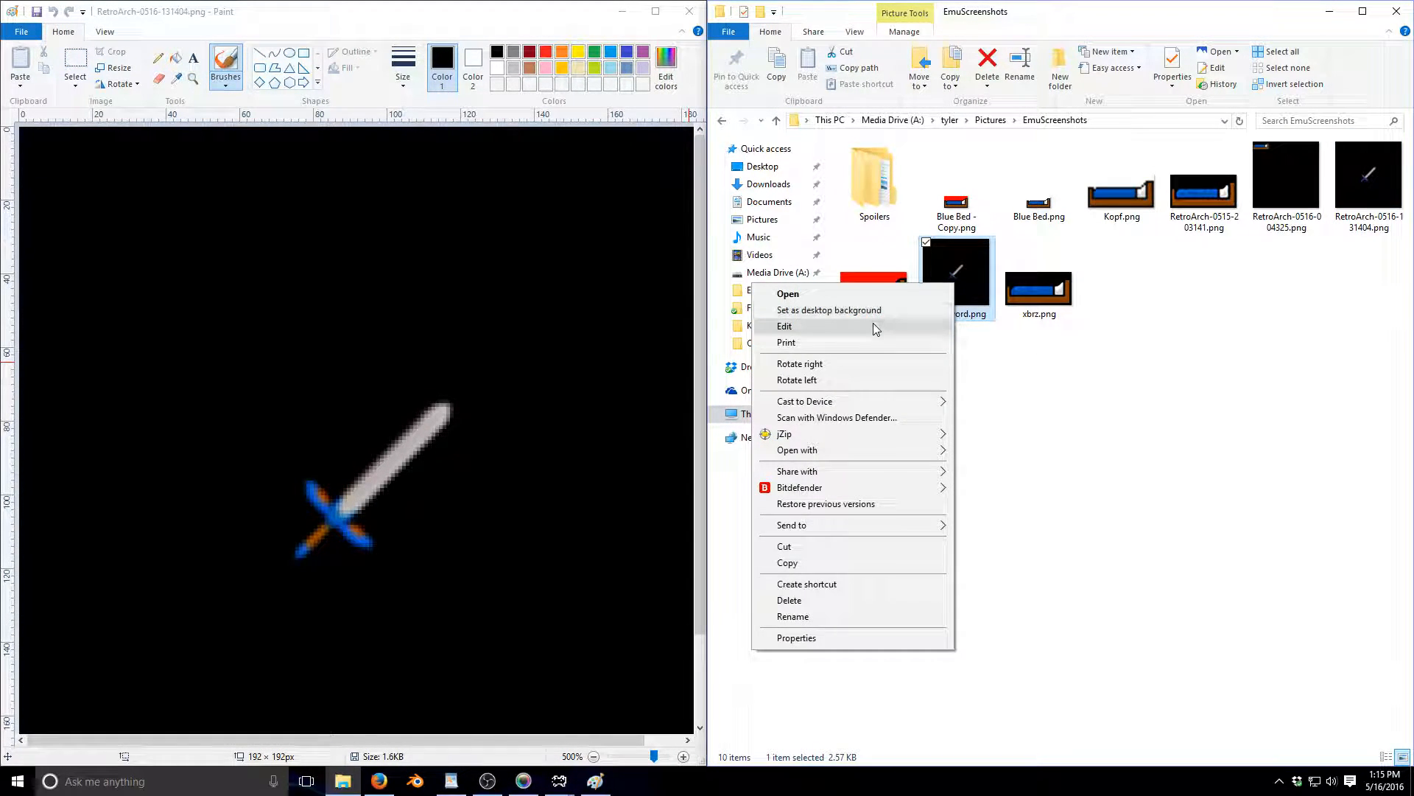
click(874, 329)
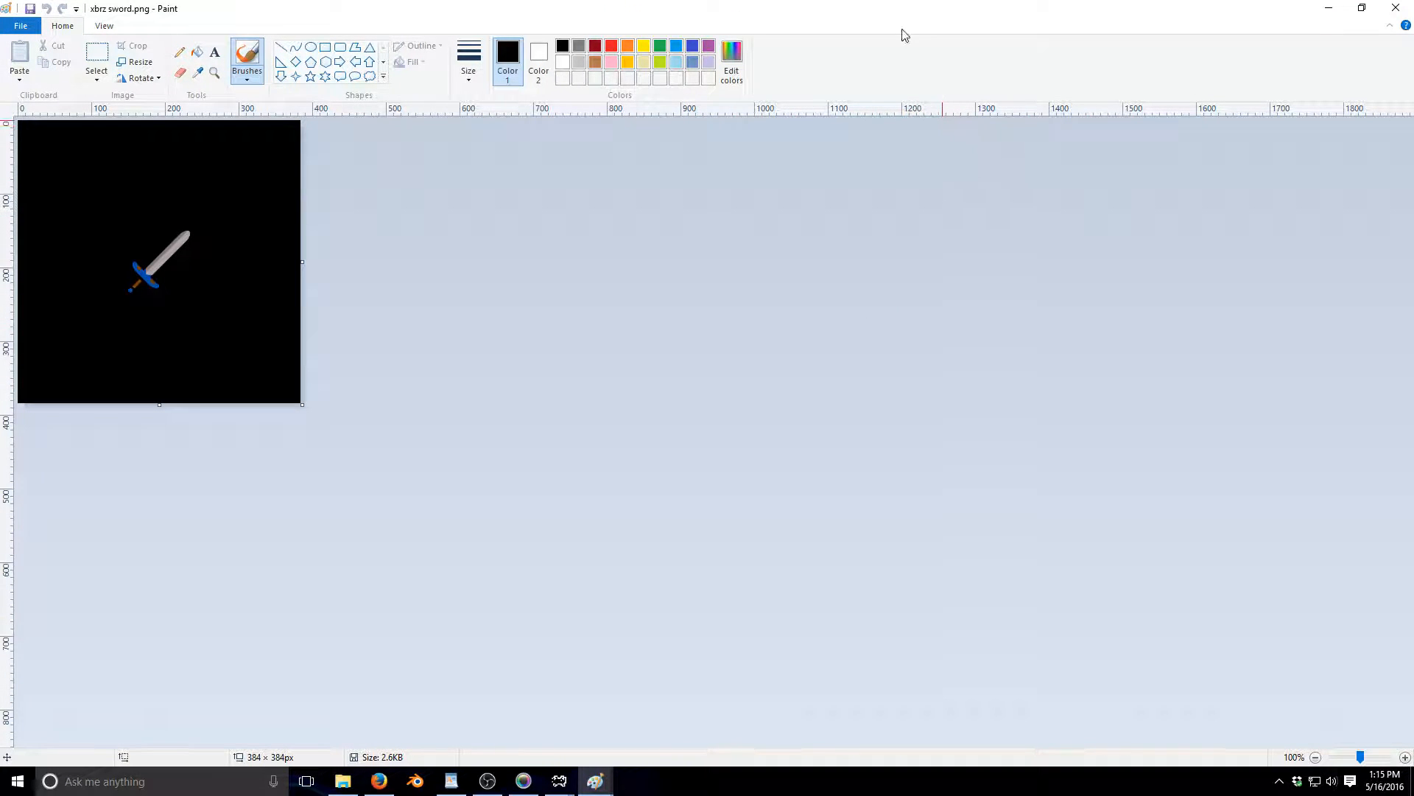
mouse_move(891, 9)
mouse_down()
mouse_move(1204, 118)
mouse_move(1413, 3)
mouse_up()
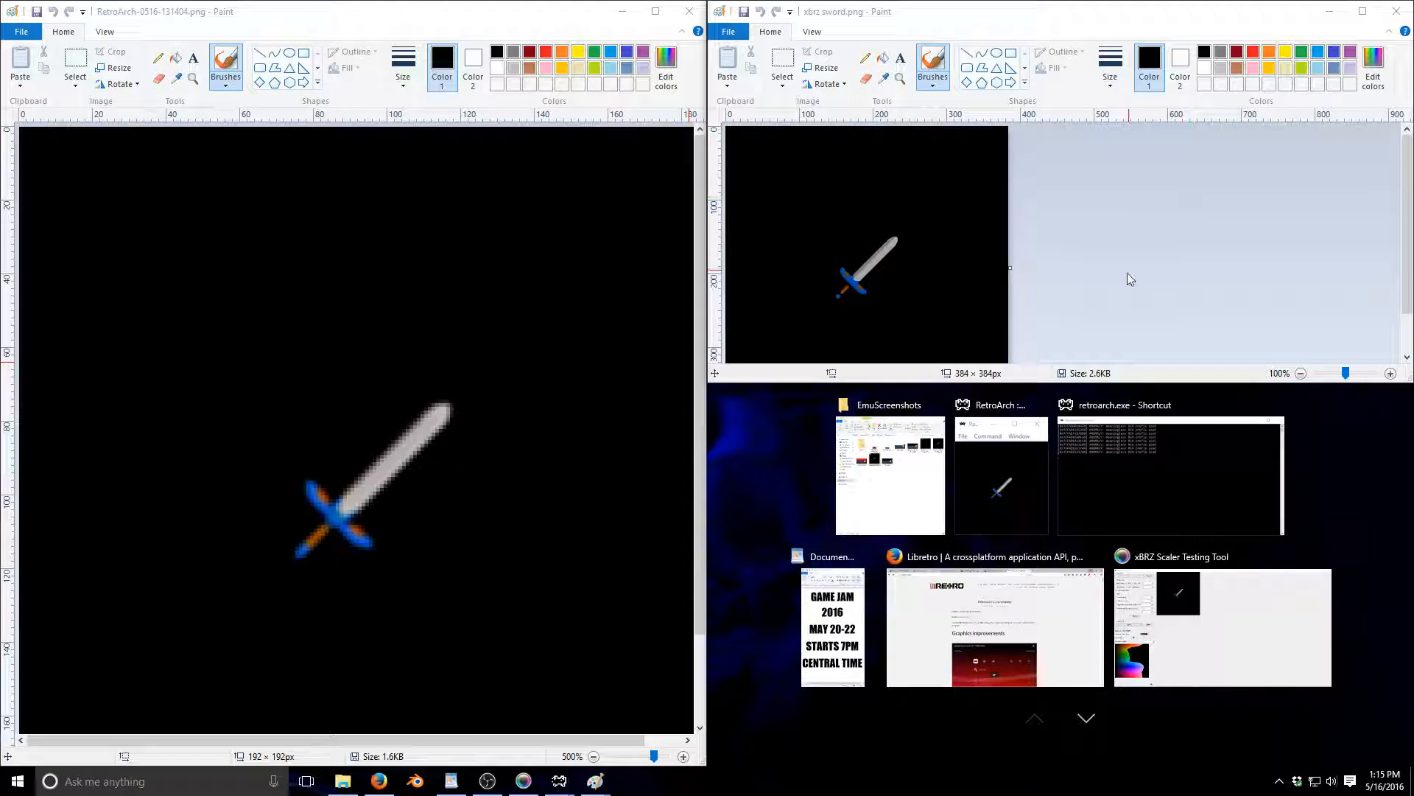
click(1103, 397)
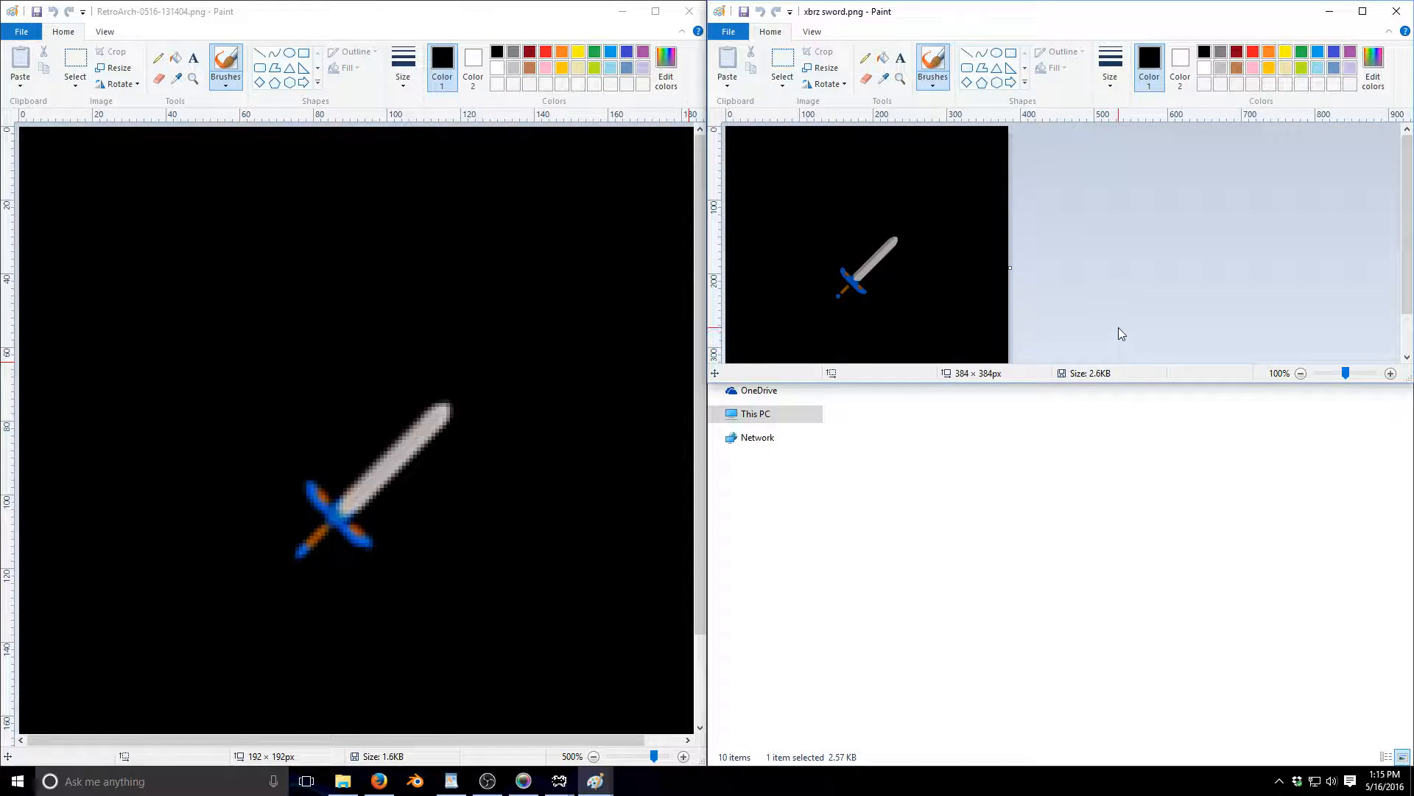
drag(1106, 384, 1058, 766)
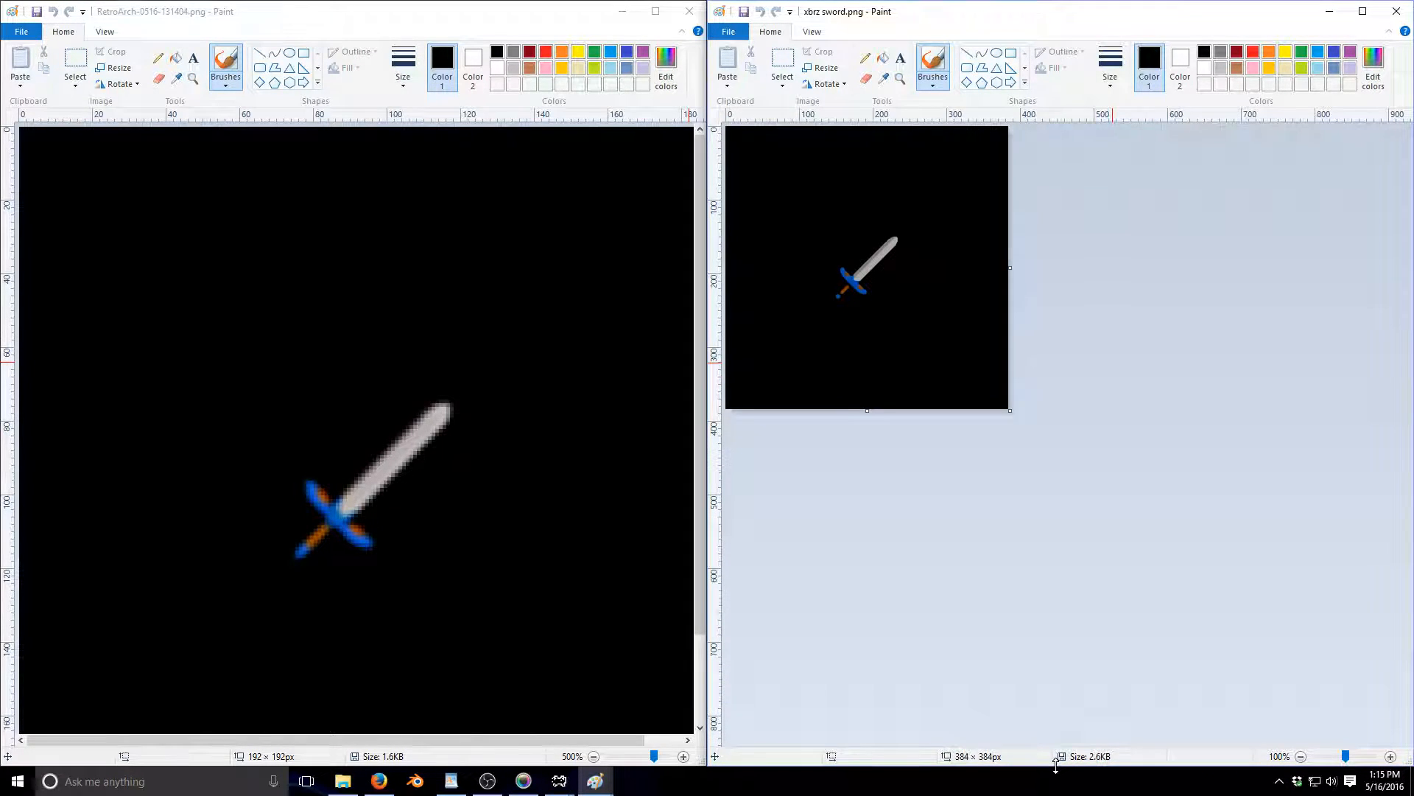
click(1391, 757)
click(1391, 757)
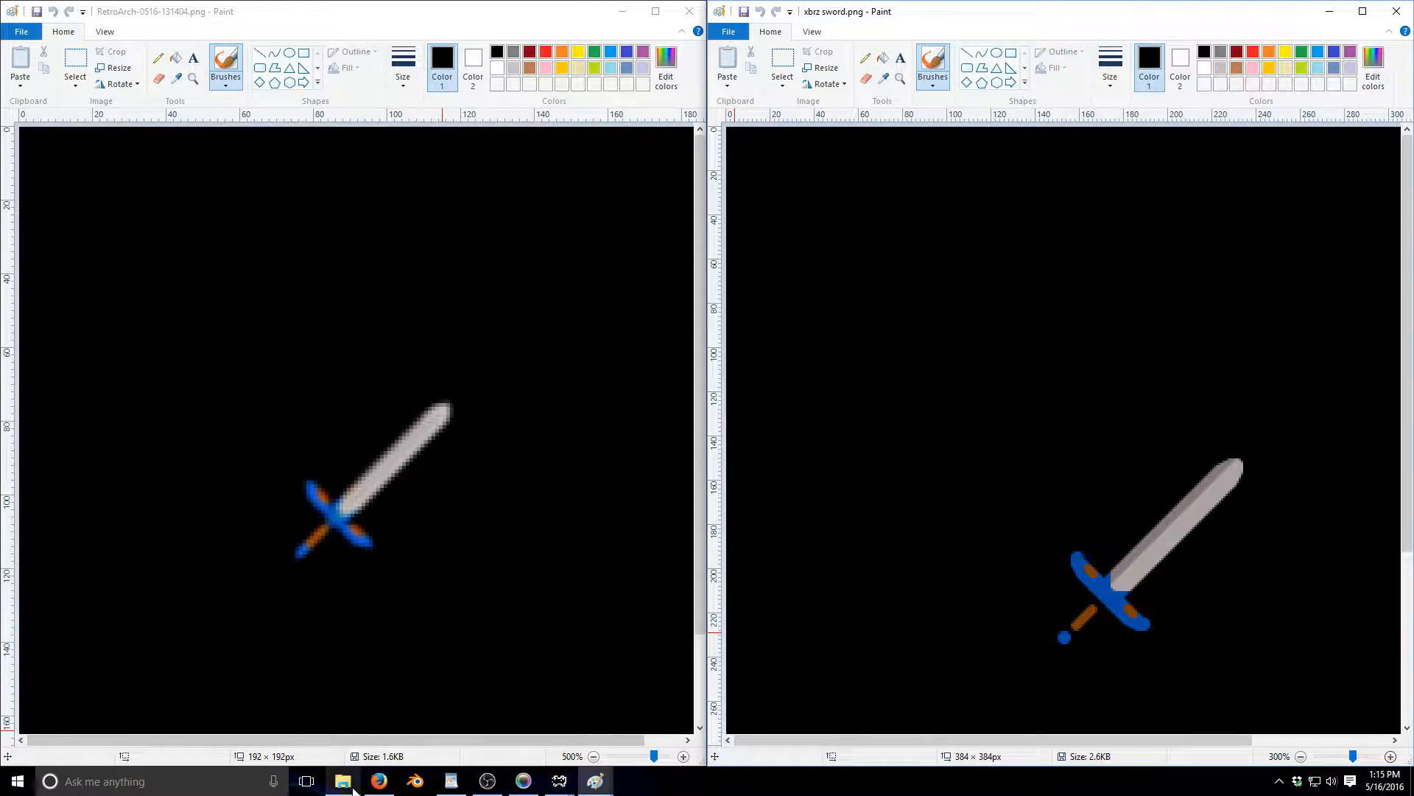
- Check the pixel dimensions of RetroArch-0516-131404.png and xbrz sword.png in the EmuScreenshots folder
mouse_move(346, 782)
mouse_move(365, 722)
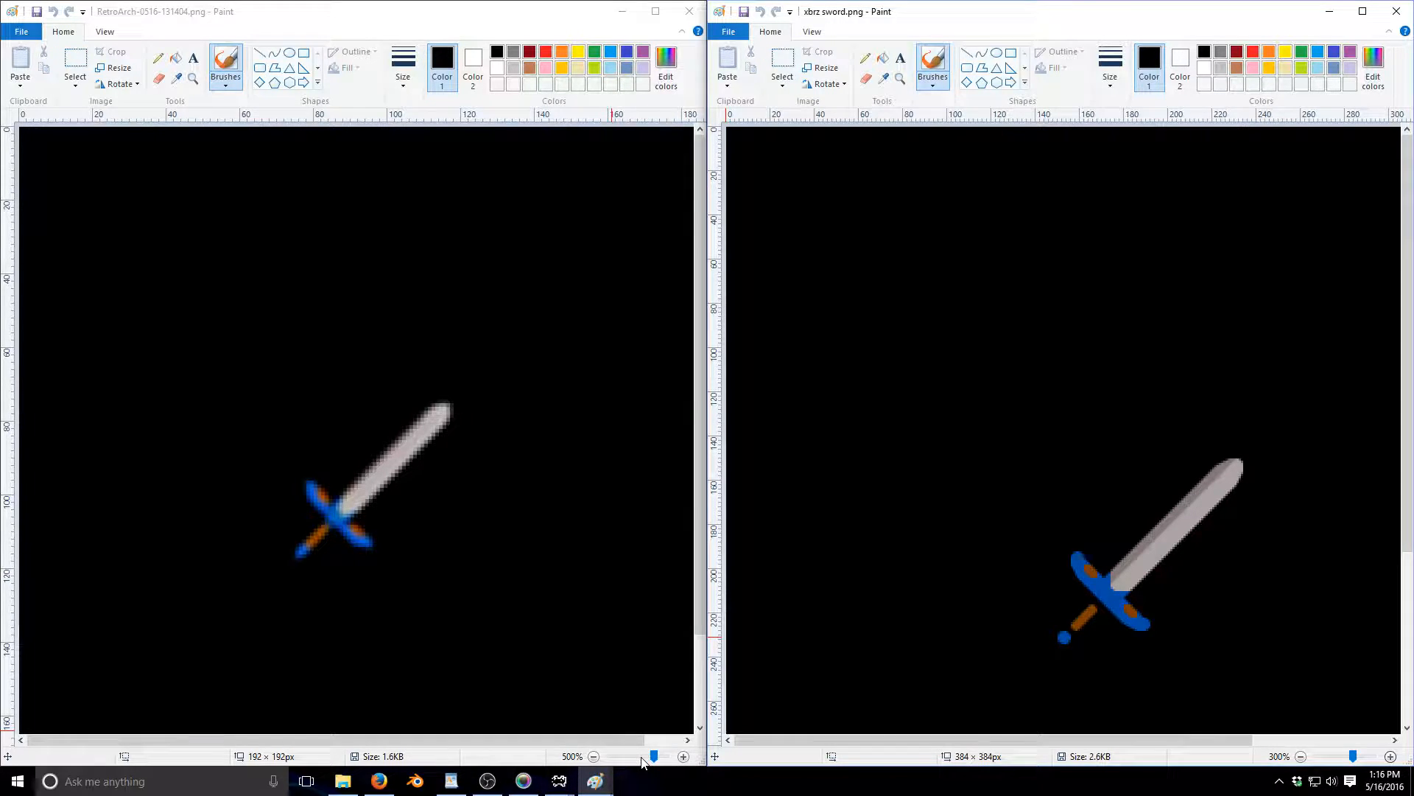
click(343, 780)
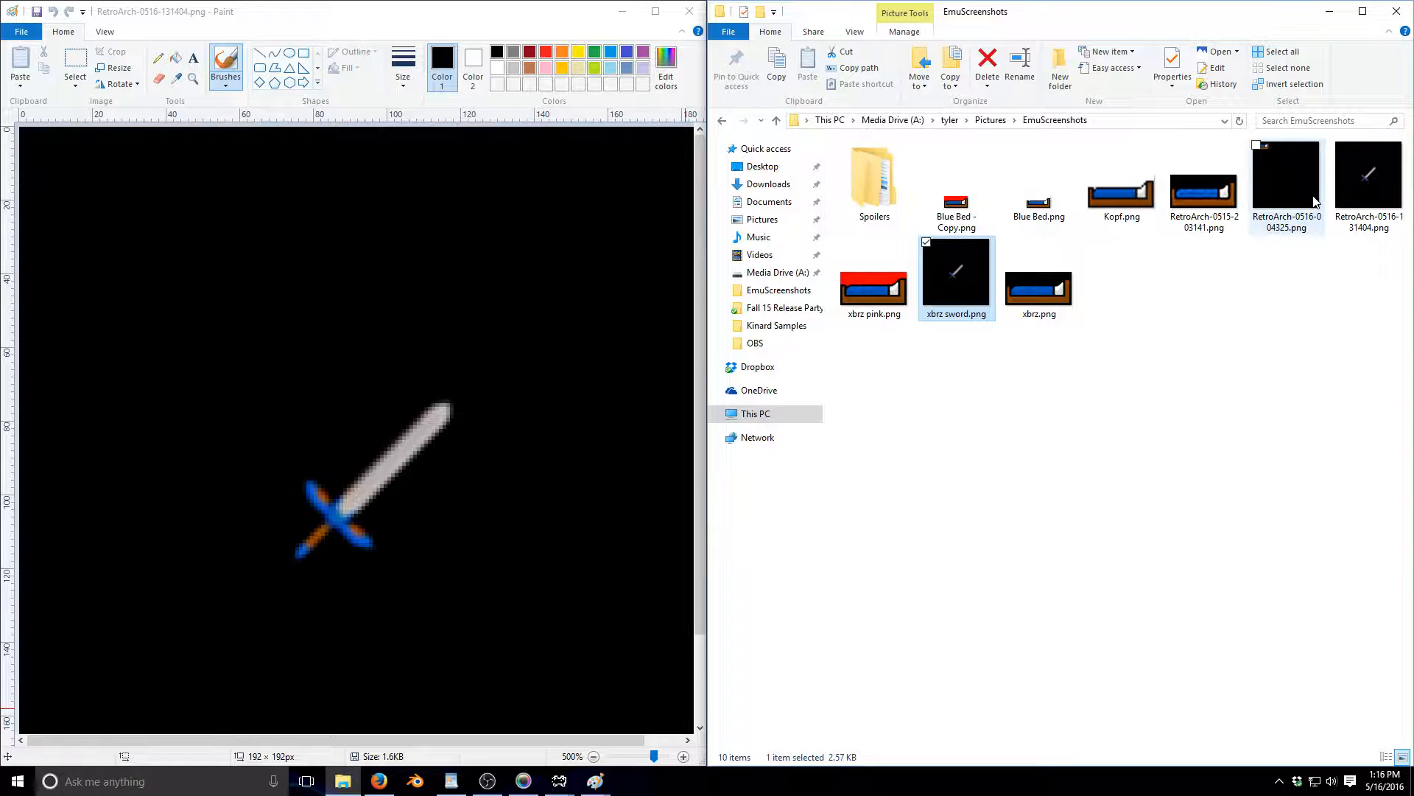
mouse_move(1380, 203)
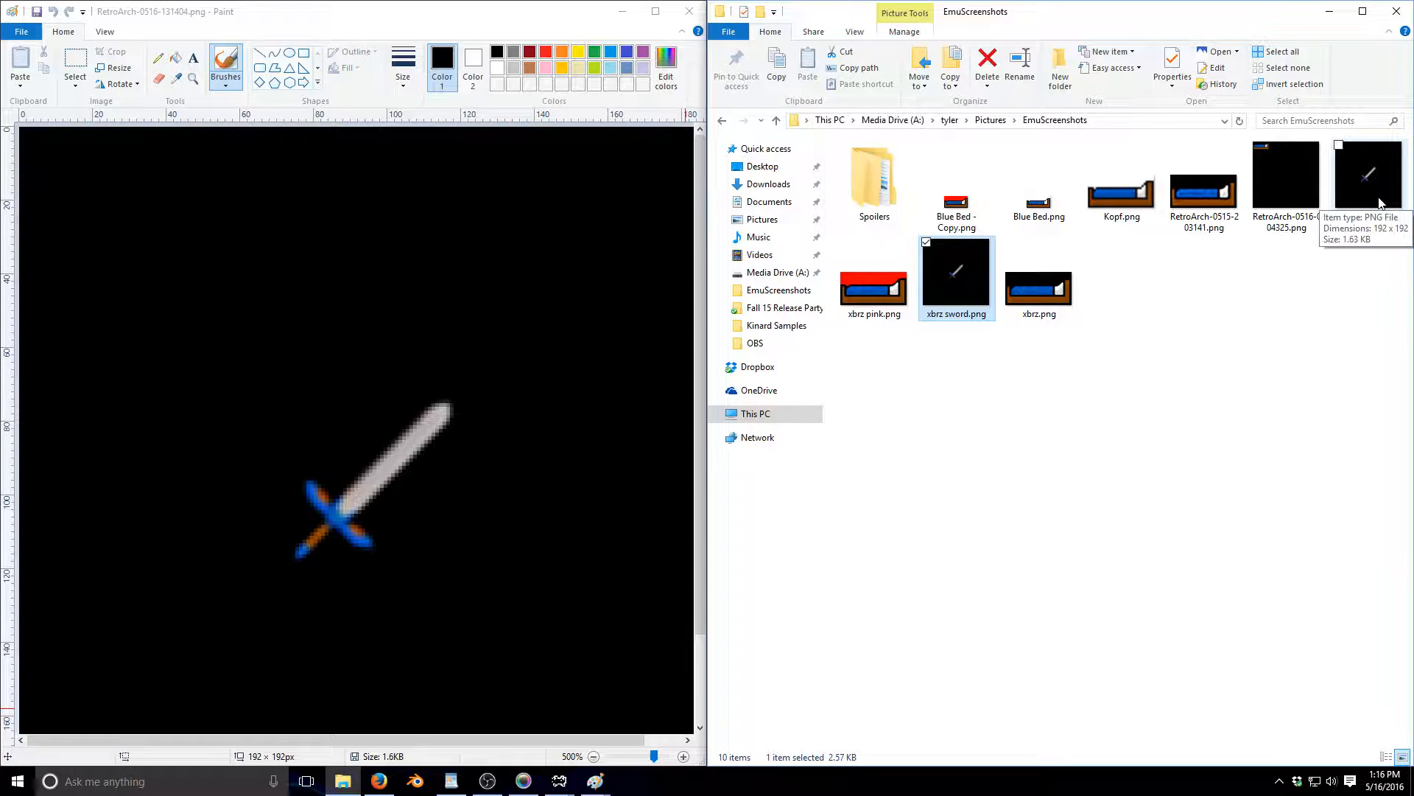
mouse_move(983, 283)
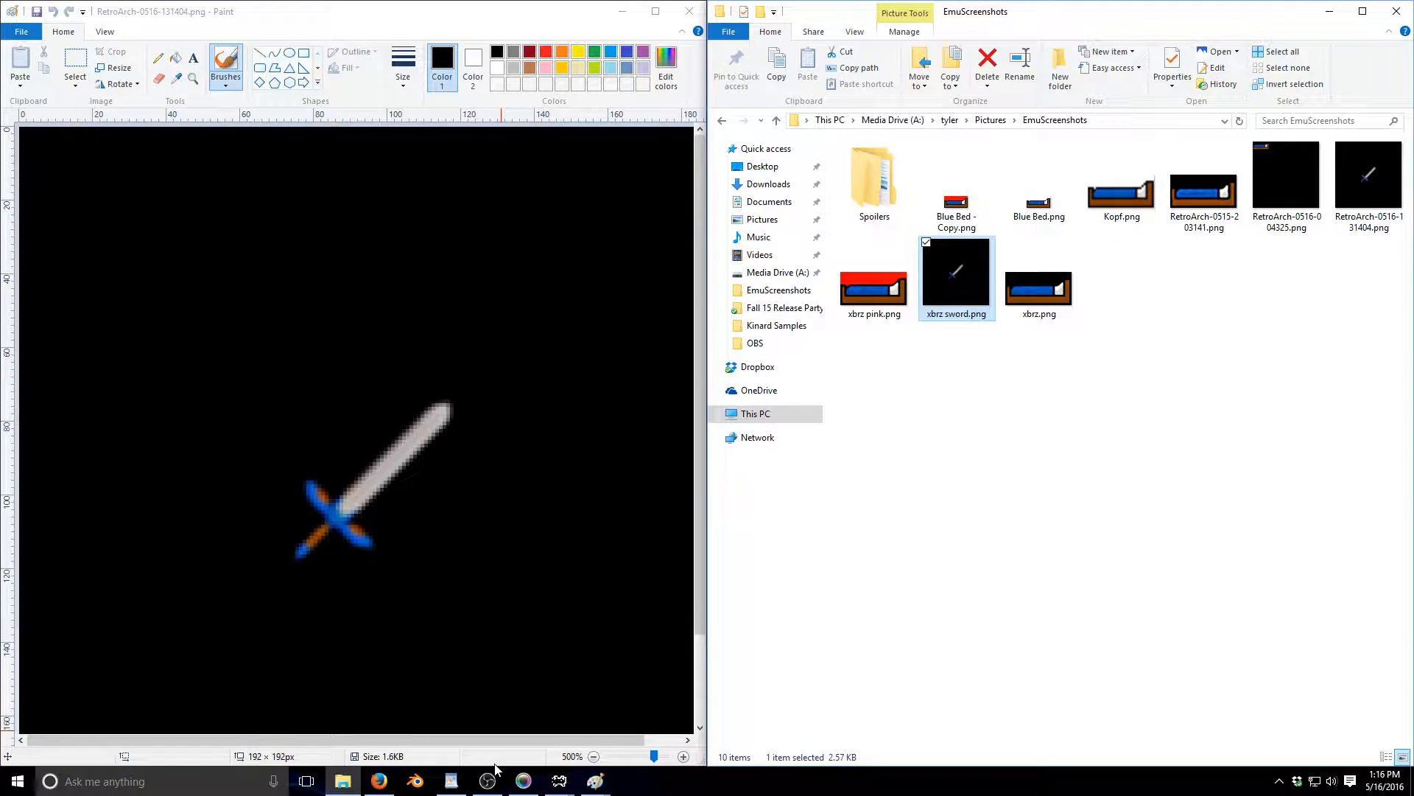
- Set the scaling factor to 3 in the xBRZ Scaler Testing Tool and save the sword over the existing xbrz sword.png
mouse_move(524, 785)
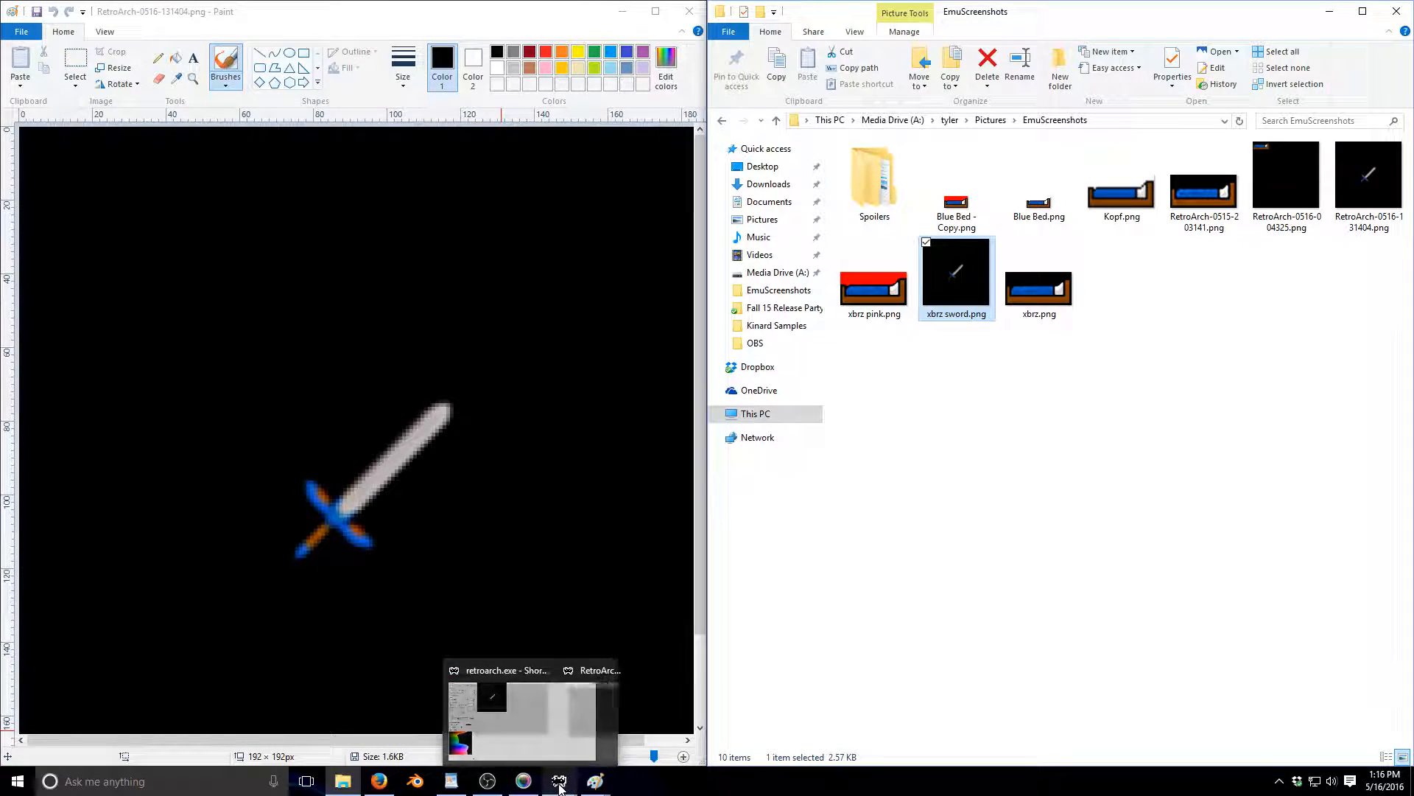
click(518, 783)
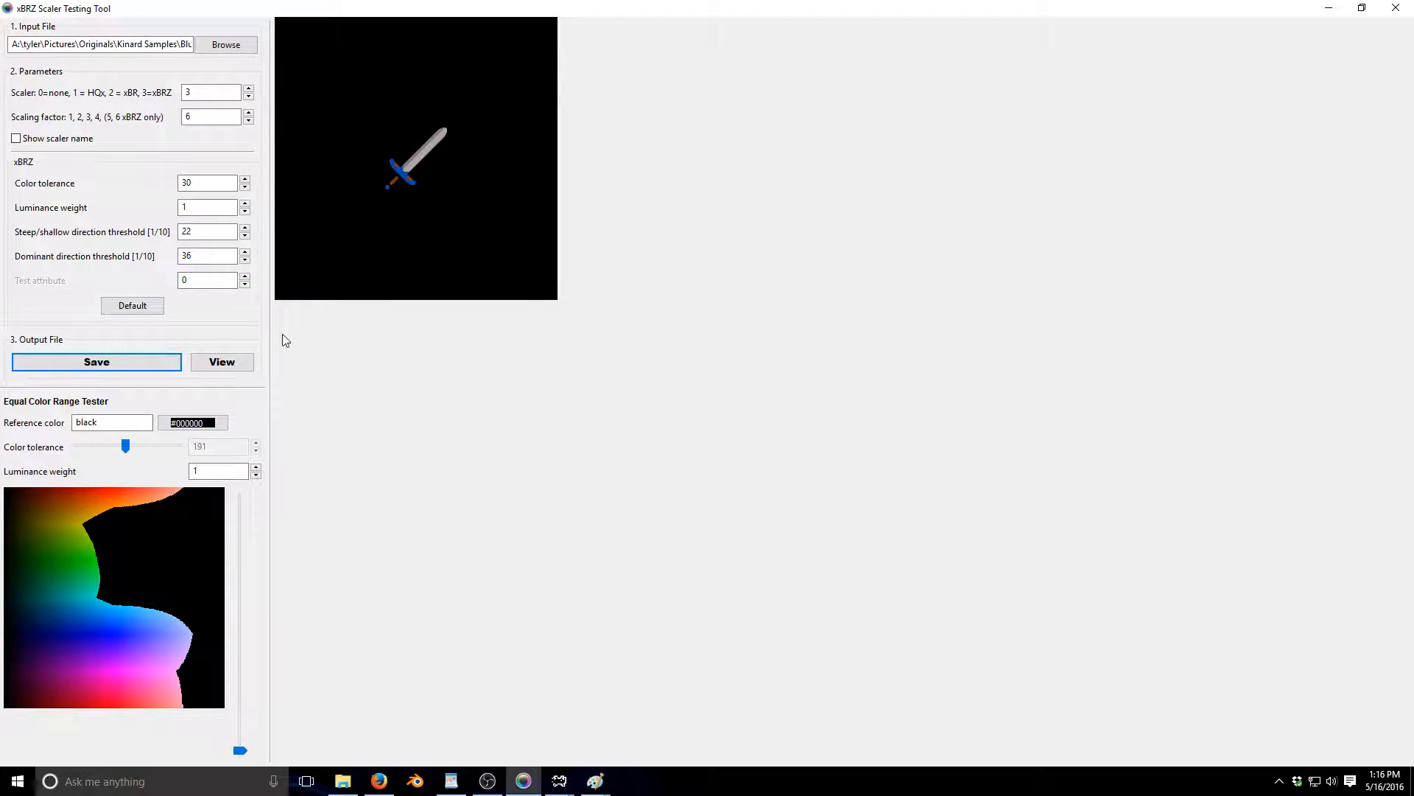
click(249, 121)
click(249, 122)
click(249, 122)
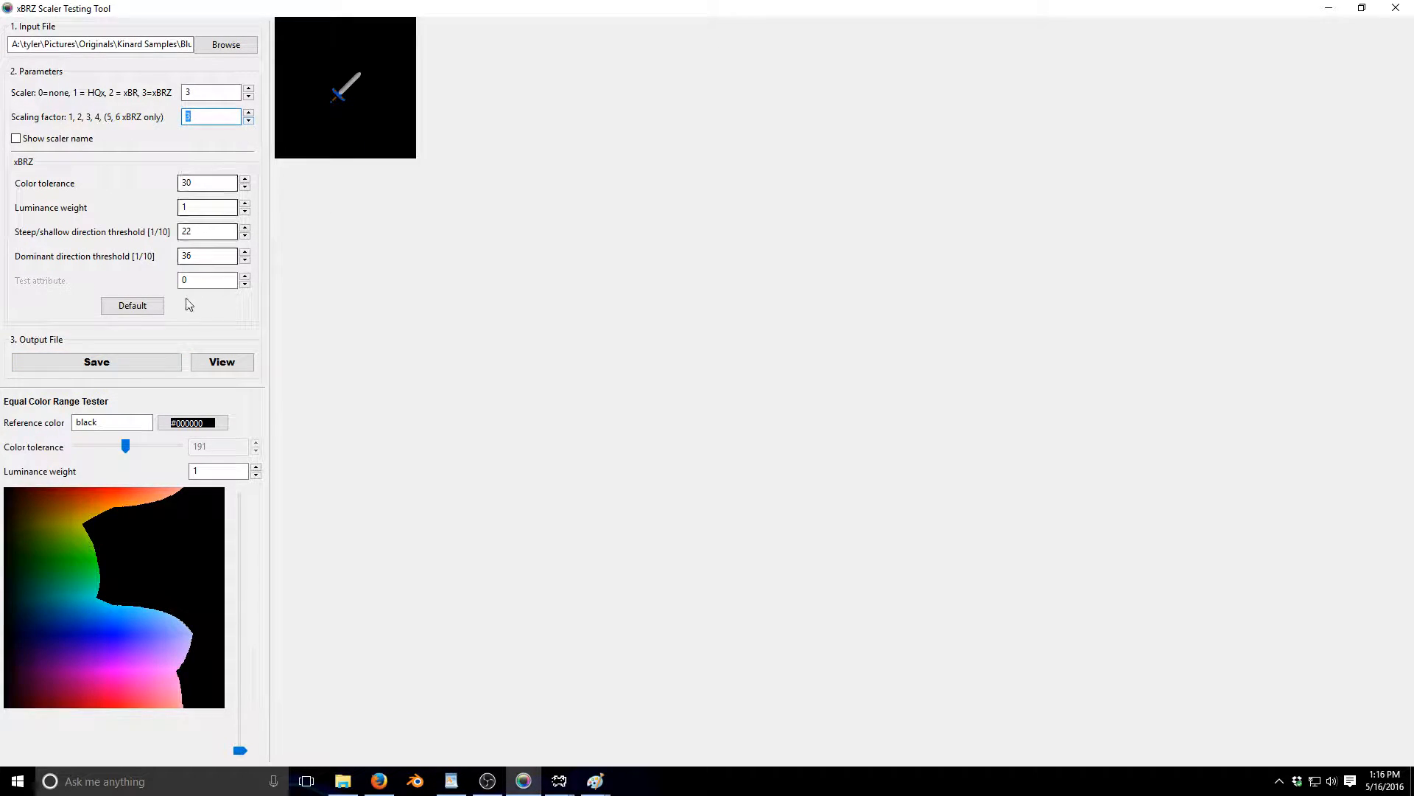
click(153, 363)
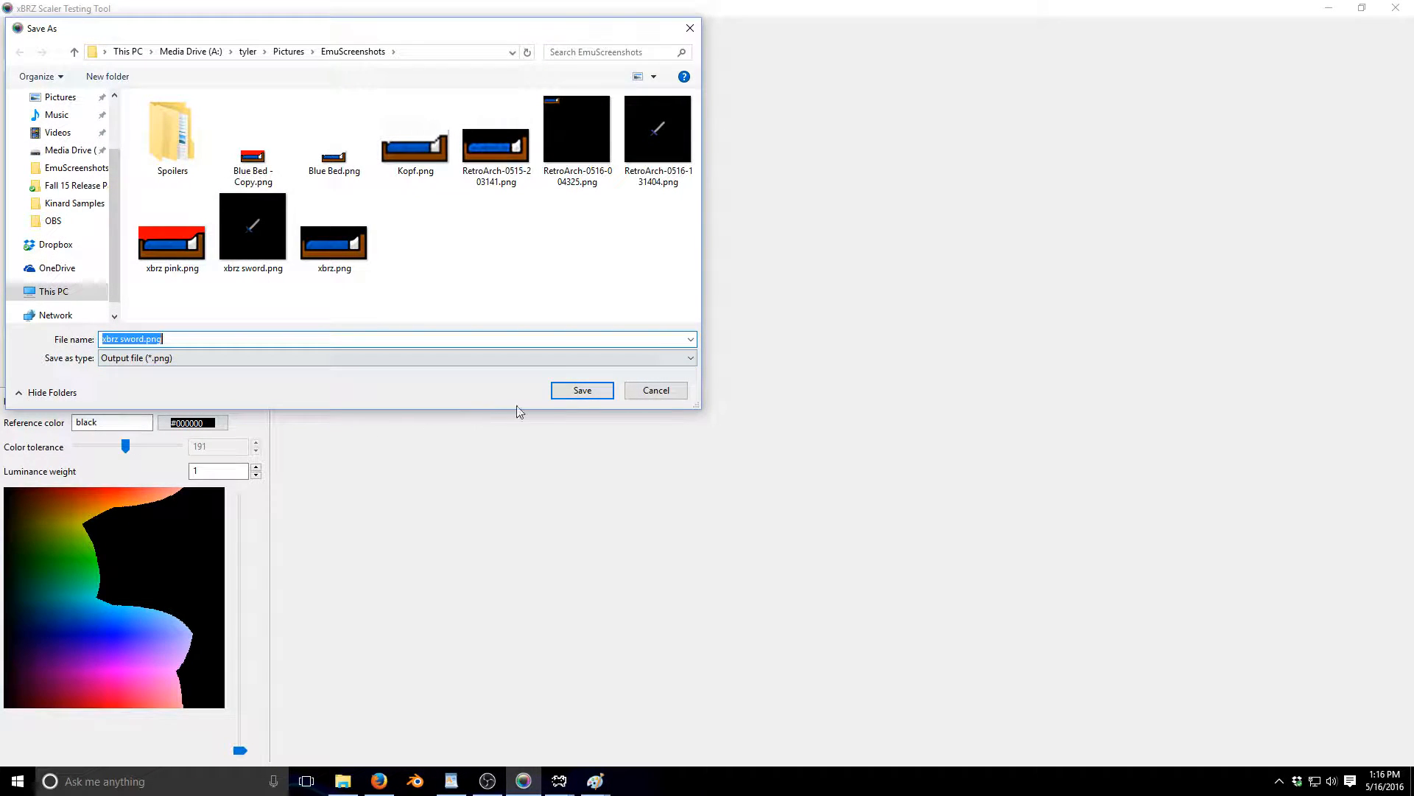
click(574, 391)
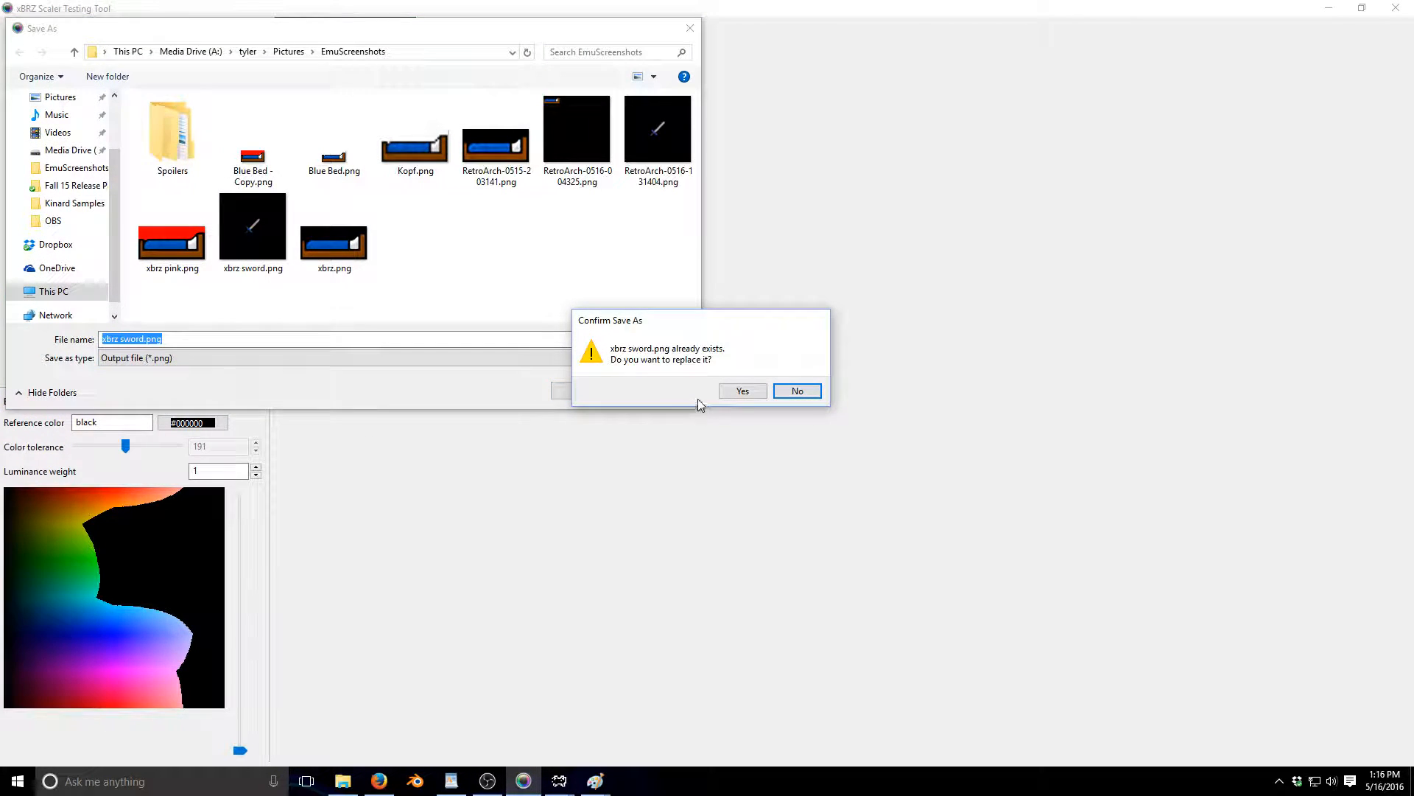
click(738, 393)
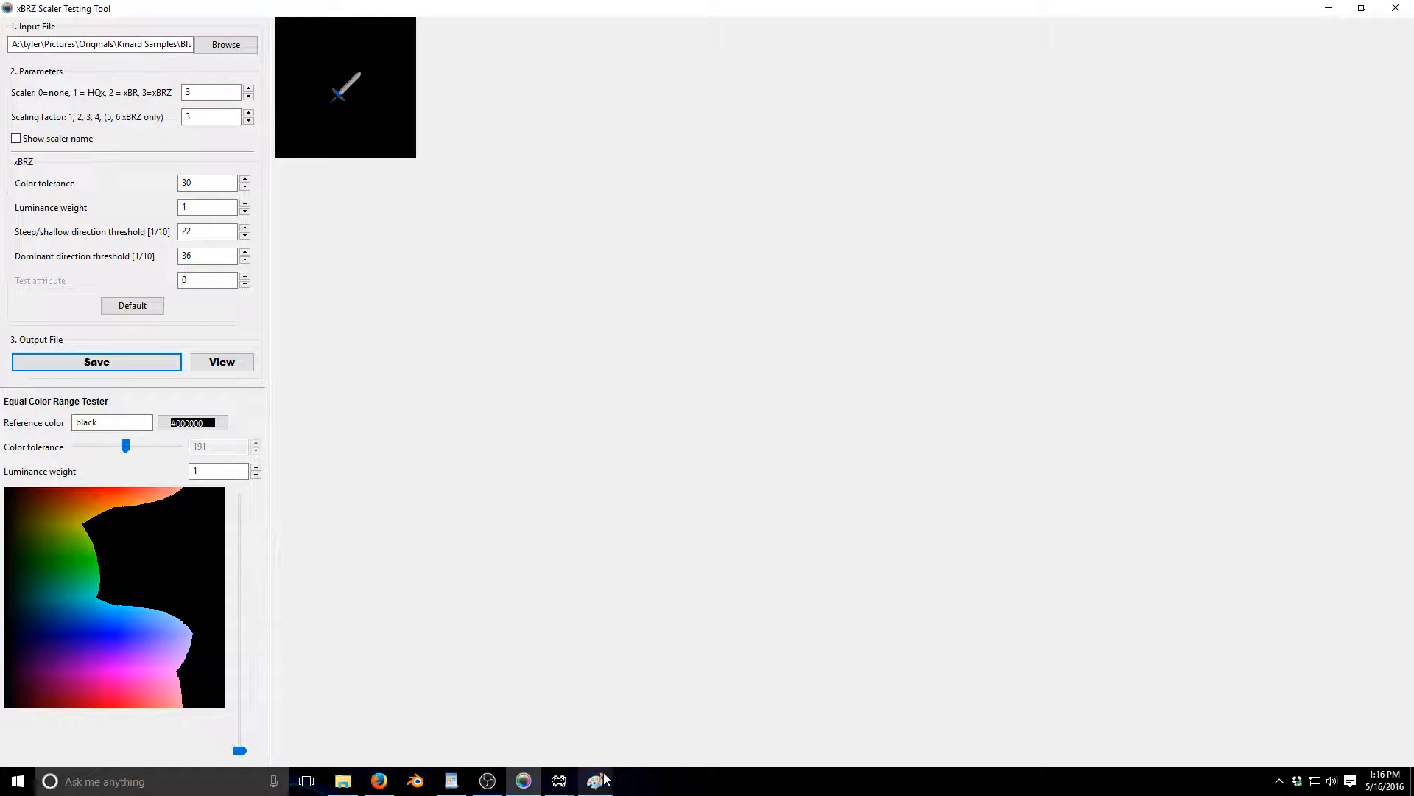
- Close the outdated xbrz sword.png Paint window and open the newly saved xbrz sword.png from EmuScreenshots in Paint
mouse_move(605, 778)
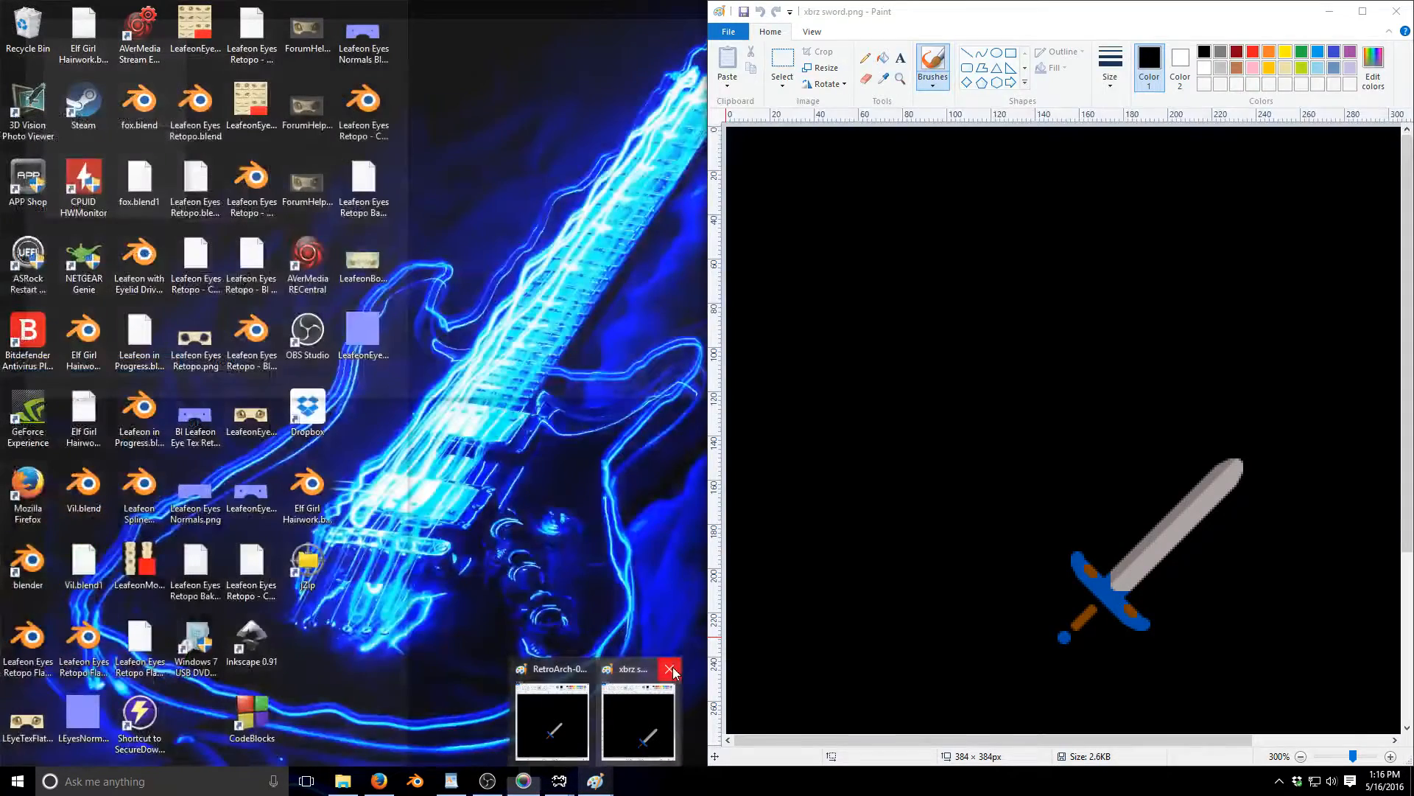
click(674, 665)
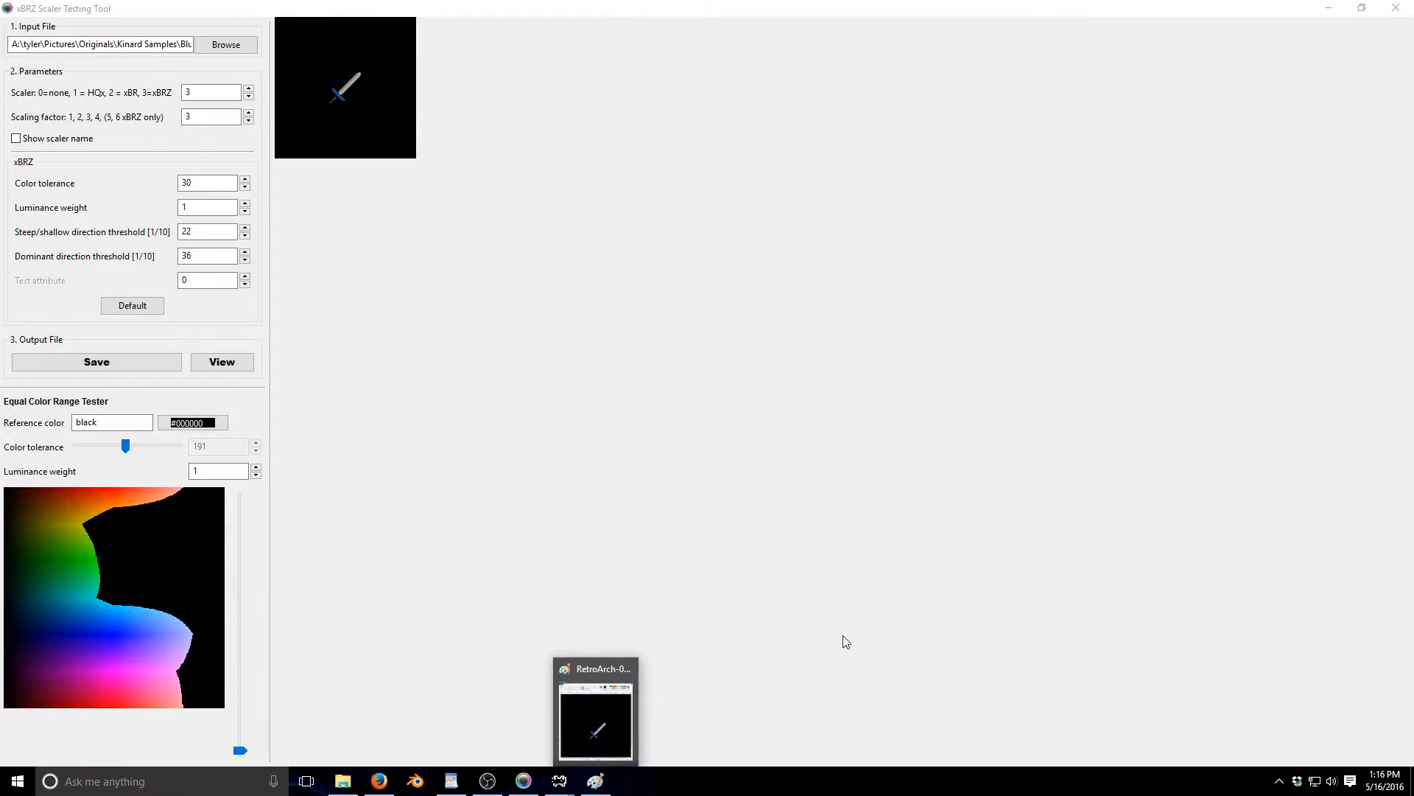
click(343, 780)
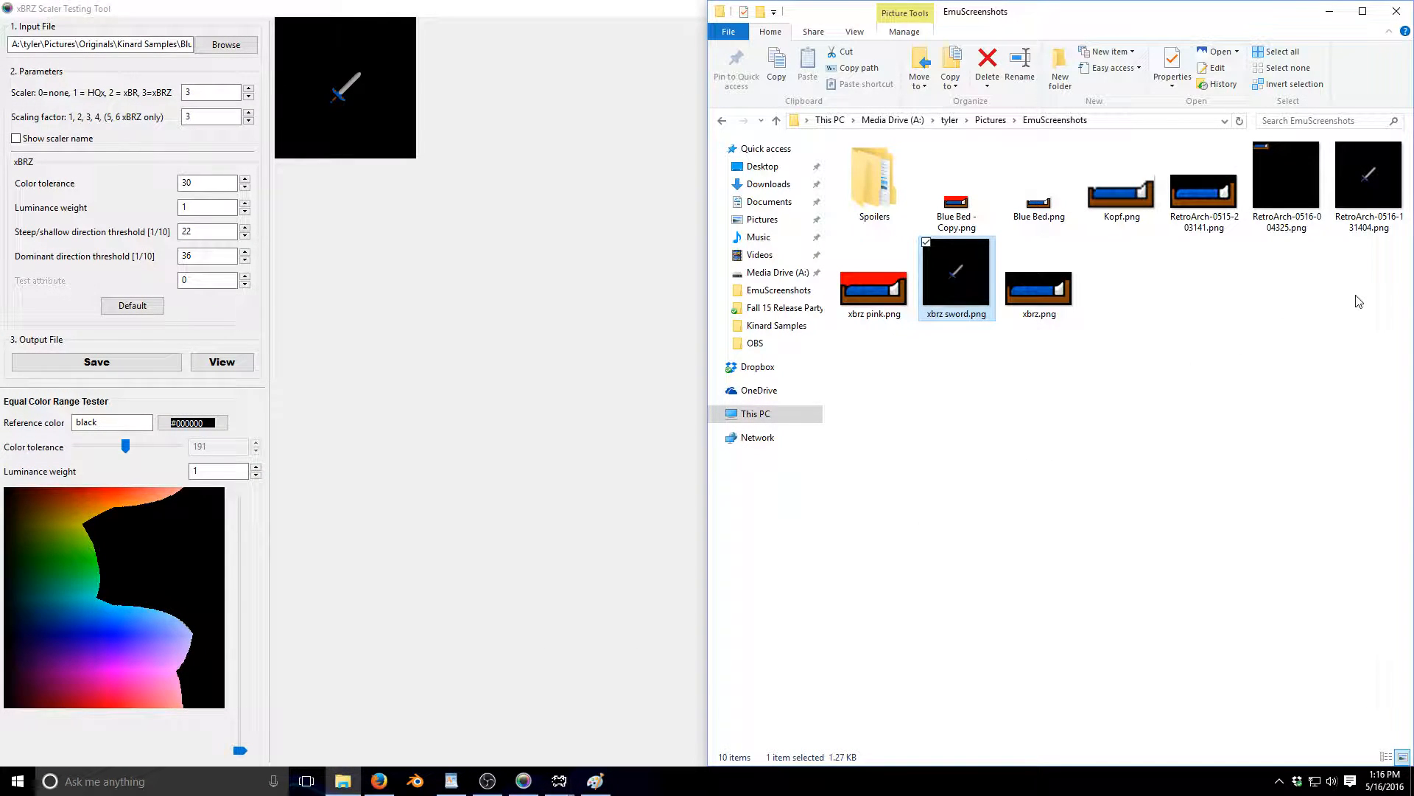
right_click(956, 276)
click(873, 322)
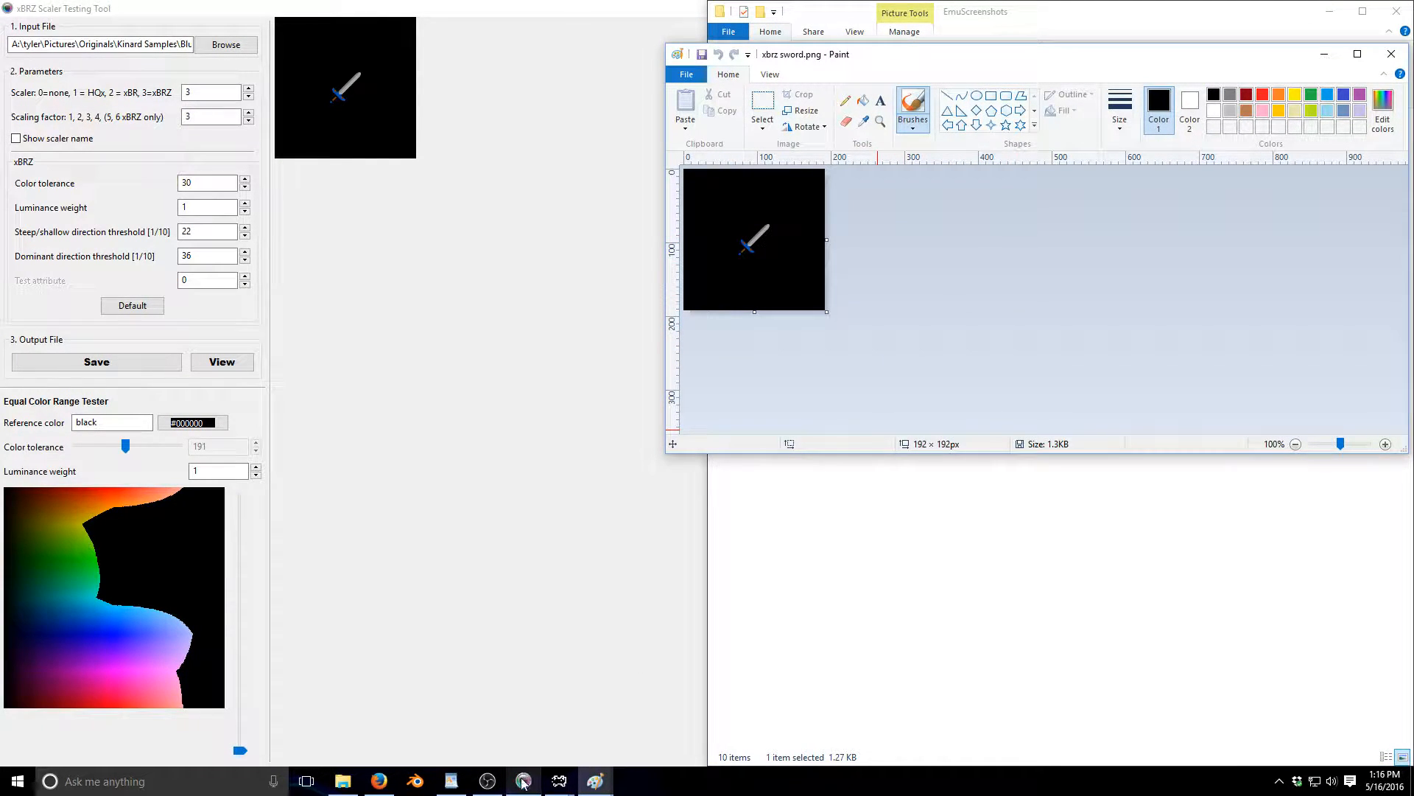
- Place the RetroArch screenshot and xbrz sword.png Paint windows side by side and enlarge xbrz sword.png to 500%
mouse_move(595, 781)
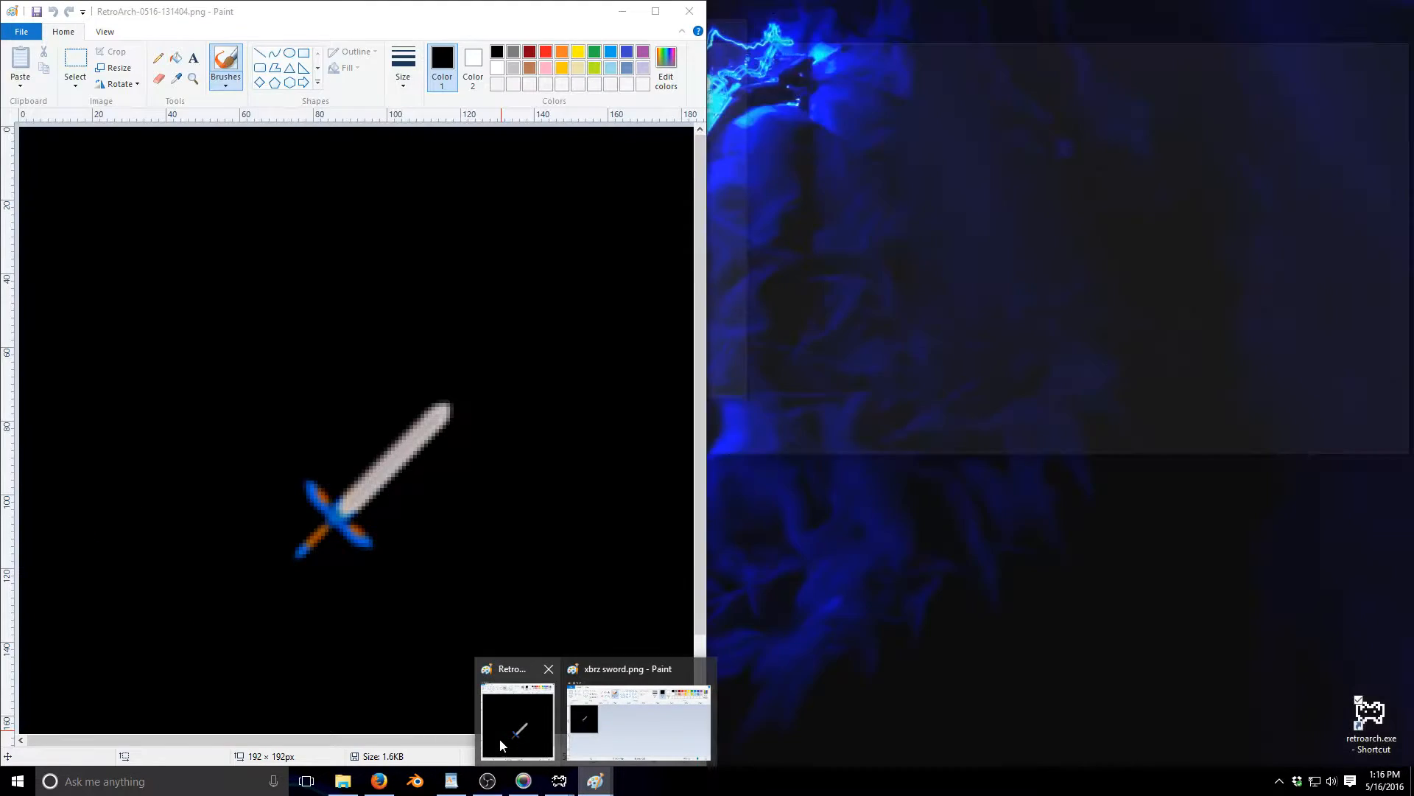
click(501, 740)
click(642, 751)
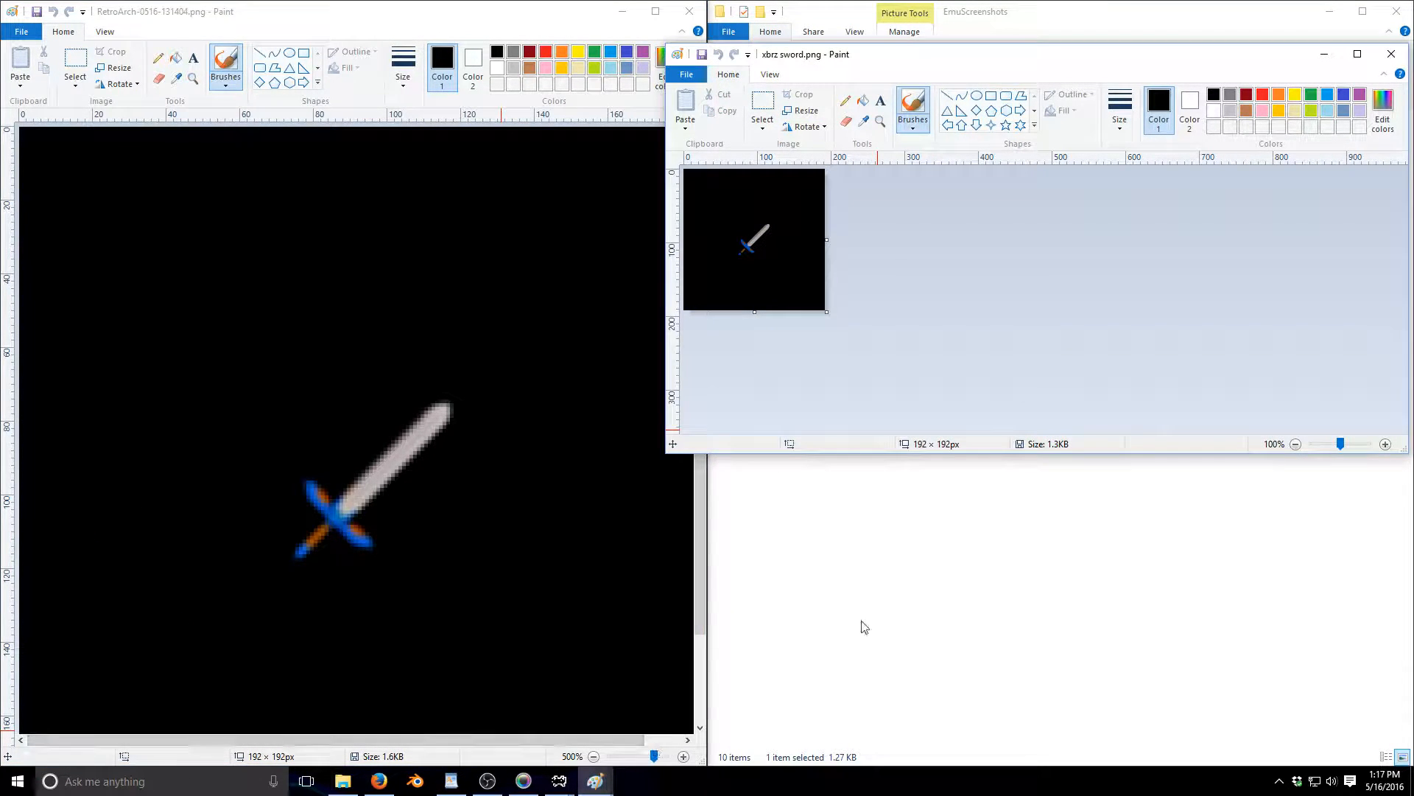
drag(1097, 61, 1413, 45)
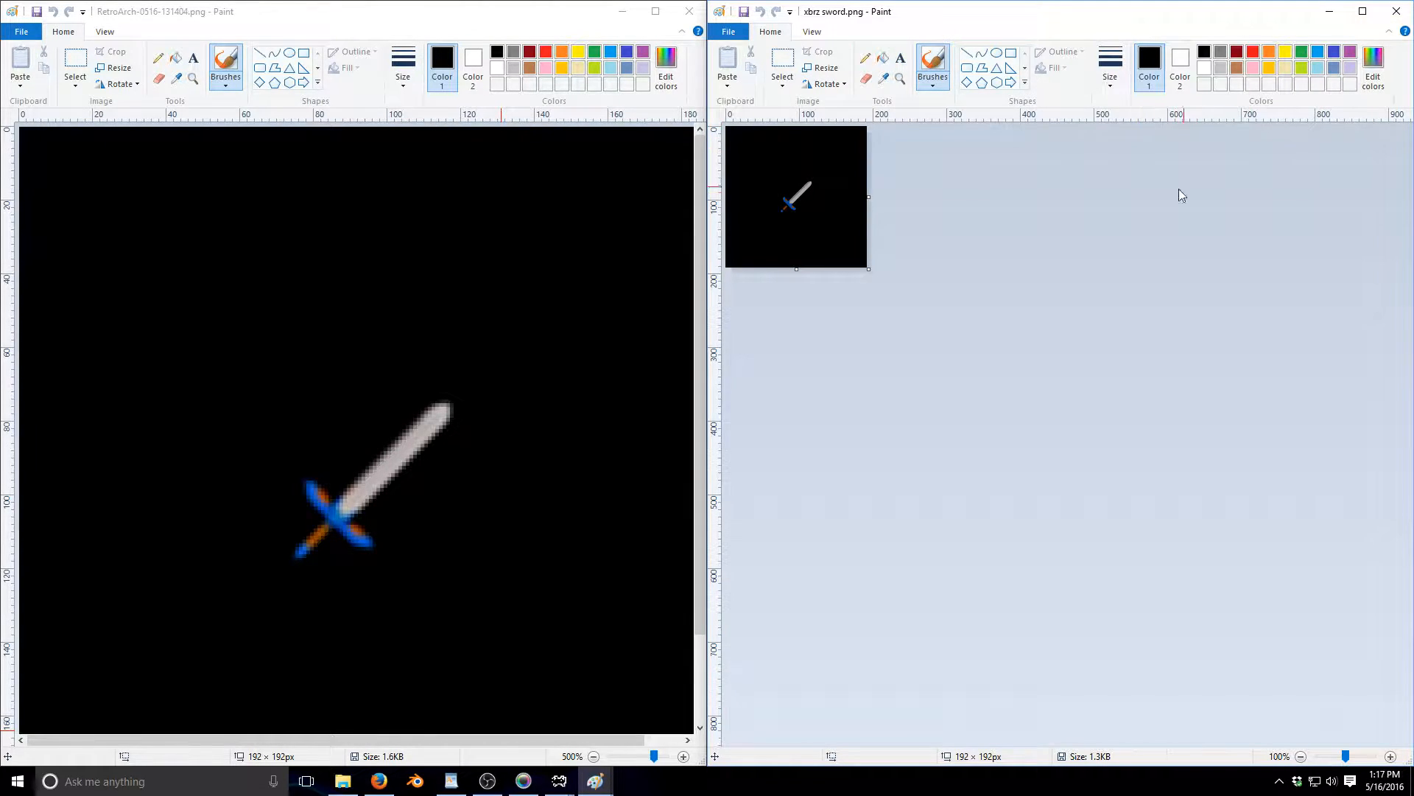
click(1391, 756)
click(1392, 755)
click(1392, 756)
click(1391, 756)
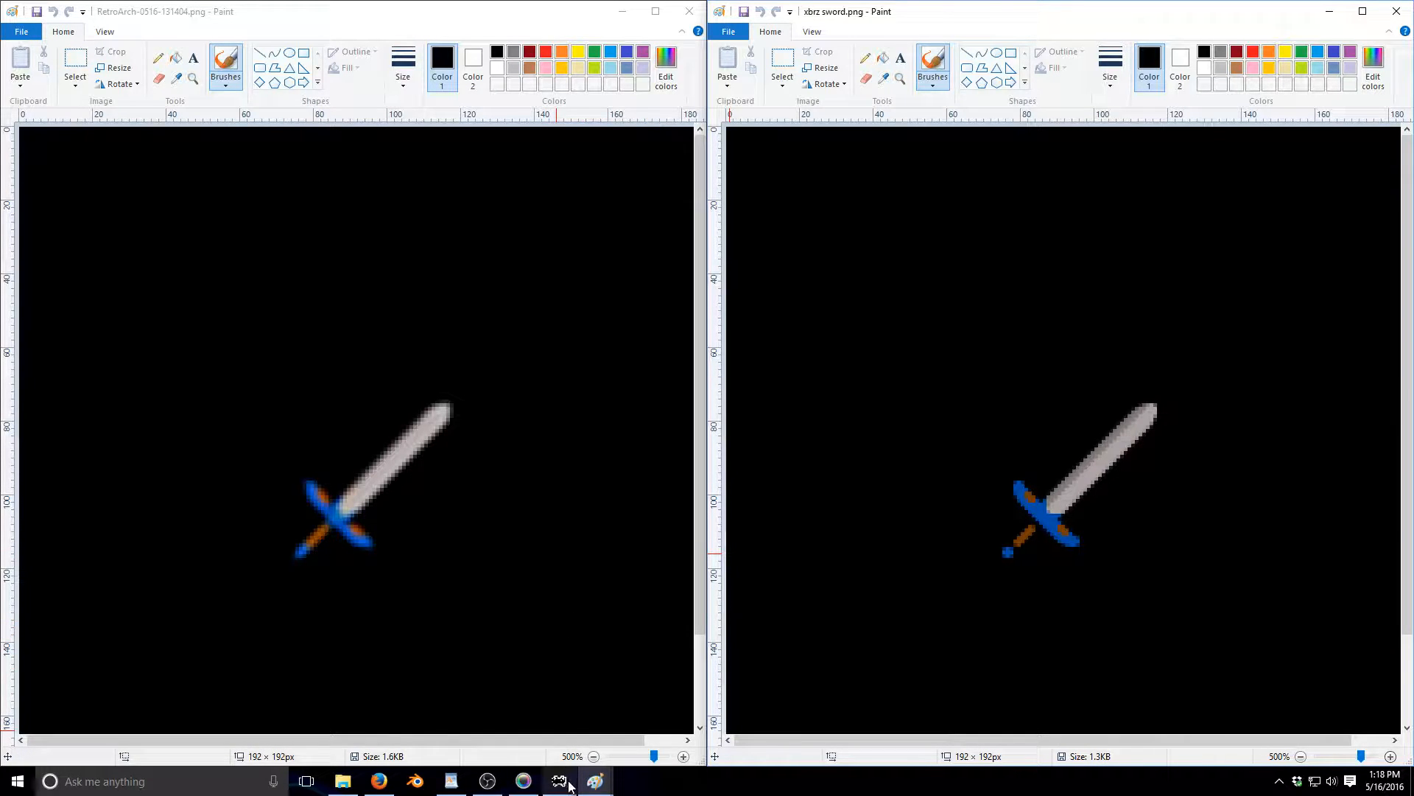
- Switch to RetroArch and open the xbr folder inside shaders_cg for choosing a shader preset
mouse_move(563, 781)
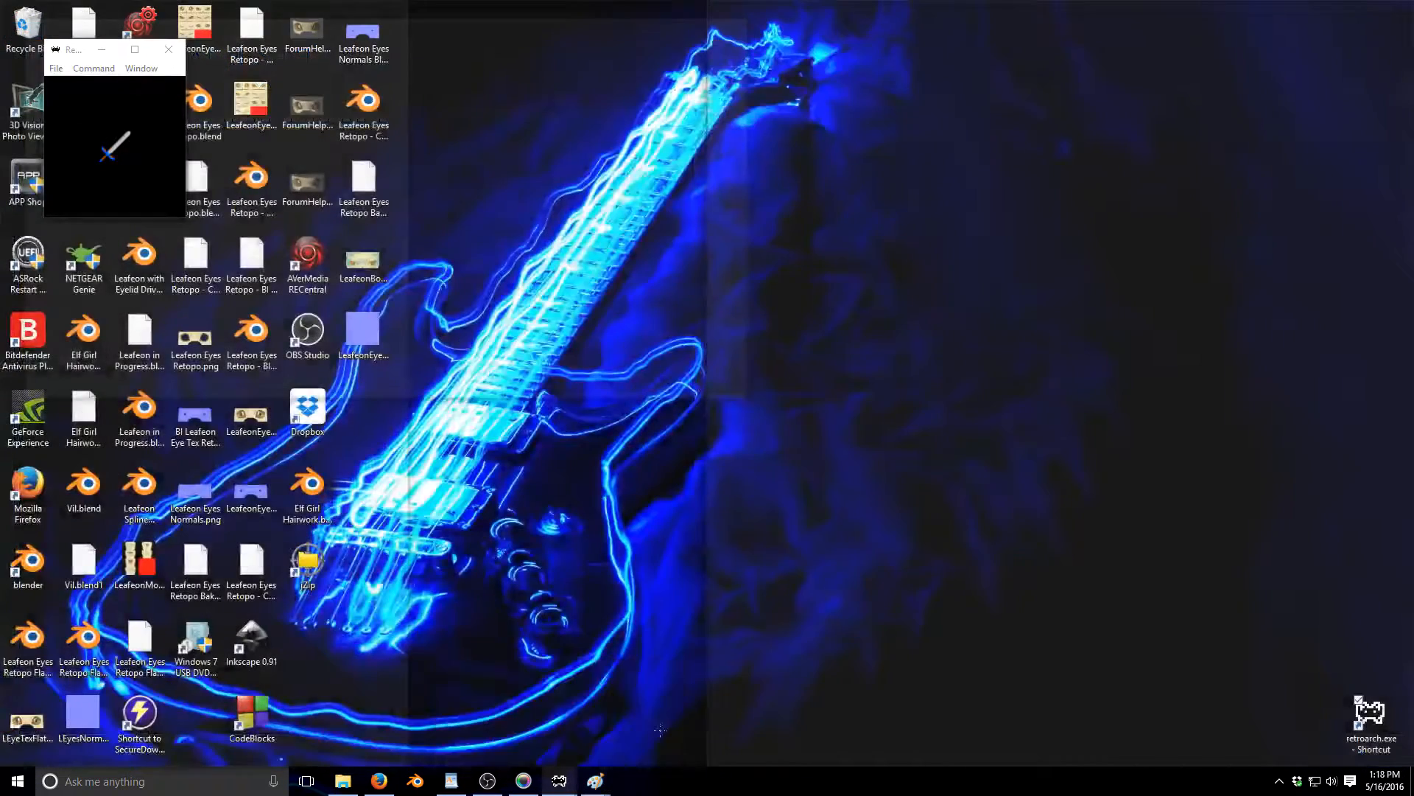
click(661, 729)
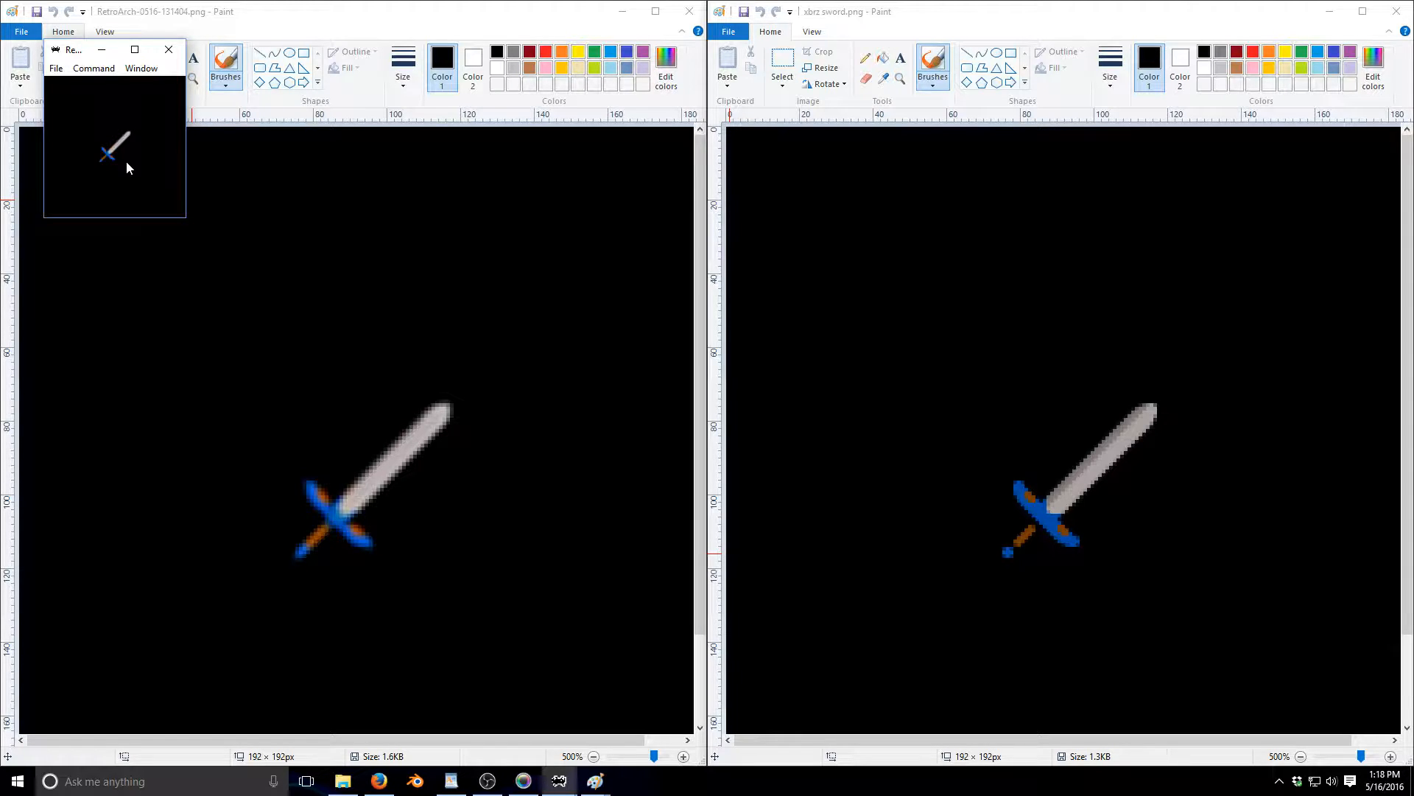
key(F1)
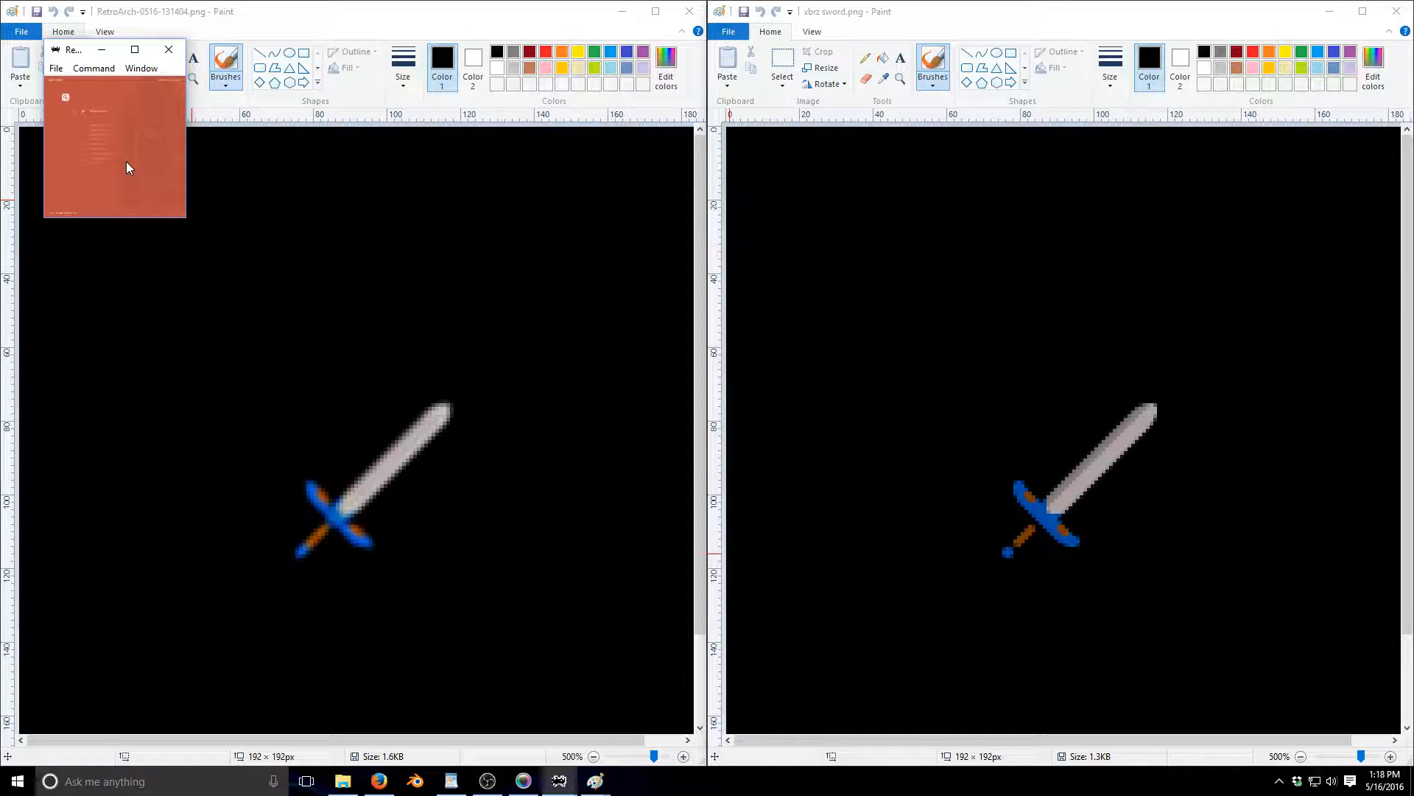
key(Up)
key(Return)
key(Down)
key(Return)
key(Return)
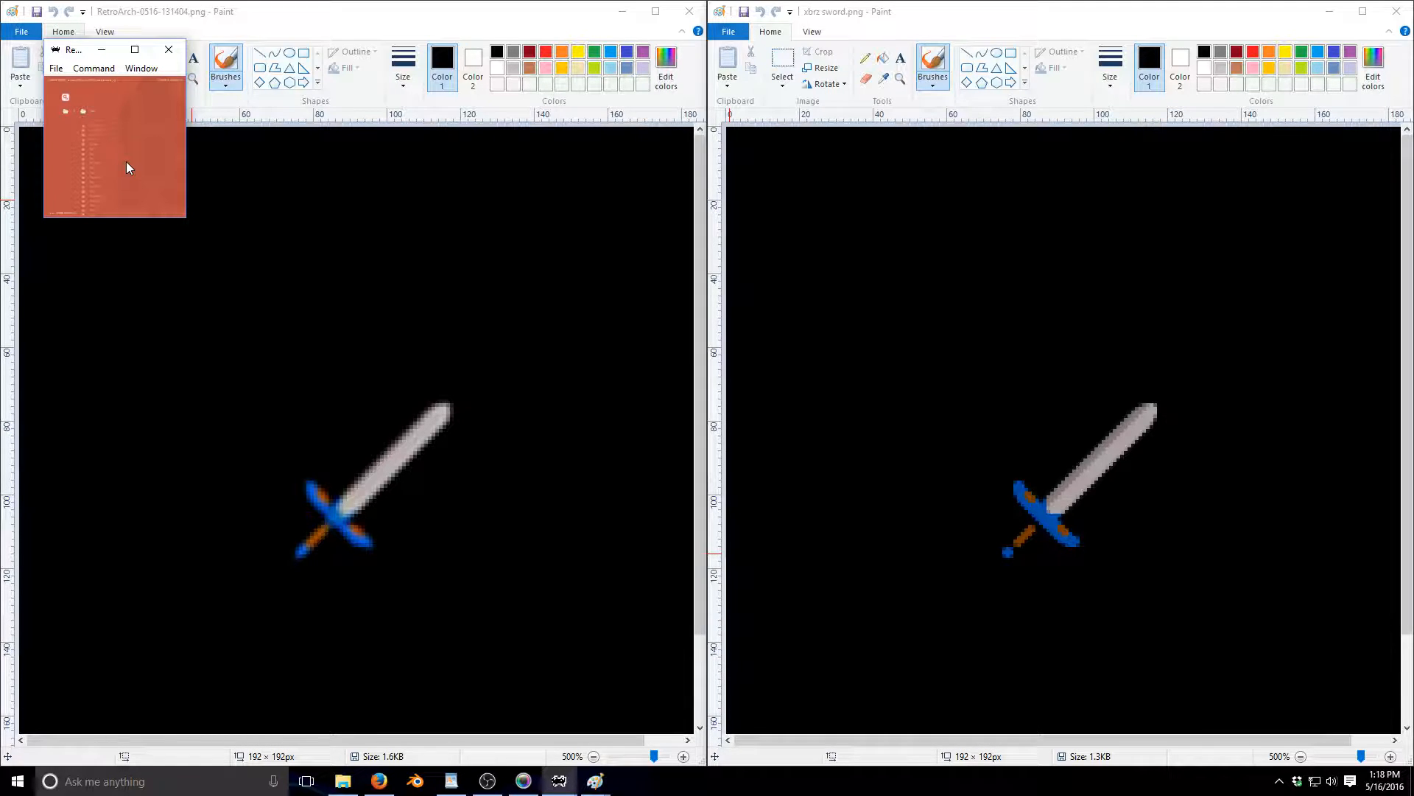
key(Return)
key(Up)
key(Up)
key(Return)
- Load RetroArch-0516-004325.png from the EmuScreenshots folder as RetroArch content
click(59, 71)
click(56, 100)
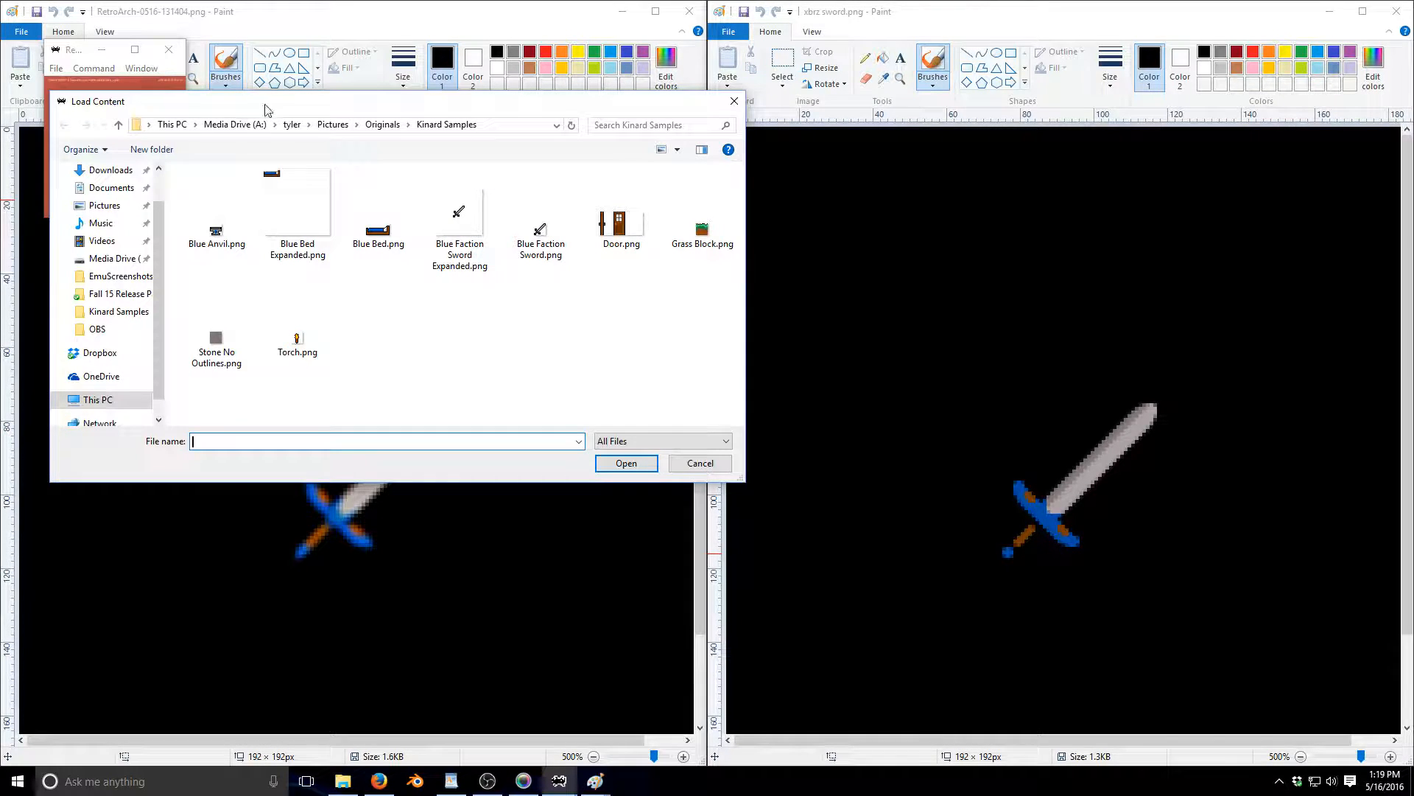
click(333, 124)
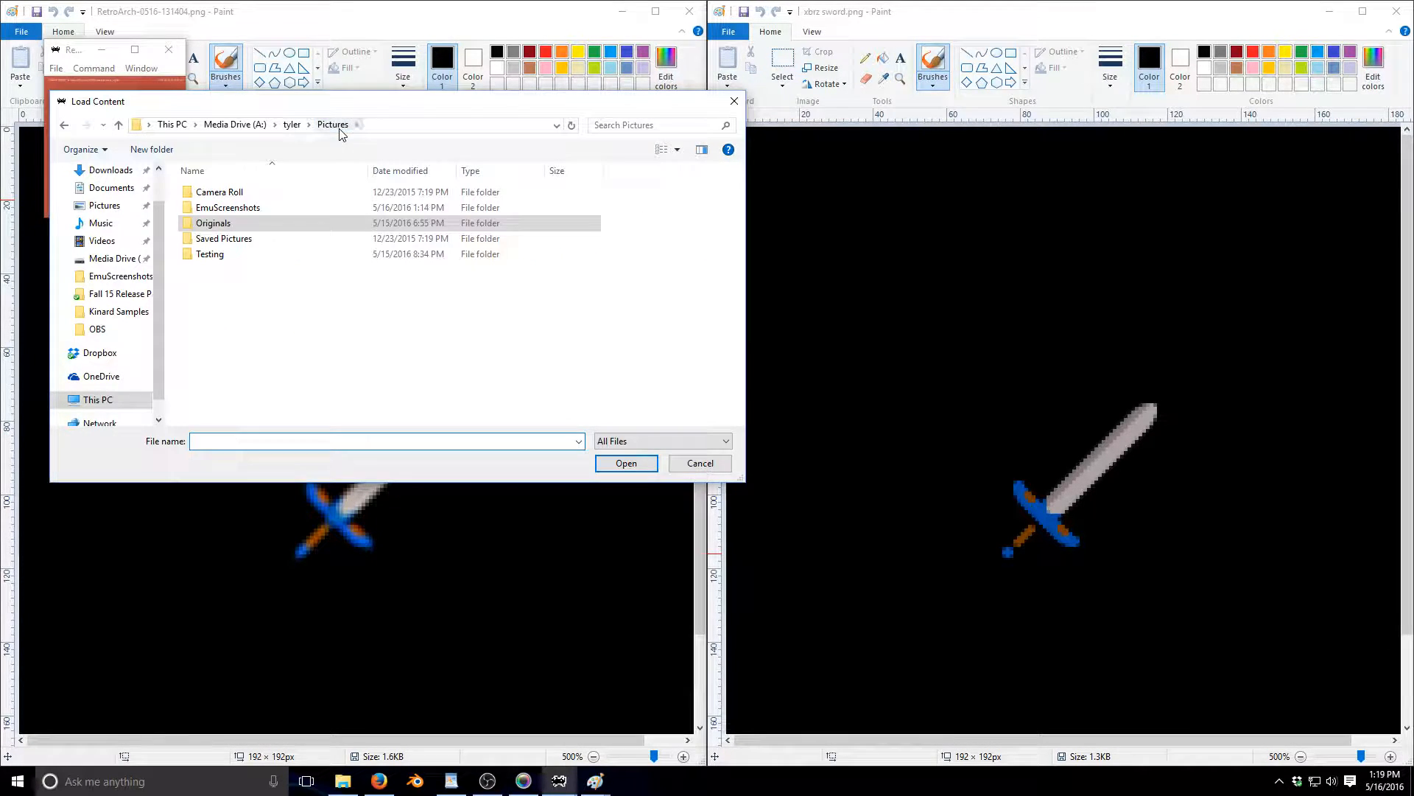
double_click(236, 209)
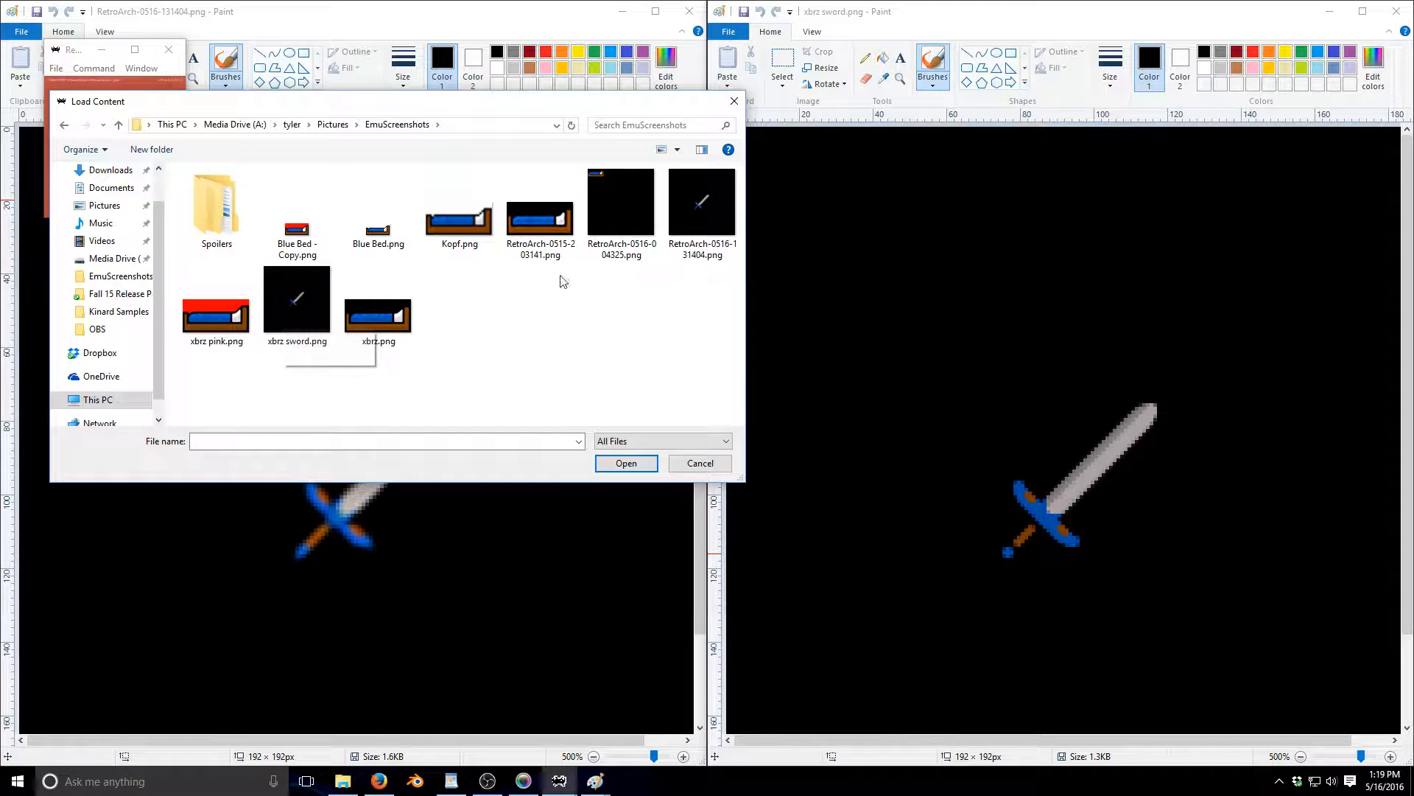
click(613, 209)
click(626, 463)
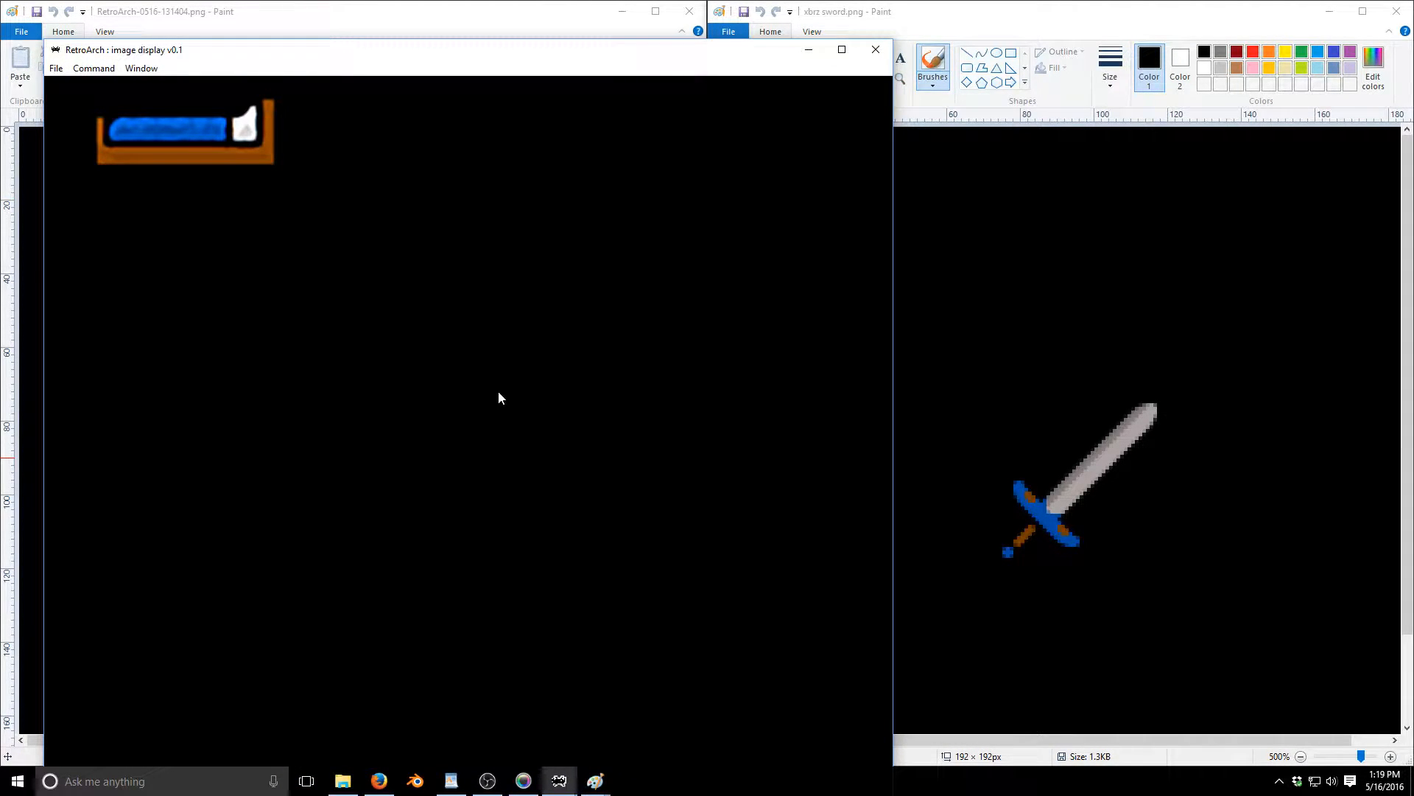
- Look through the xbr shader presets and load super-xbr-6p.cgp
key(F1)
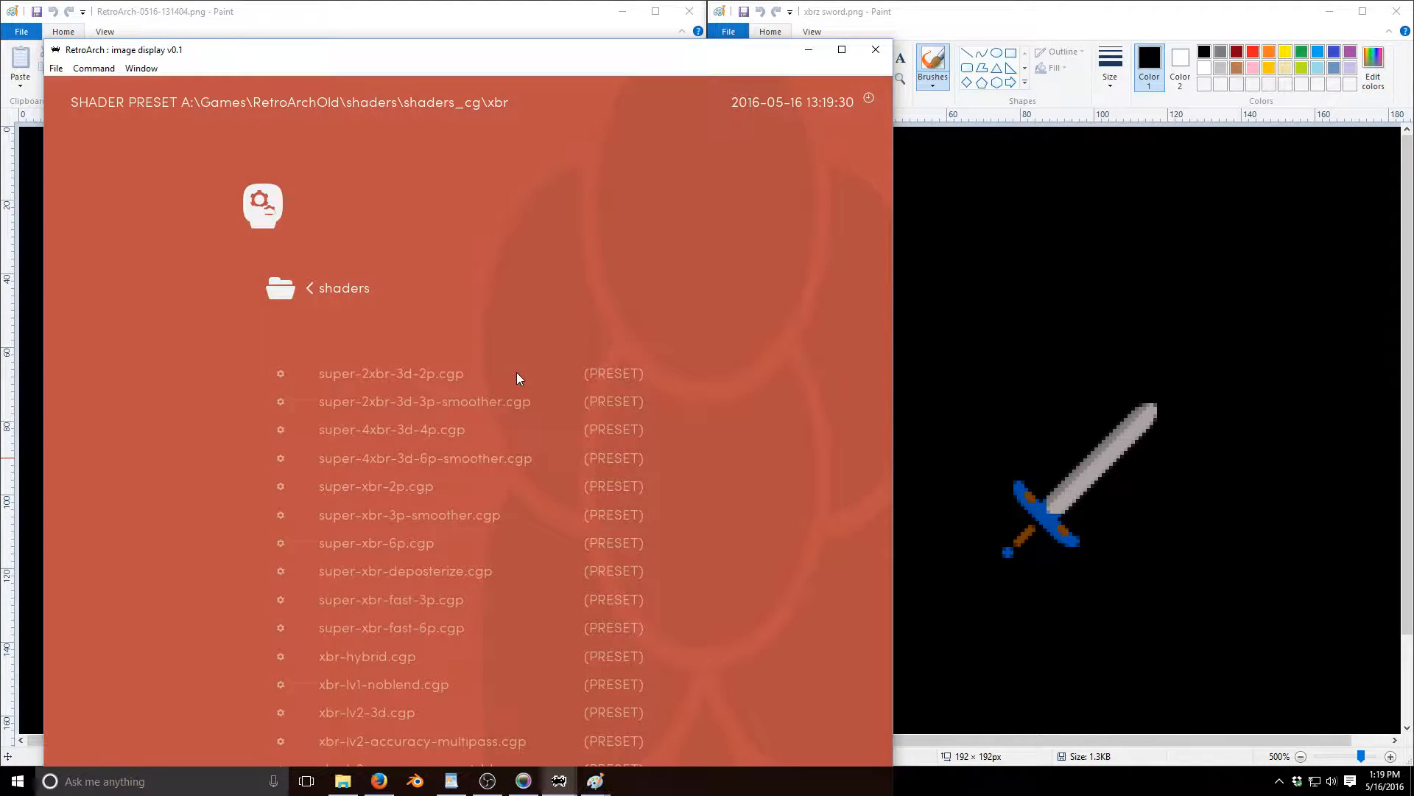
key(Down)
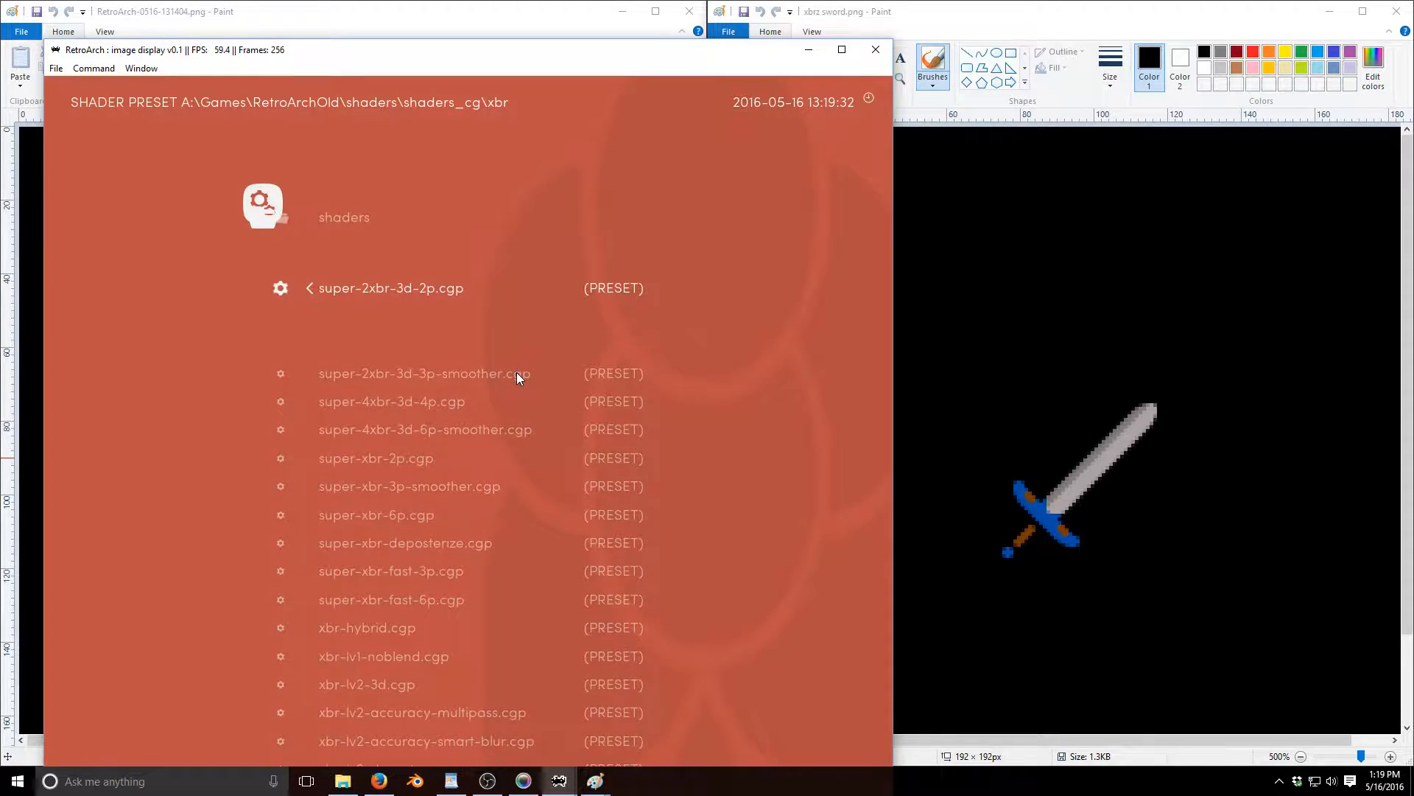
key(Down)
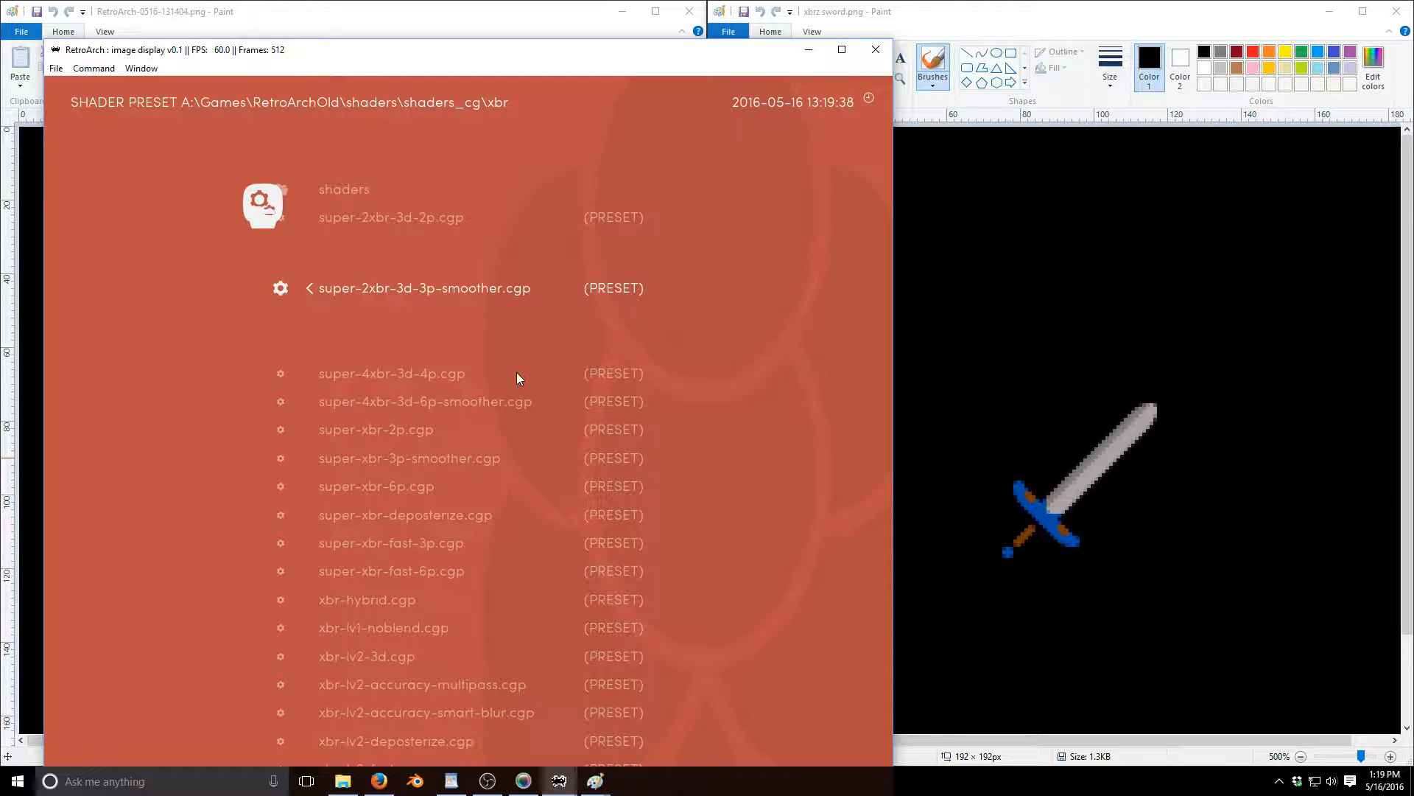
key(Down)
key(Down)
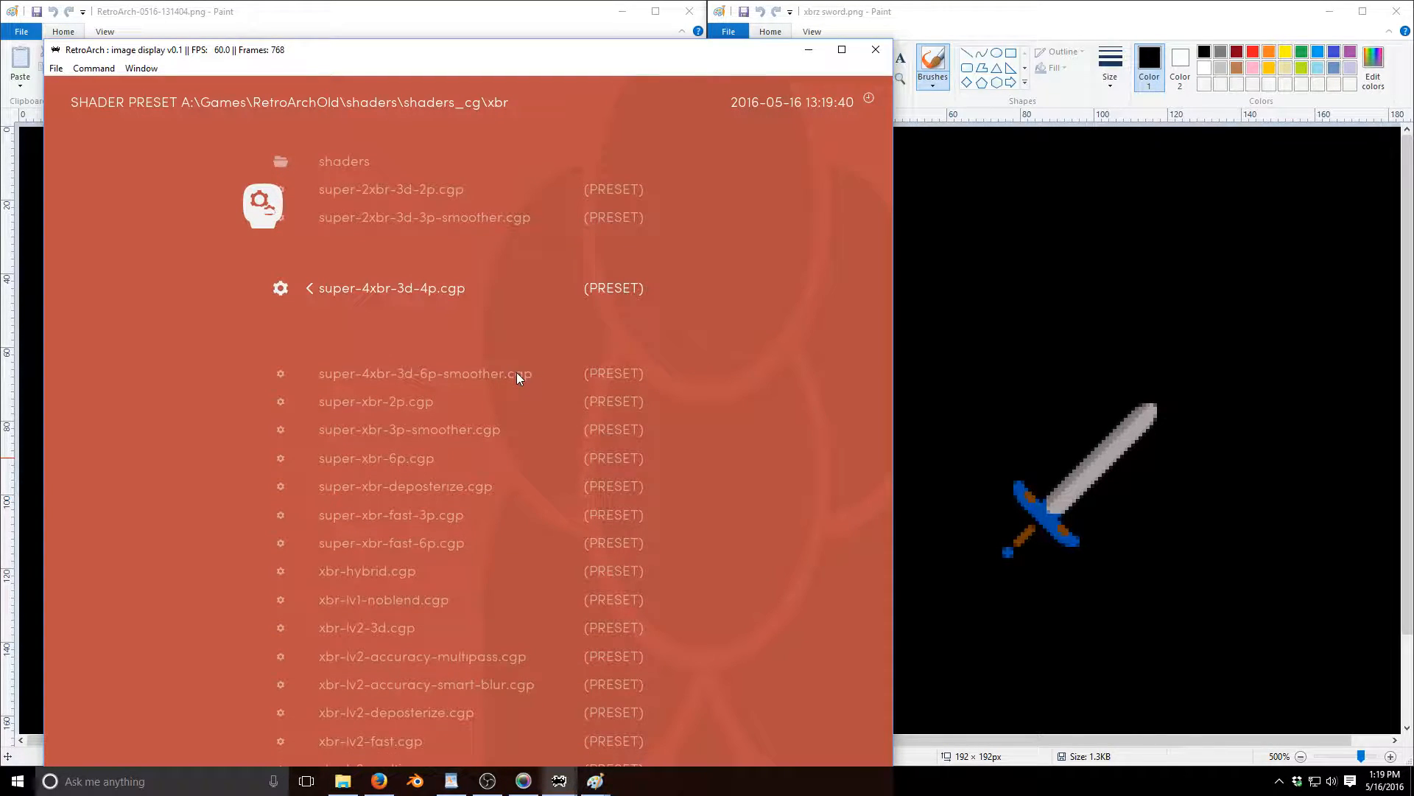
key(Down)
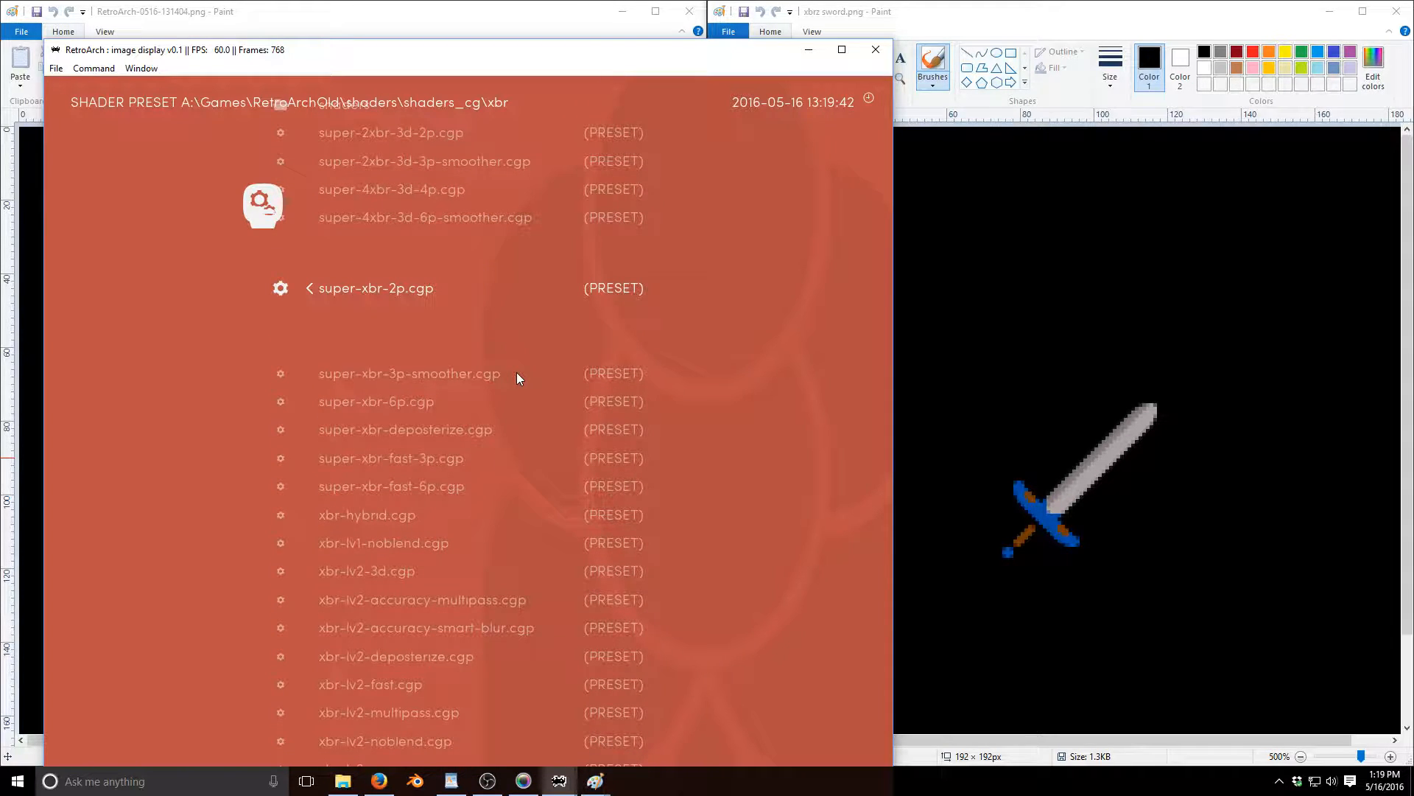
key(Down)
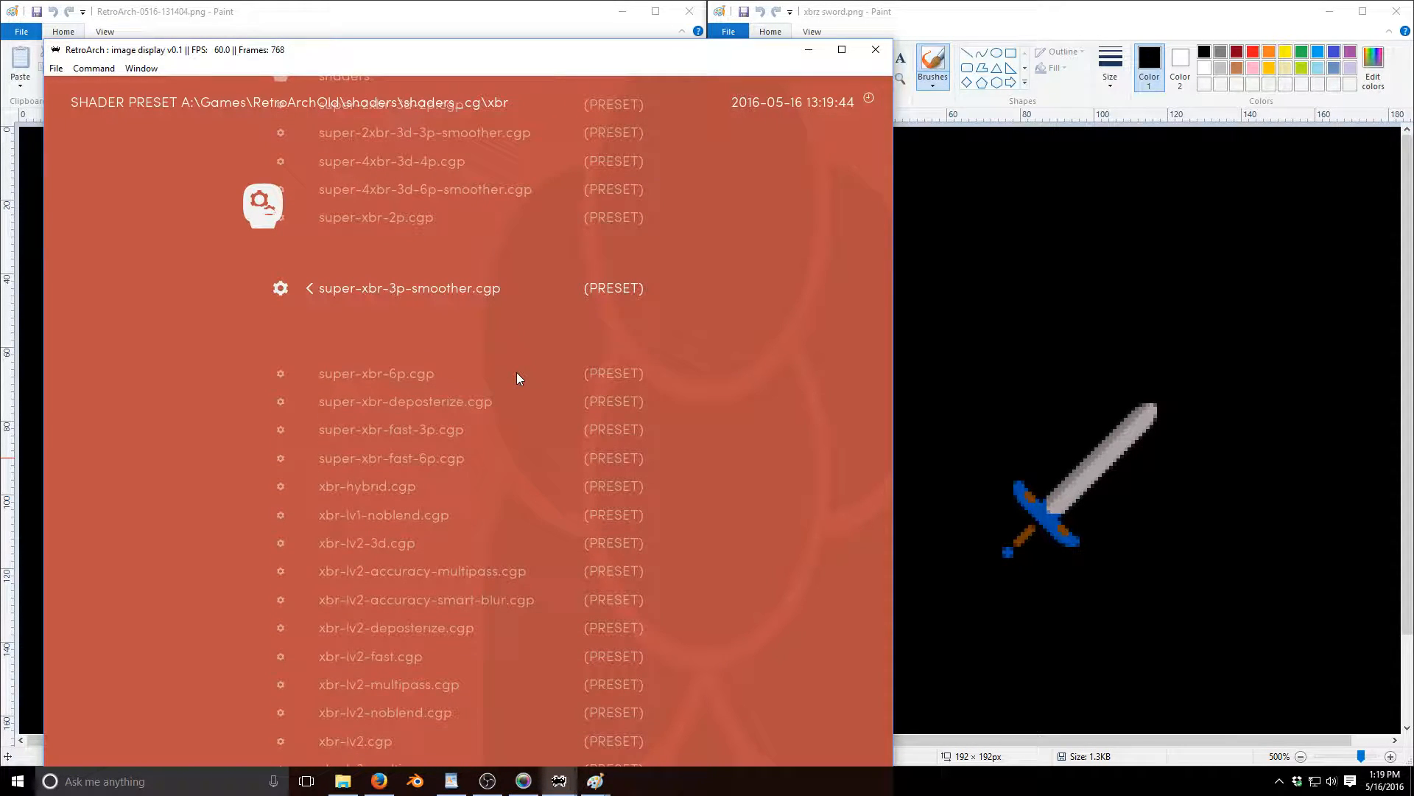
key(Up)
key(Down)
key(Down)
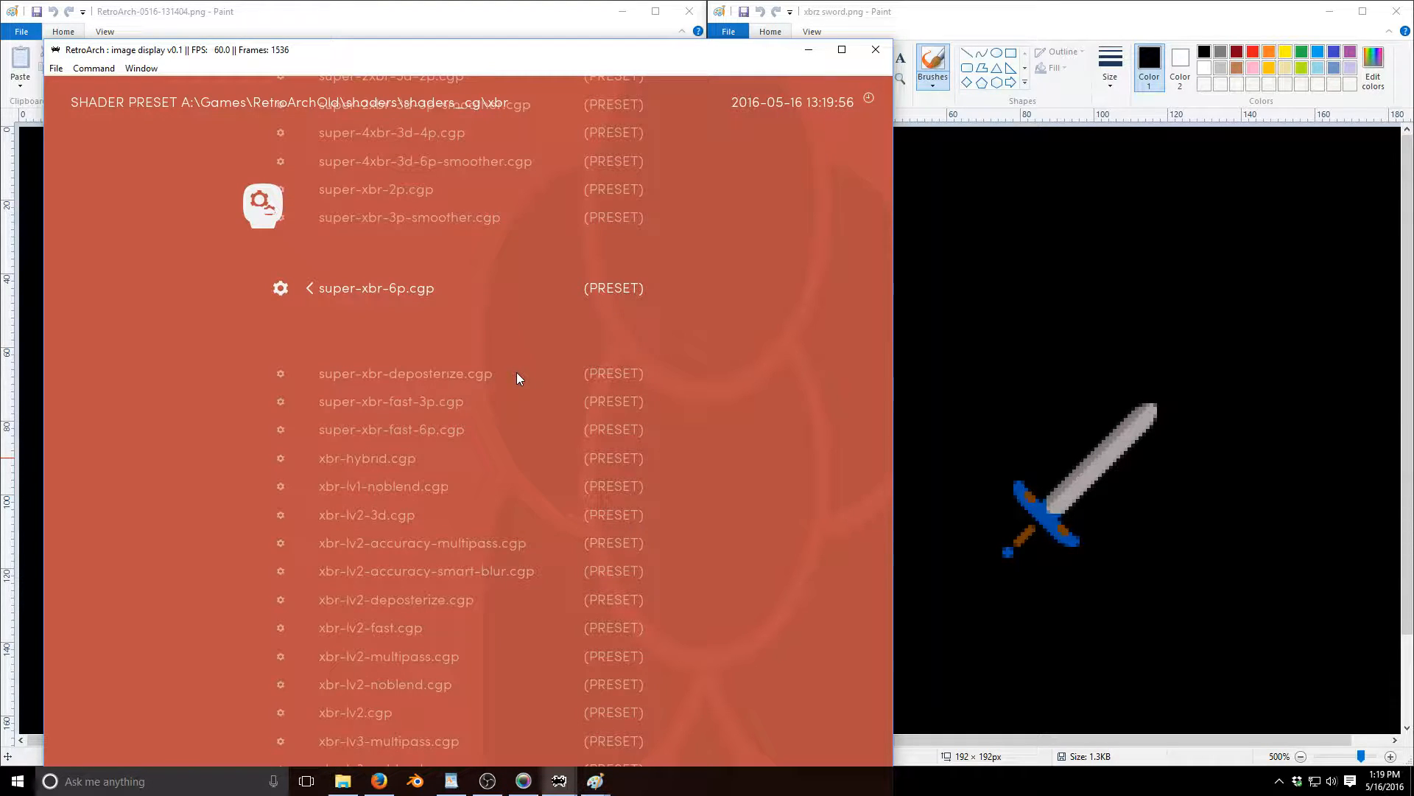
key(Return)
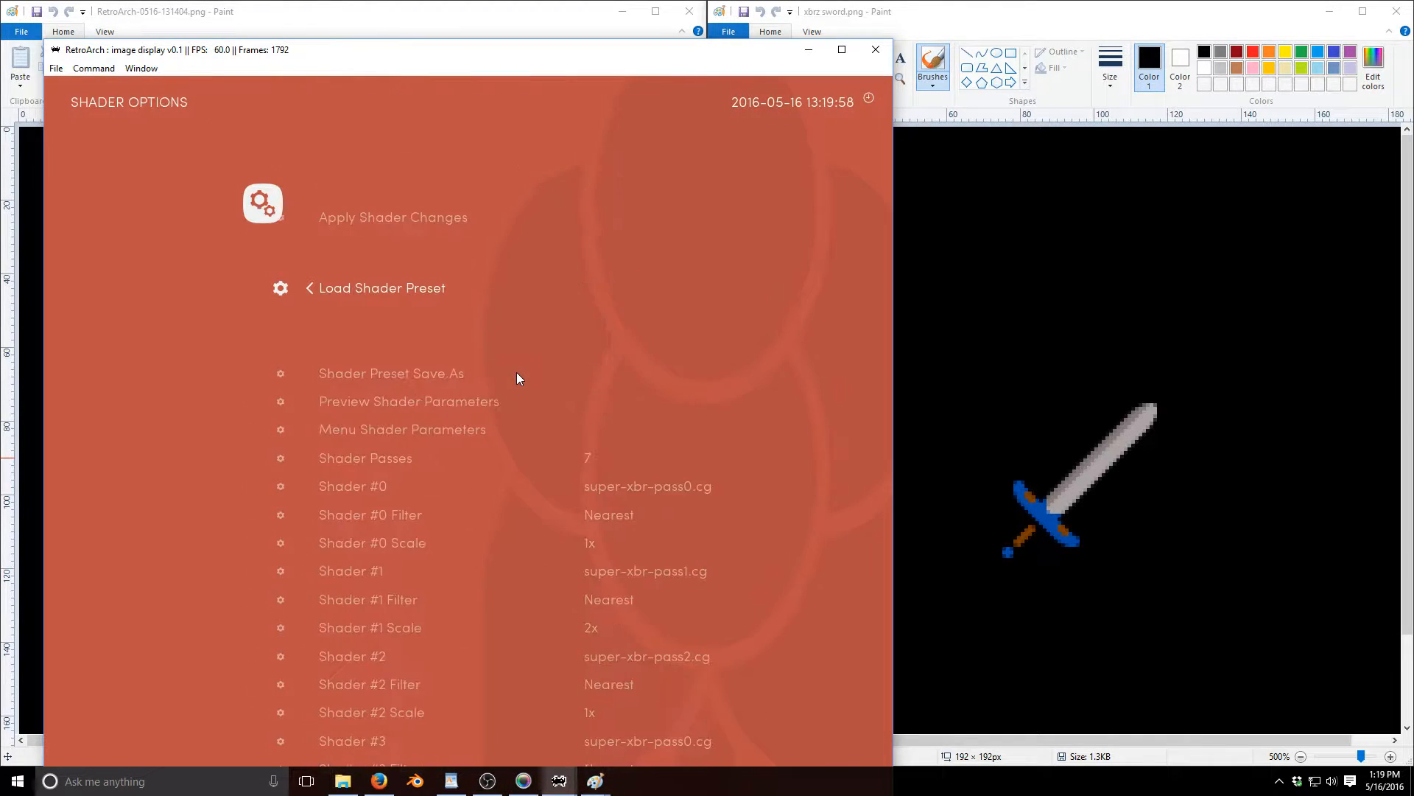
key(Up)
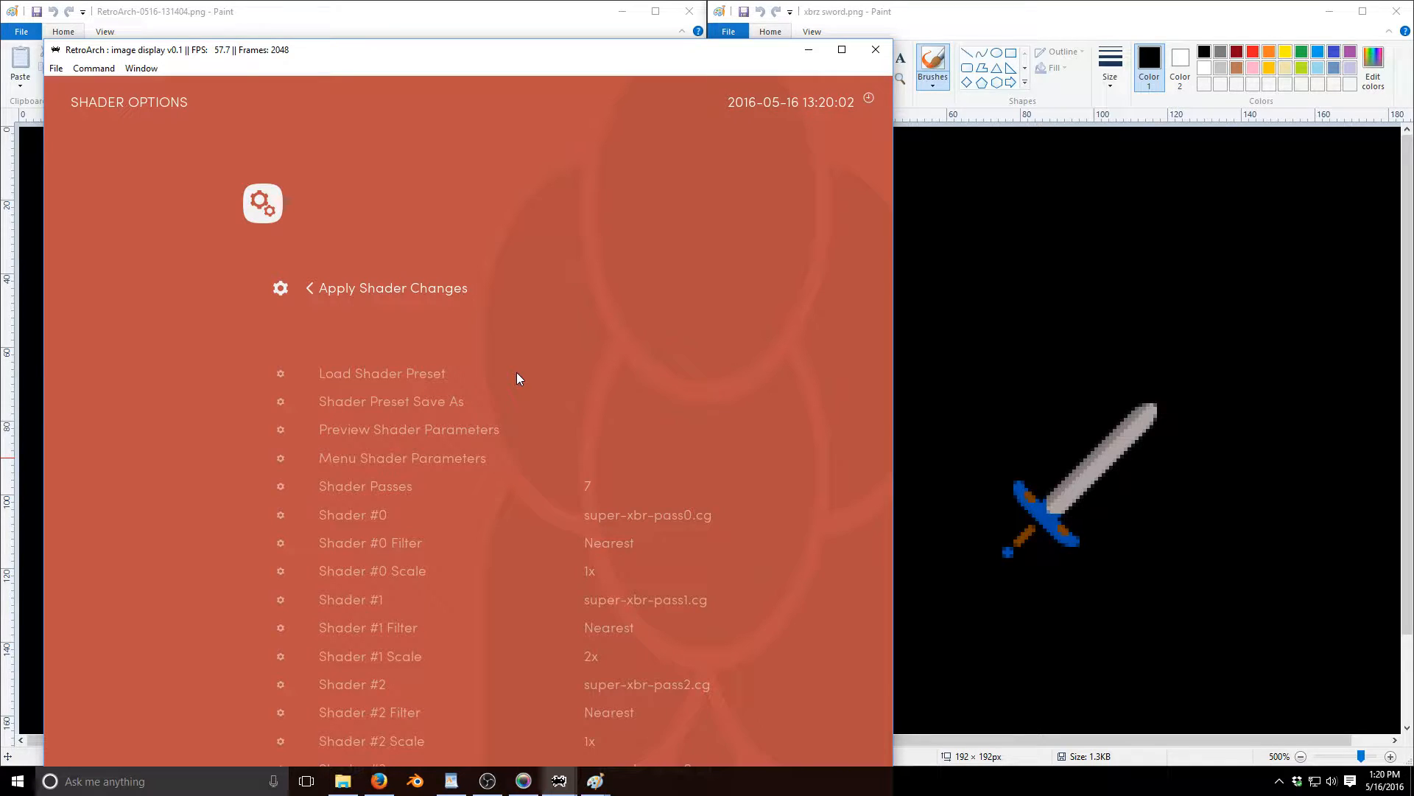
- Leave the shader options and resume the loaded bed image from the Quick Menu
key(BackSpace)
key(Up)
key(Up)
key(Up)
key(Up)
key(Up)
key(Up)
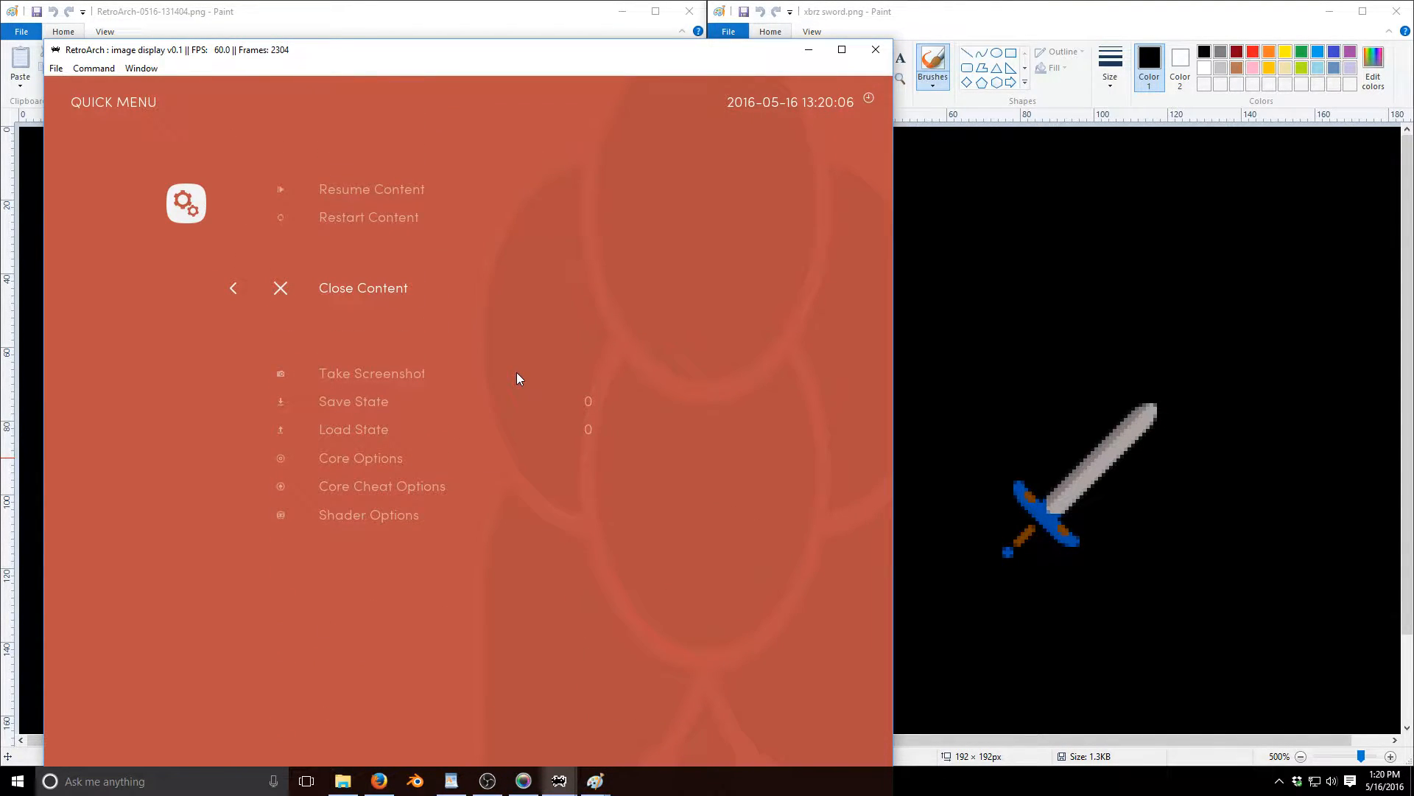
key(Up)
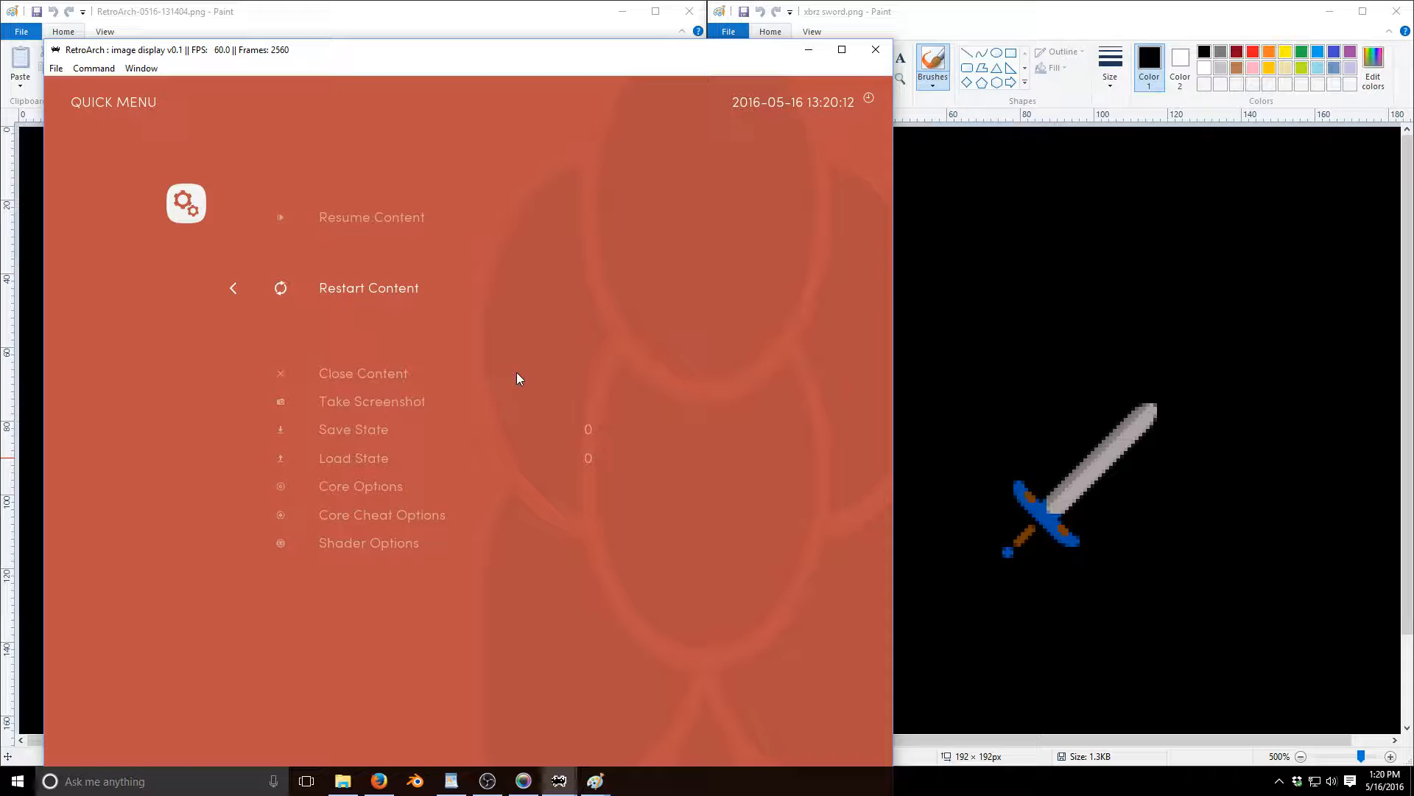
key(Up)
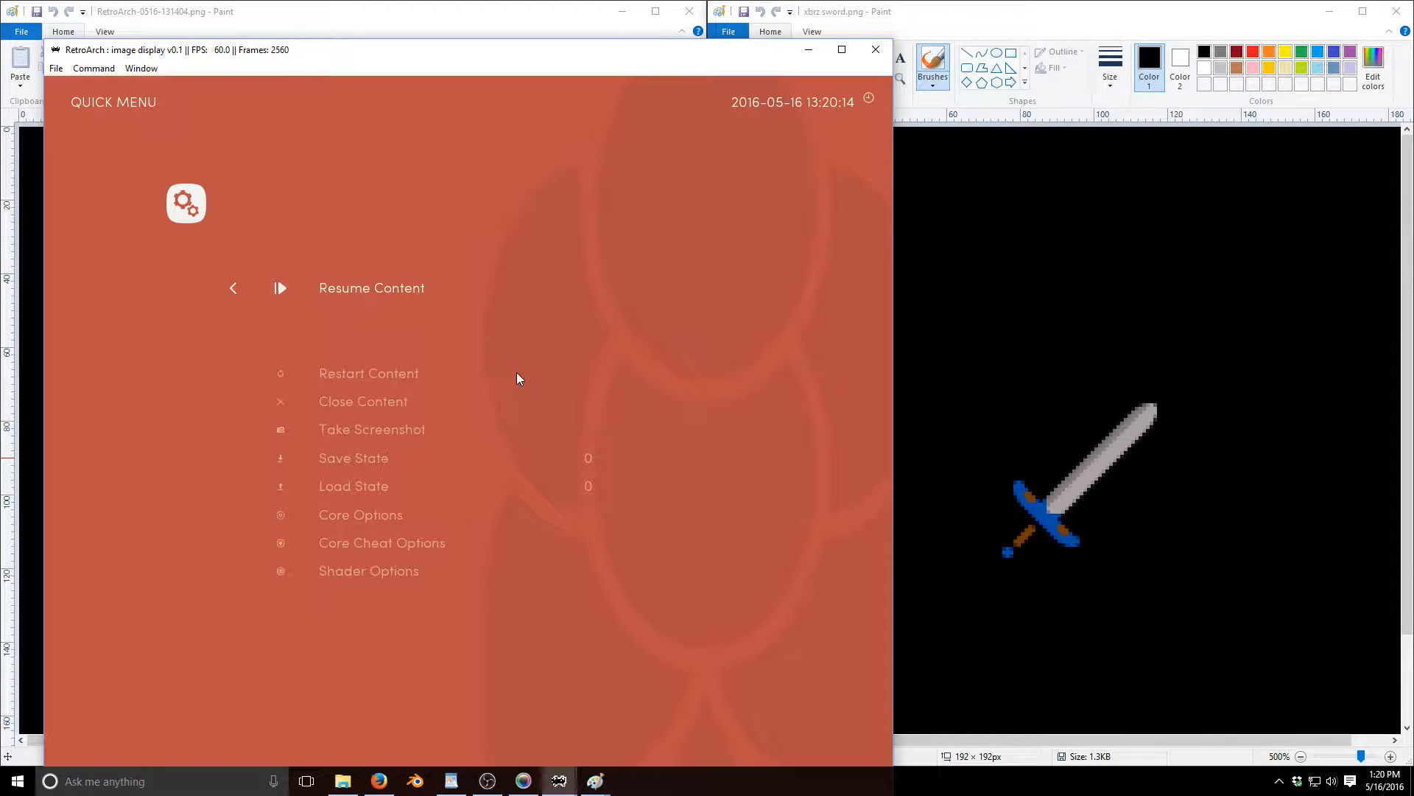
key(Return)
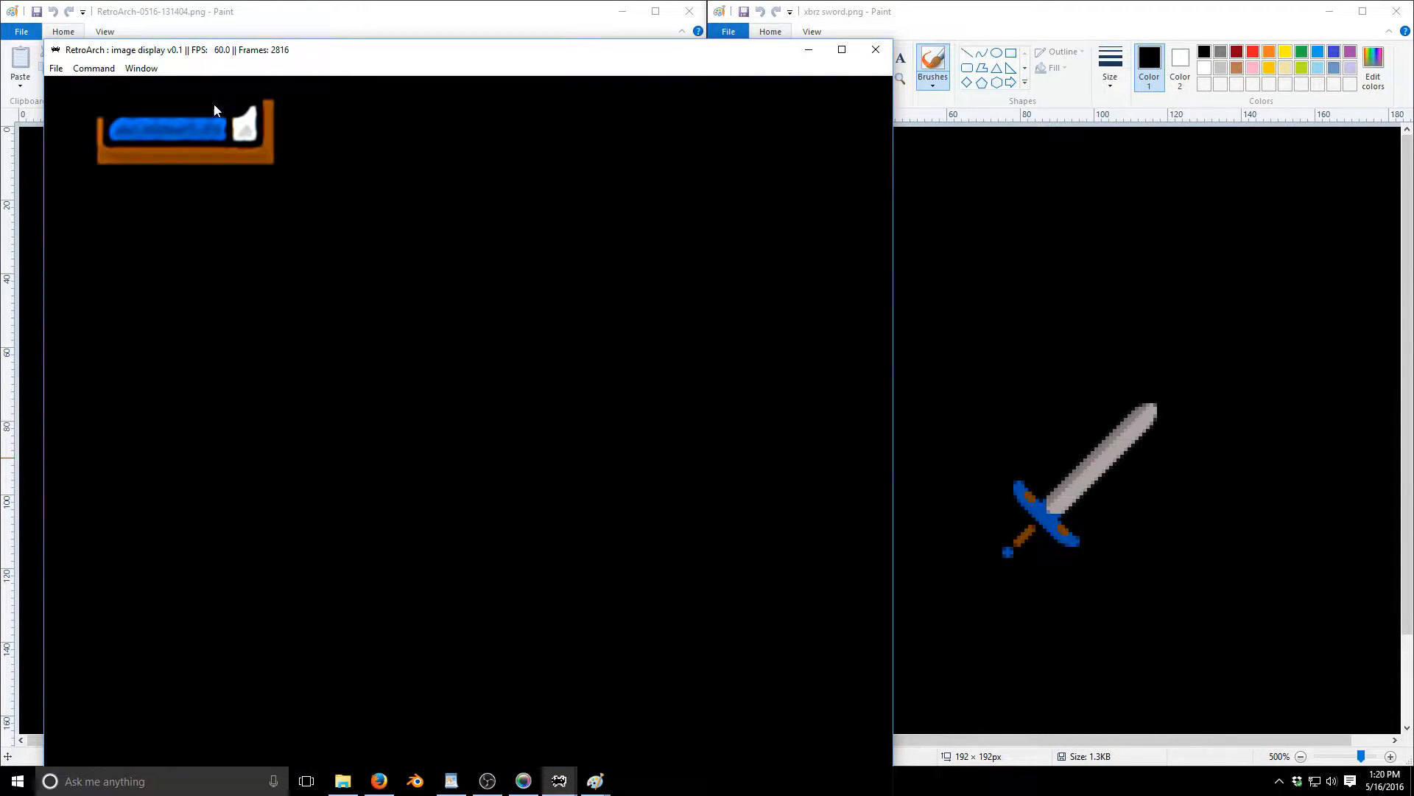
- Load Blue Faction Sword Expanded.png from the Kinard Samples folder in Originals as RetroArch content
click(57, 69)
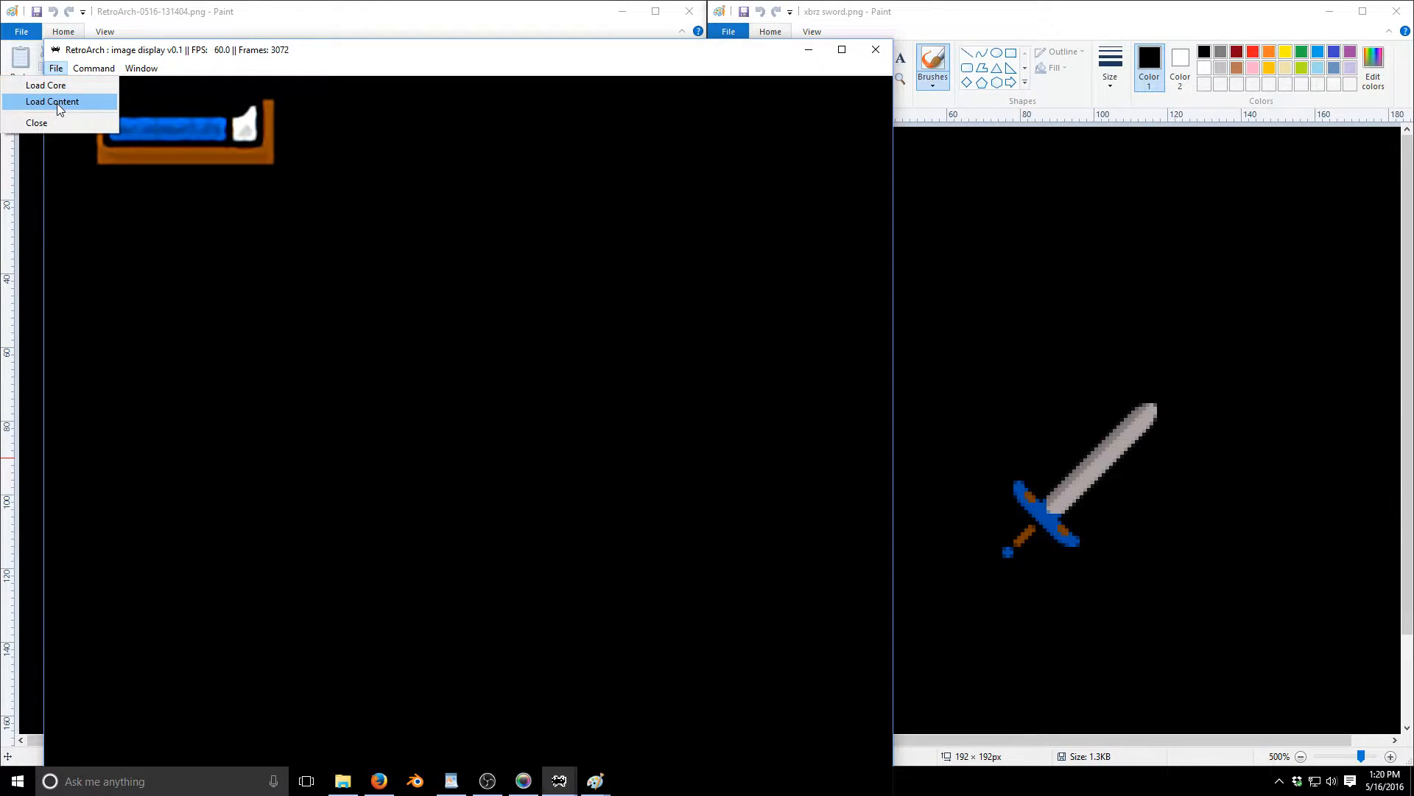
click(56, 103)
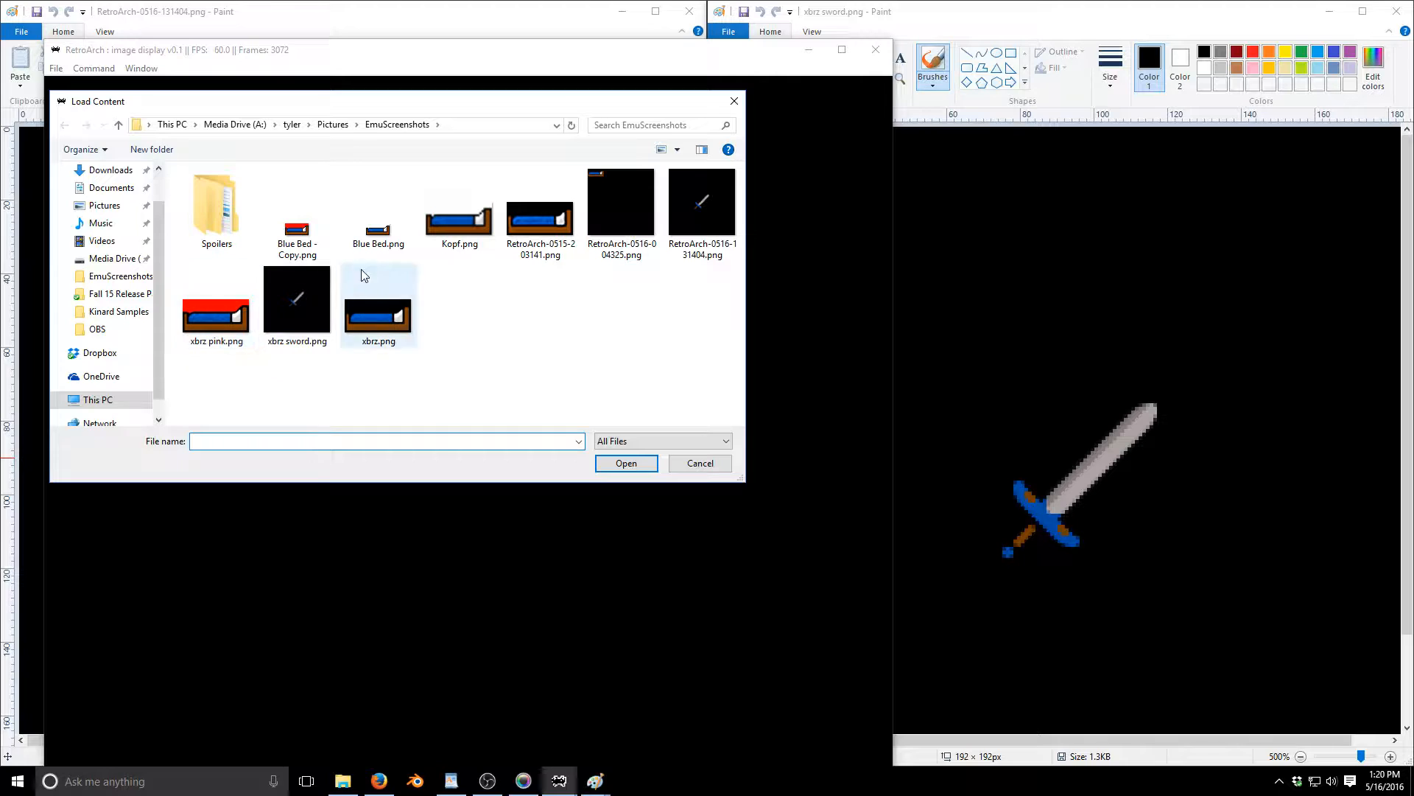
click(291, 125)
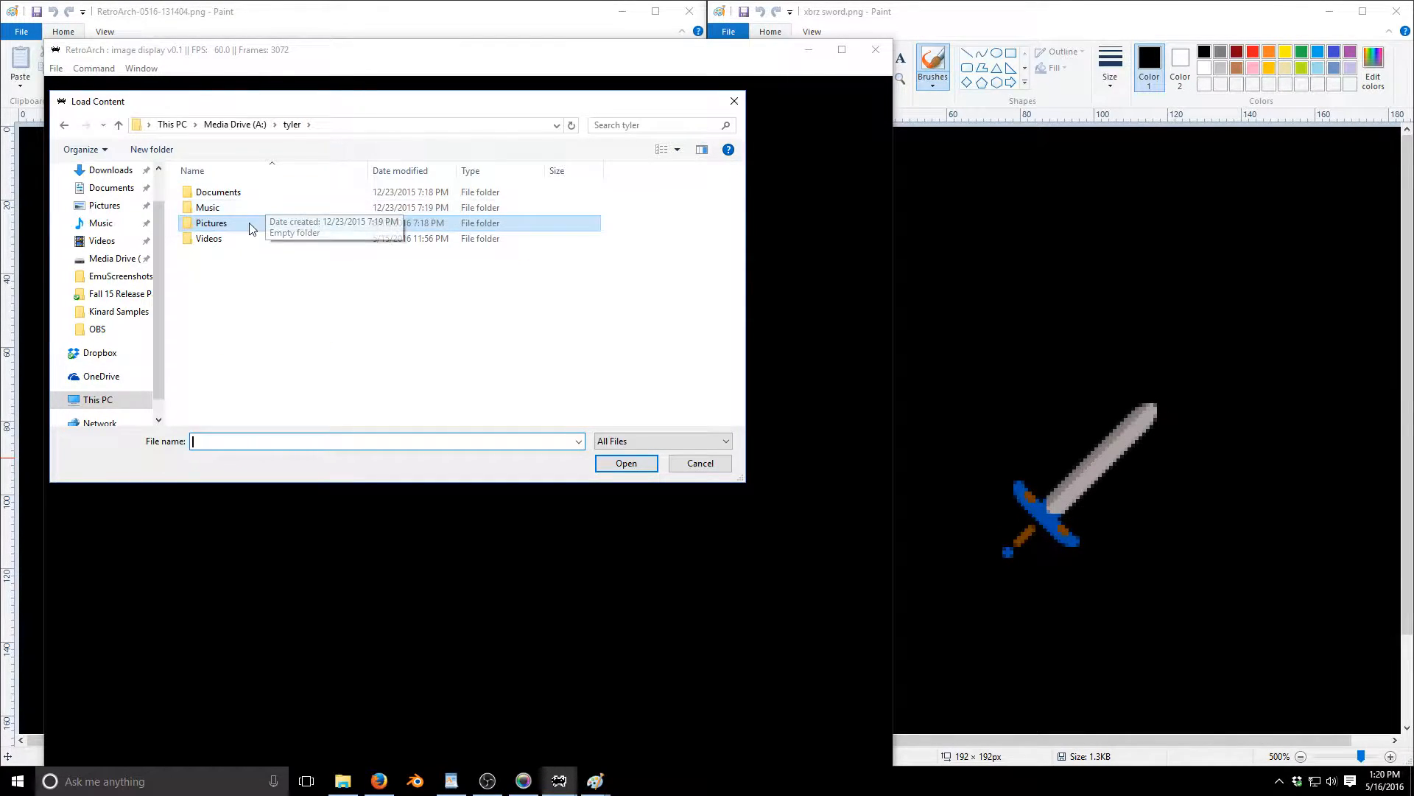
double_click(251, 227)
double_click(250, 228)
click(259, 199)
double_click(258, 199)
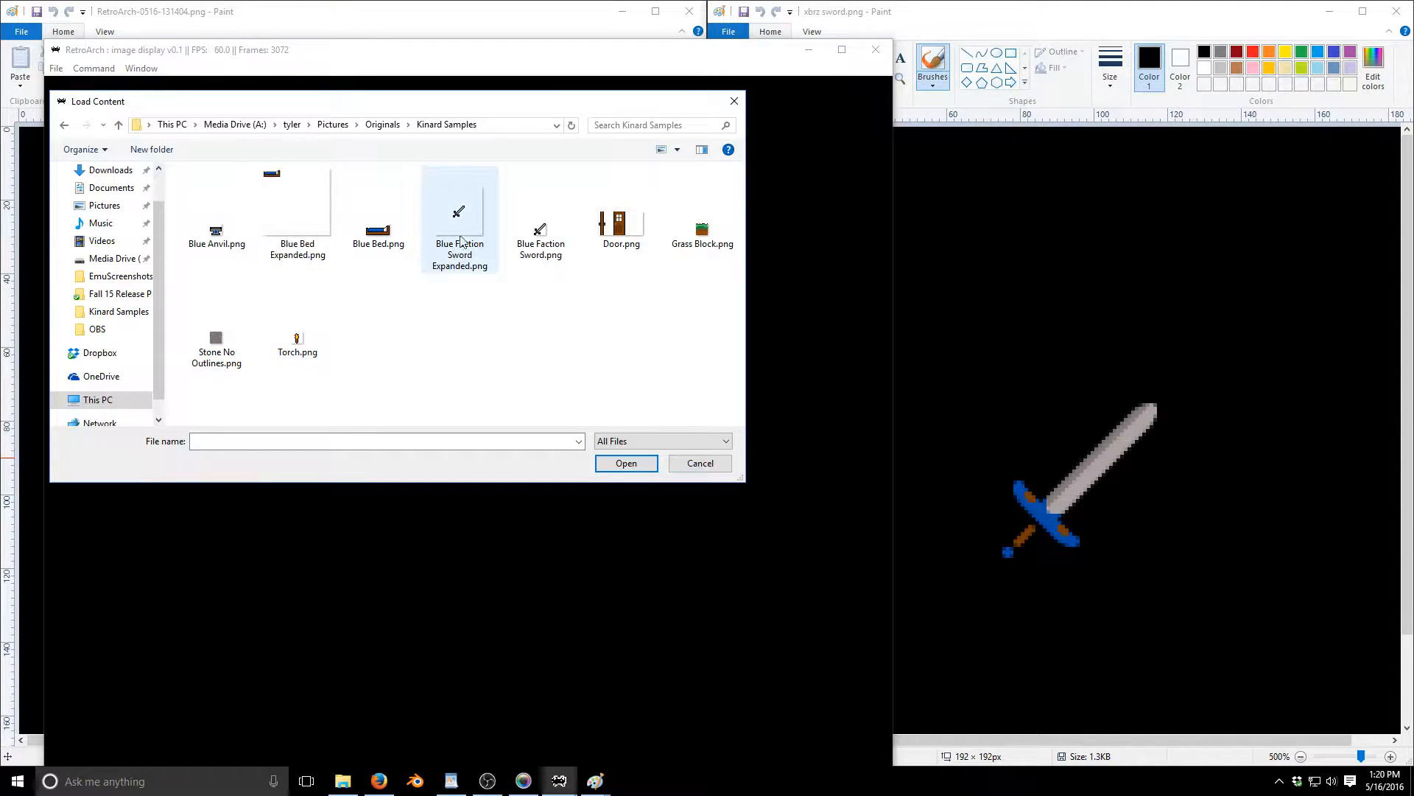
click(478, 225)
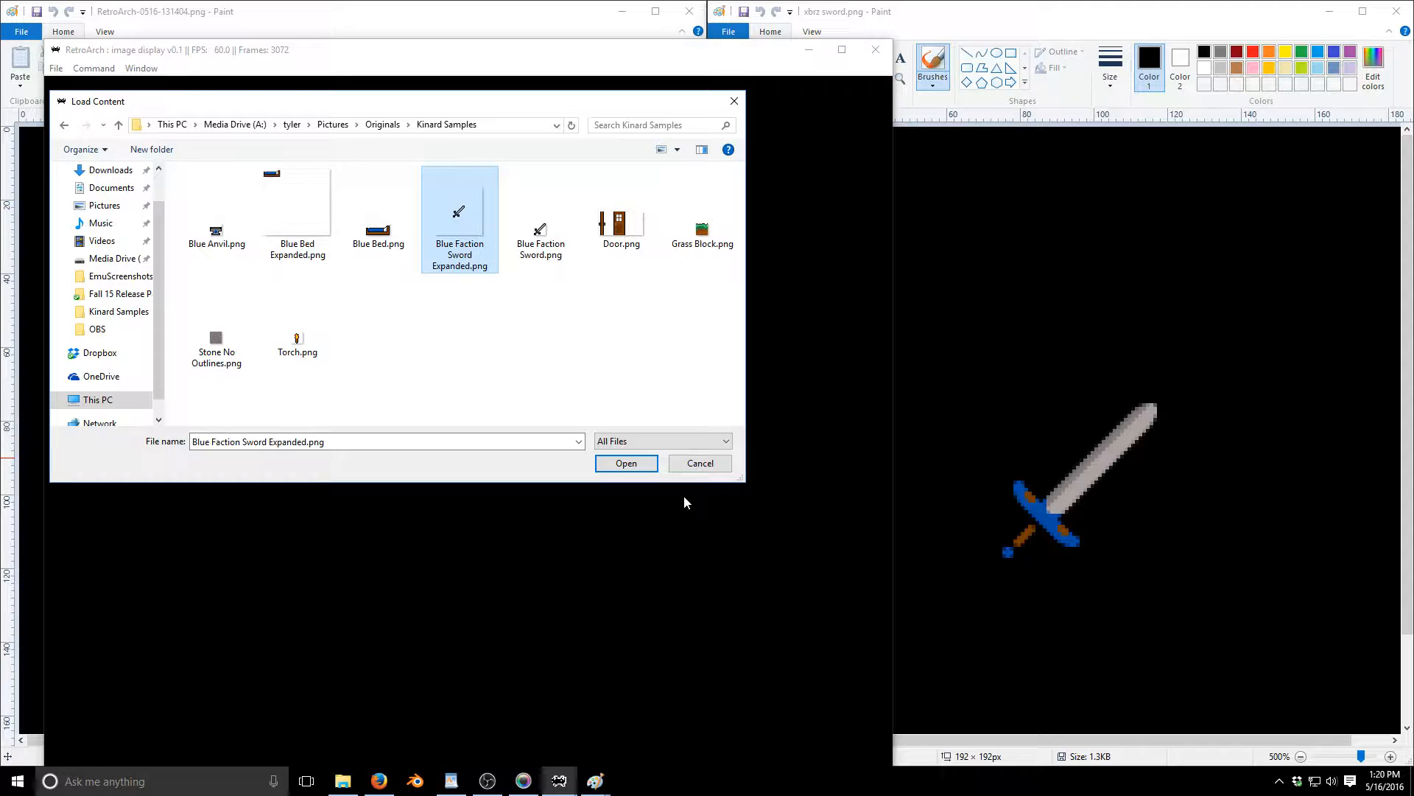
click(633, 470)
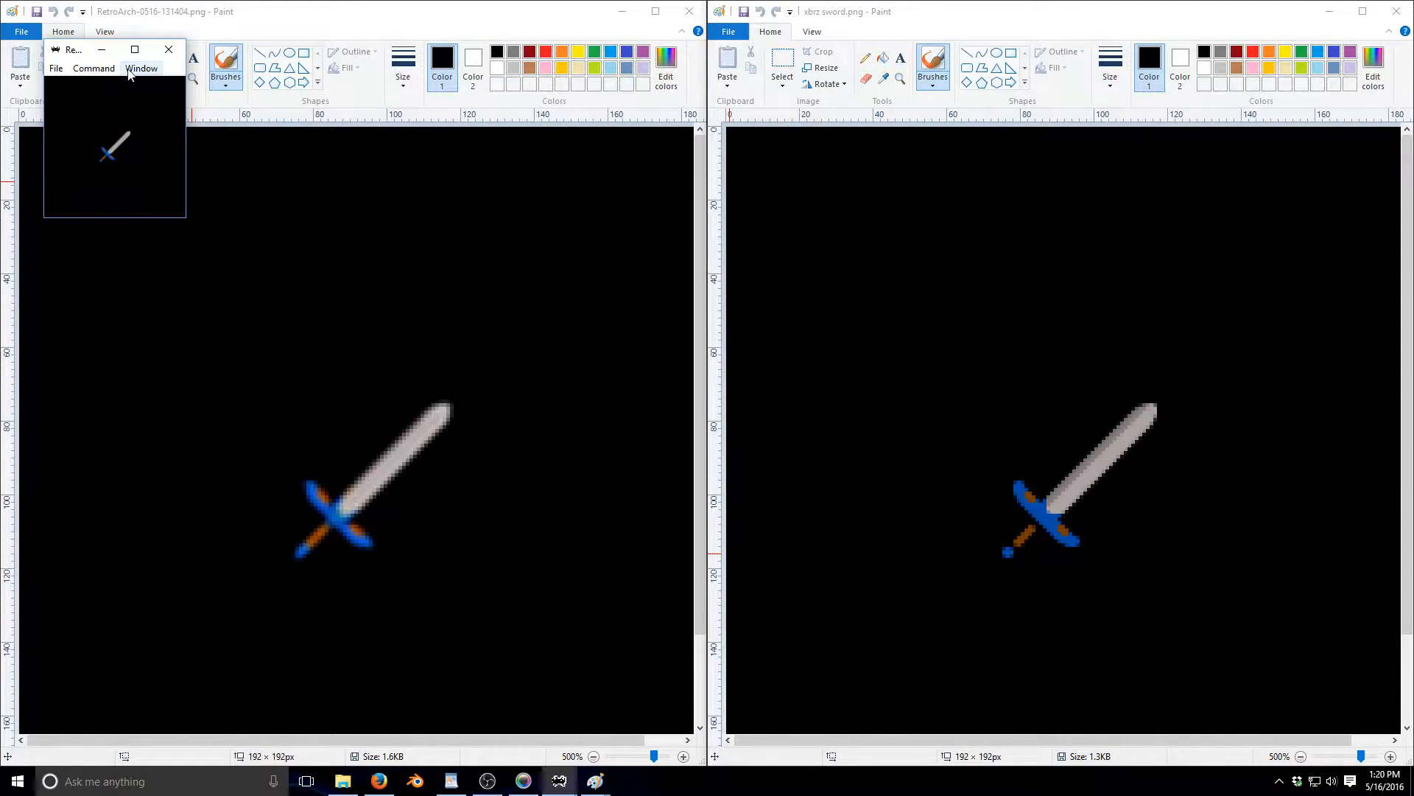
- Take a RetroArch screenshot of the sword and bring up the EmuScreenshots folder in File Explorer
click(94, 68)
click(79, 203)
mouse_move(338, 787)
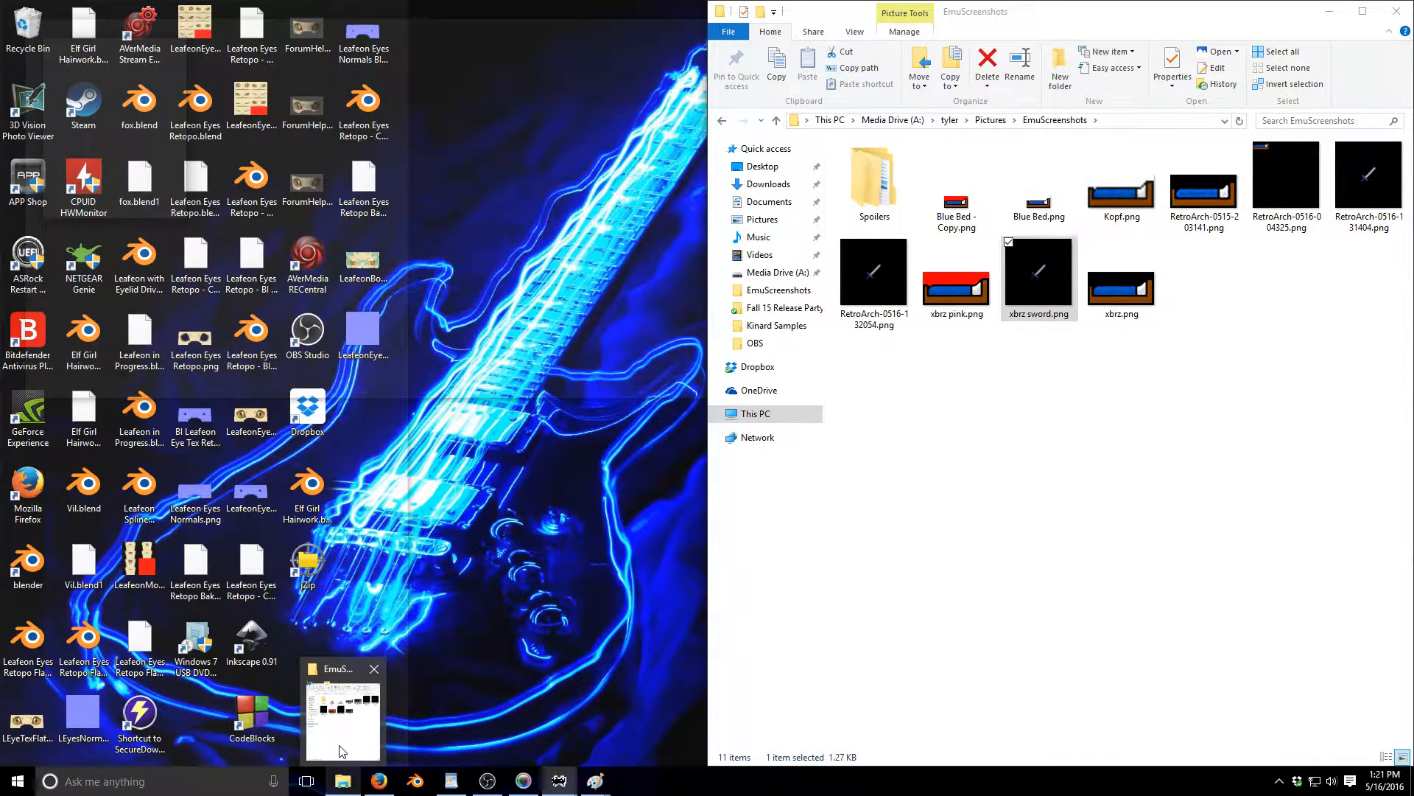
click(341, 750)
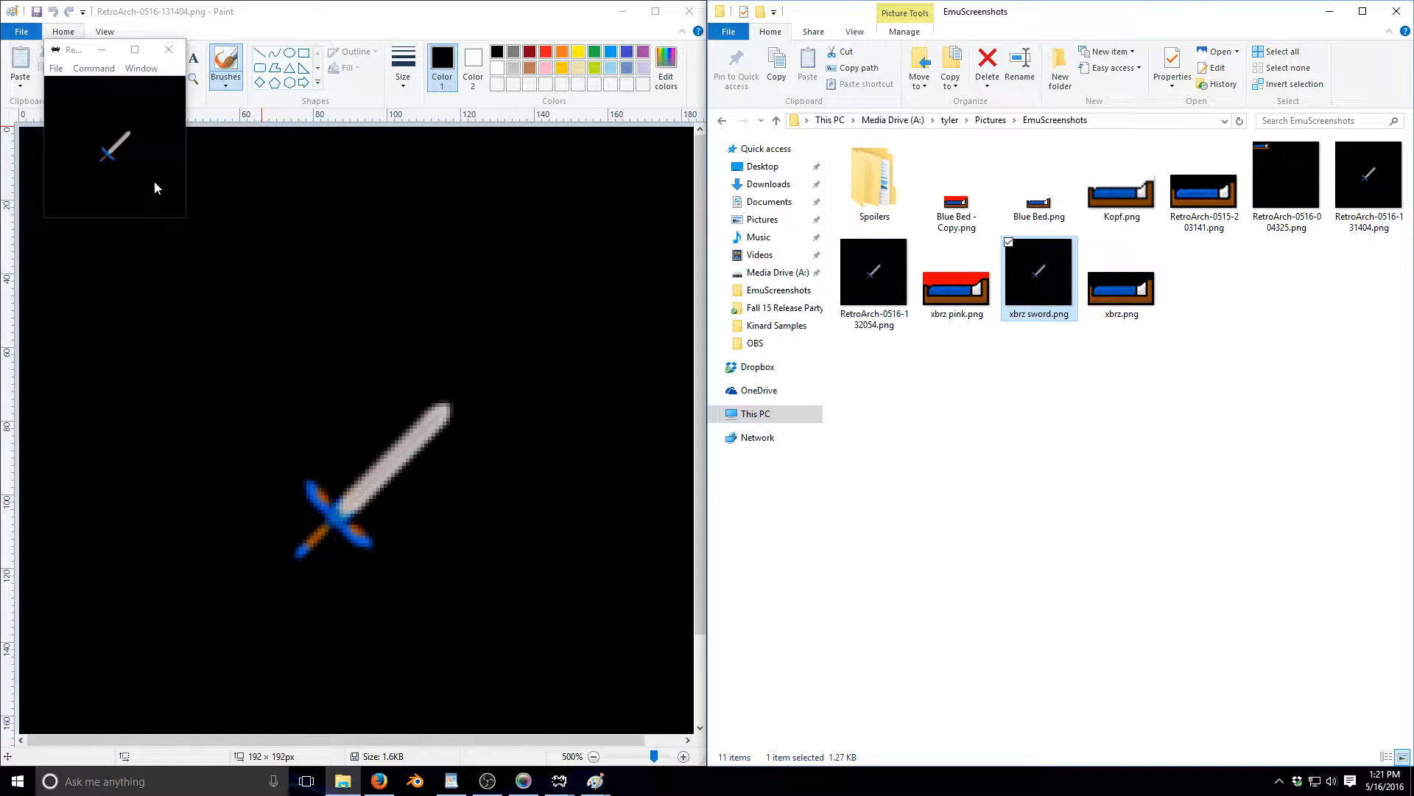
- Close the Bing tab about File Explorer help in Firefox and switch back to the RetroArch image window
key(F1)
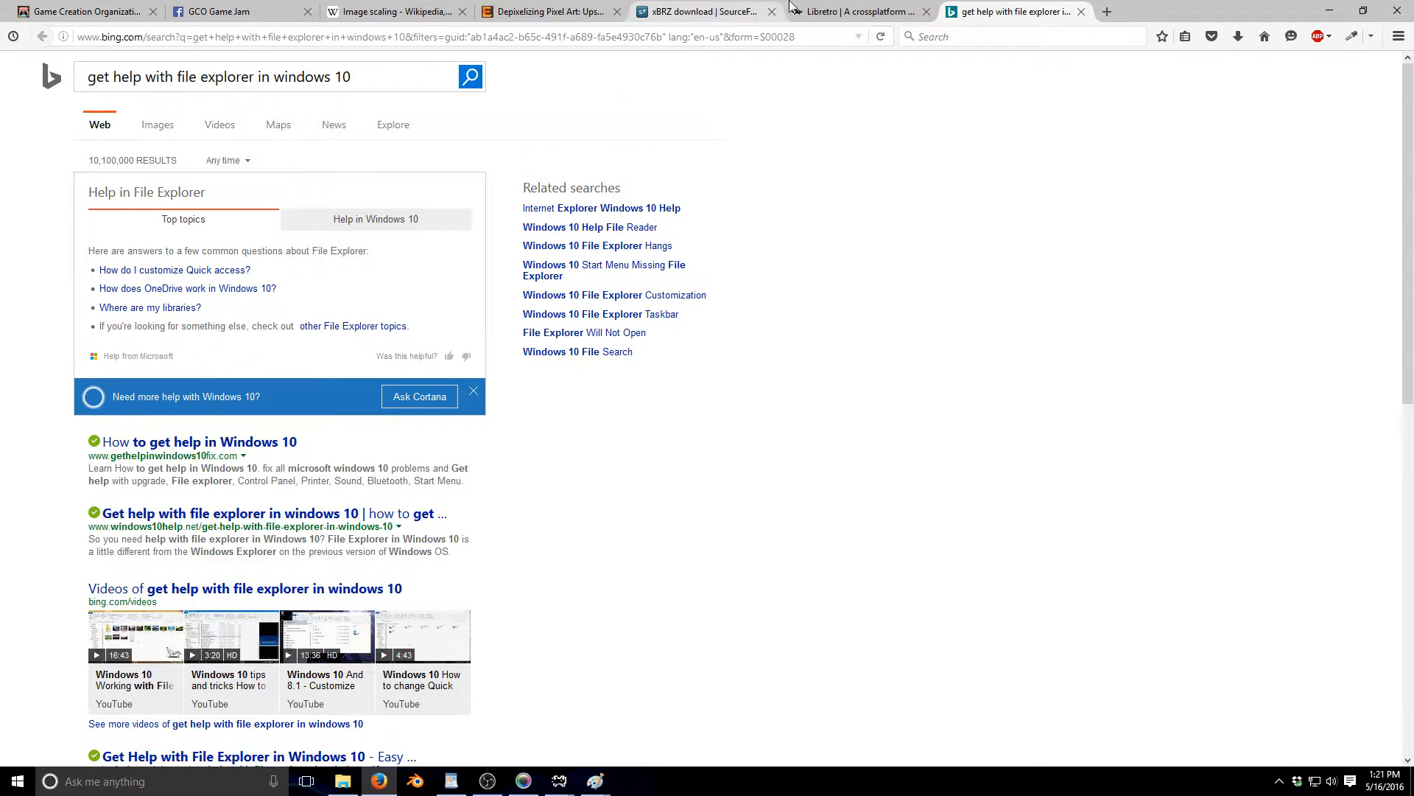
click(1081, 12)
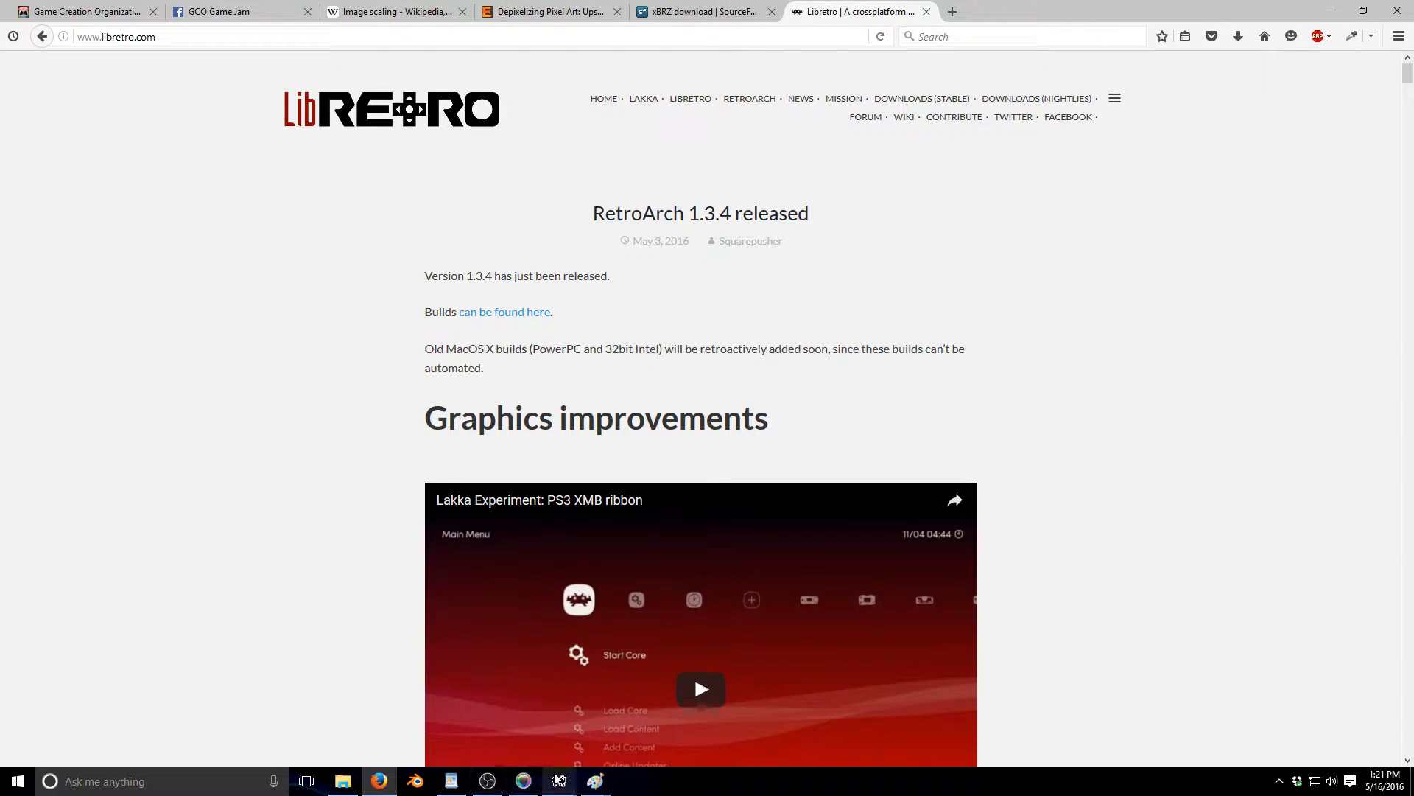
mouse_move(565, 789)
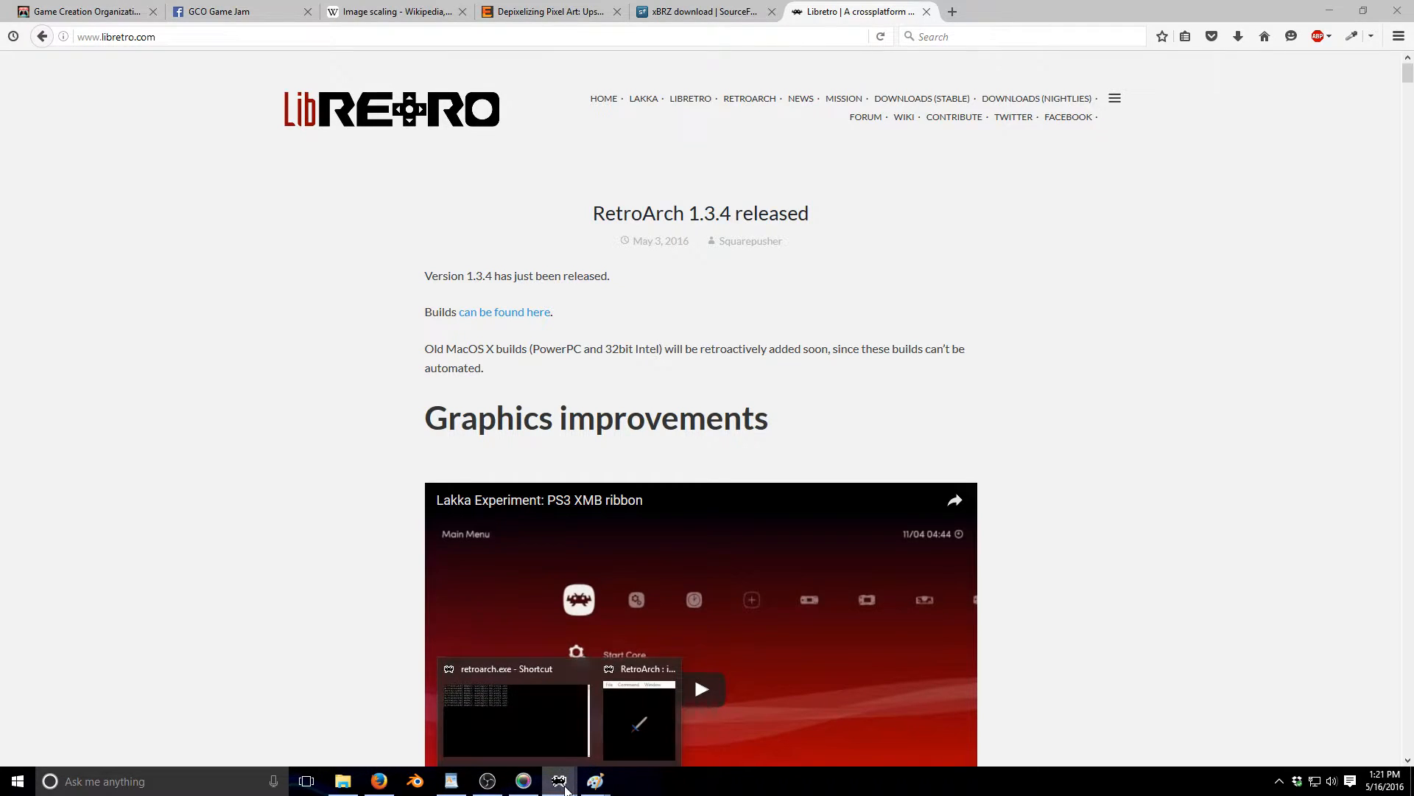
click(648, 719)
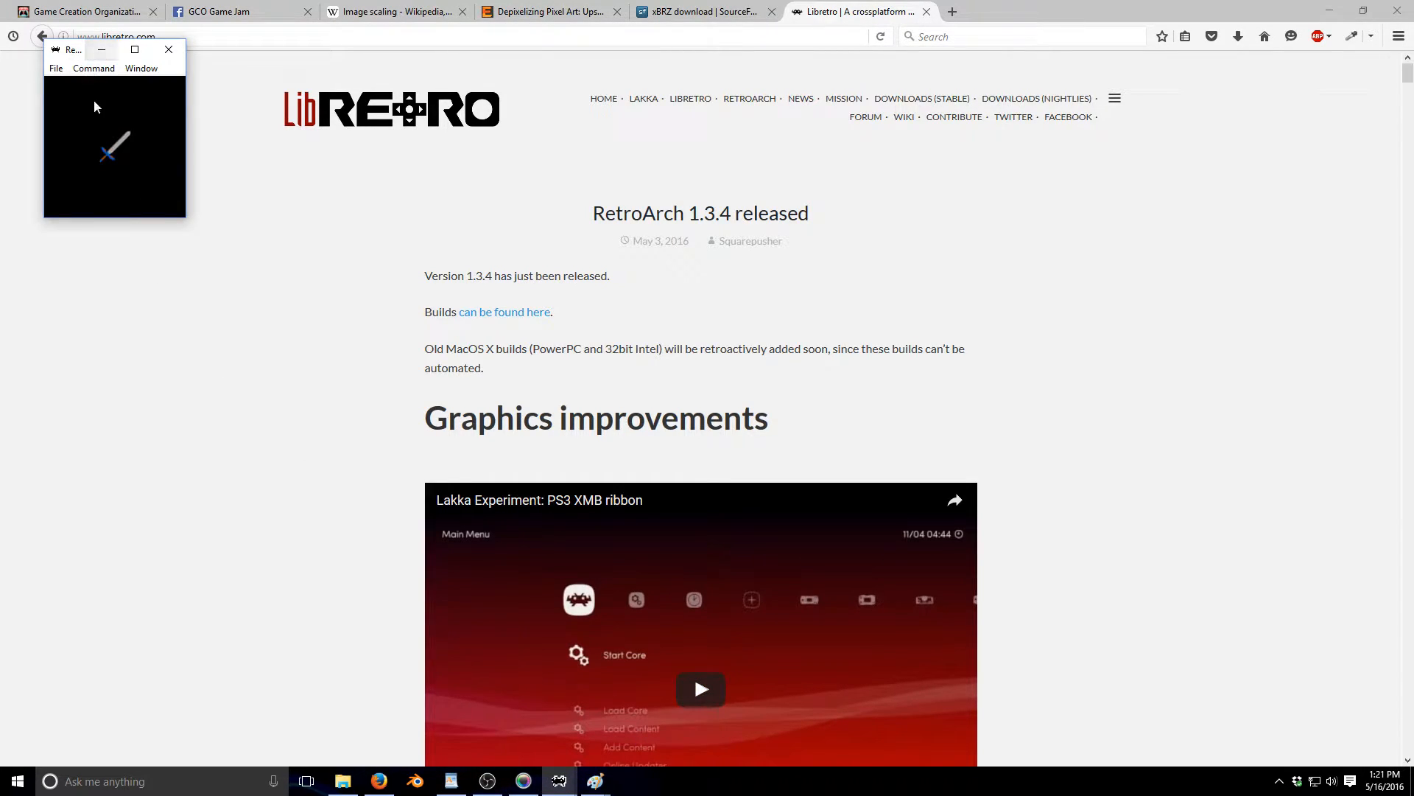
- Browse RetroArch's shader options and return to the sword image
key(F1)
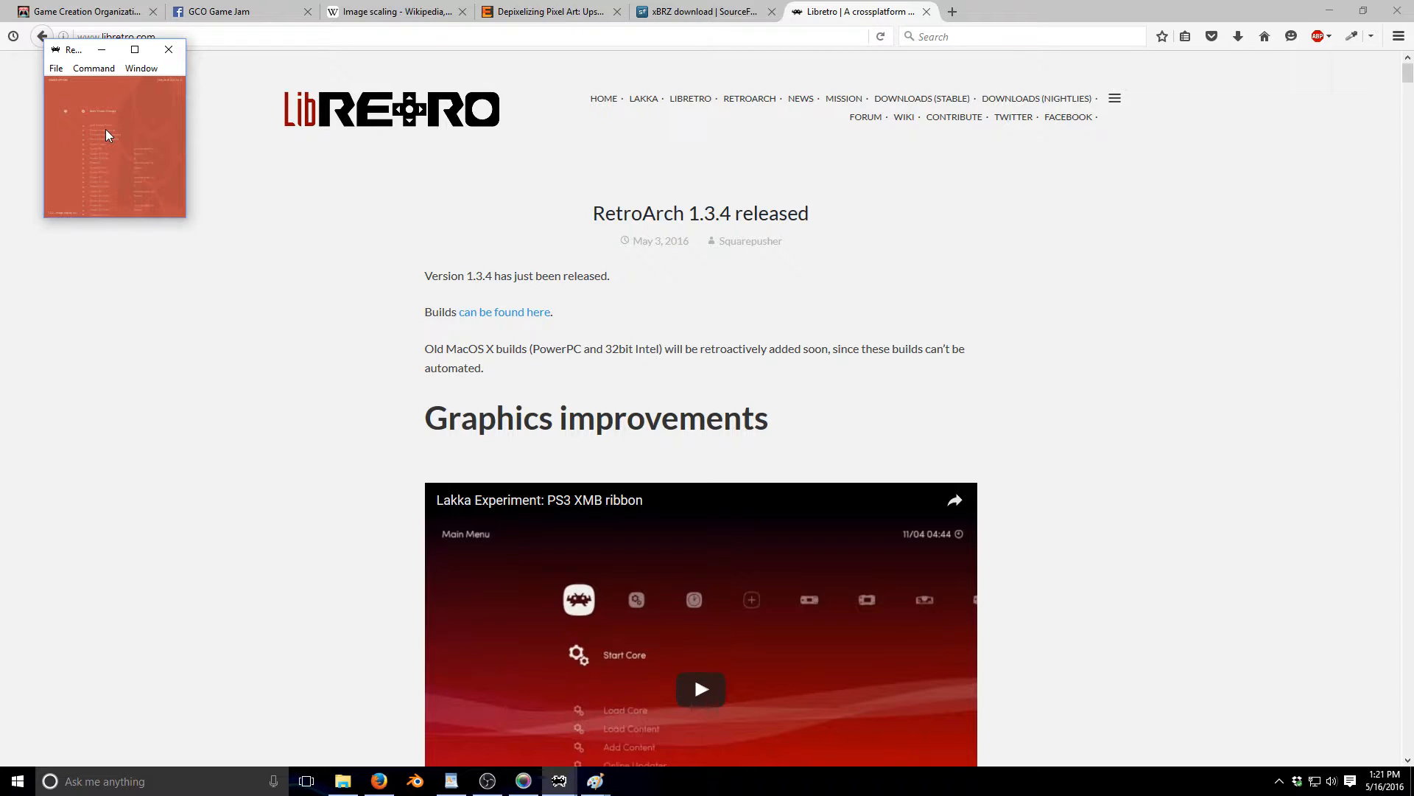
key(Return)
key(Return)
key(Return)
key(Return)
key(Down)
key(Return)
key(F1)
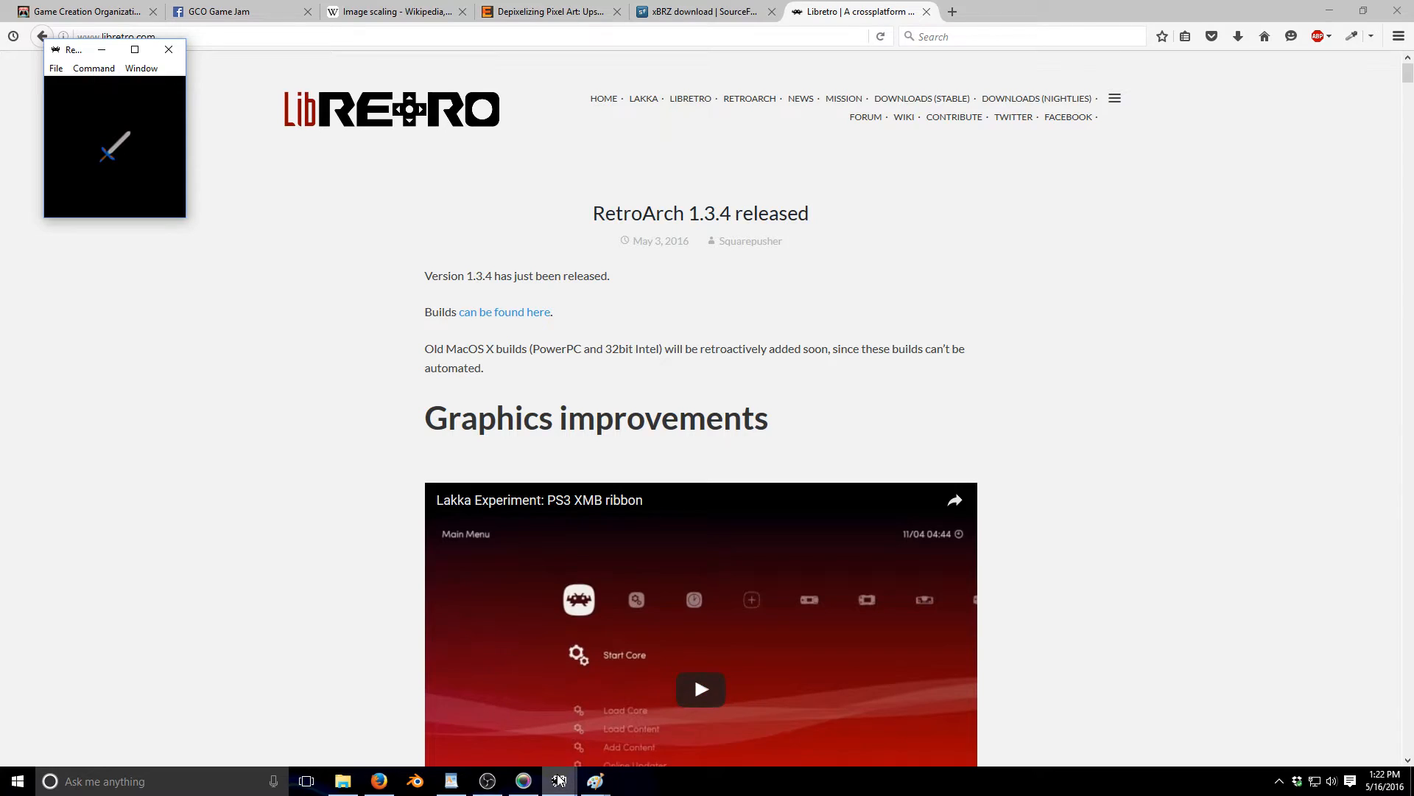
- Bring up the OBS window and the WordPad document announcing Game Jam 2016 over the Libretro page
mouse_move(559, 779)
scroll(348, 499, down, 3)
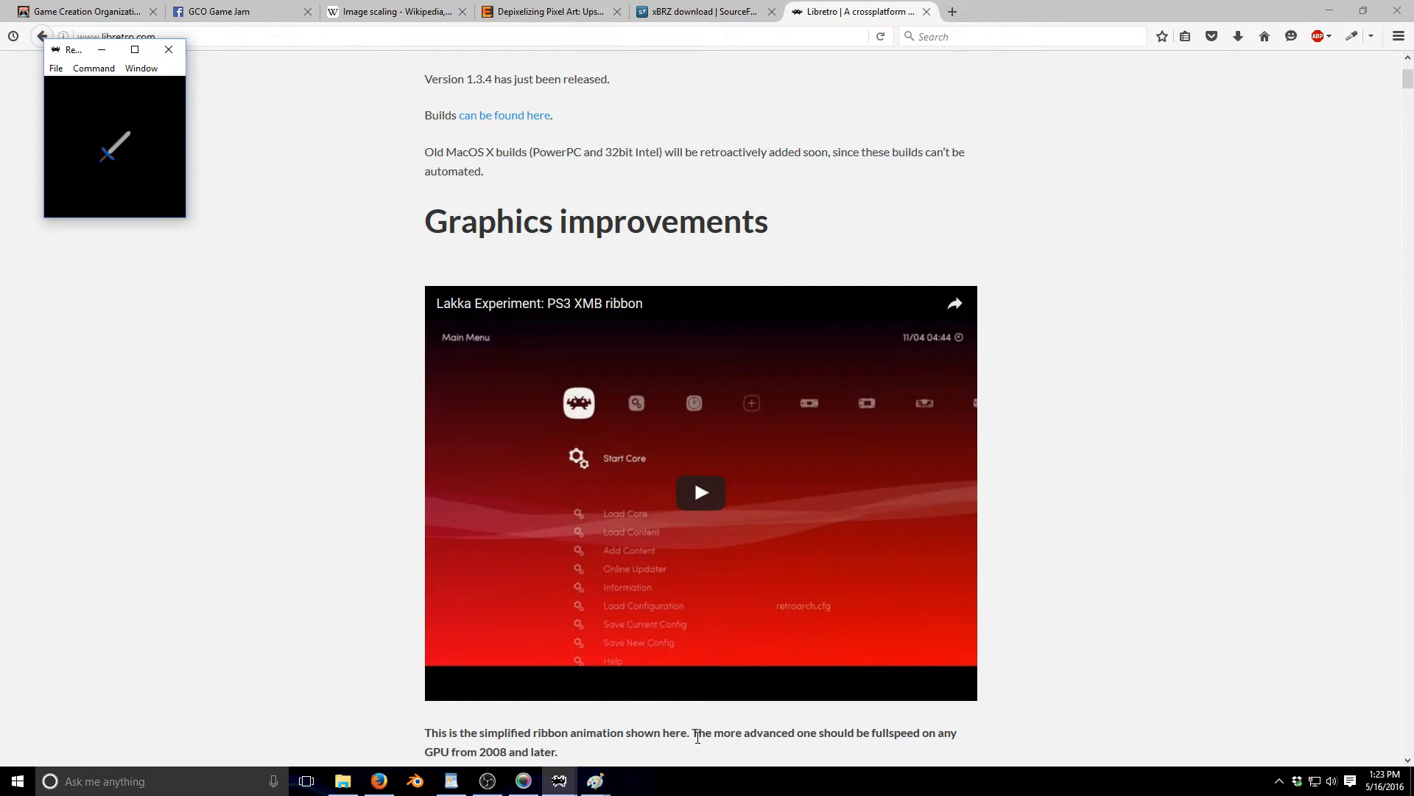
mouse_move(487, 779)
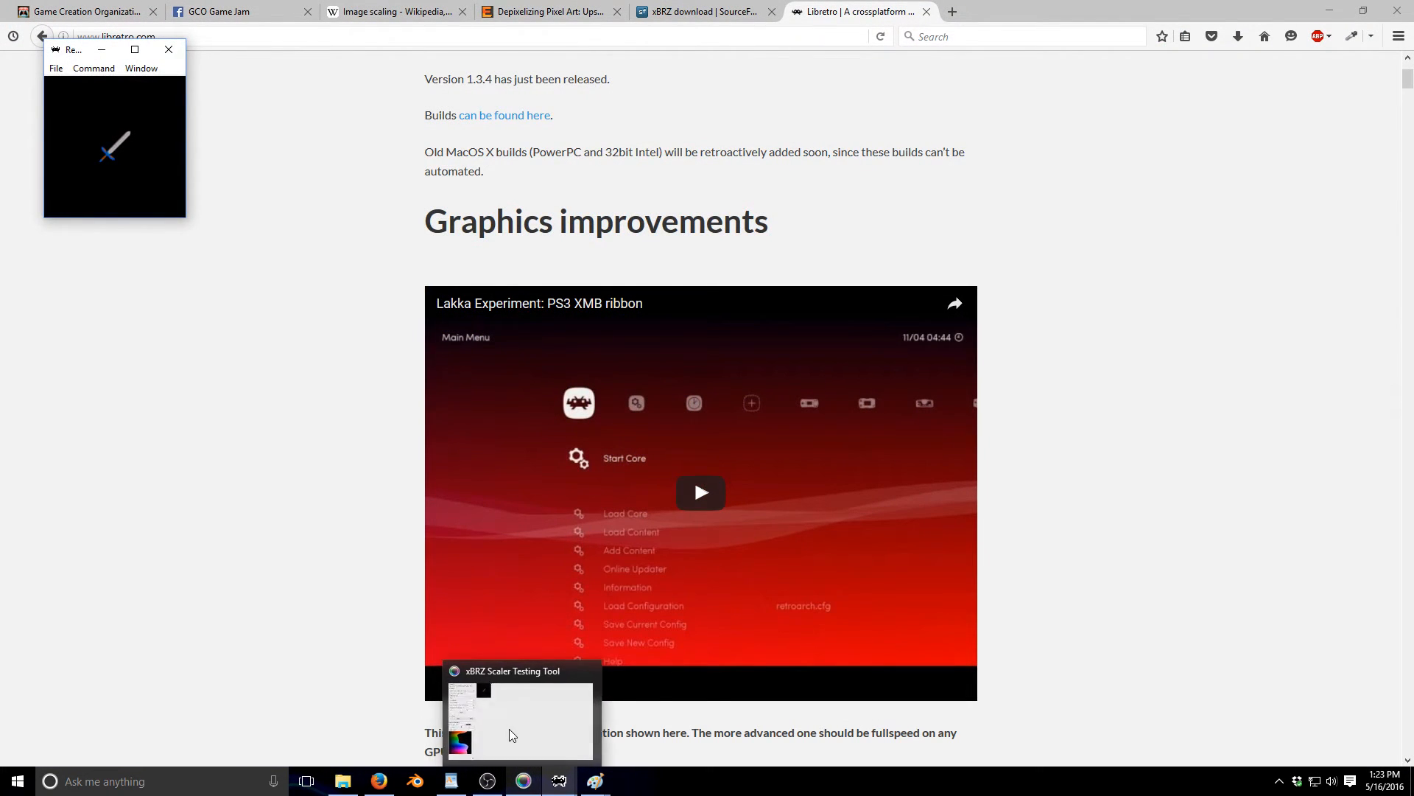
click(484, 731)
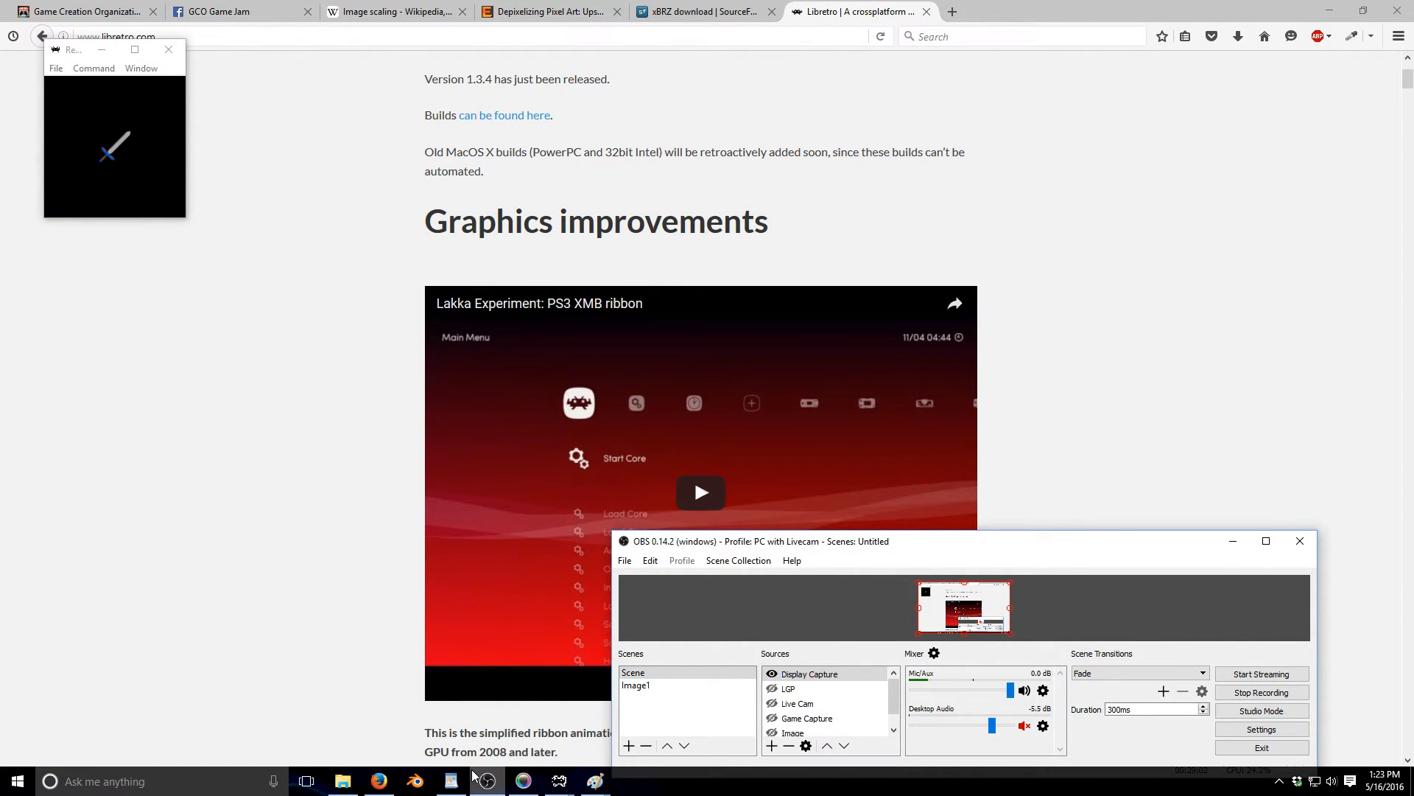
click(451, 780)
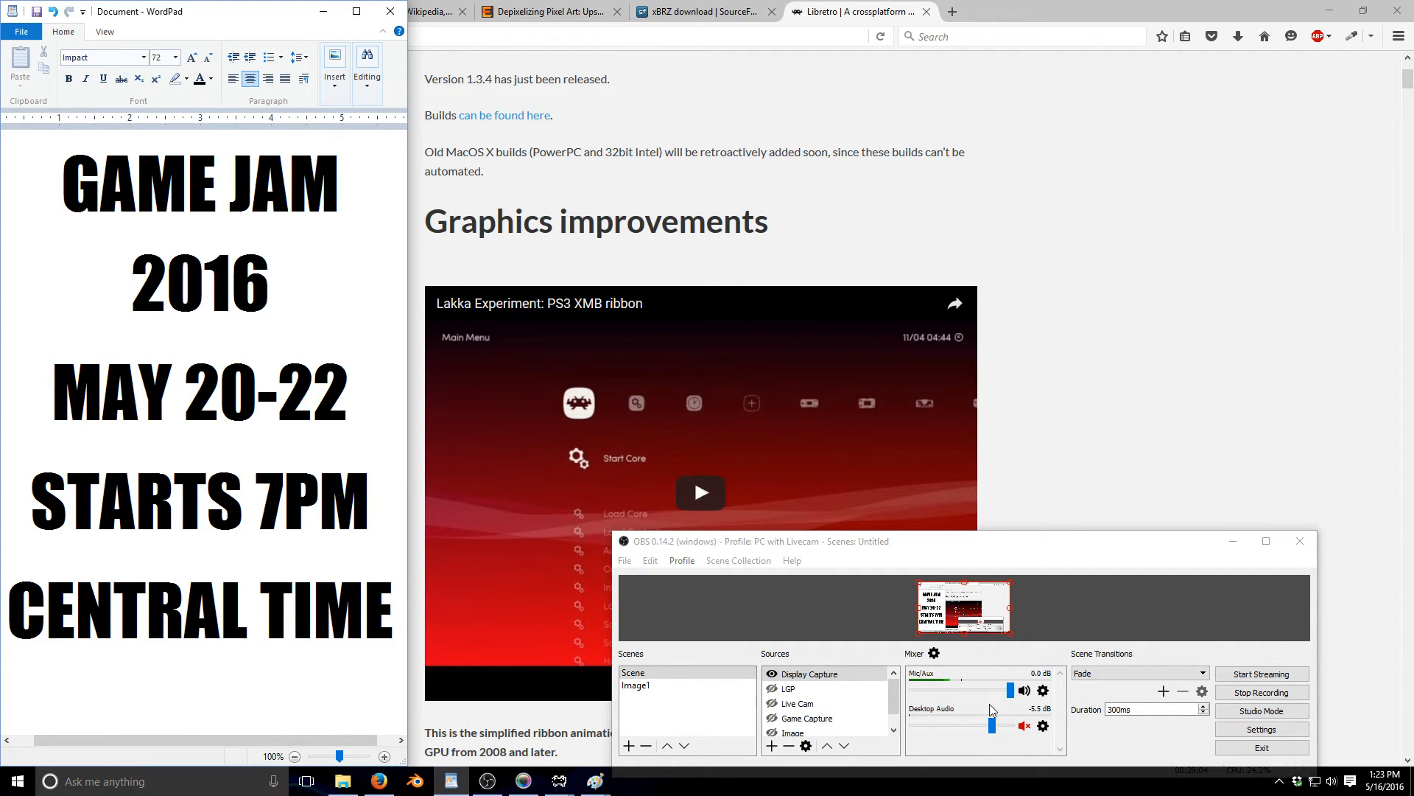
click(1108, 558)
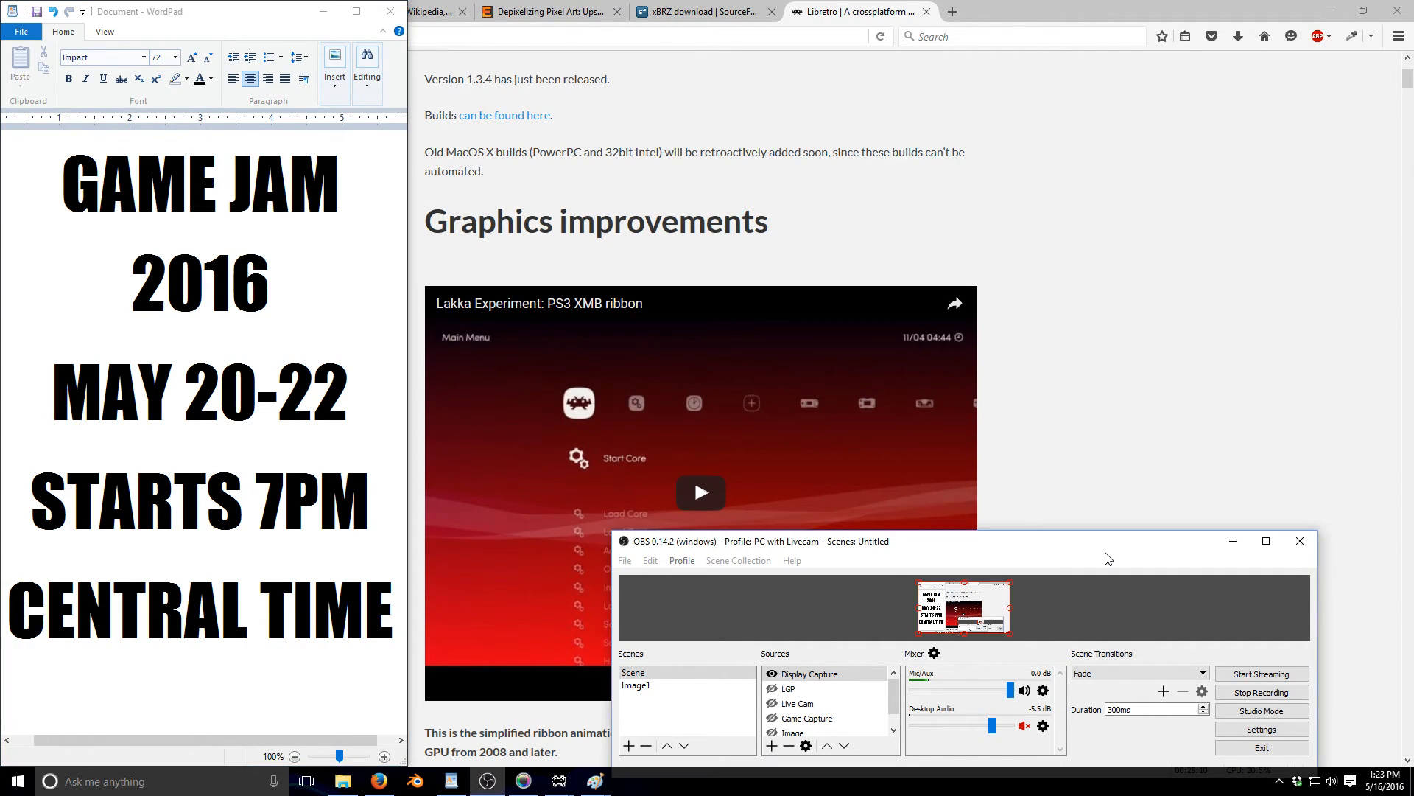